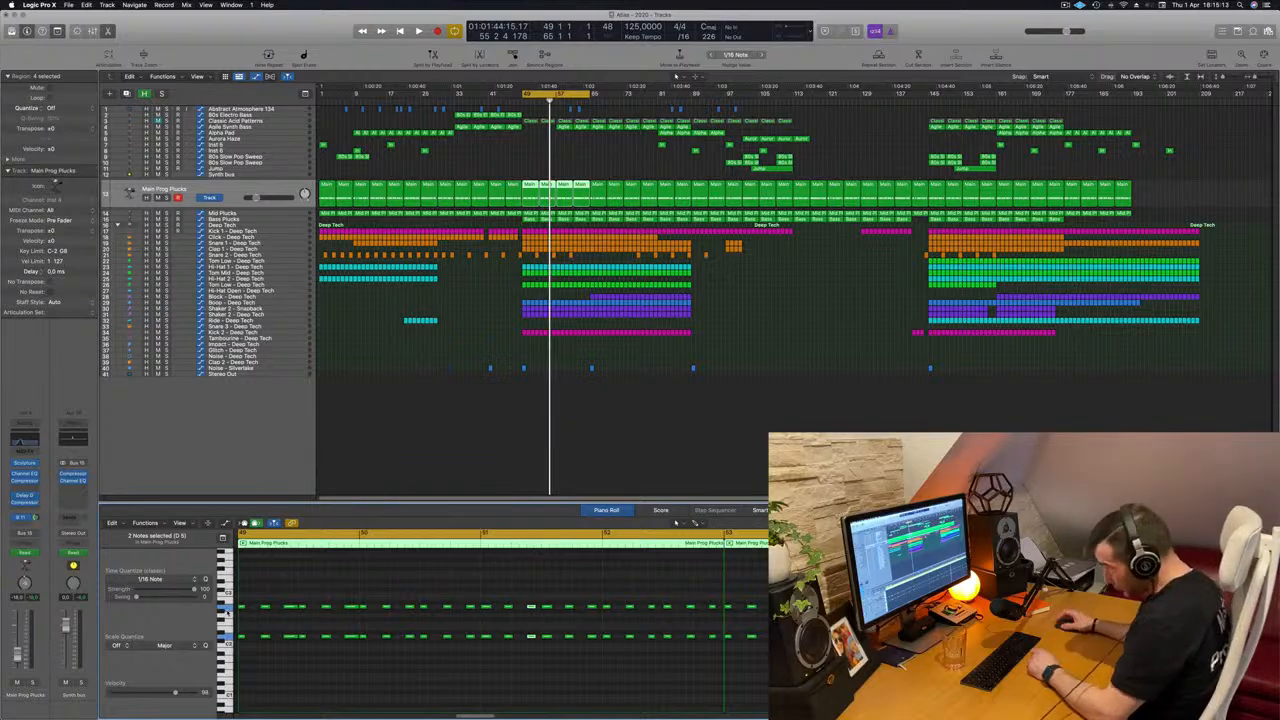
Solo the Main Prog Plucks track, play the loop, and open its Channel EQ with the window moved below the track.
left_click(804, 320)
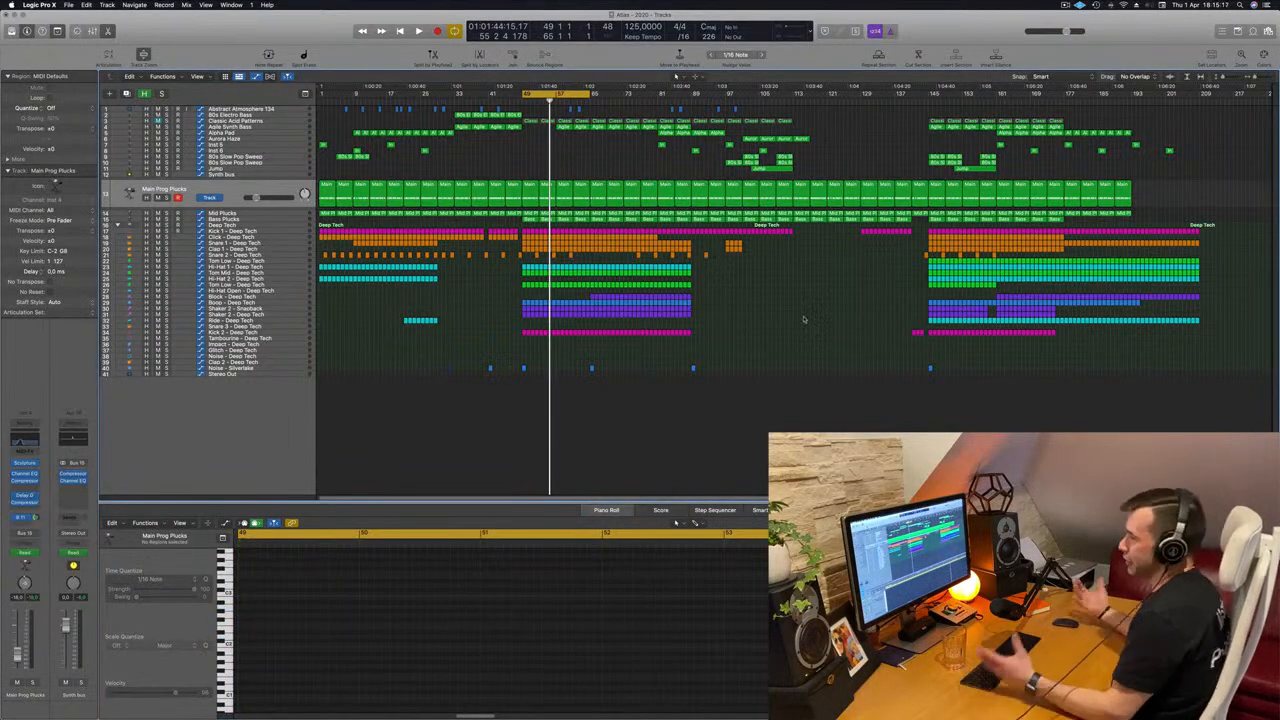
left_click(284, 188)
key("ctrl+s")
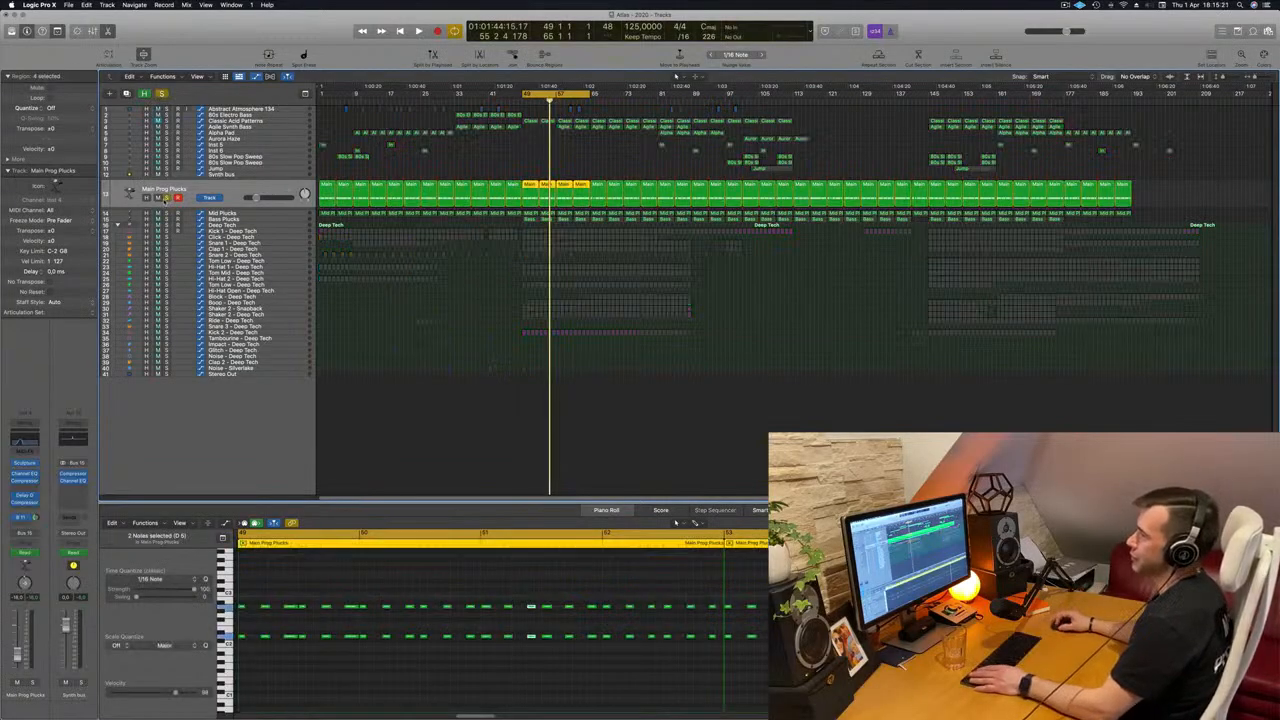
key("space")
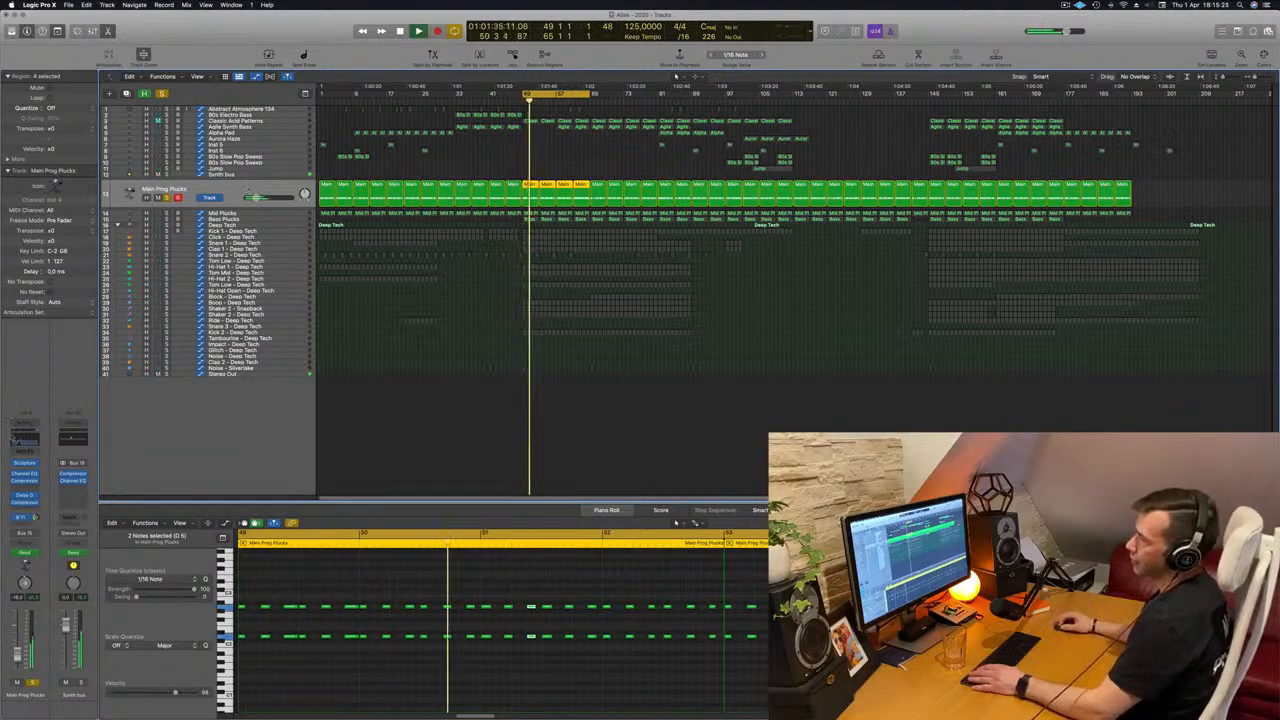
left_click(29, 441)
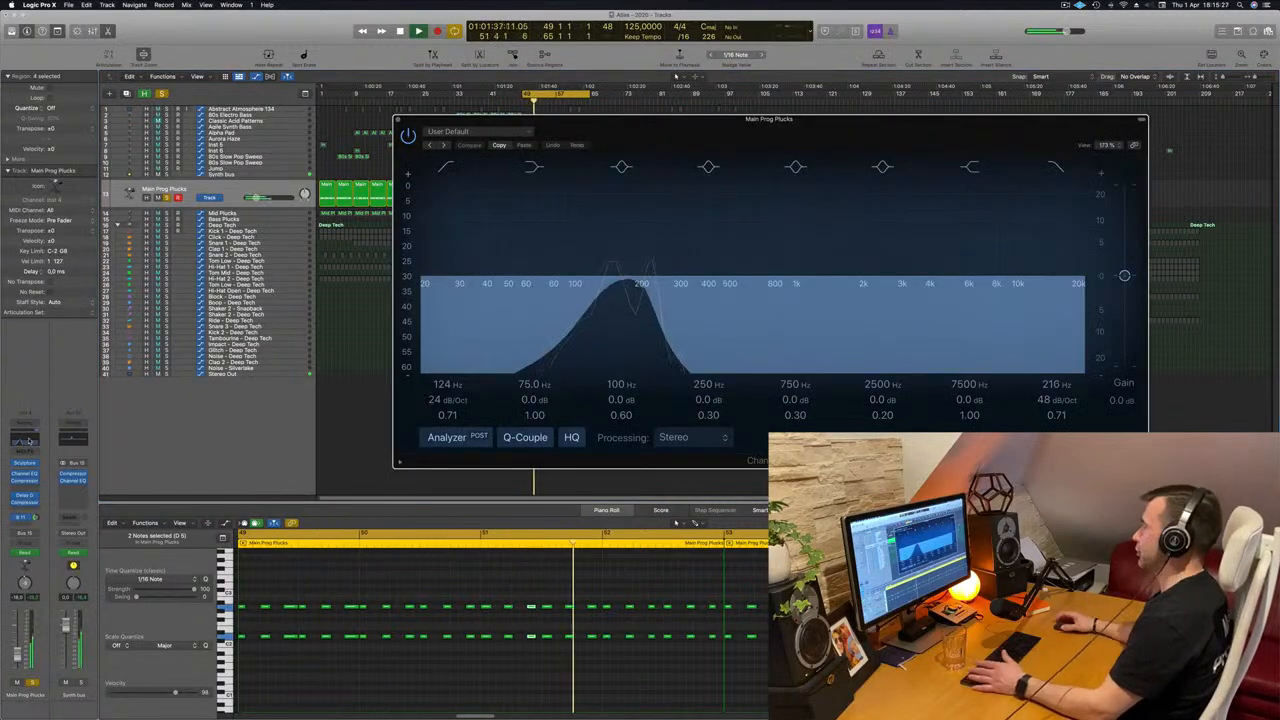
left_click_drag(665, 119, 727, 249)
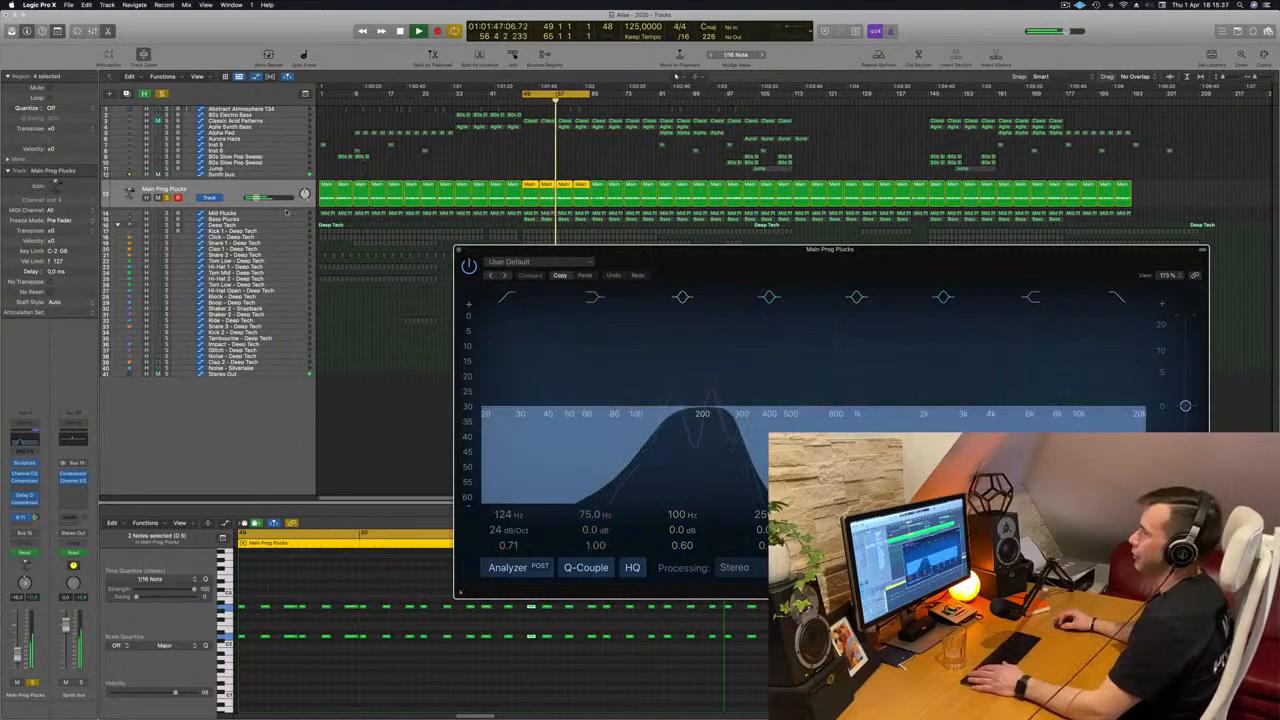
Solo the Mid Plucks track too and play it with its Channel EQ open beside the Main Prog Plucks EQ.
key("Down")
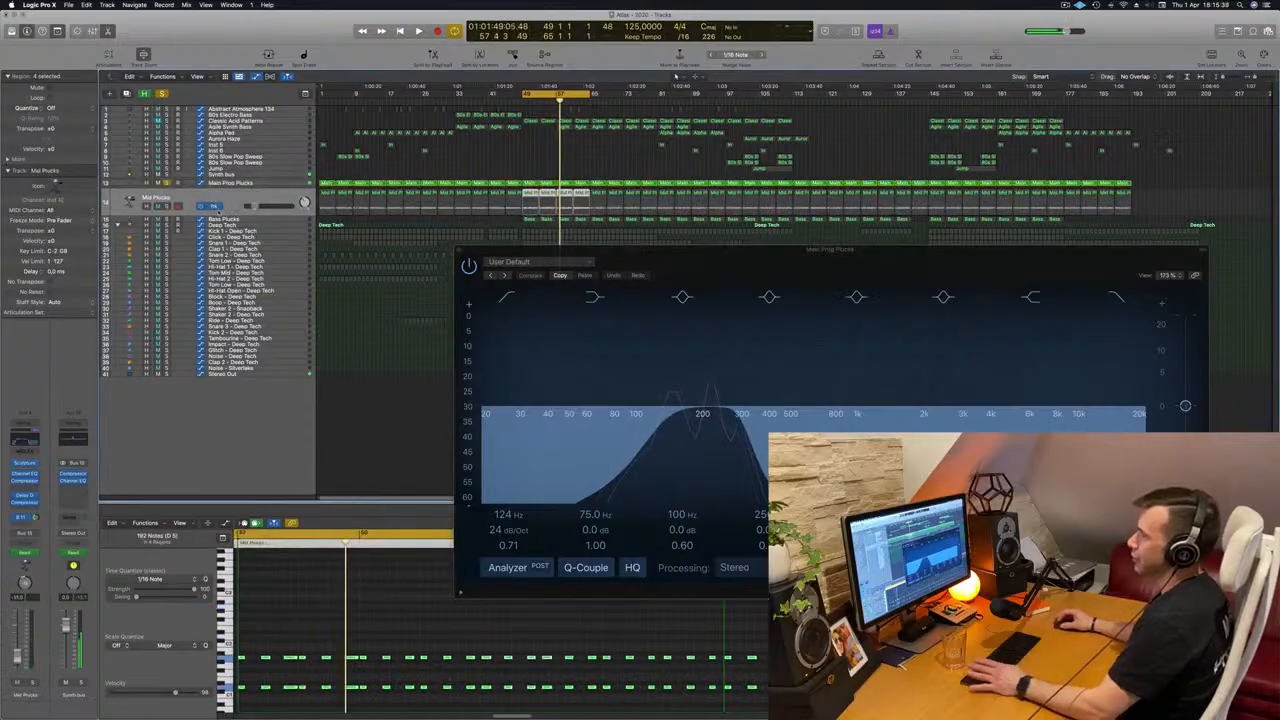
key("space")
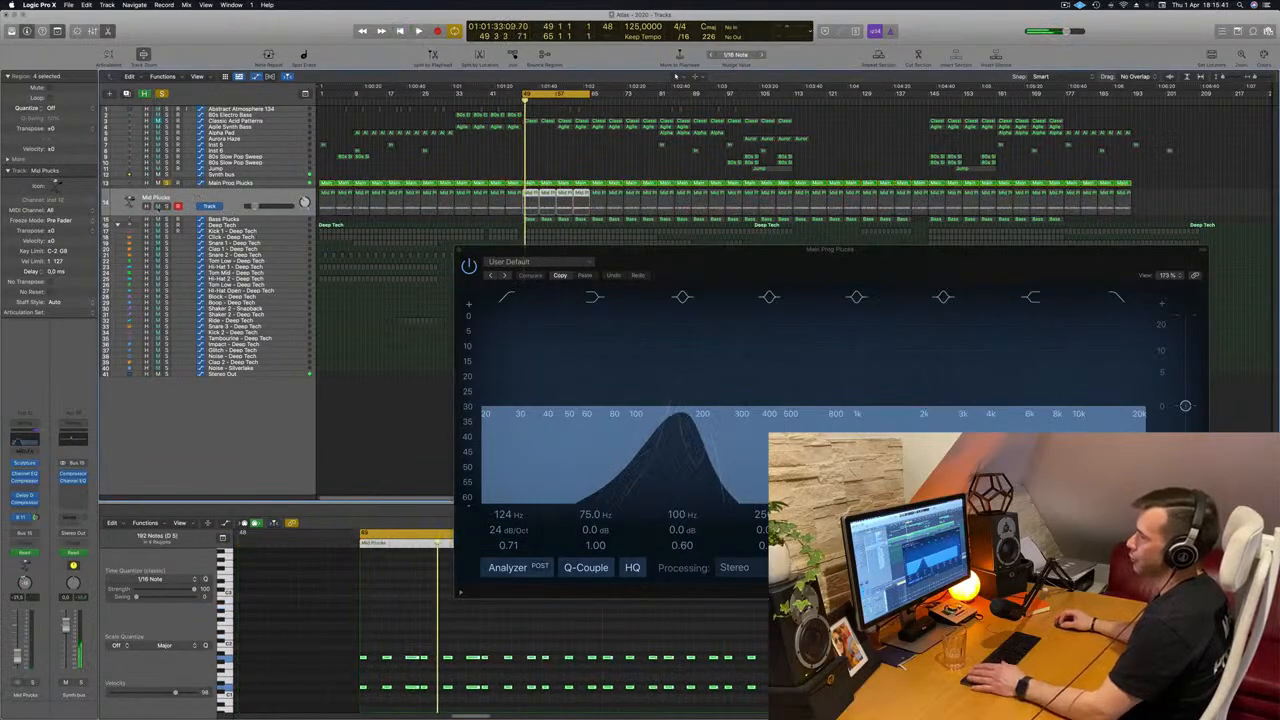
left_click(167, 206)
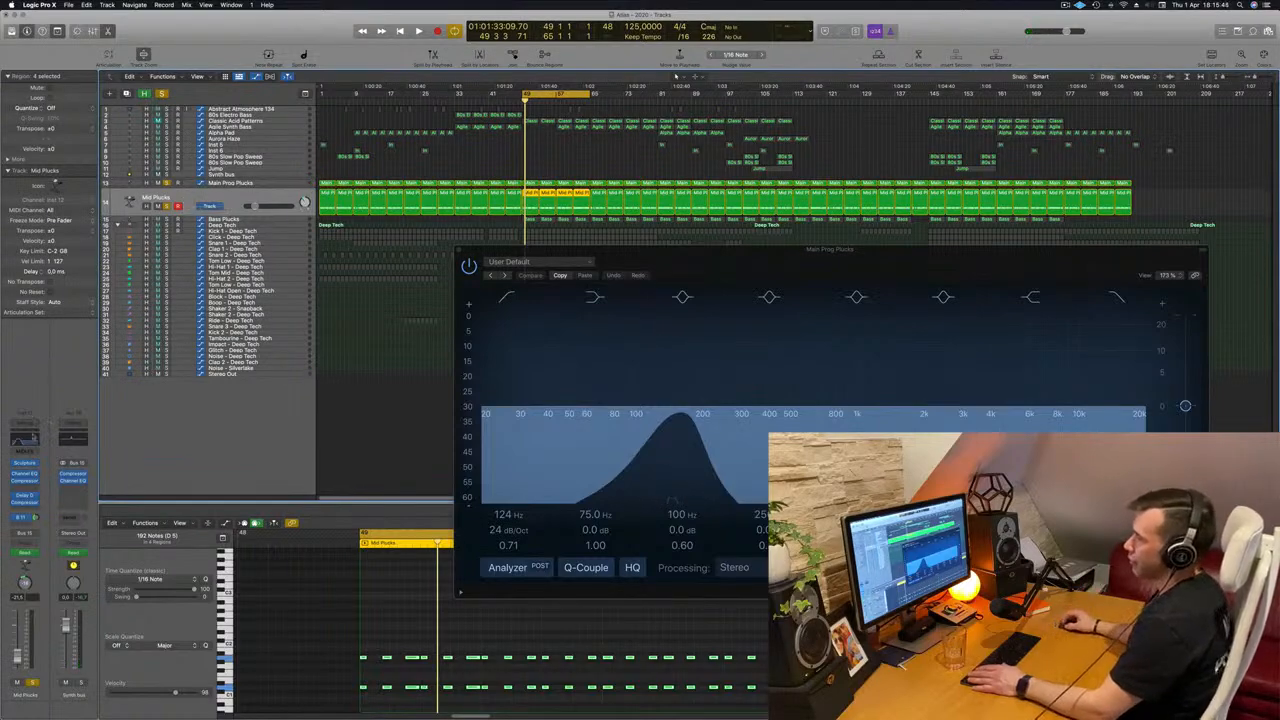
left_click(33, 437)
left_click_drag(774, 137, 506, 332)
key("space")
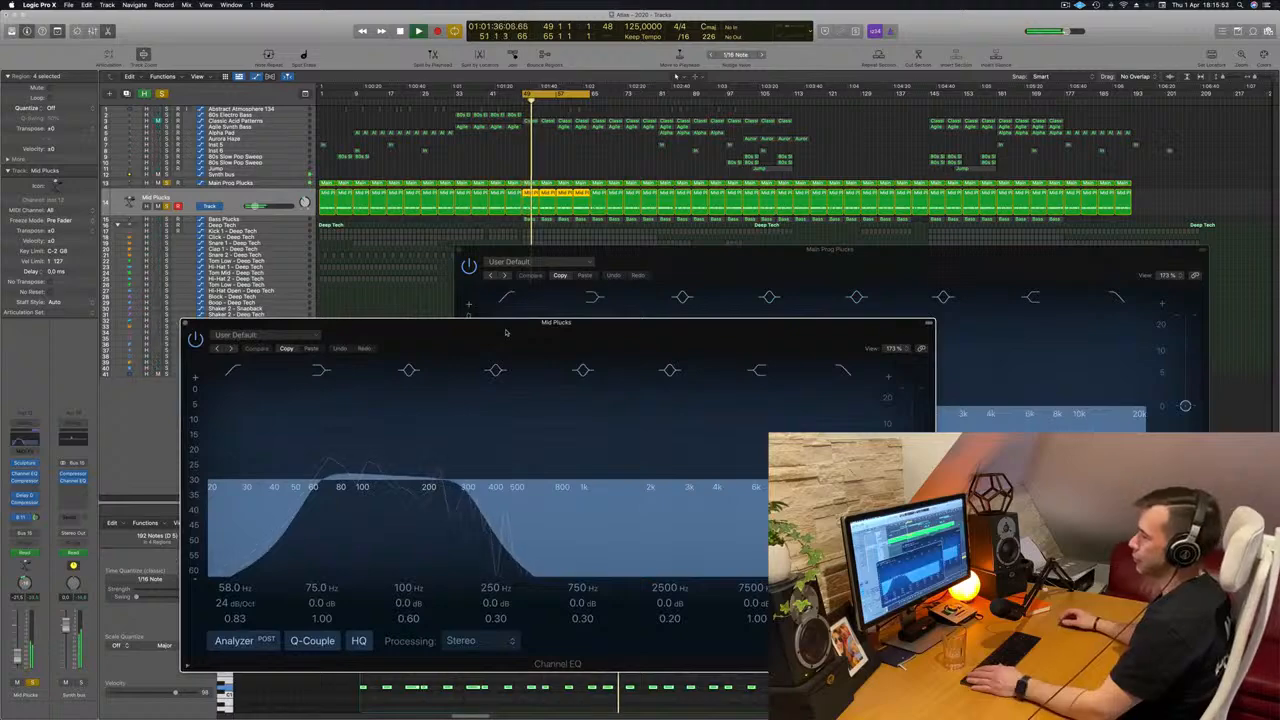
left_click_drag(506, 332, 368, 328)
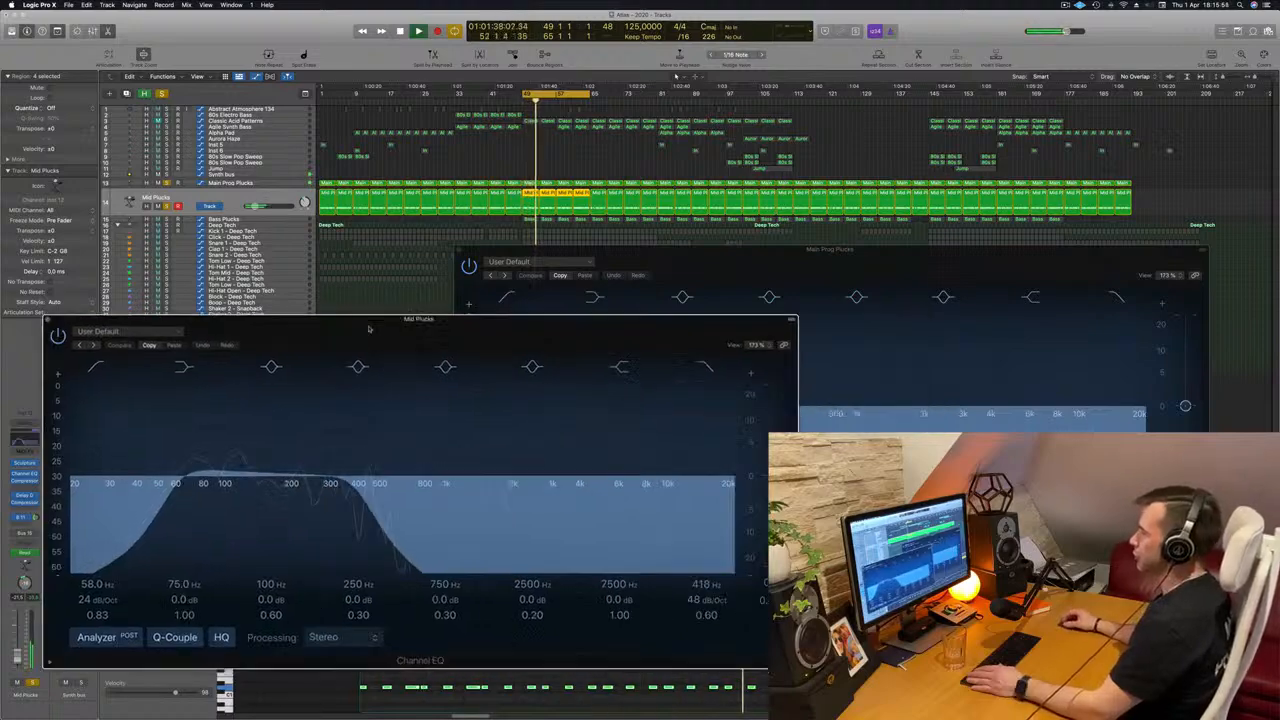
left_click_drag(860, 266, 910, 255)
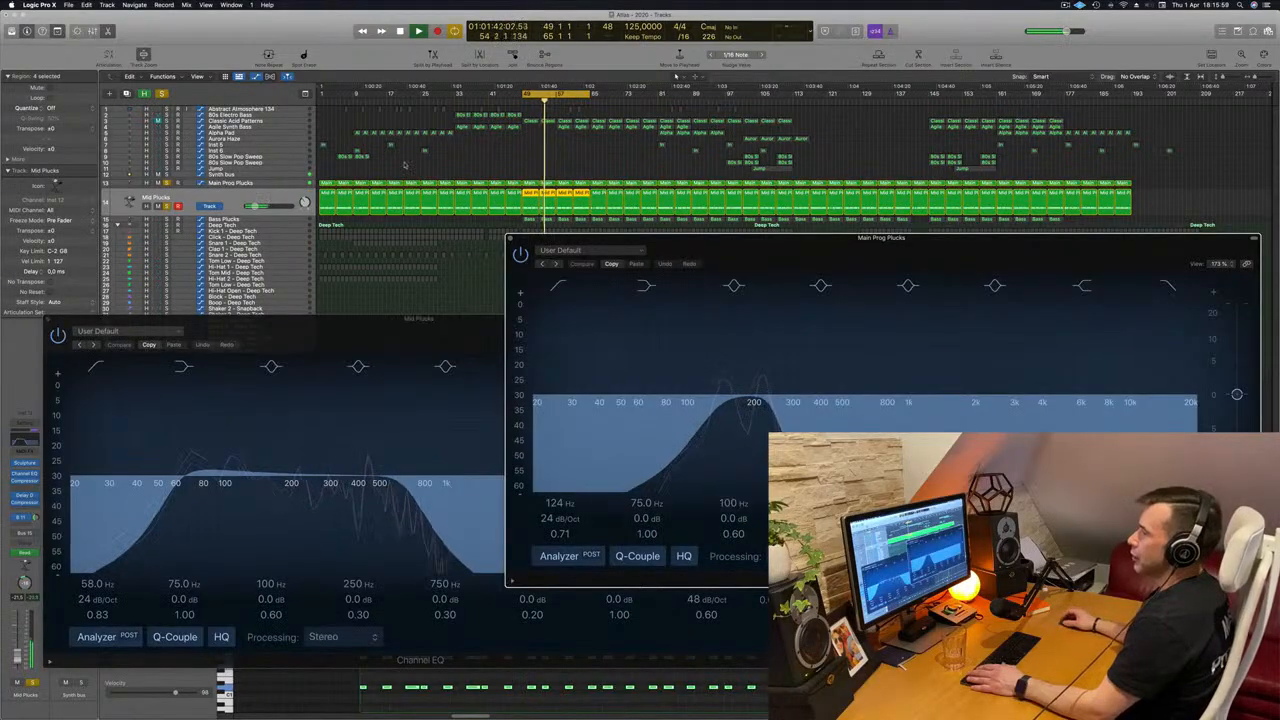
Add the Bass Plucks track to the solo, show its bar 49 region's notes, and move both EQ windows aside during playback.
left_click(283, 219)
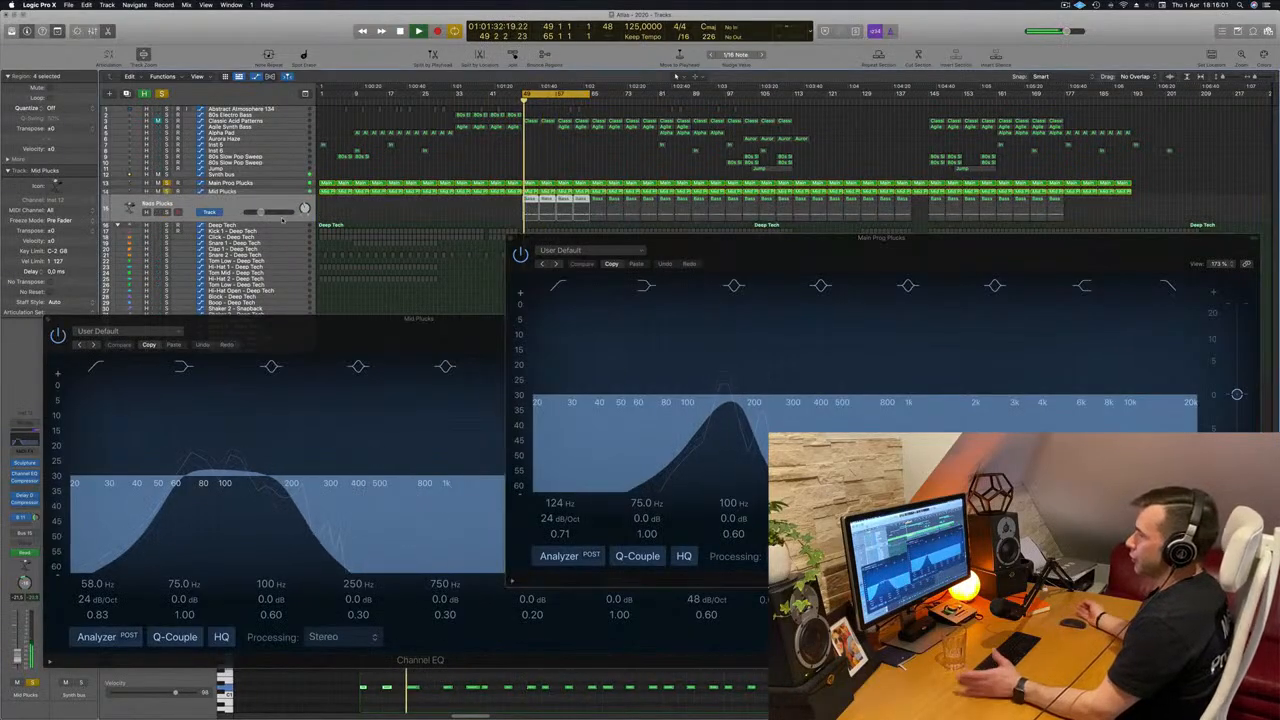
key("space")
left_click(485, 209)
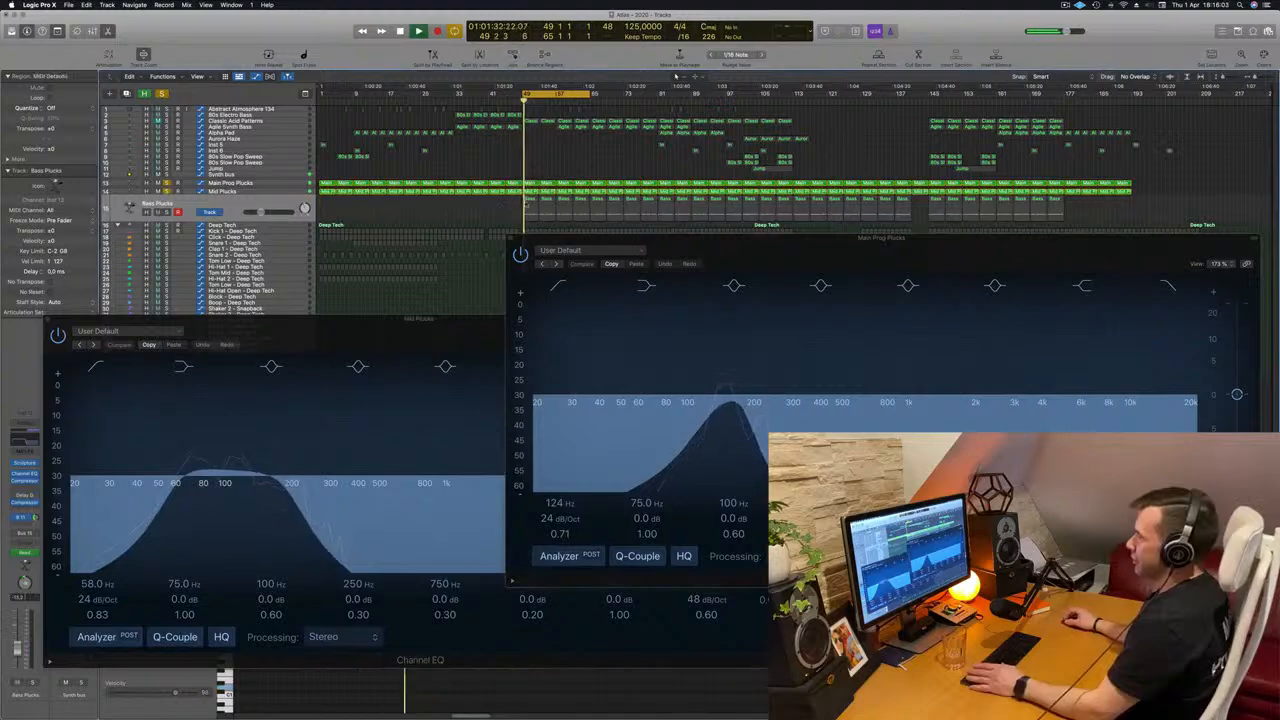
double_click(530, 200)
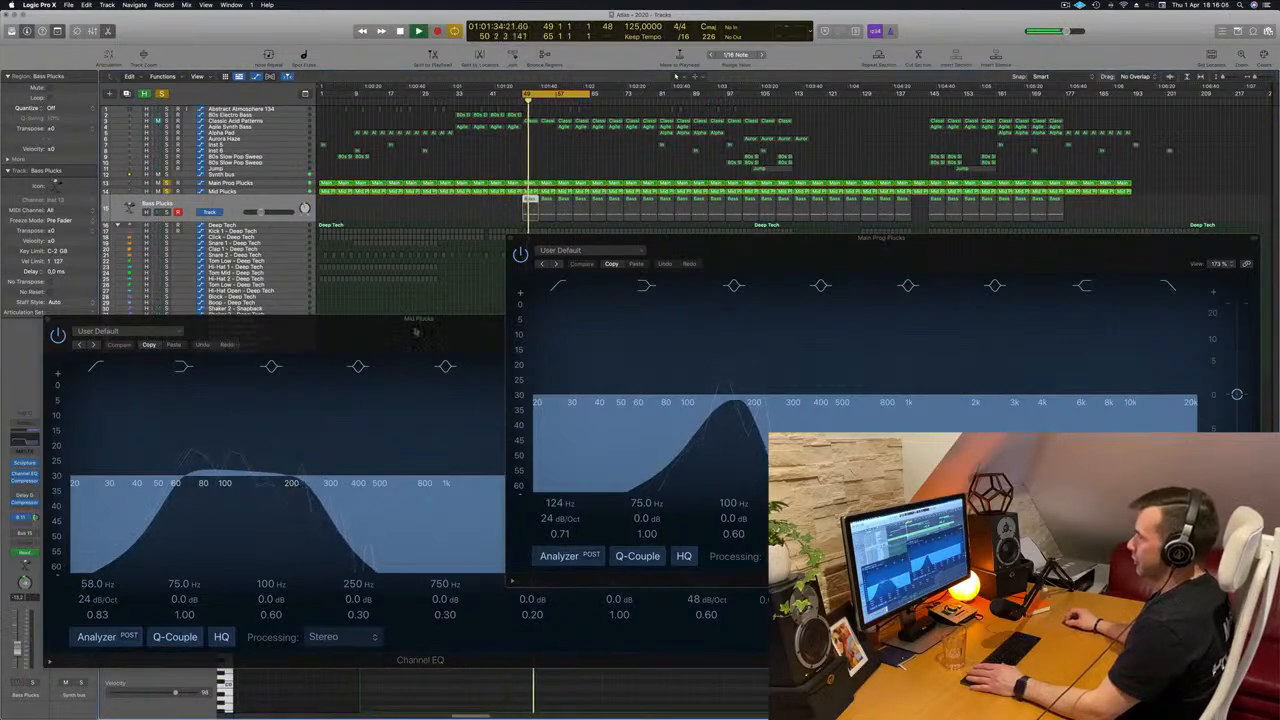
left_click_drag(416, 332, 1207, 281)
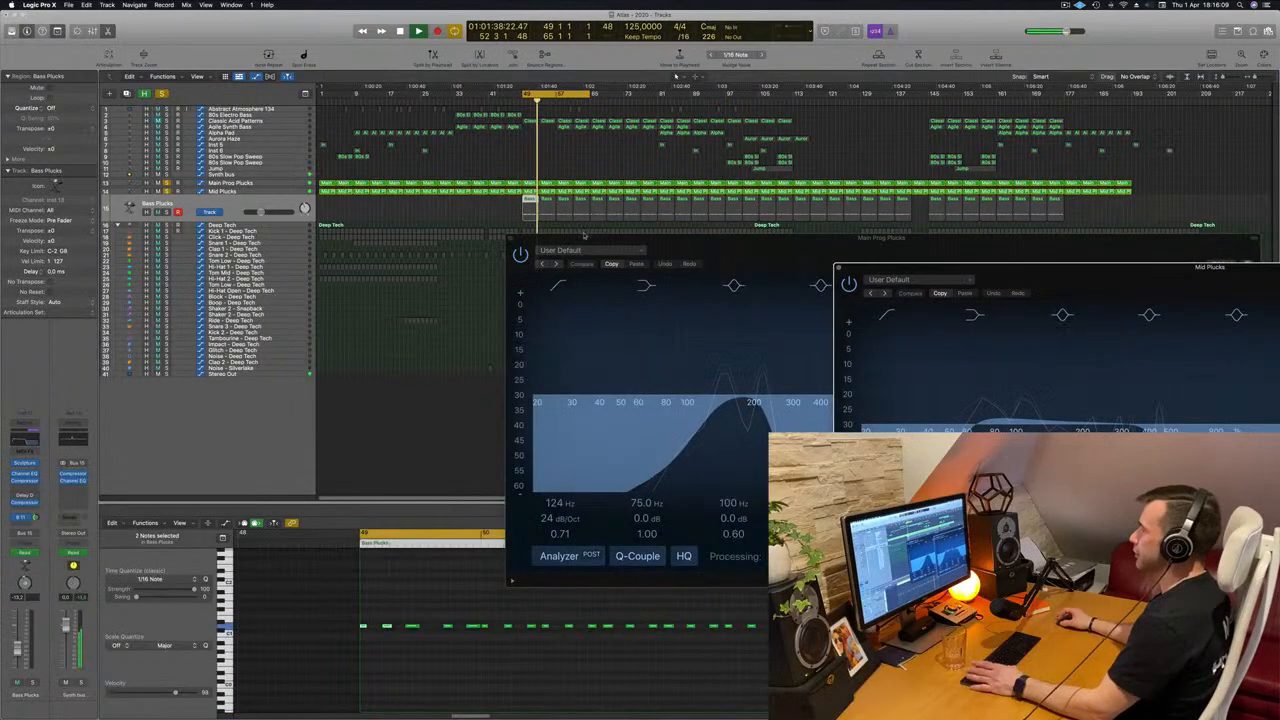
left_click_drag(691, 252, 616, 287)
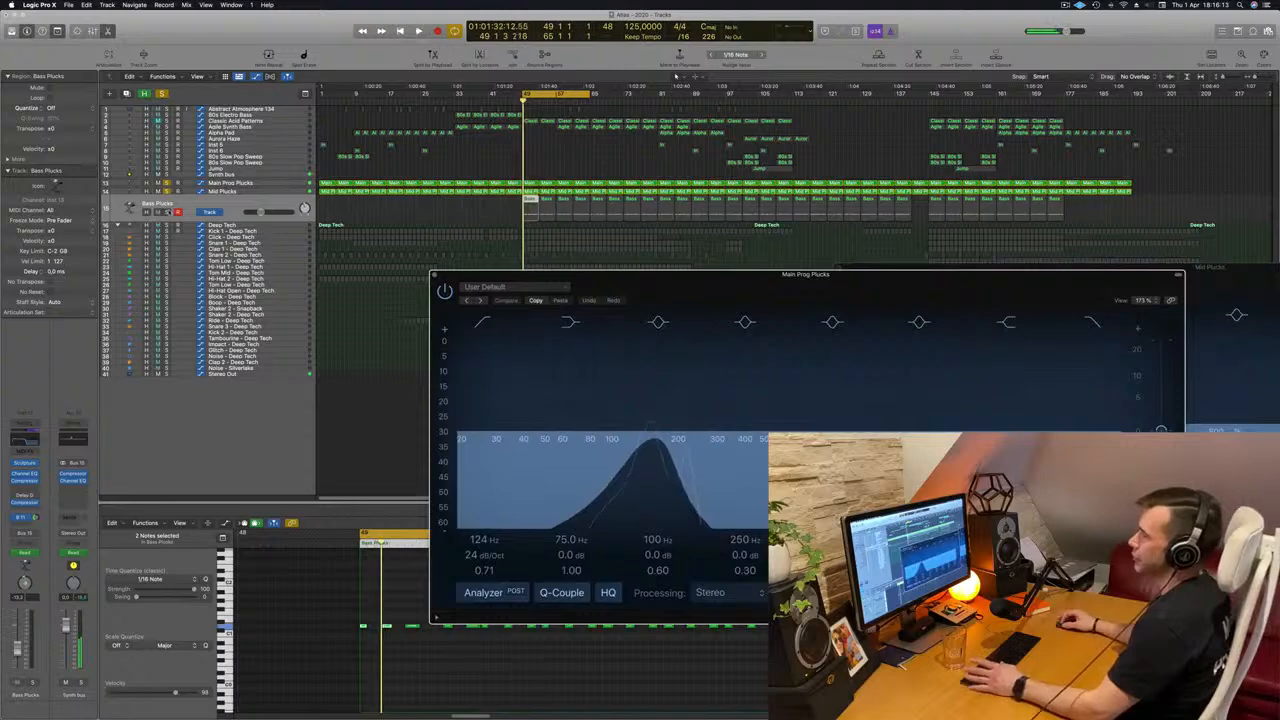
left_click(168, 212)
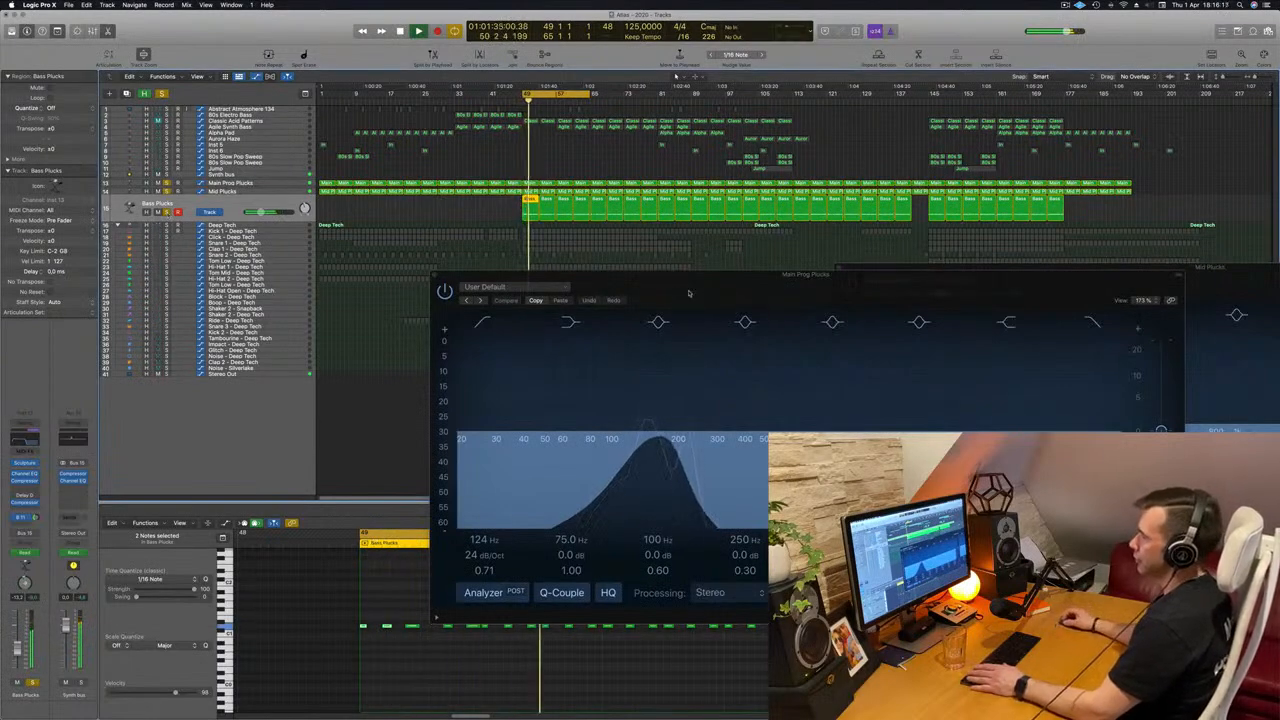
left_click_drag(688, 293, 1138, 274)
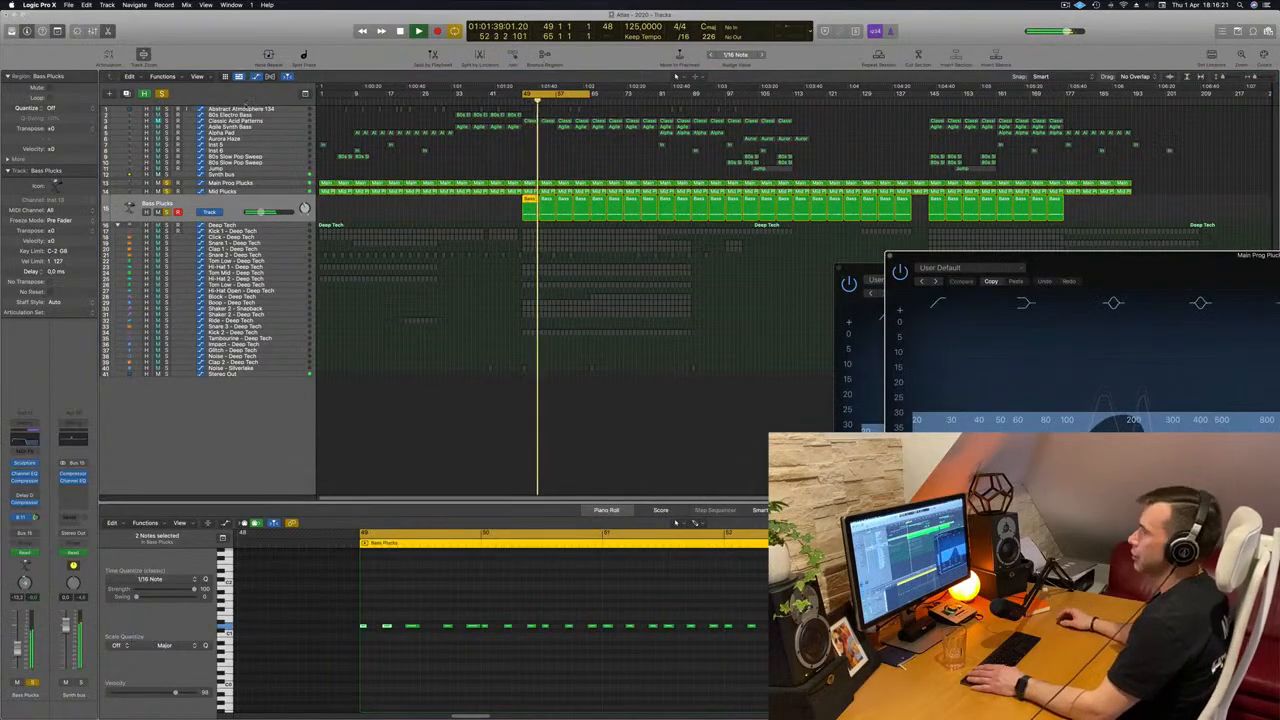
Solo the Kick 1 - Deep Tech track with the three pluck layers, play the loop, and bring the Main Prog Plucks EQ further into view.
left_click(273, 232)
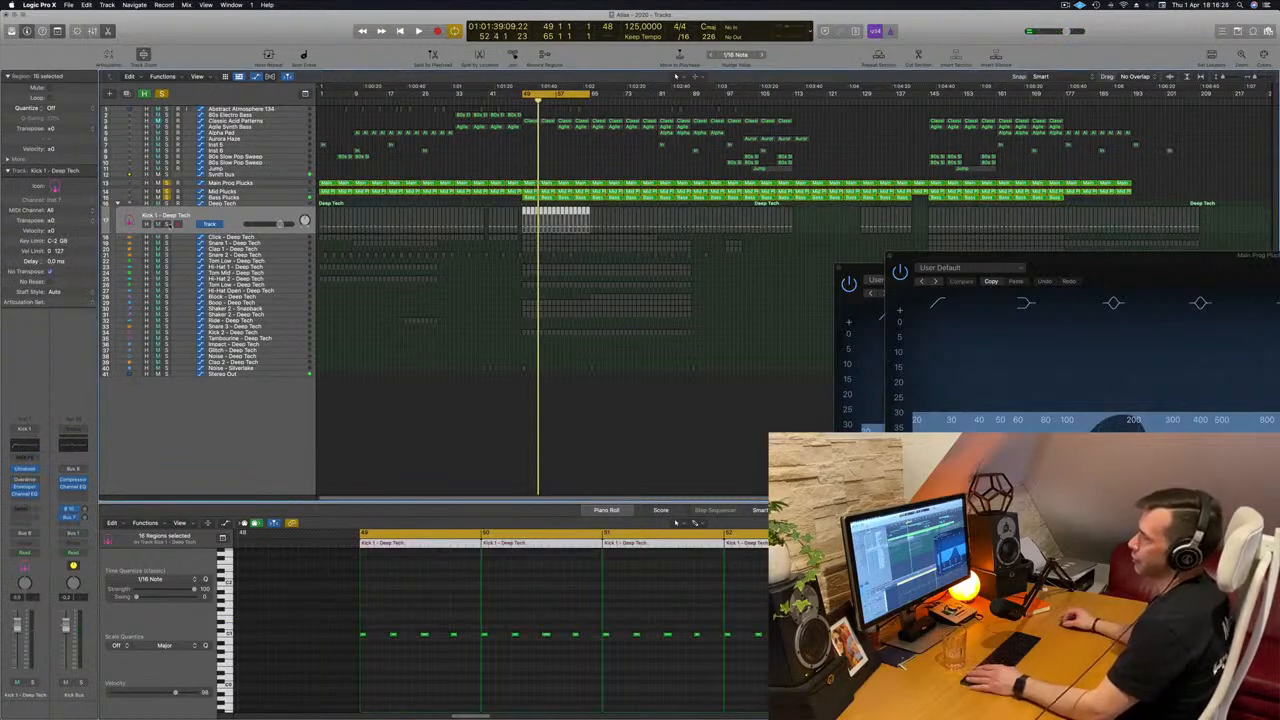
key("space")
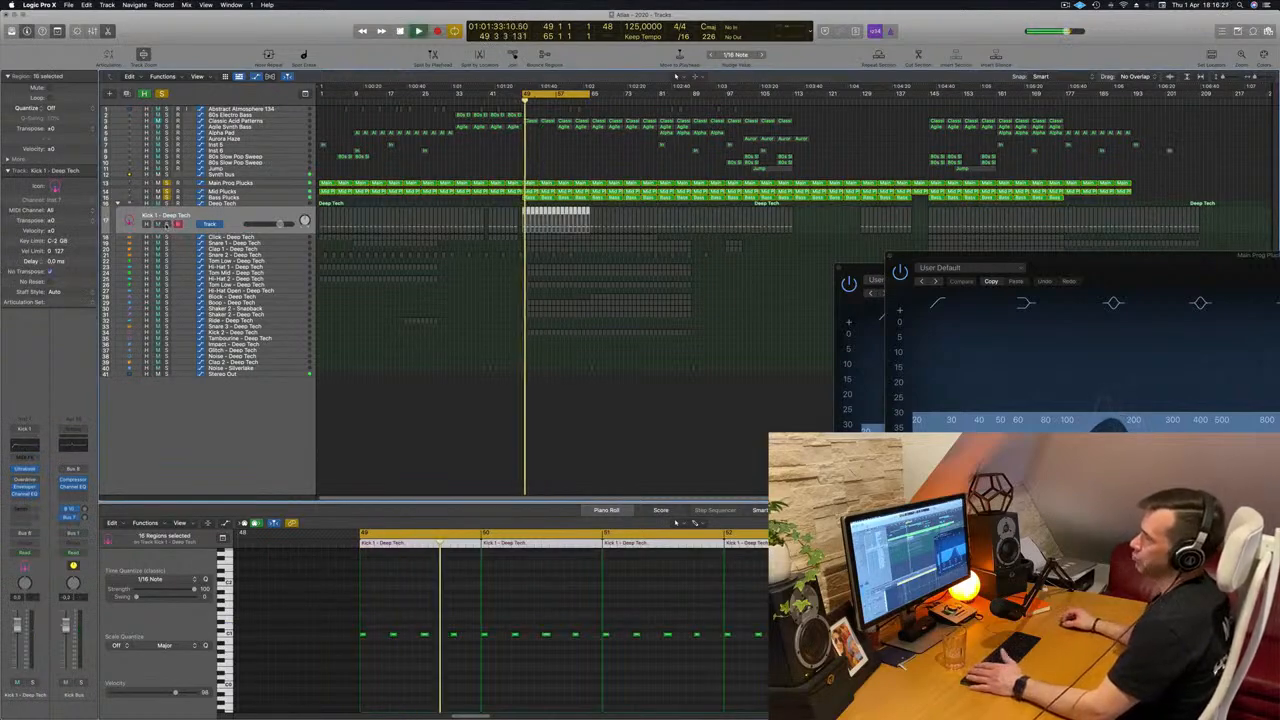
key("space")
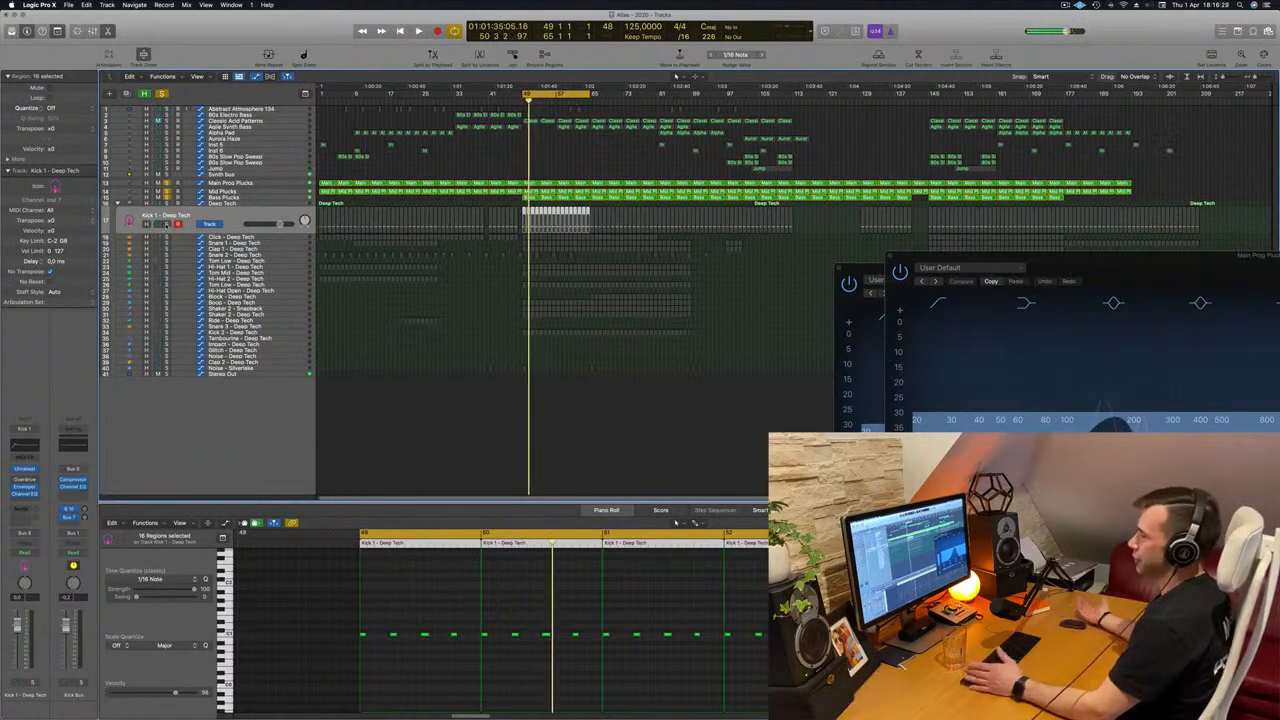
key("ctrl+m")
key("space")
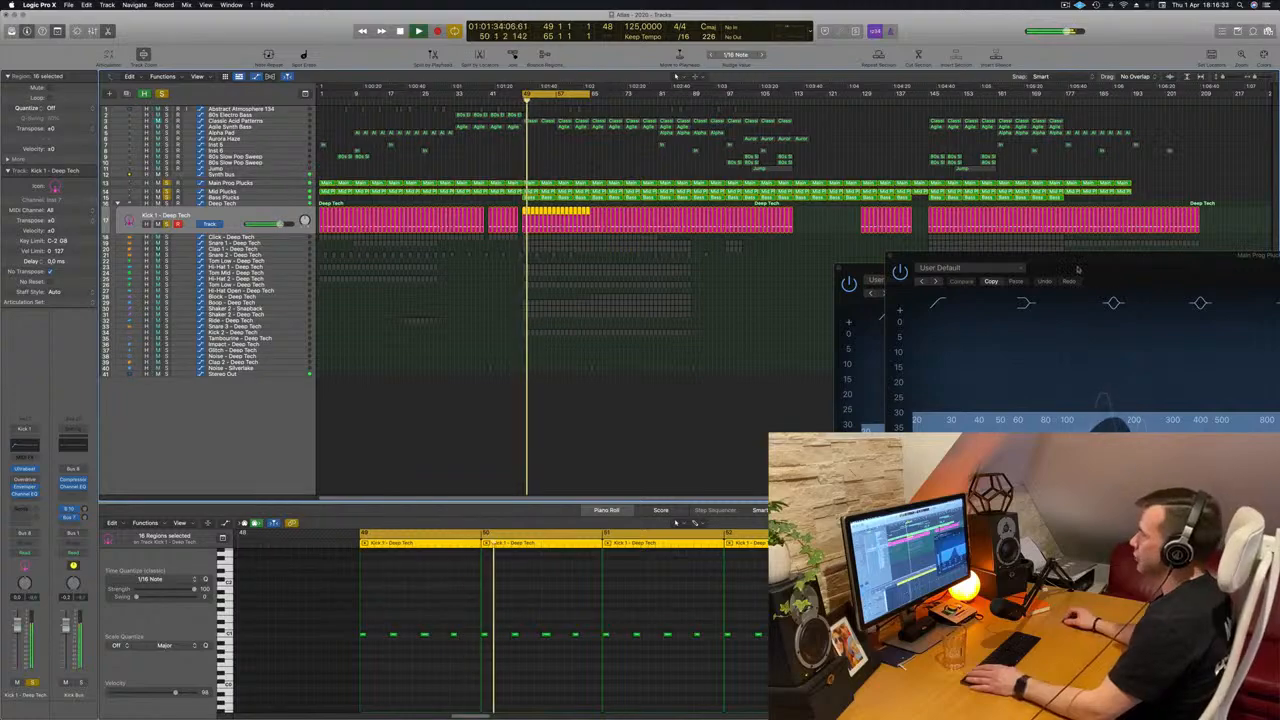
left_click_drag(1095, 270, 833, 308)
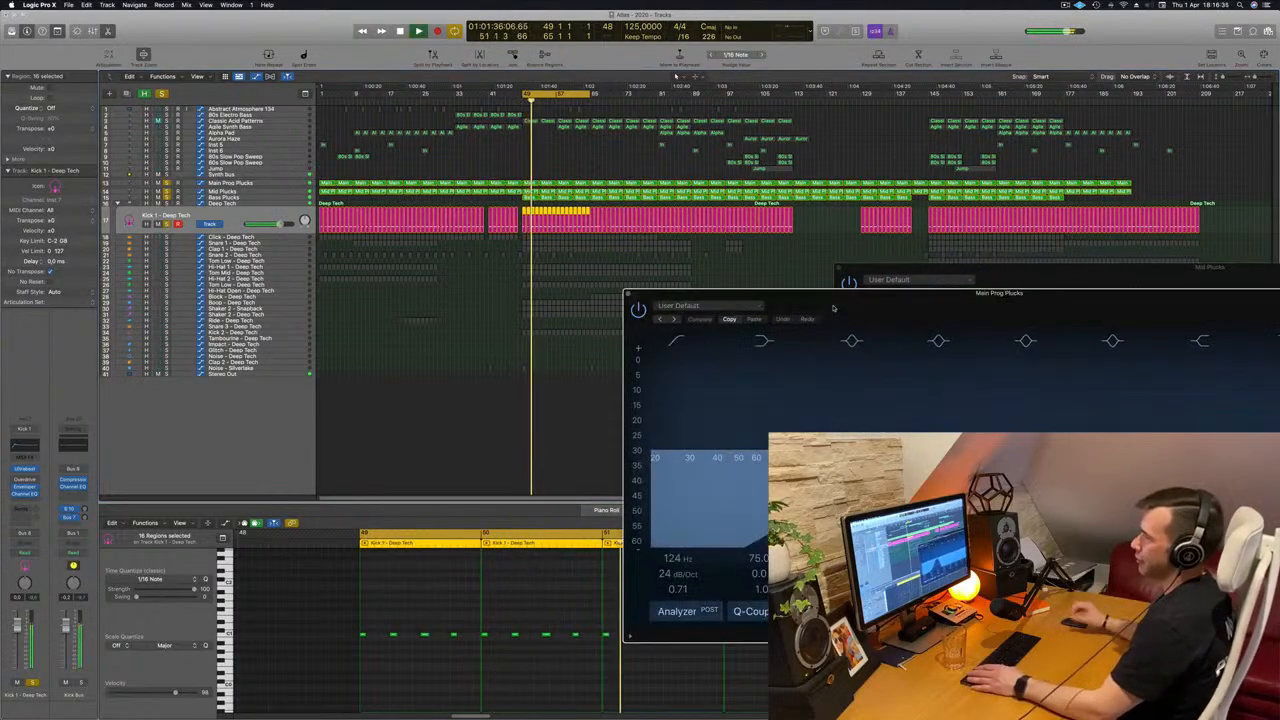
Open the Compressor on the Synth bus and place its window clear of the track headers.
left_click(287, 175)
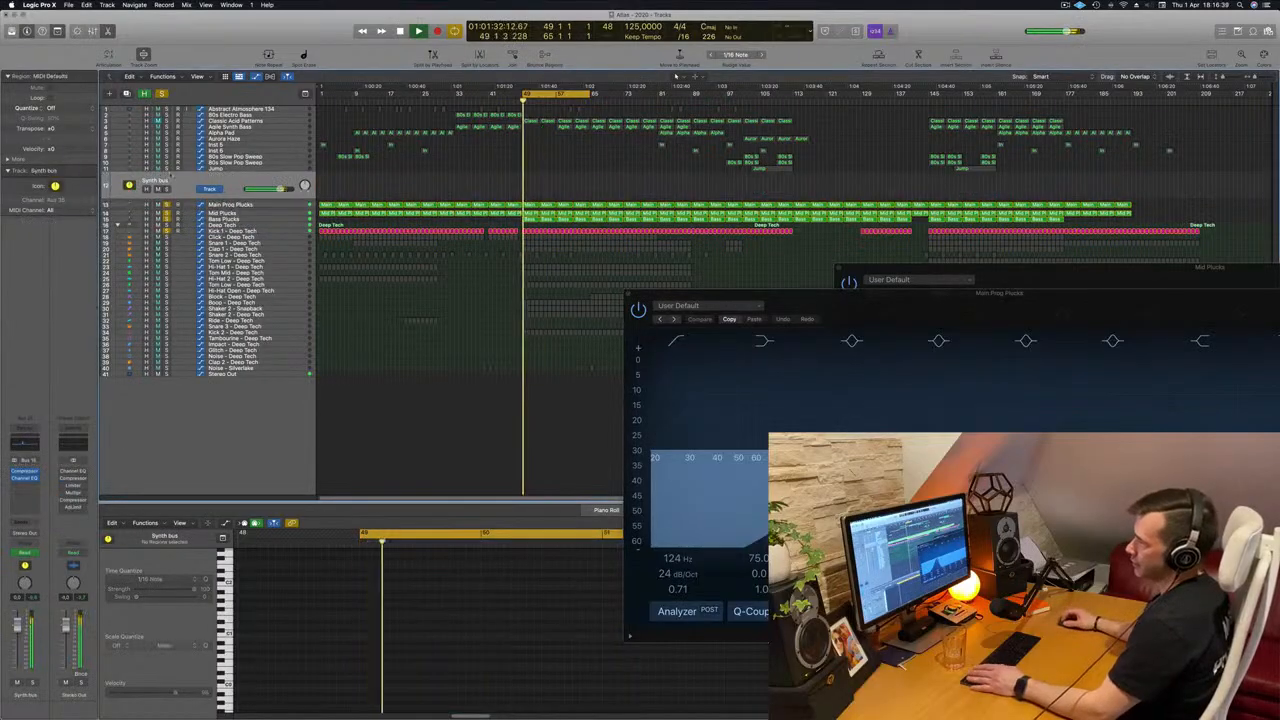
left_click(26, 472)
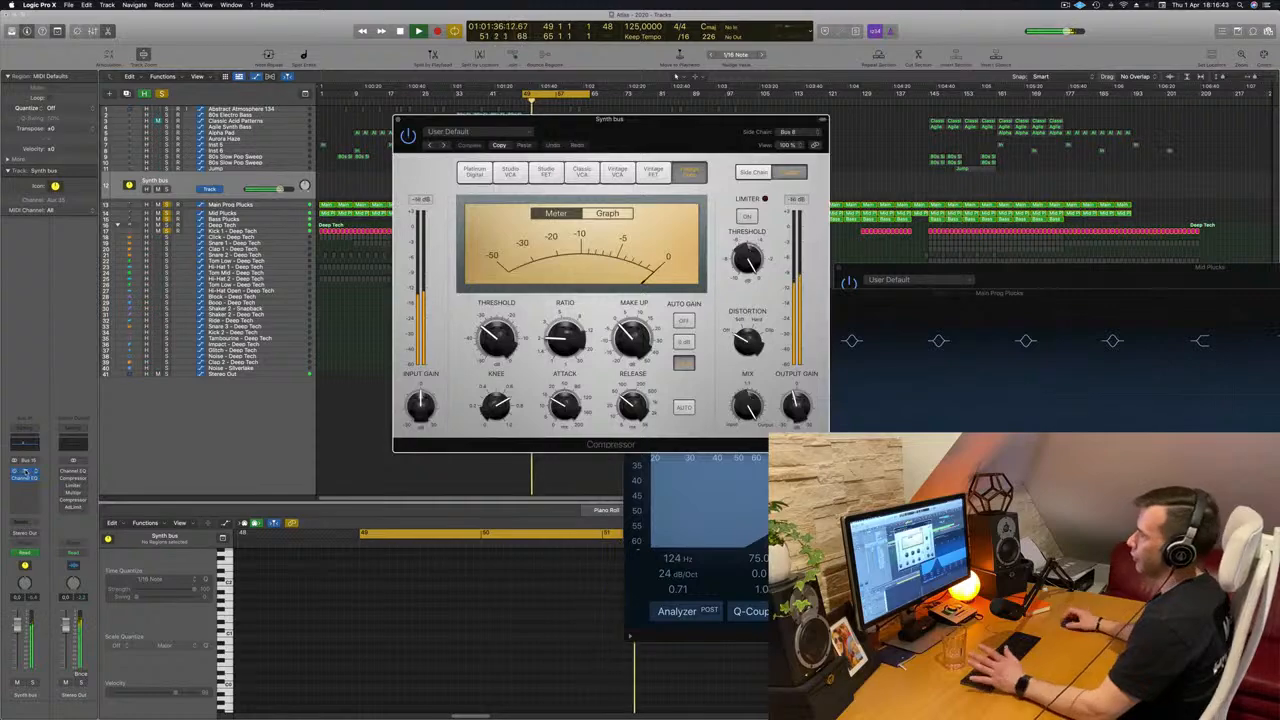
left_click_drag(698, 153, 1020, 252)
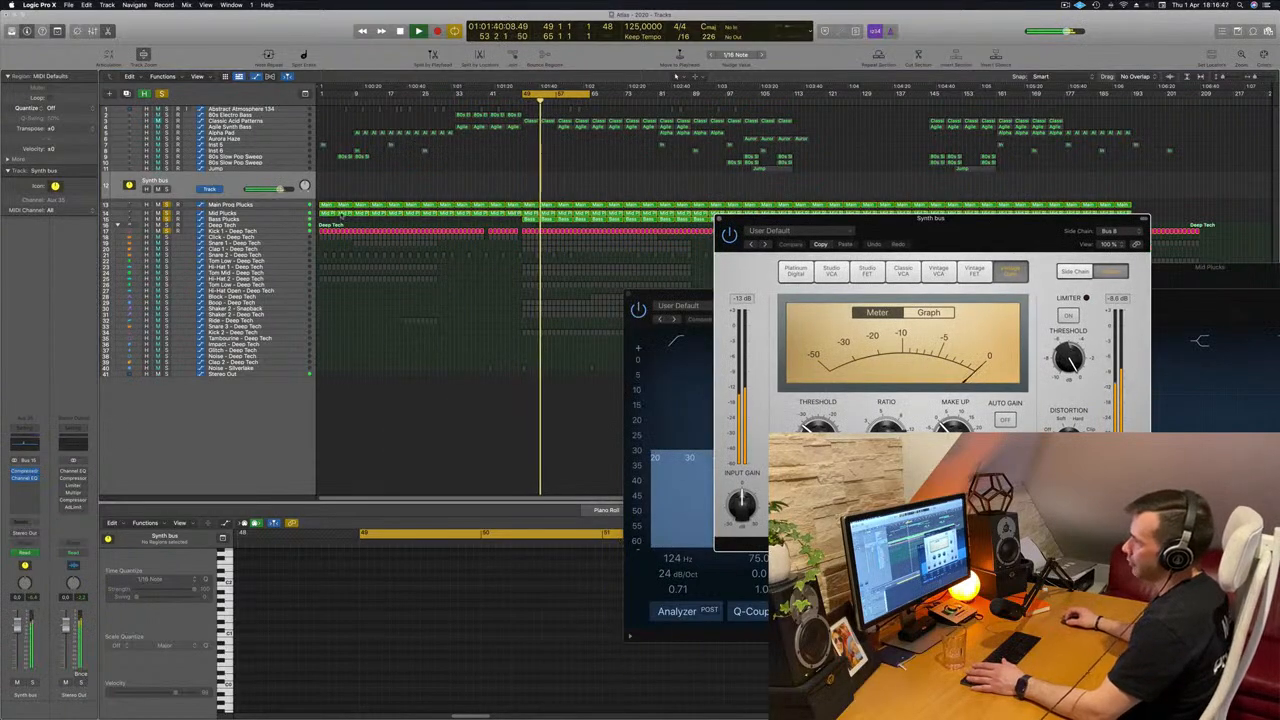
Review the channel strips of Mid Plucks, Bass Plucks, Main Prog Plucks and the Synth bus while the loop plays.
left_click(268, 215)
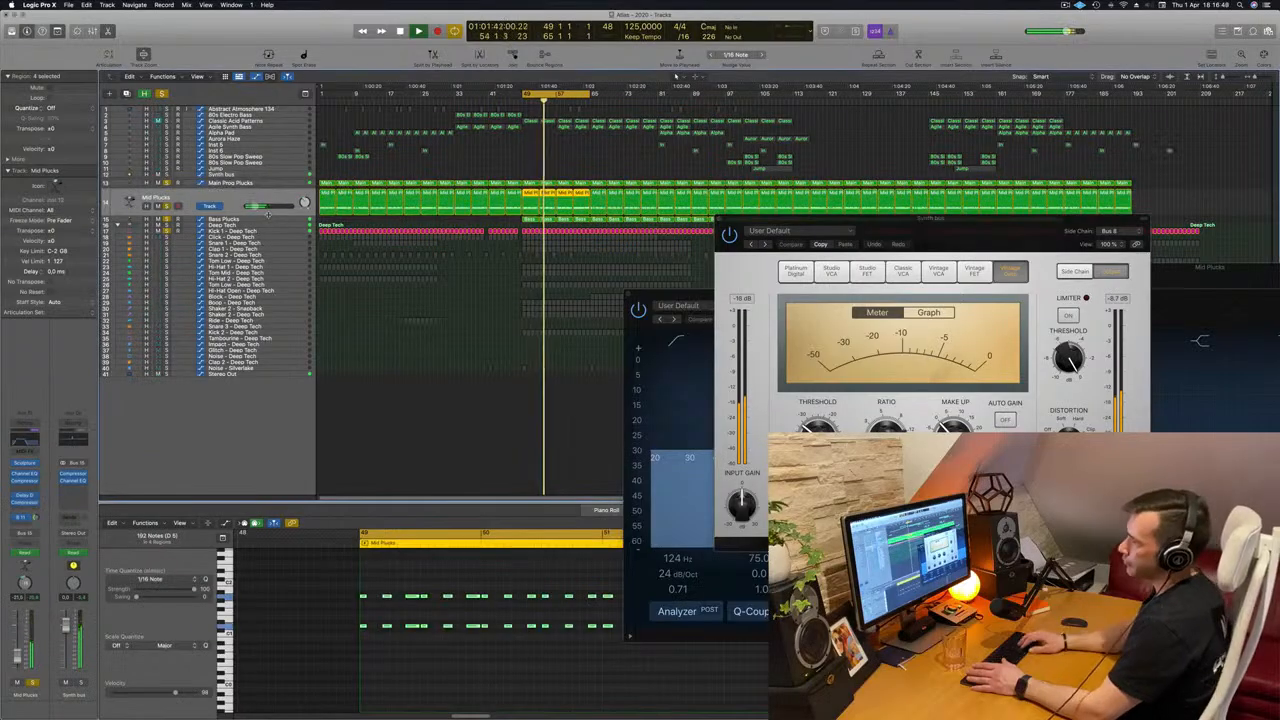
left_click(268, 217)
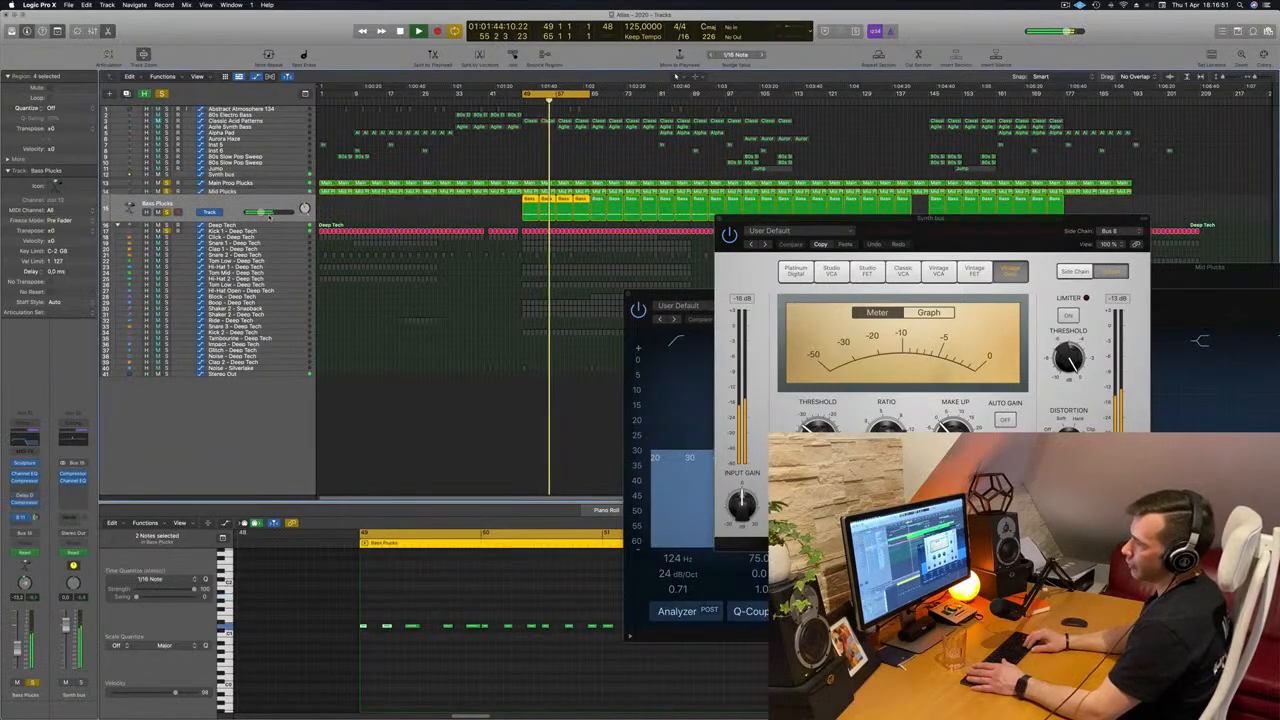
key("Up")
key("Up")
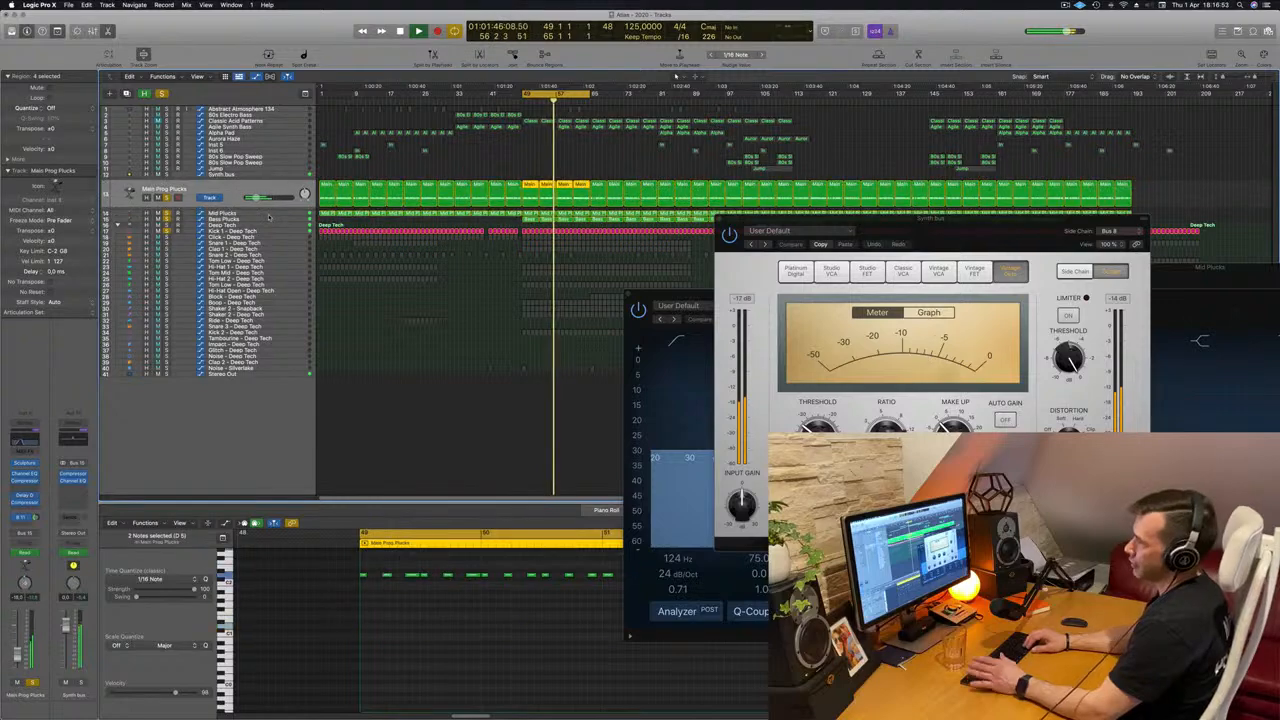
key("Up")
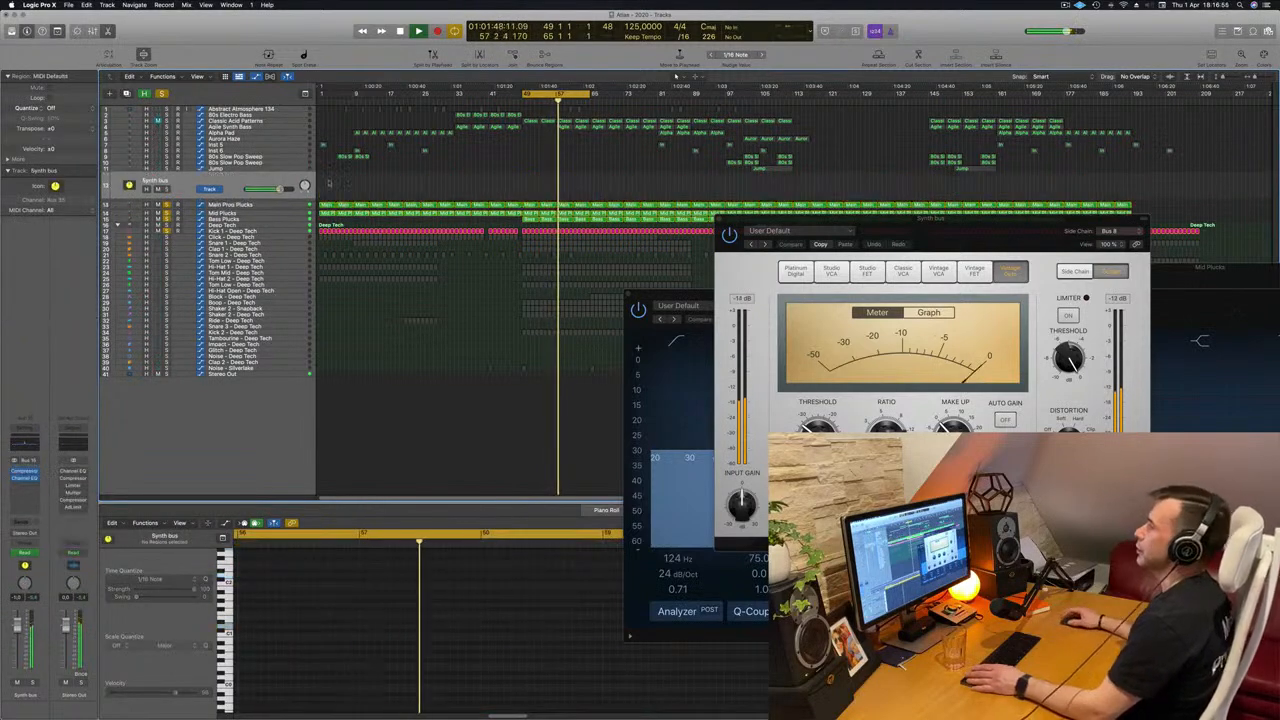
Display the Channel EQ High Cut Frequency automation of the Main Prog Plucks track, moving the Compressor window out of the way.
left_click(277, 205)
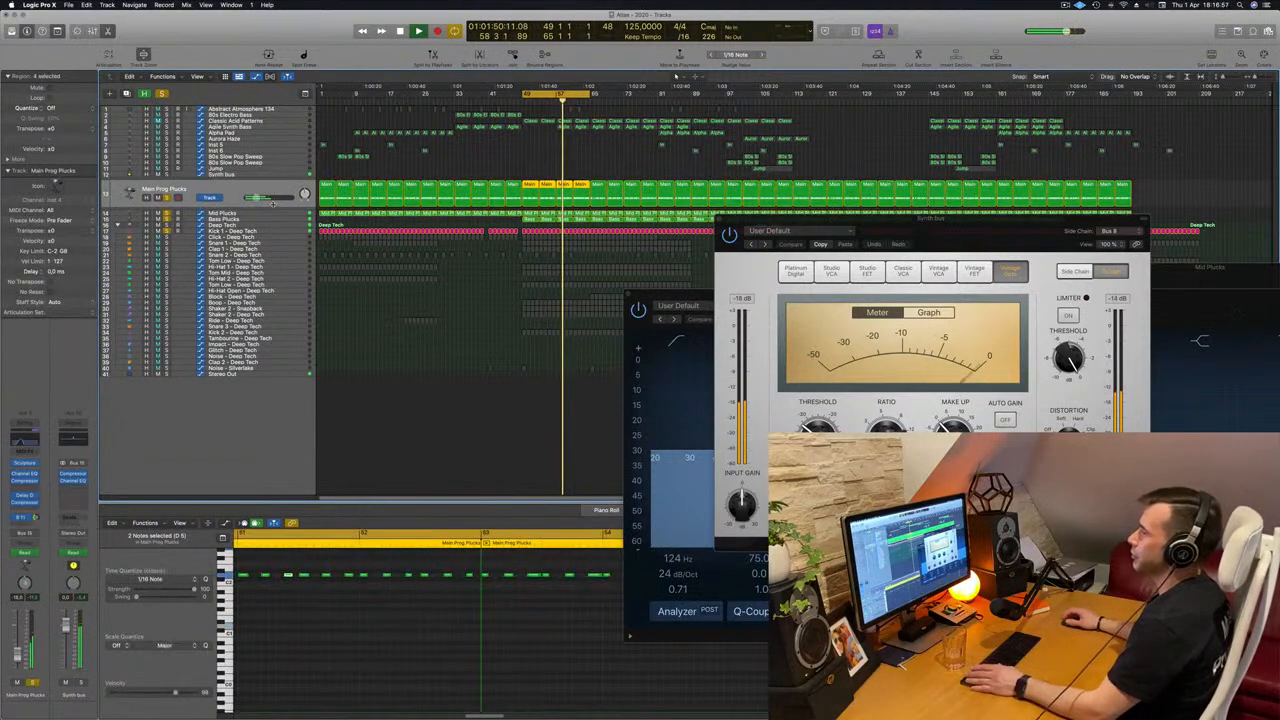
key("a")
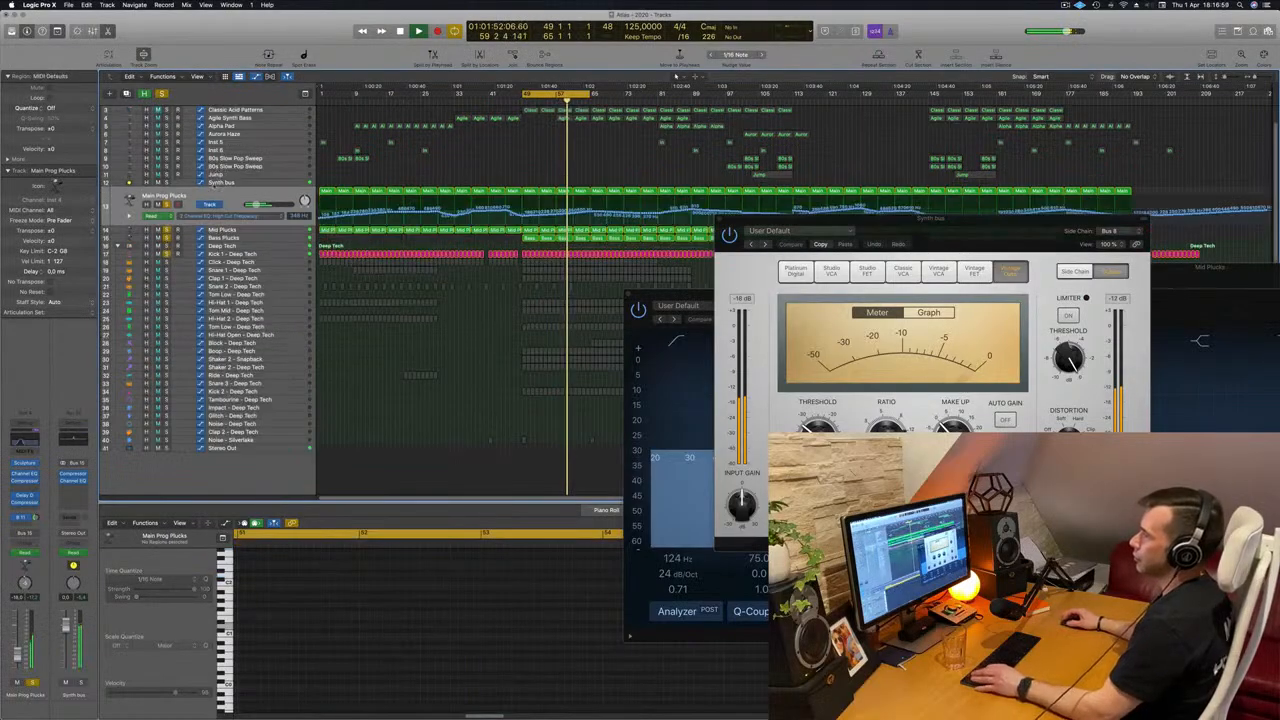
left_click_drag(800, 218, 895, 217)
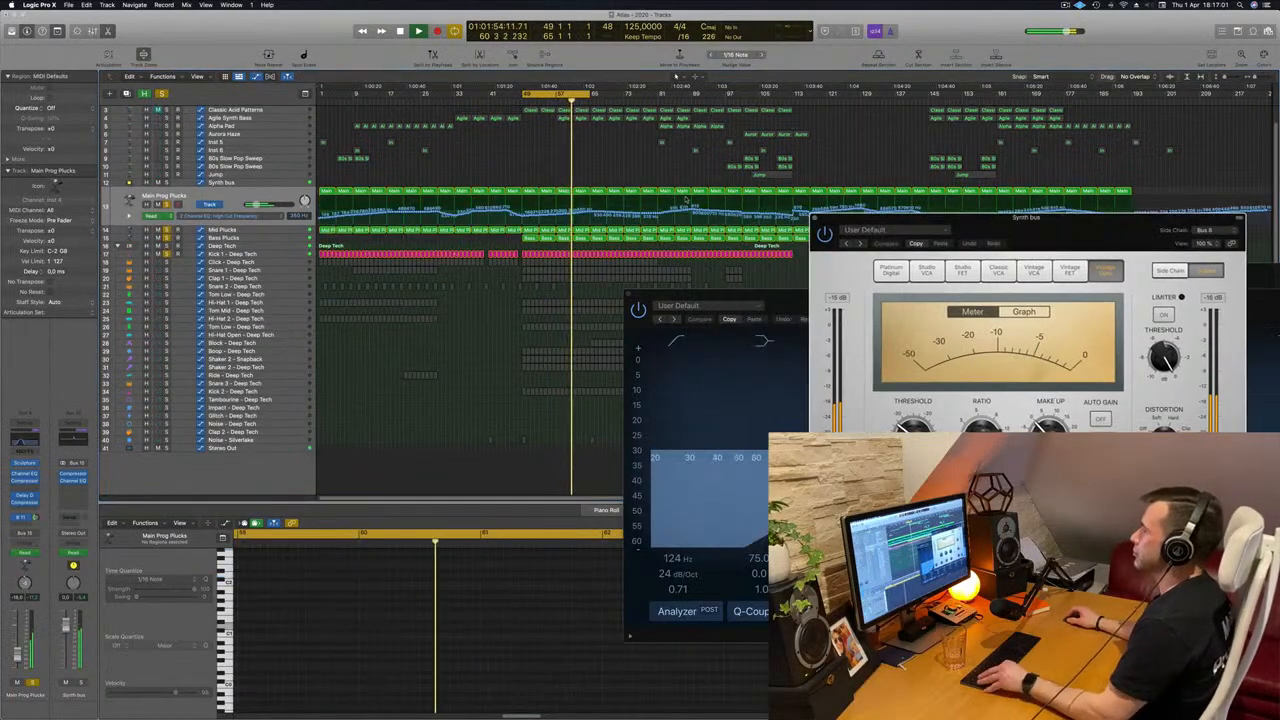
key("super+Right")
key("super+Right")
key("super+Right")
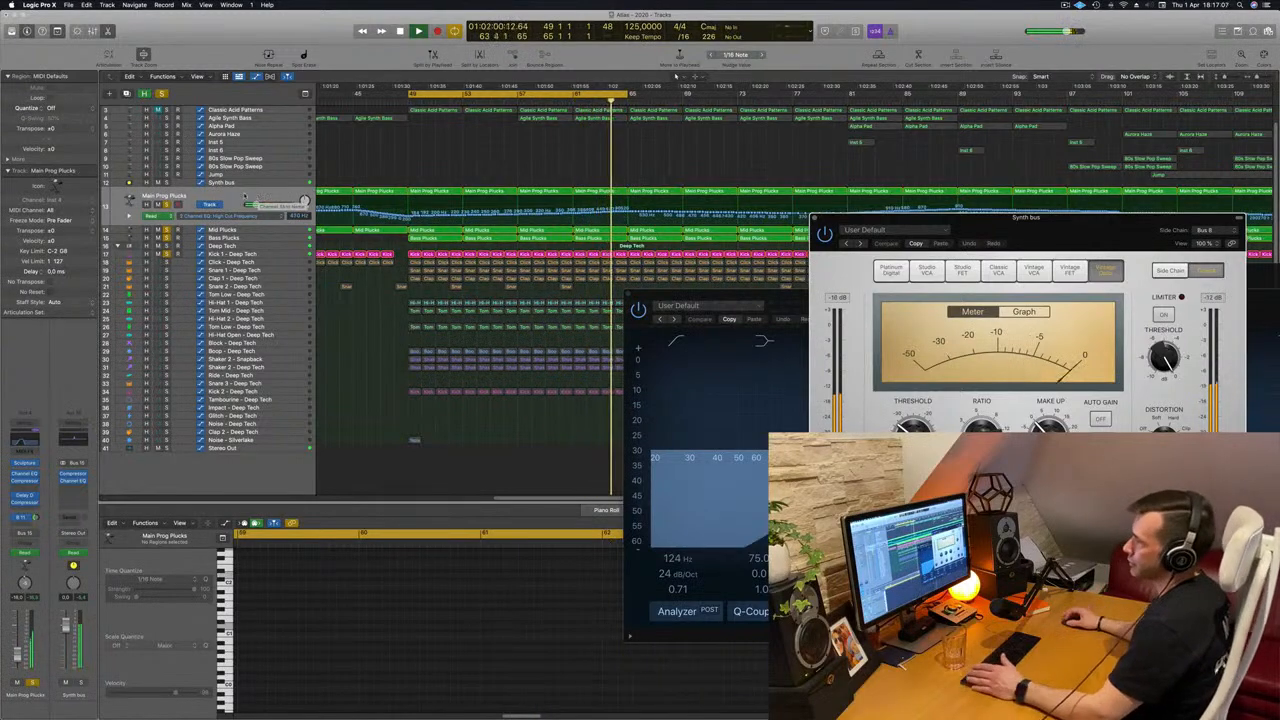
left_click(258, 196)
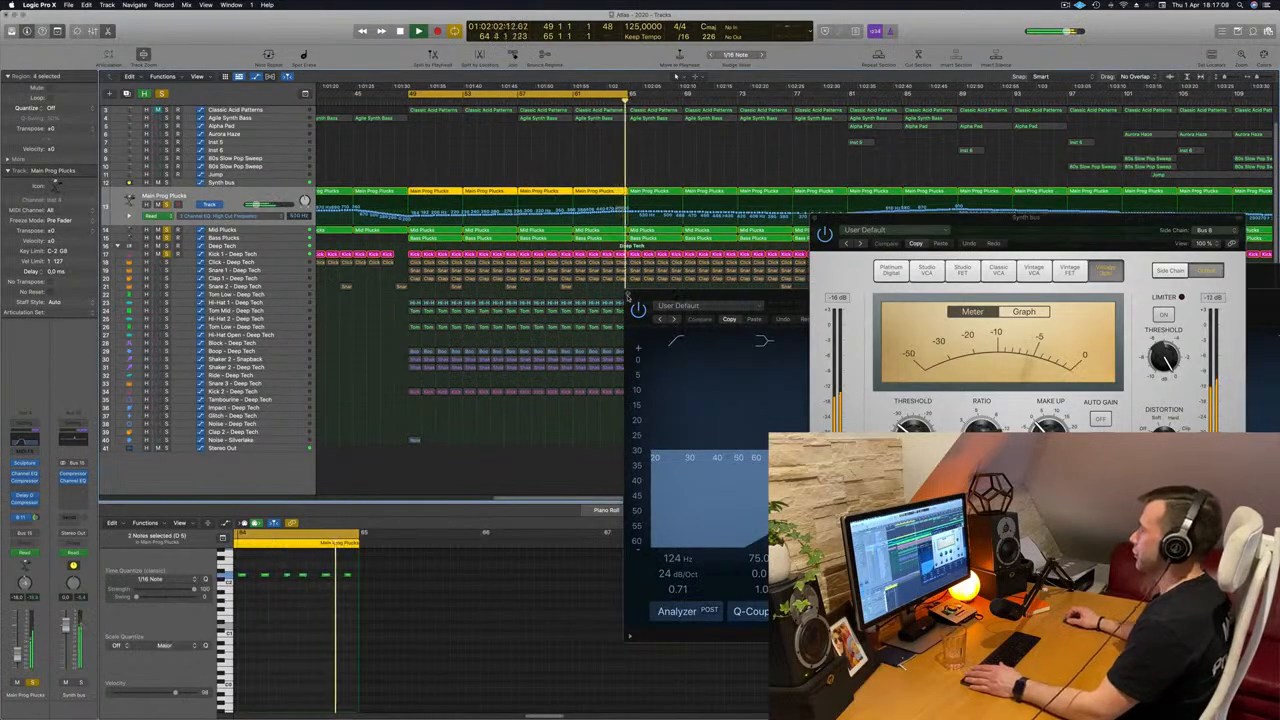
Close the Main Prog Plucks Channel EQ window, deselect all regions and restart the loop from bar 49.
left_click(628, 294)
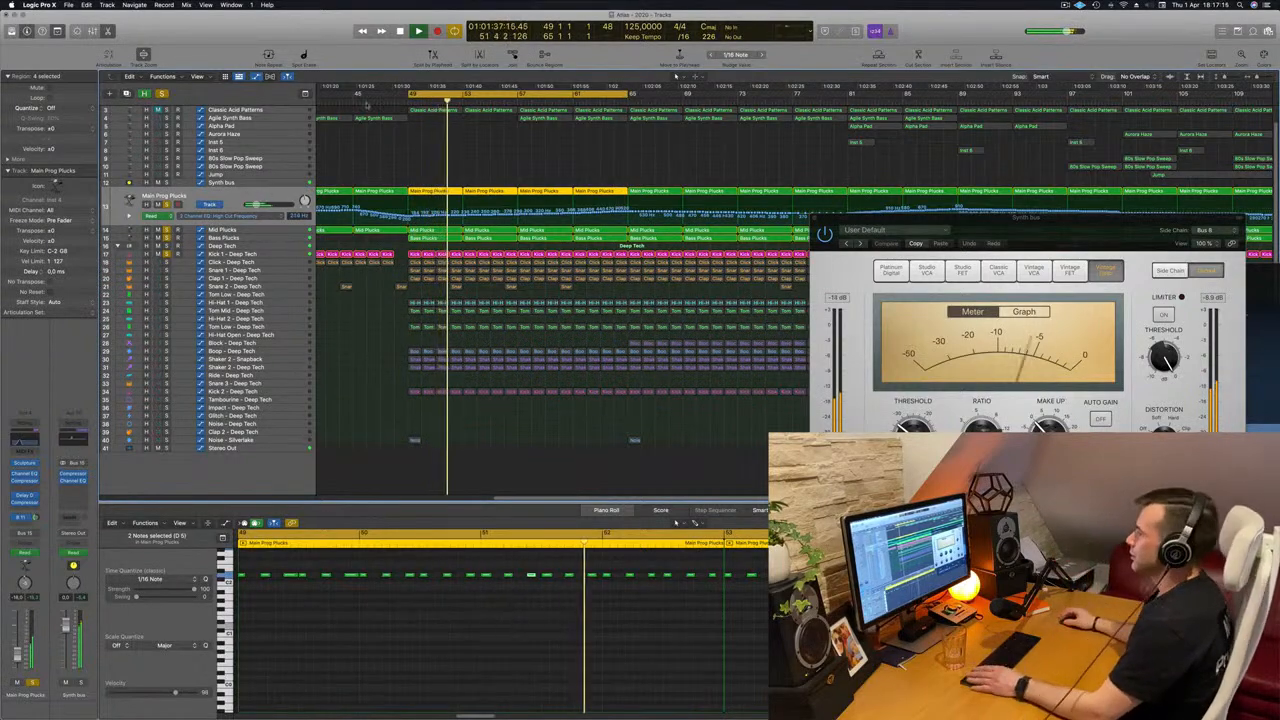
left_click(360, 337)
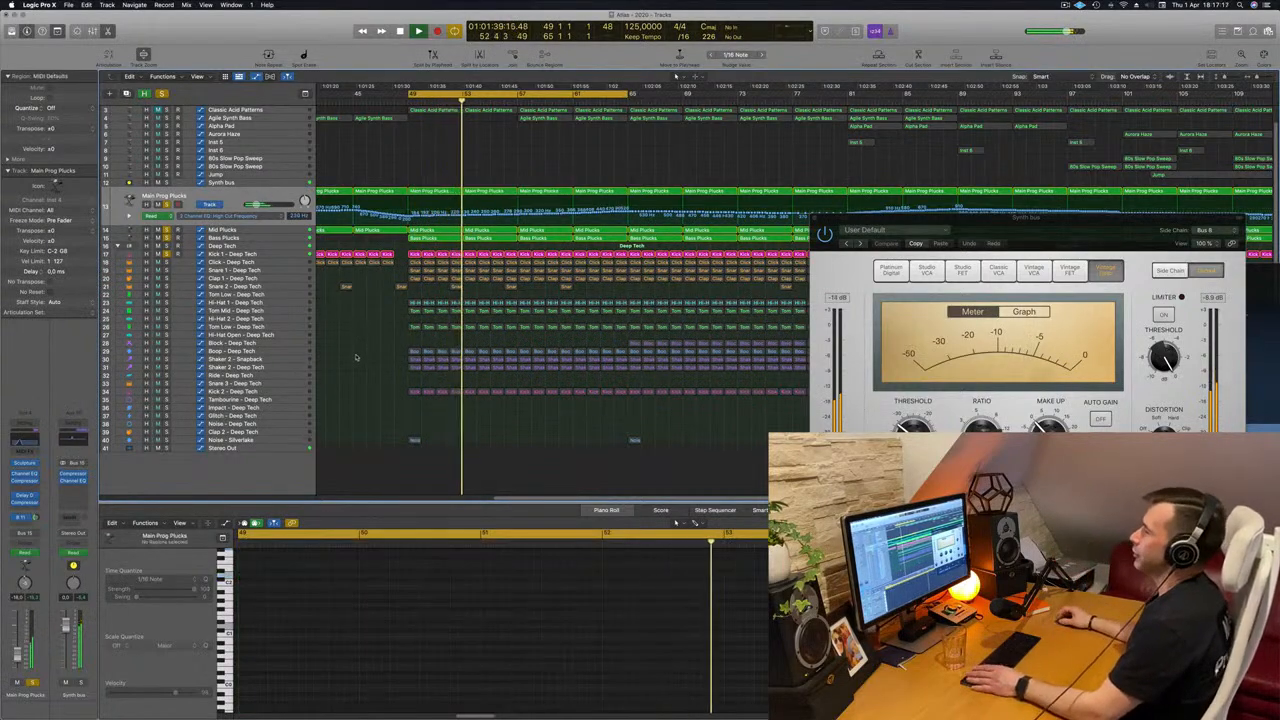
key("space")
key("space")
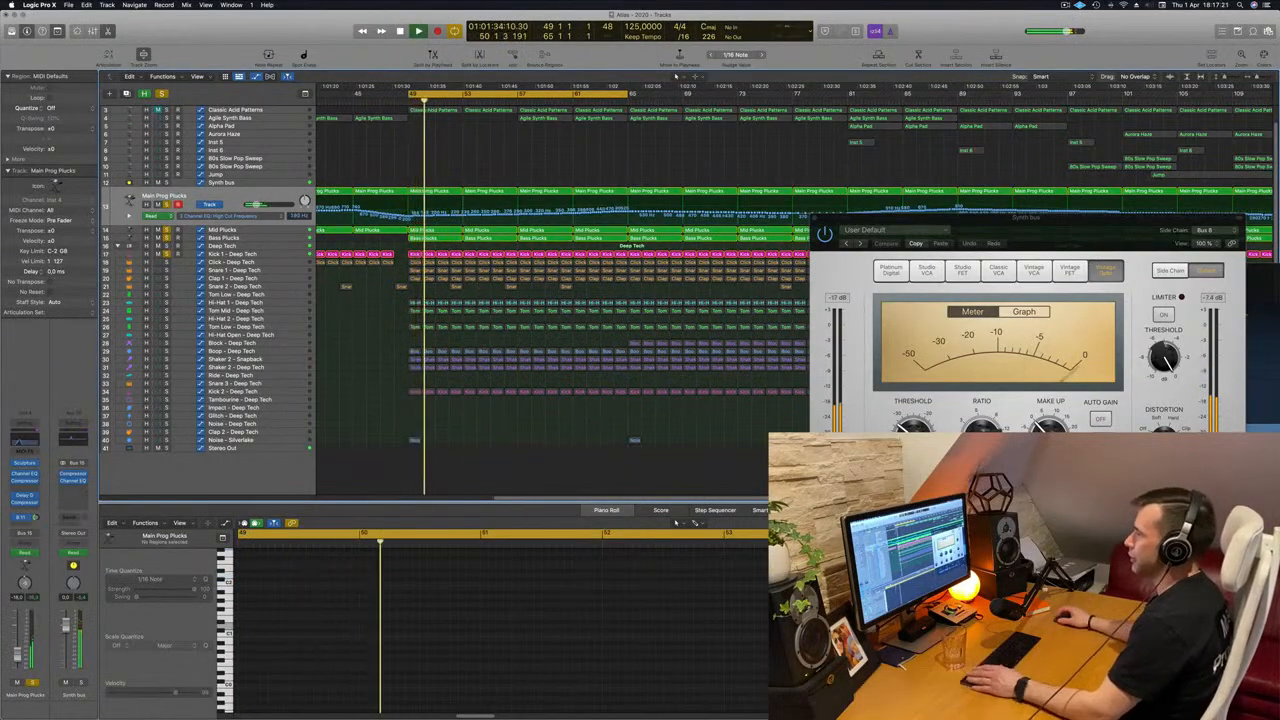
Move the cycle range to start at bar 81 and audition the soloed plucks and kick there.
scroll(444, 145, "down", 8)
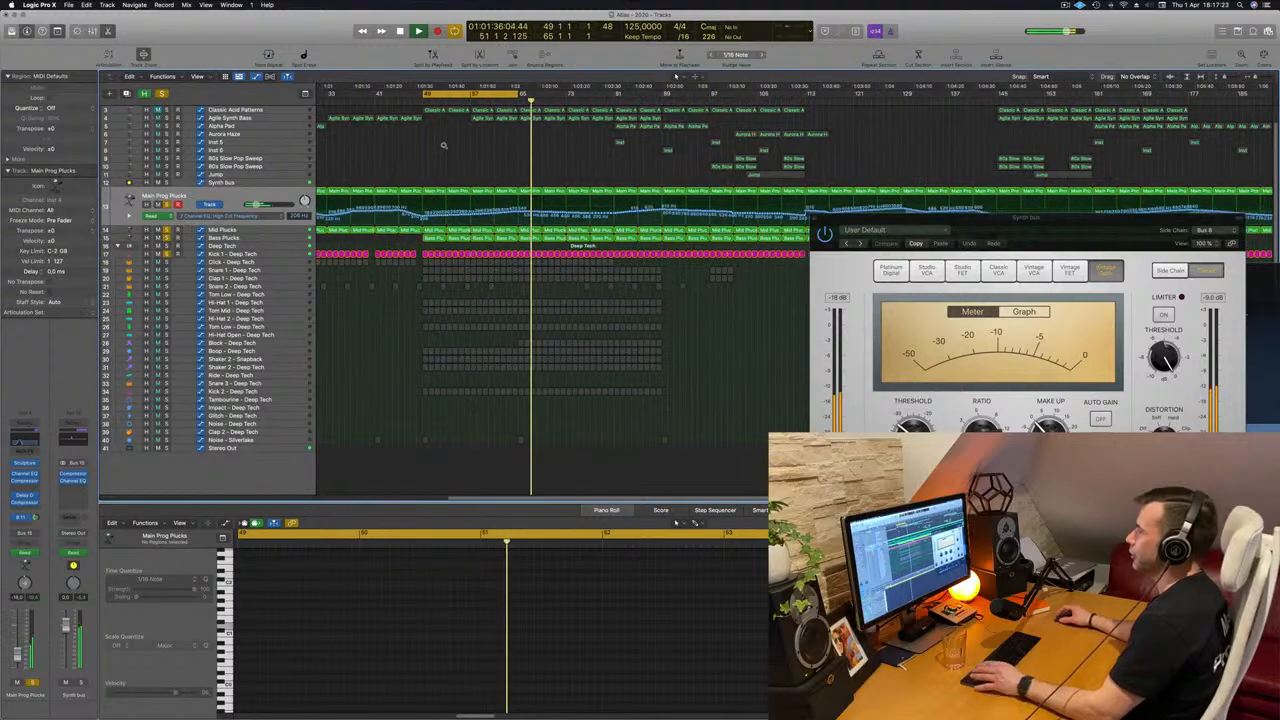
key("space")
left_click_drag(560, 95, 700, 101)
key("space")
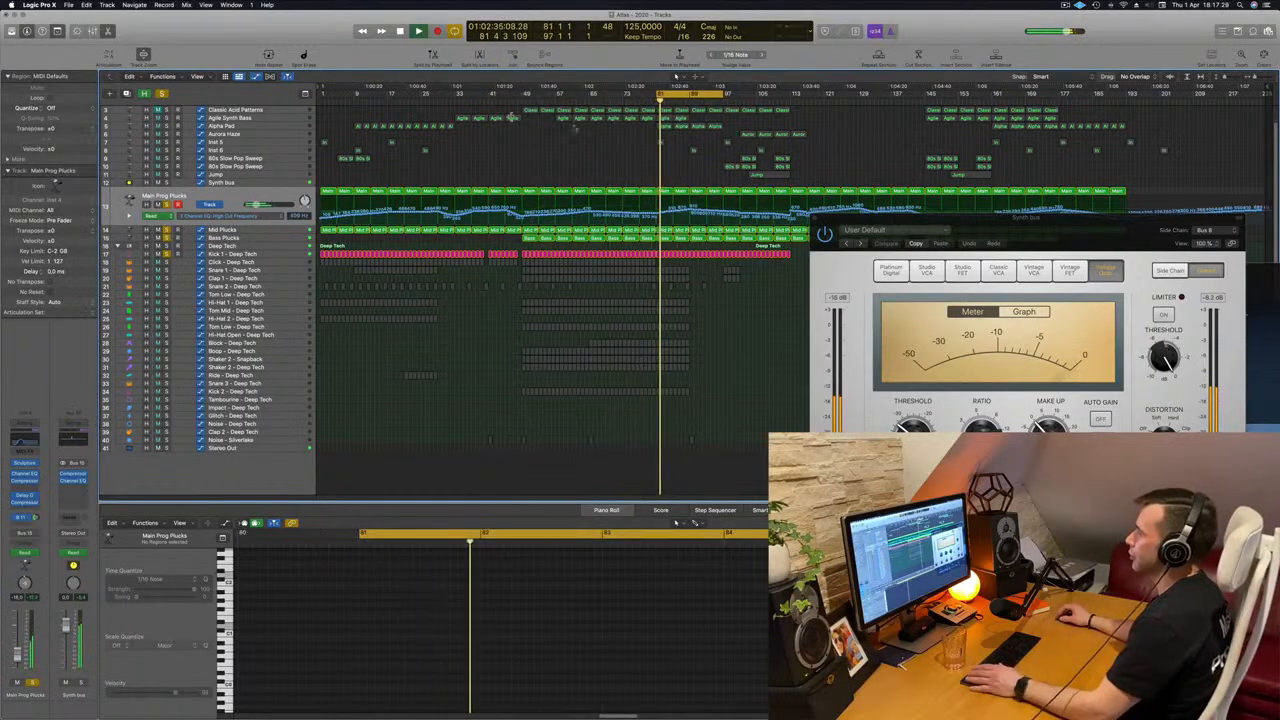
key("space")
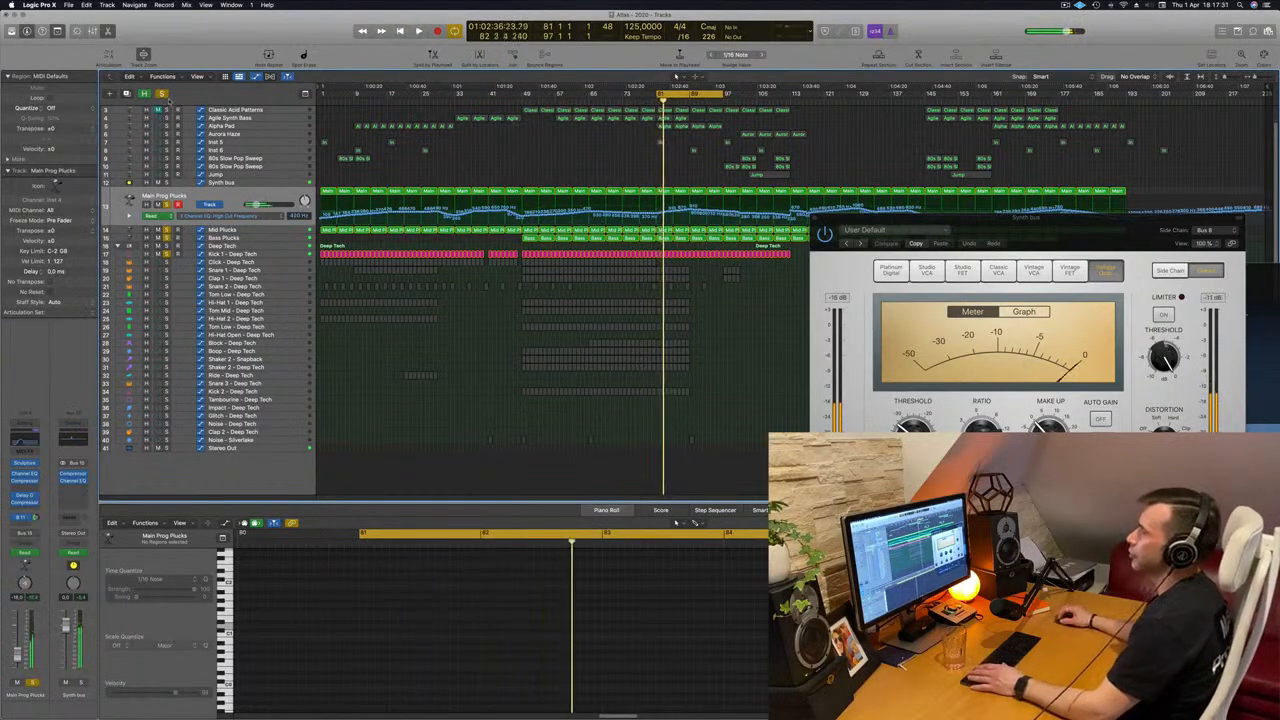
Clear all solos, extend the cycle range back to bar 49 and play the full arrangement.
left_click(161, 93)
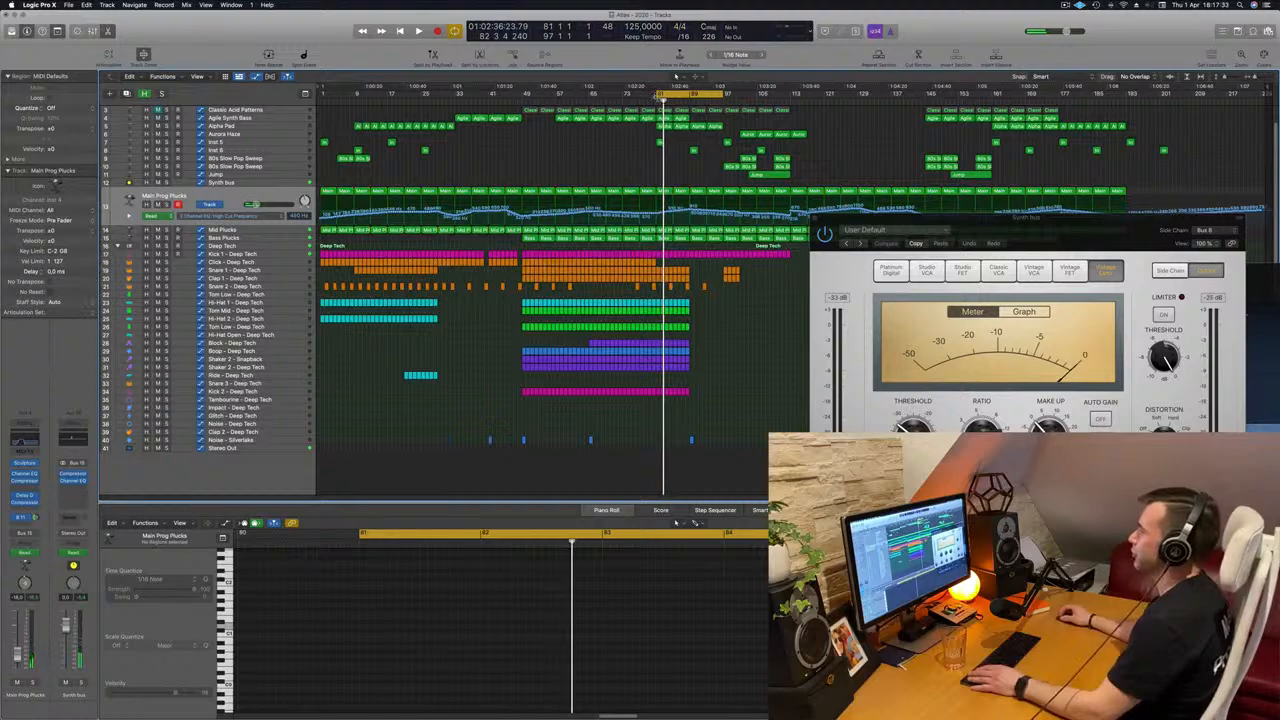
left_click_drag(672, 102, 459, 156)
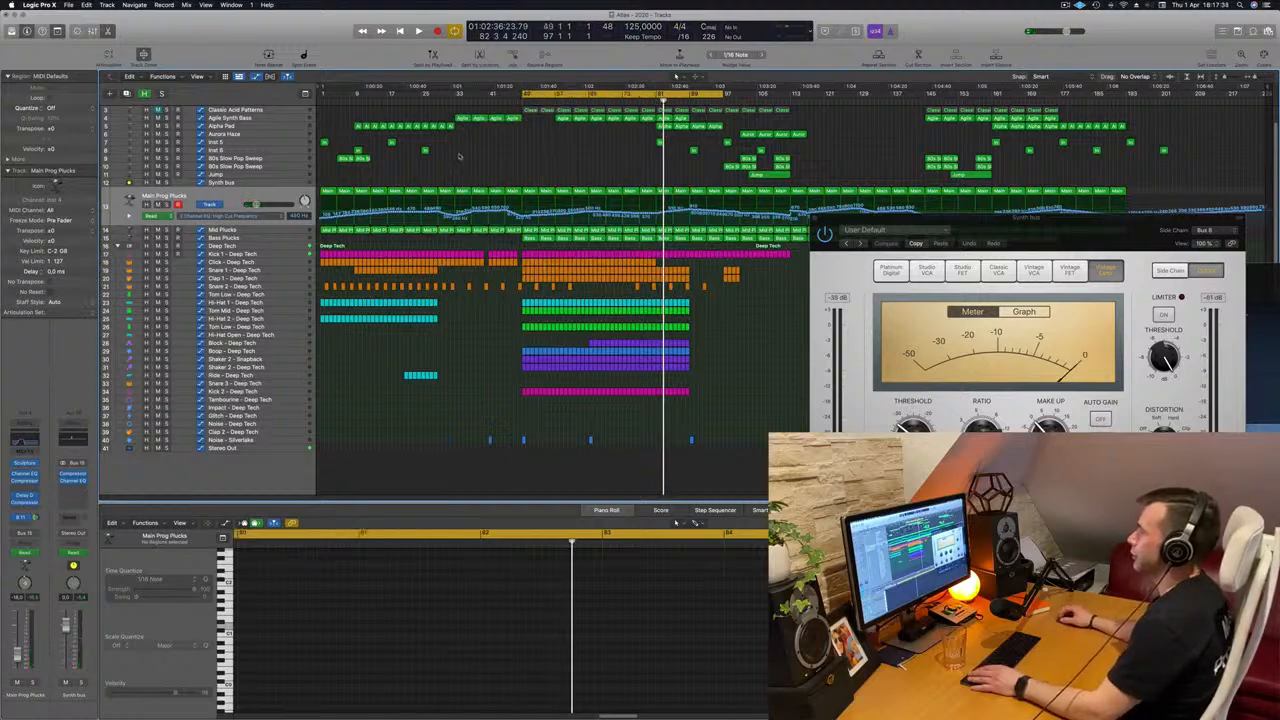
key("space")
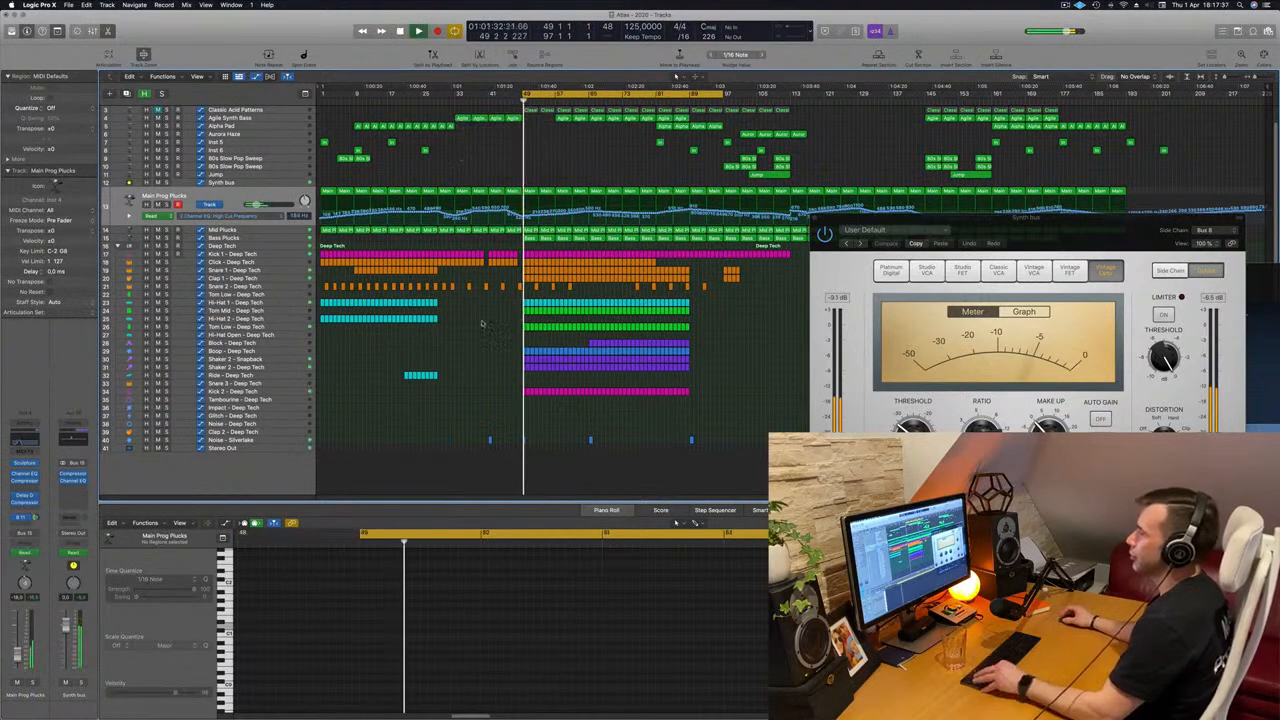
key("super+Right")
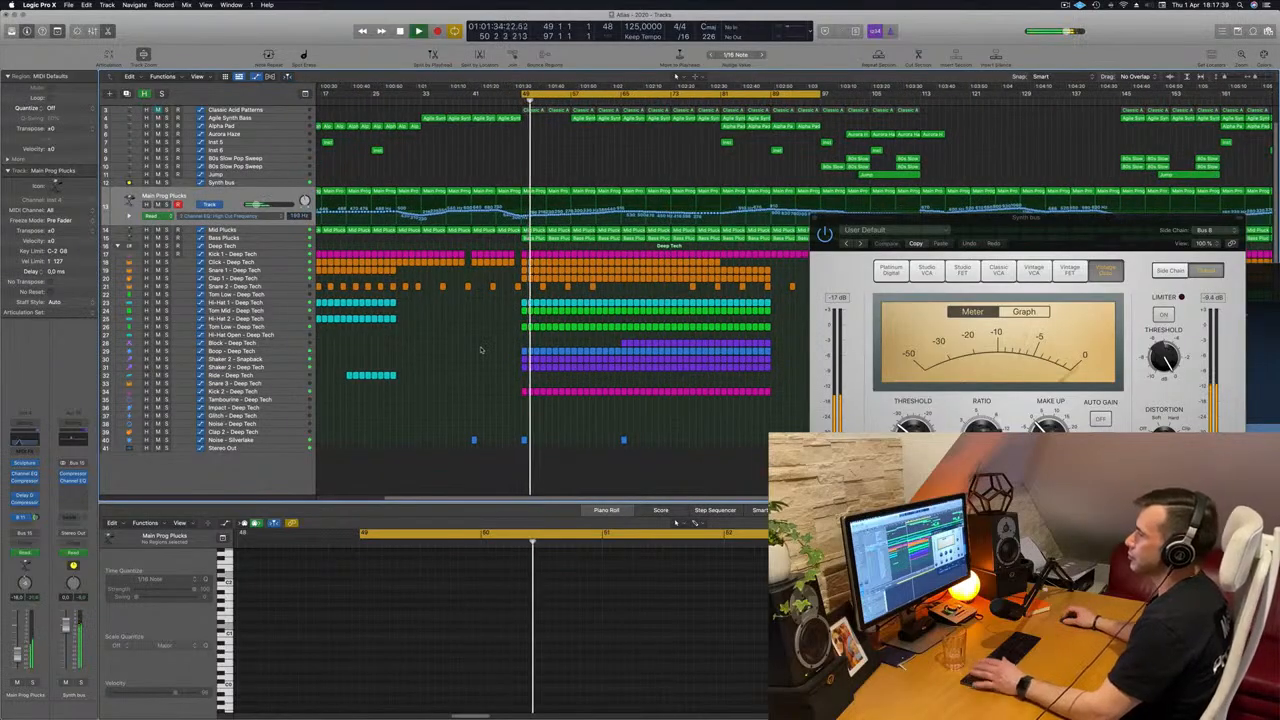
key("super+Left")
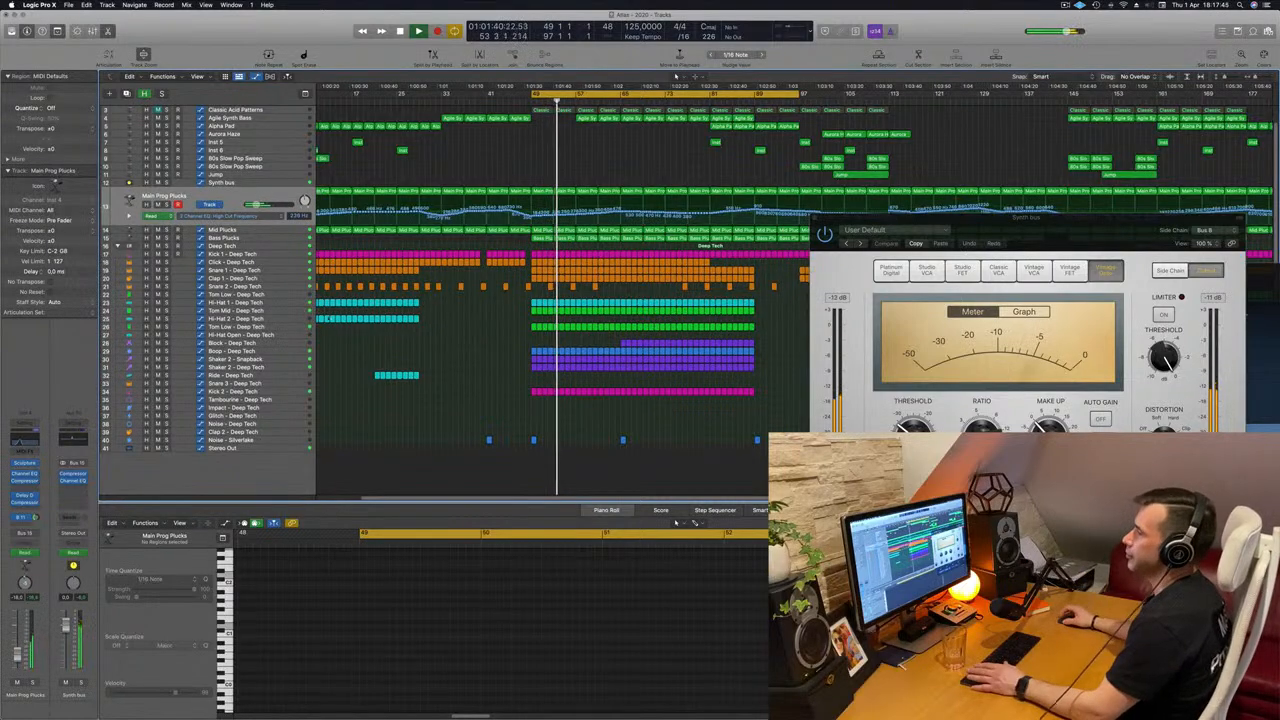
Audition the Hi-Hat 1, Tom Low and whole Deep Tech drum tracks in solo one after another while the loop plays.
left_click(284, 318)
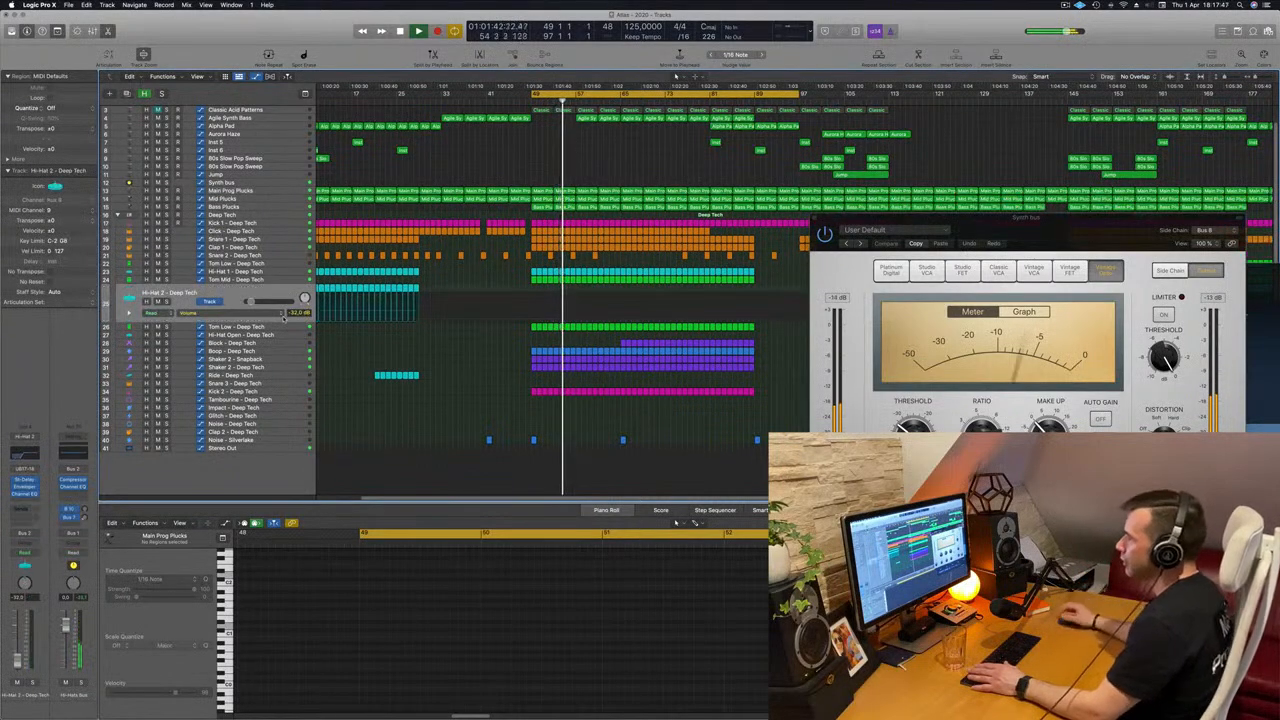
left_click(296, 279)
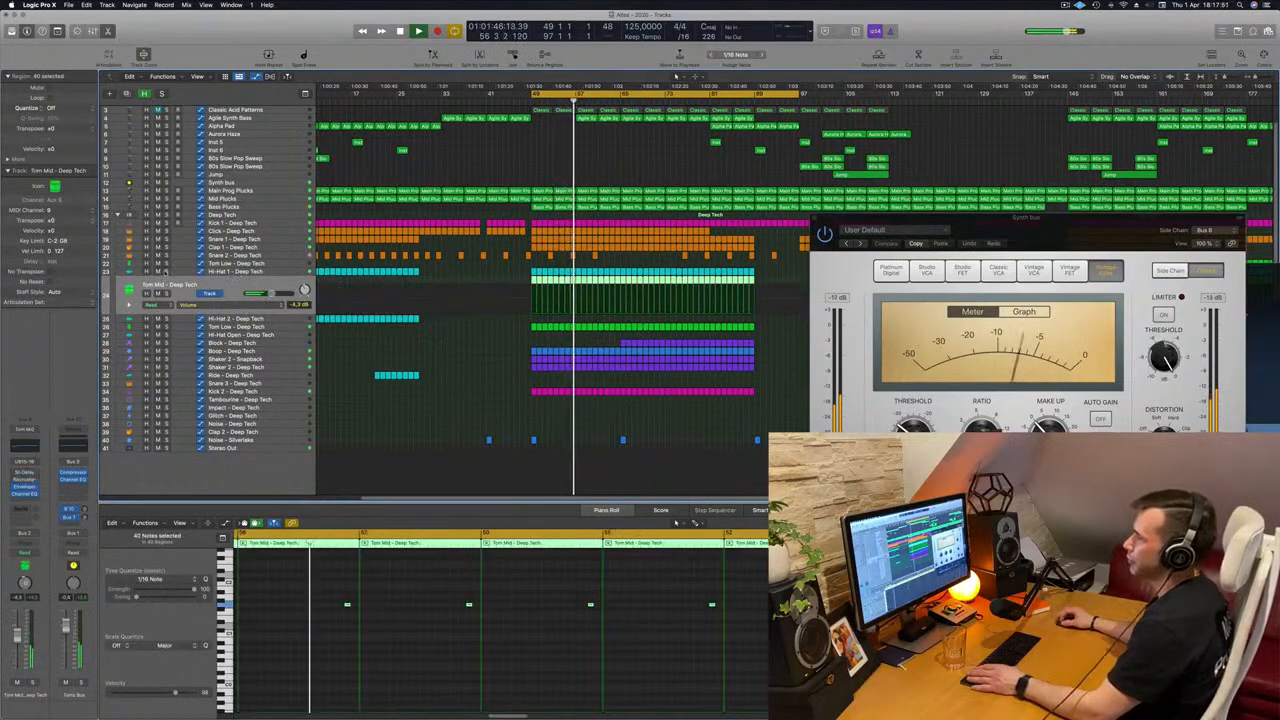
left_click(167, 271)
left_click(167, 271)
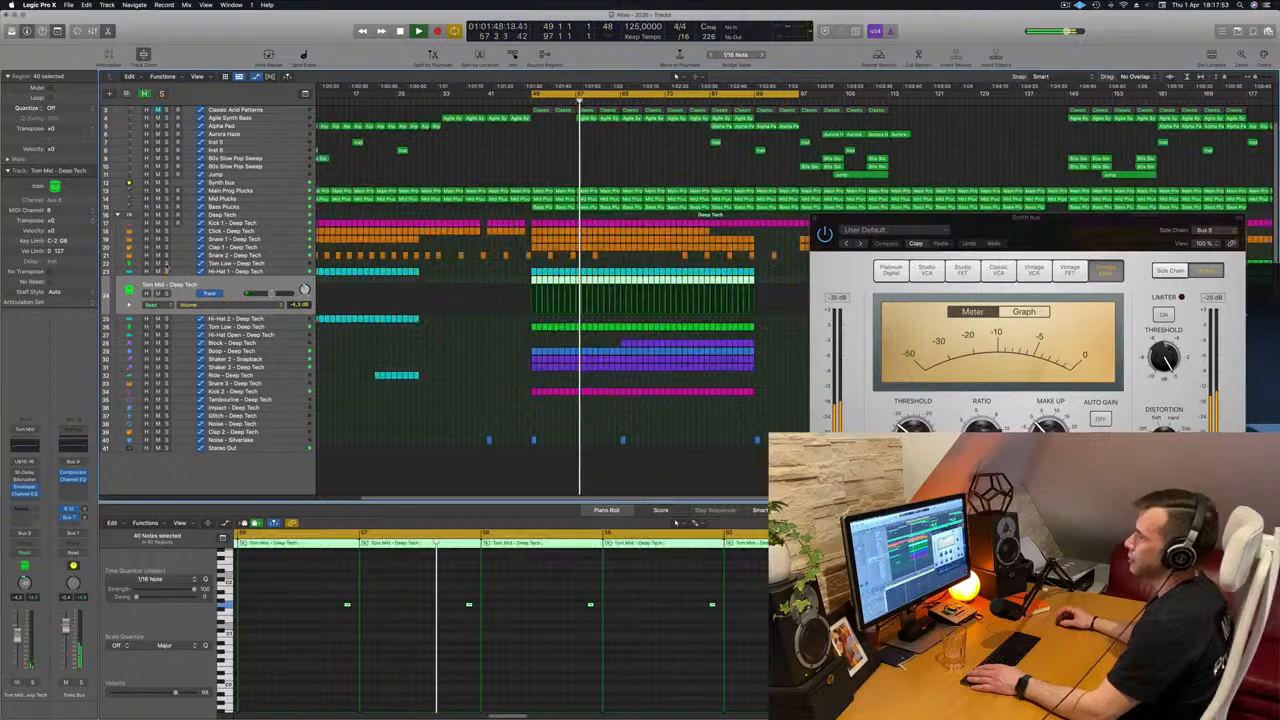
left_click(167, 264)
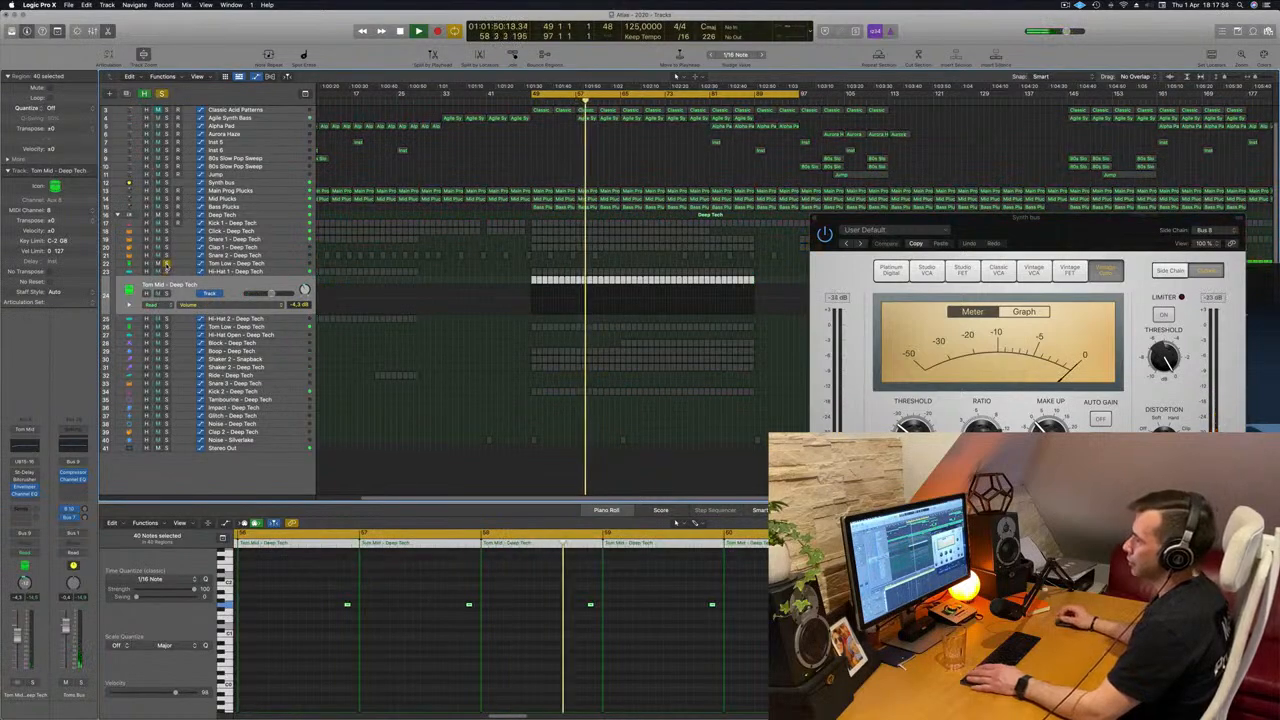
left_click(167, 264)
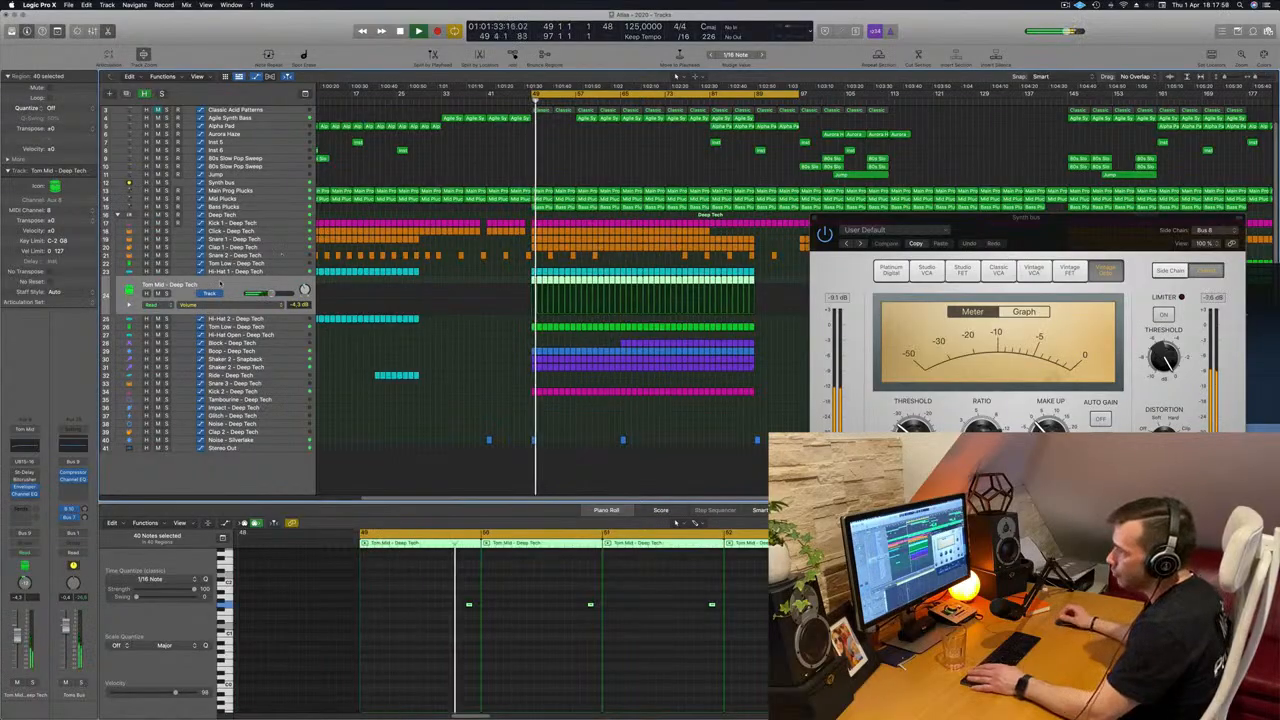
left_click(167, 215)
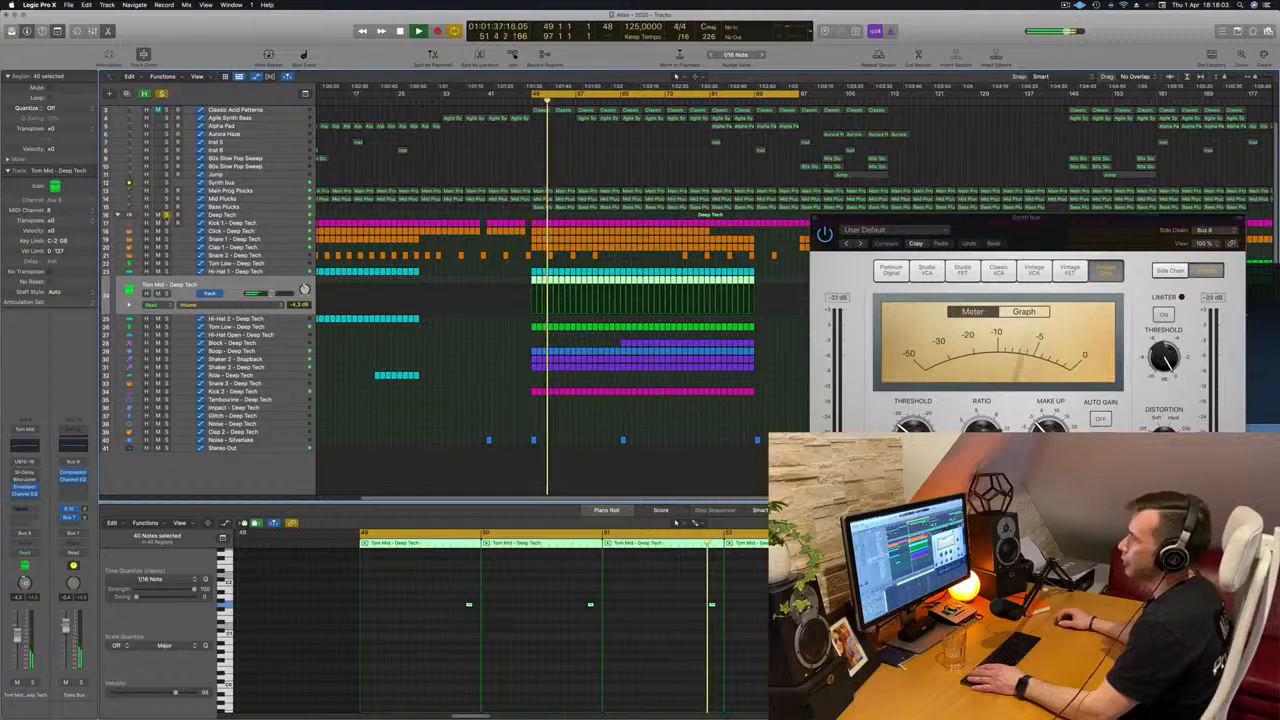
left_click(167, 215)
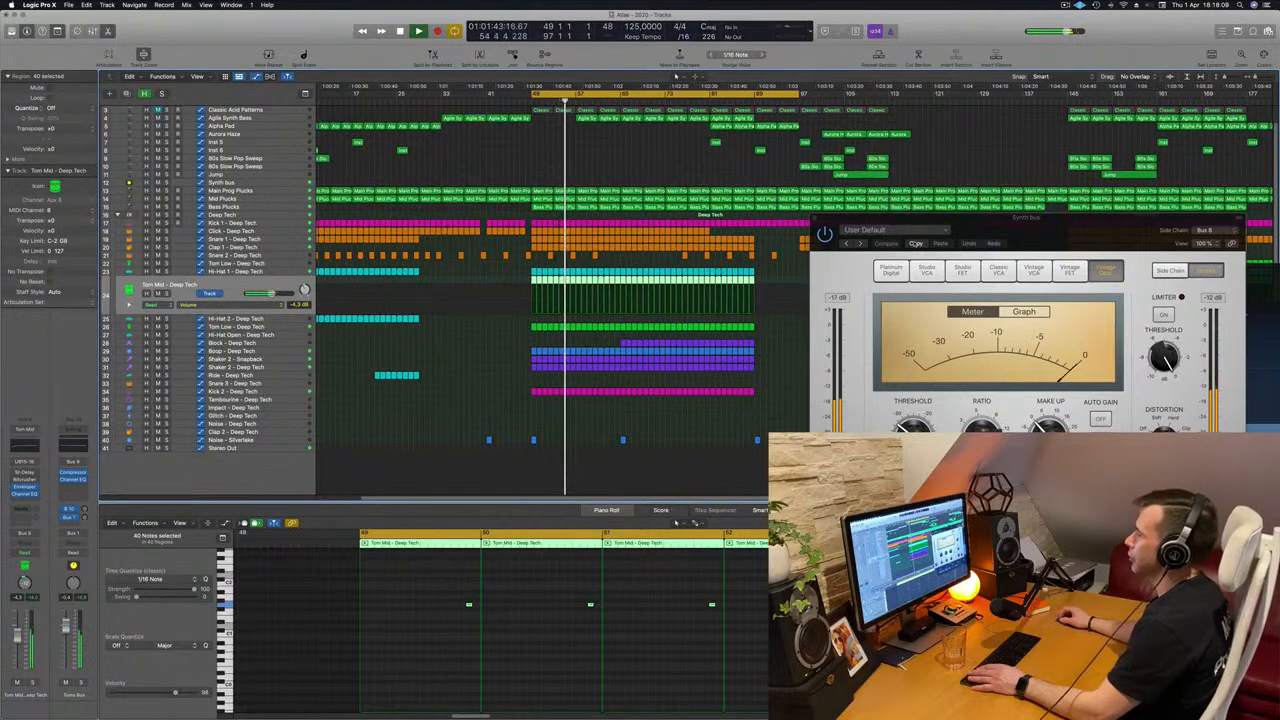
Clear the Synth bus Compressor window away and deselect the Tom Mid regions.
left_click_drag(972, 231, 642, 274)
left_click(475, 255)
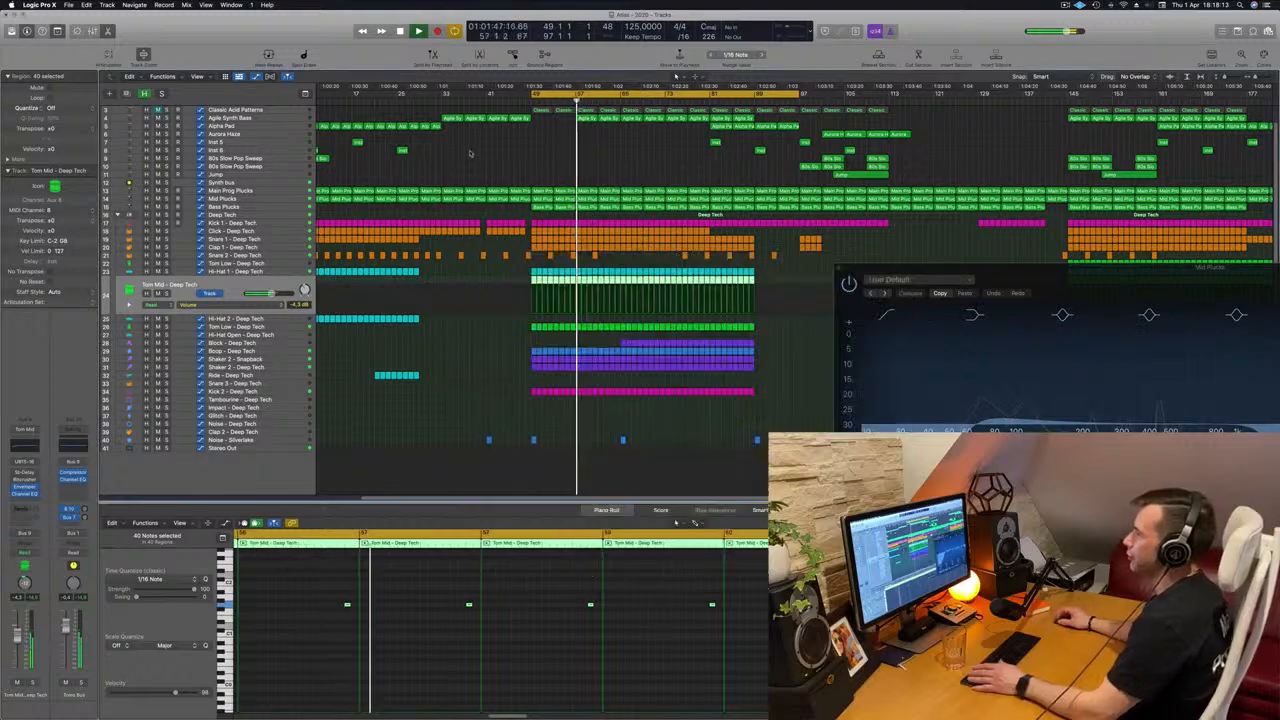
left_click(470, 153)
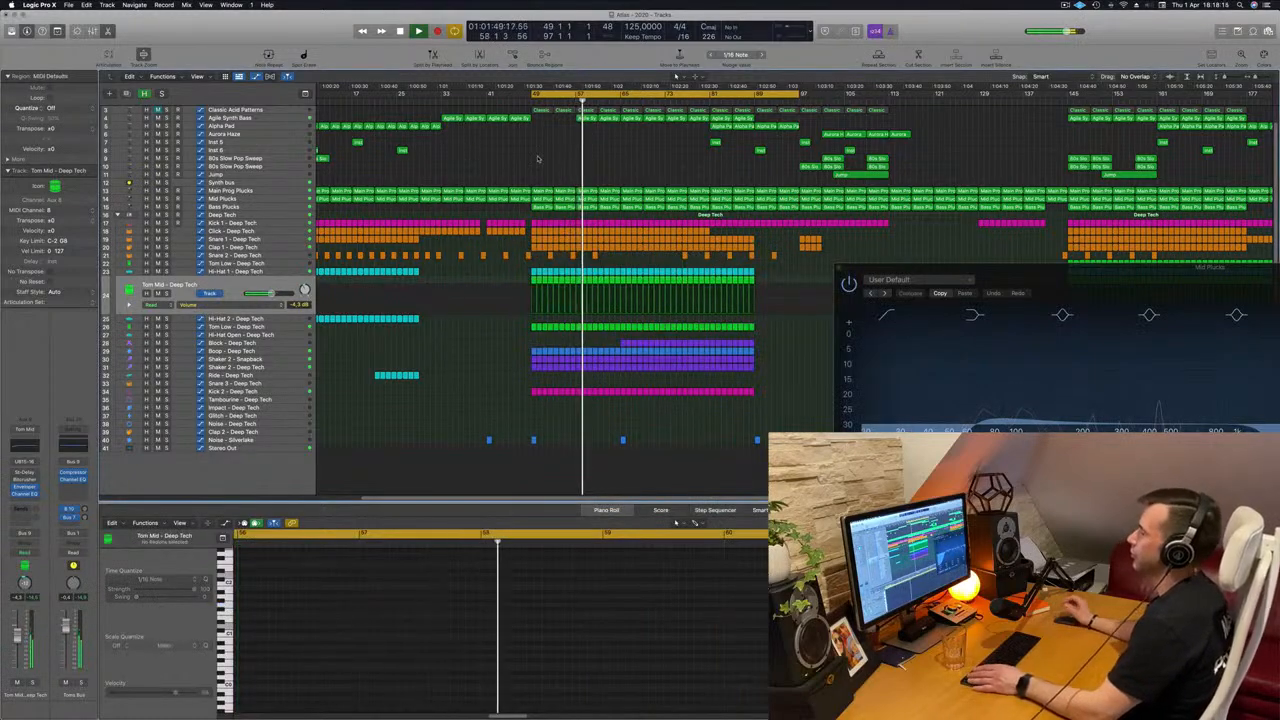
Unmute the Classic Acid Patterns track, display its Alchemy Cutoff automation during playback, and return to the loop start.
key("c")
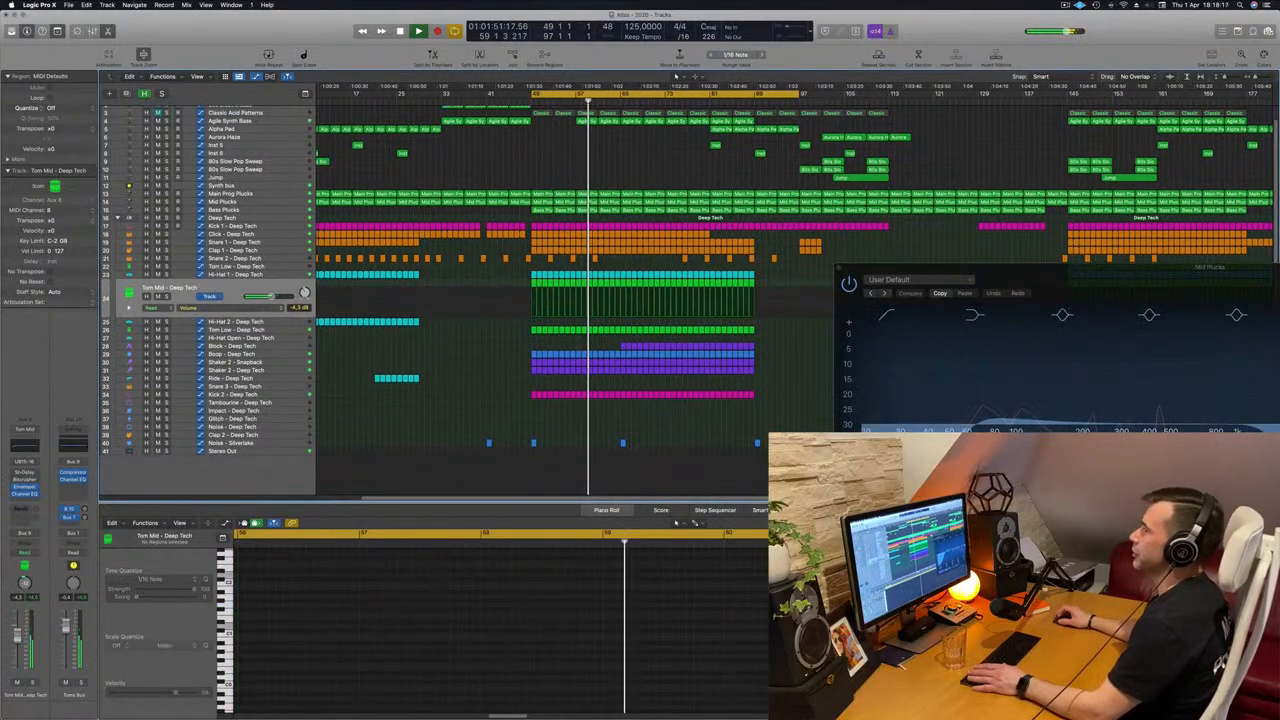
scroll(160, 126, "up", 2)
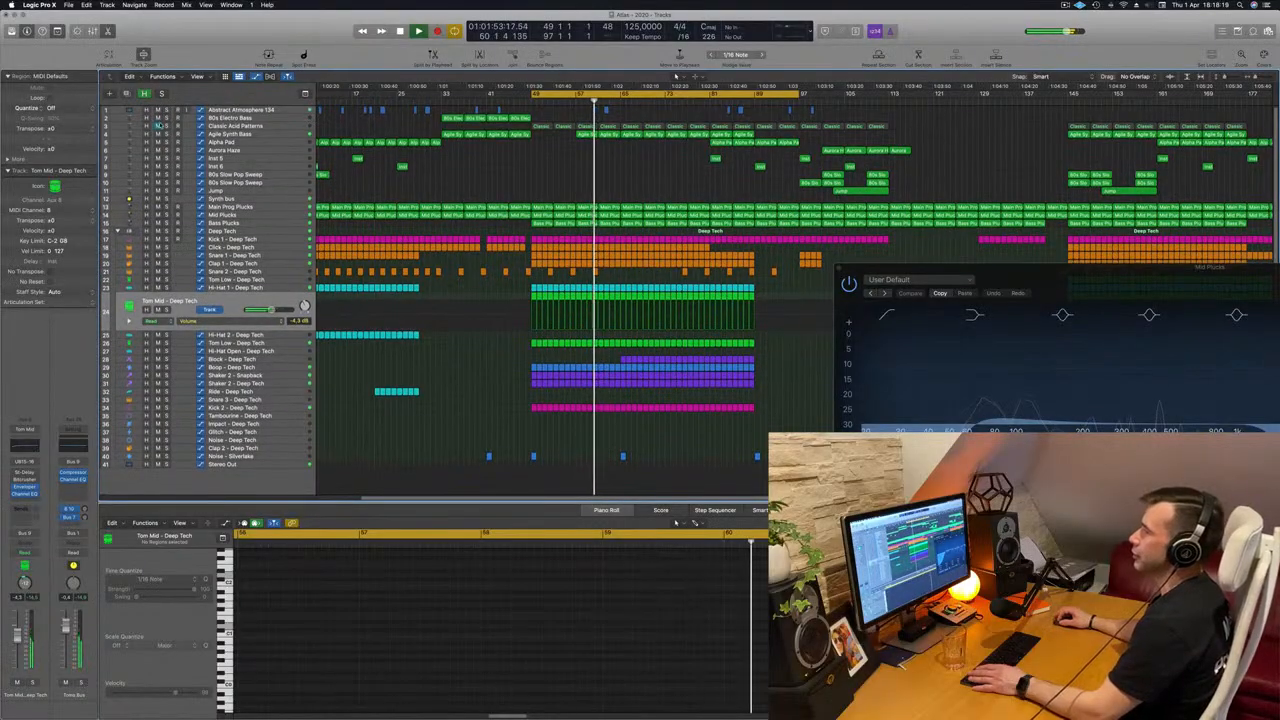
left_click(157, 126)
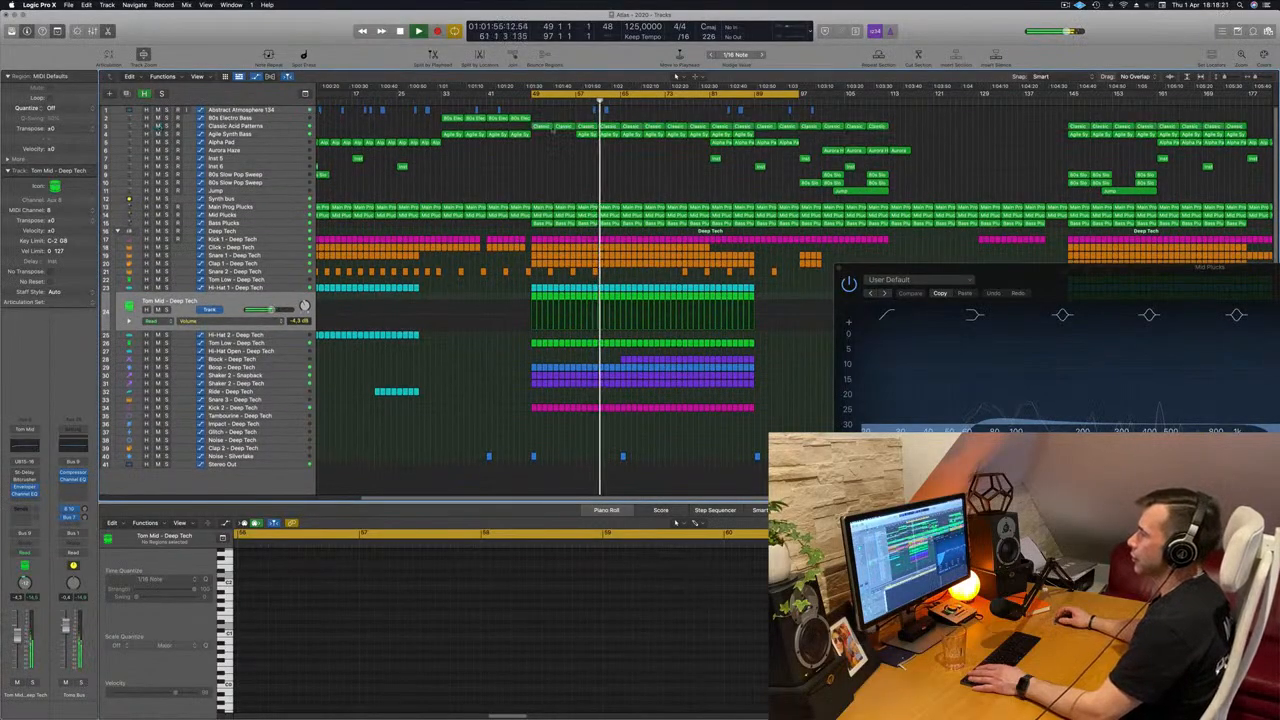
left_click(502, 128)
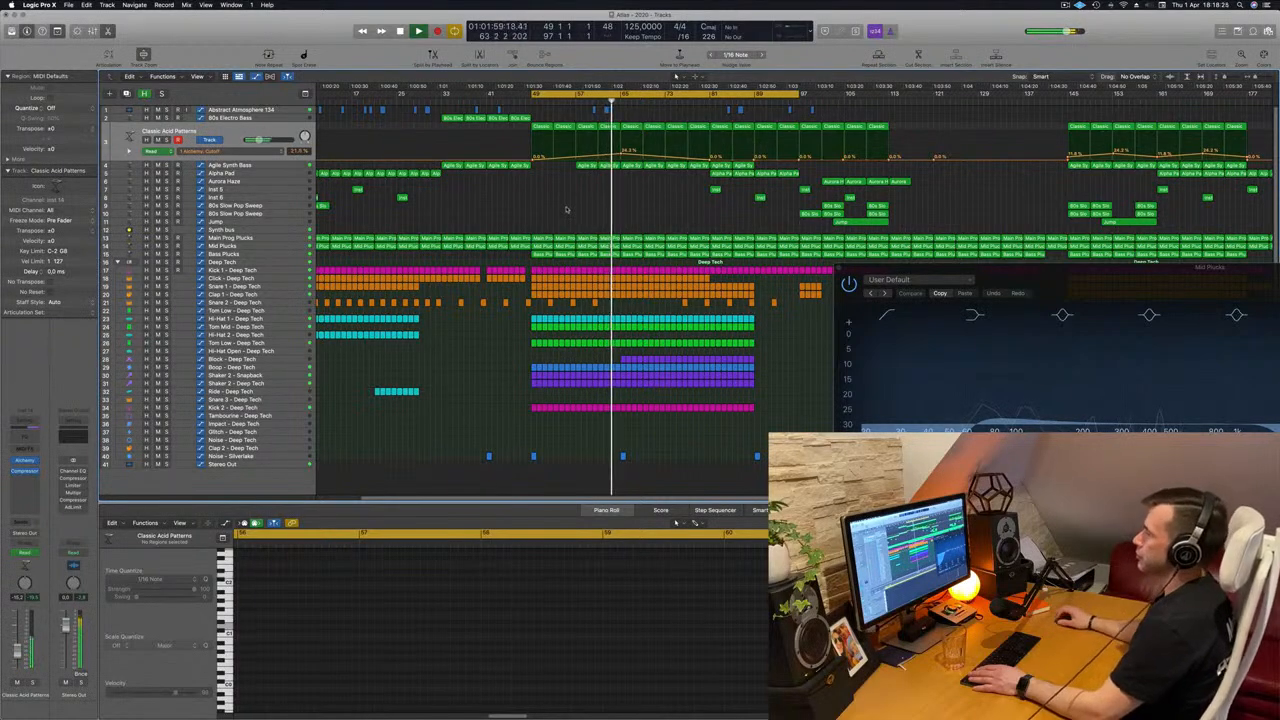
key("space")
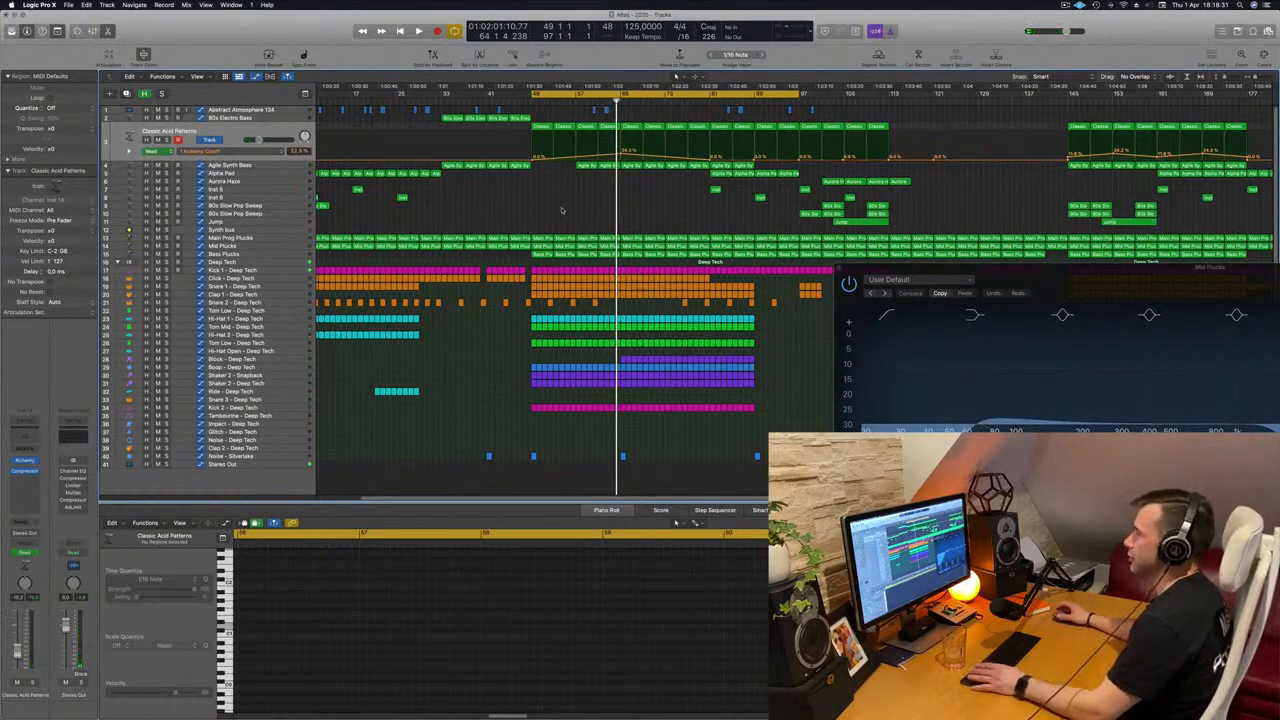
key("space")
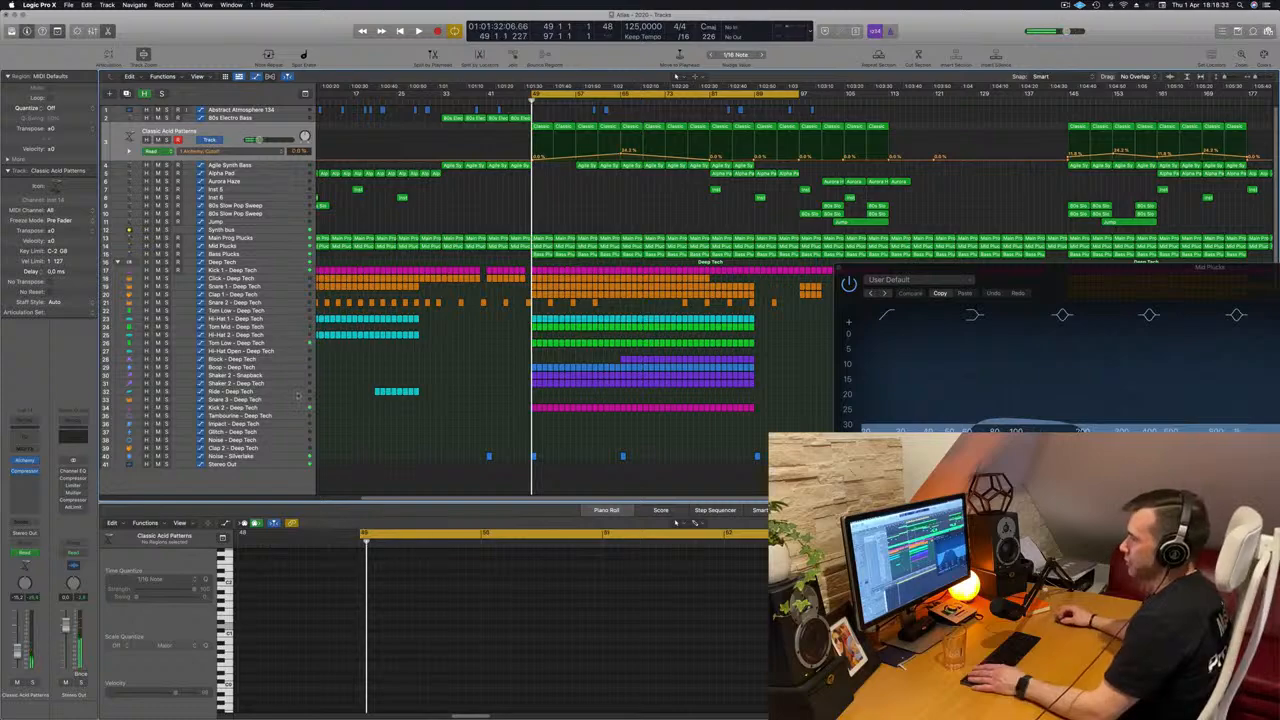
Display the Channel EQ Peak 4 Frequency automation of the Synth bus and solo the bus while the loop plays.
left_click(277, 240)
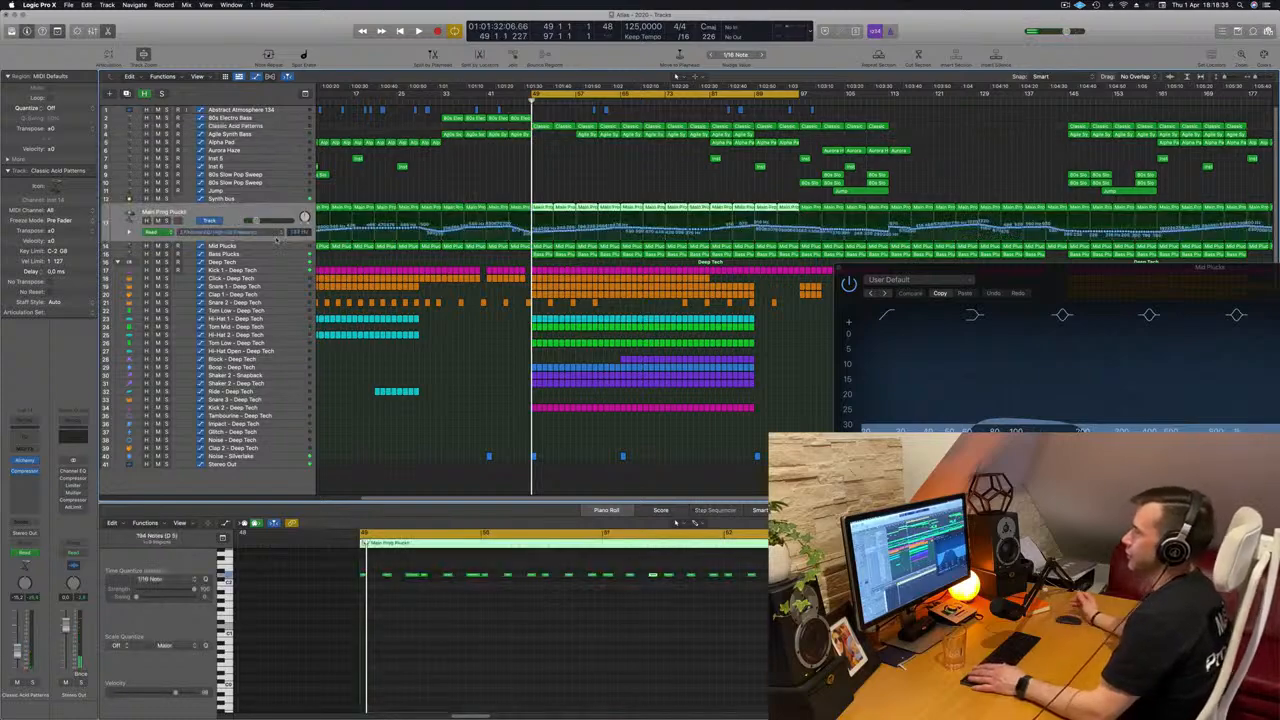
key("space")
left_click(222, 199)
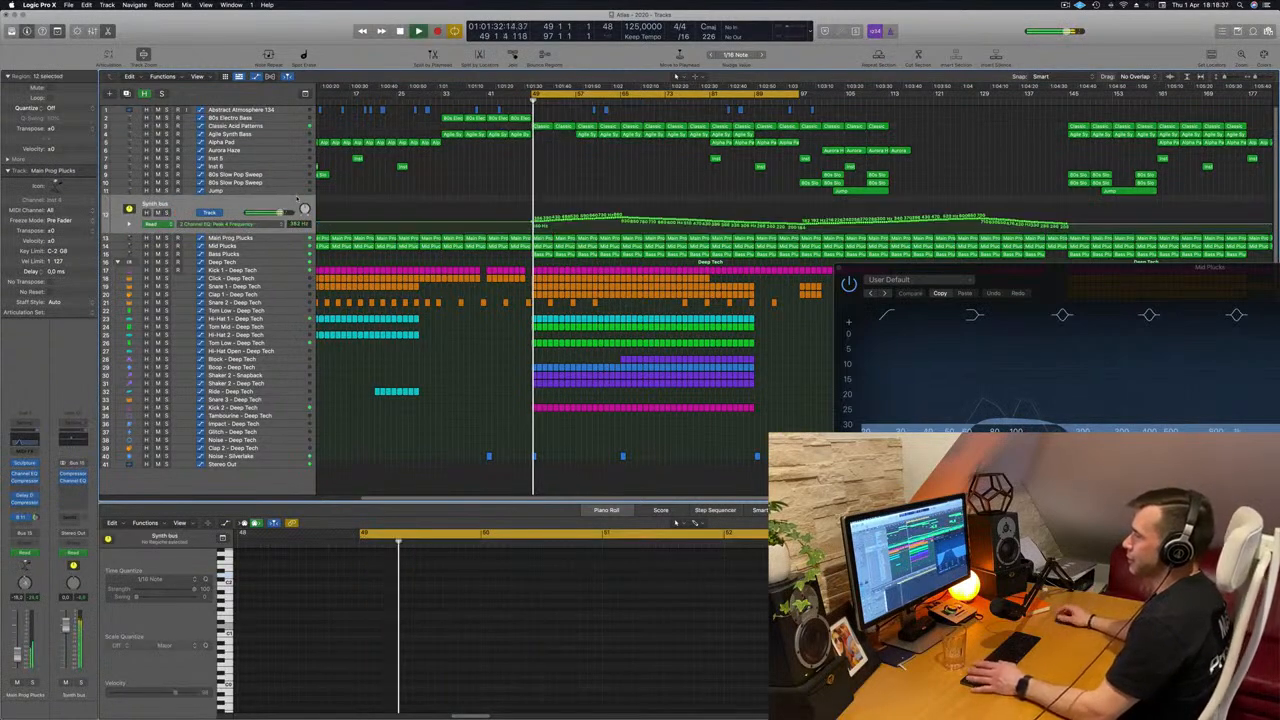
key("space")
key("space")
key("s")
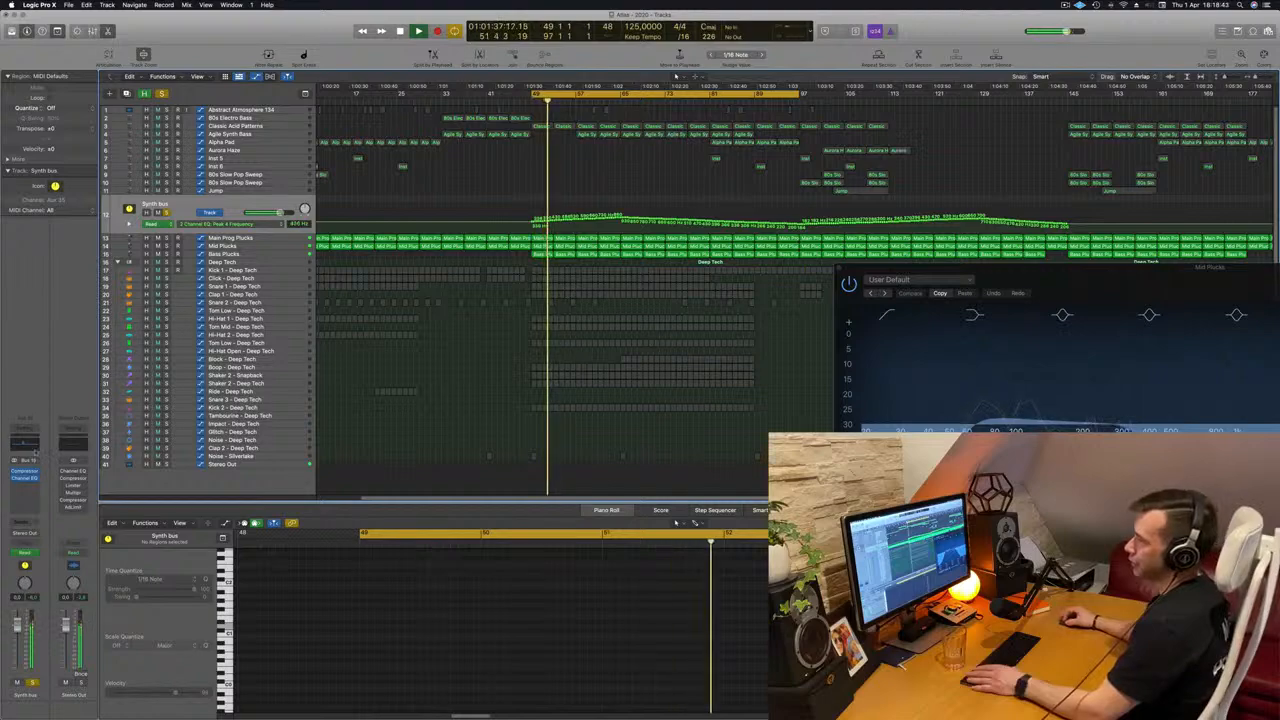
Open the Channel EQ on the Synth bus and place its window below the automation lane to watch the moving peak.
left_click(35, 448)
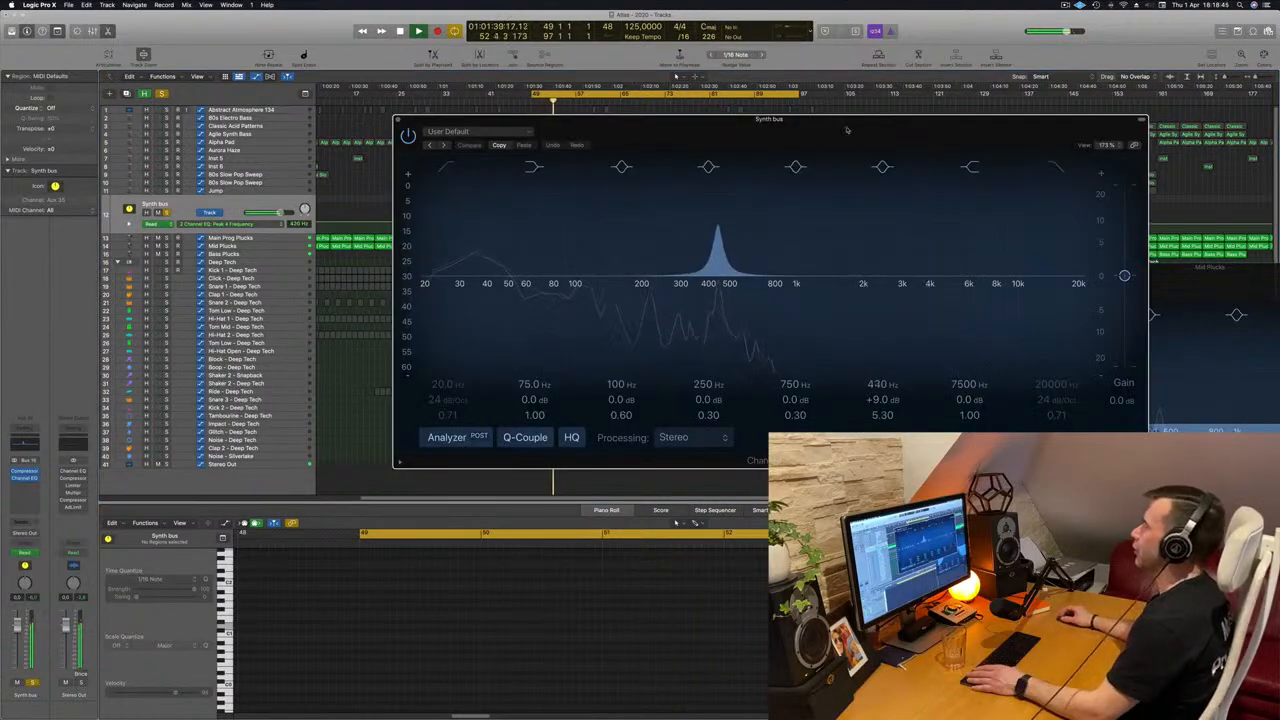
left_click_drag(847, 129, 637, 296)
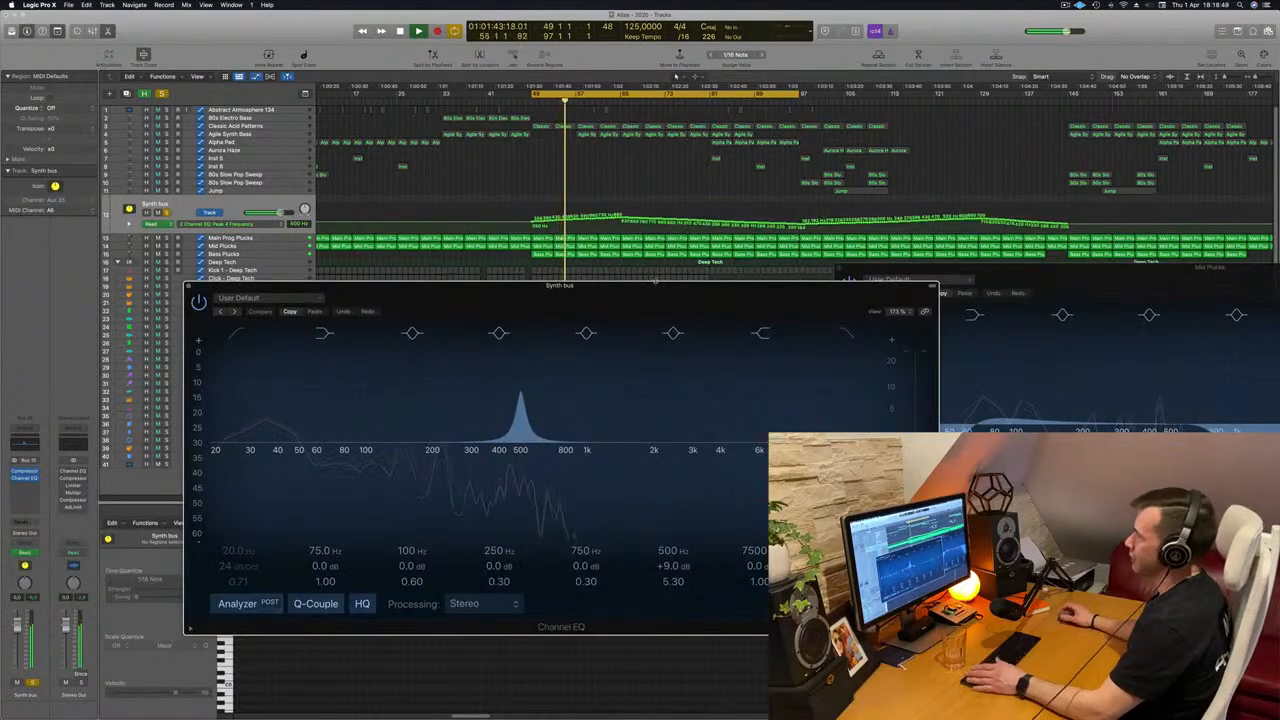
left_click_drag(637, 296, 760, 287)
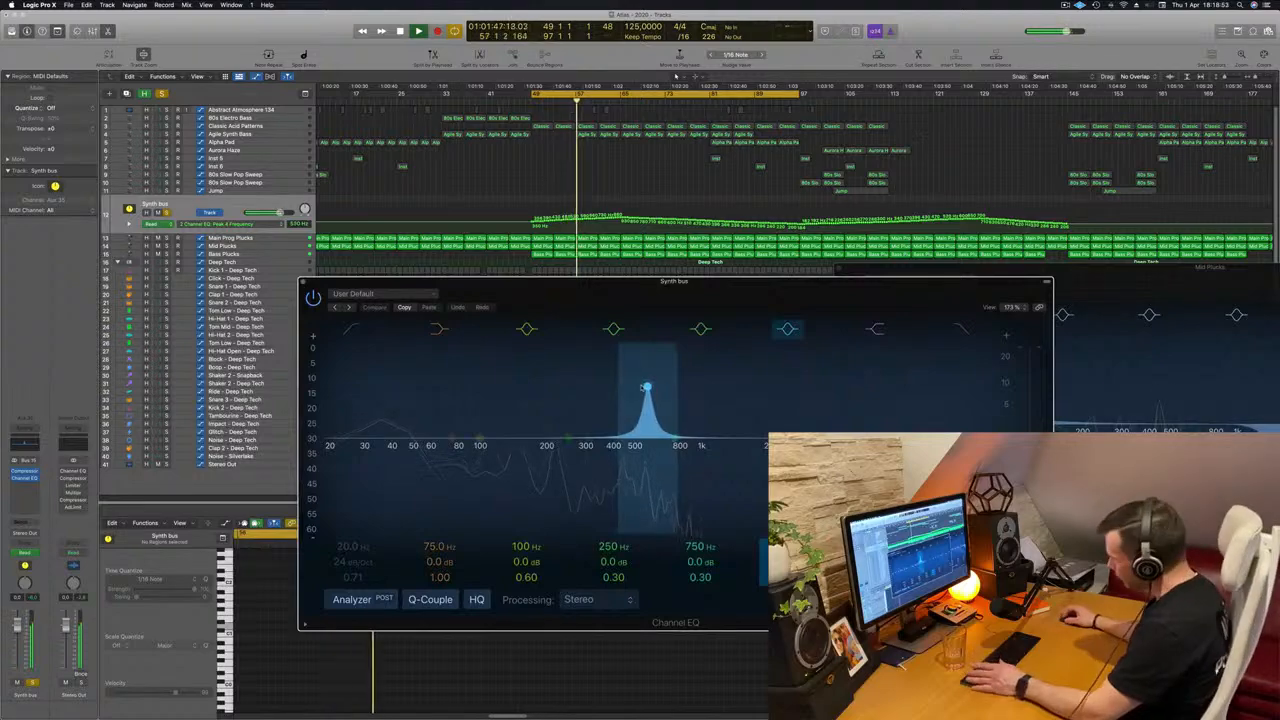
left_click_drag(805, 296, 873, 324)
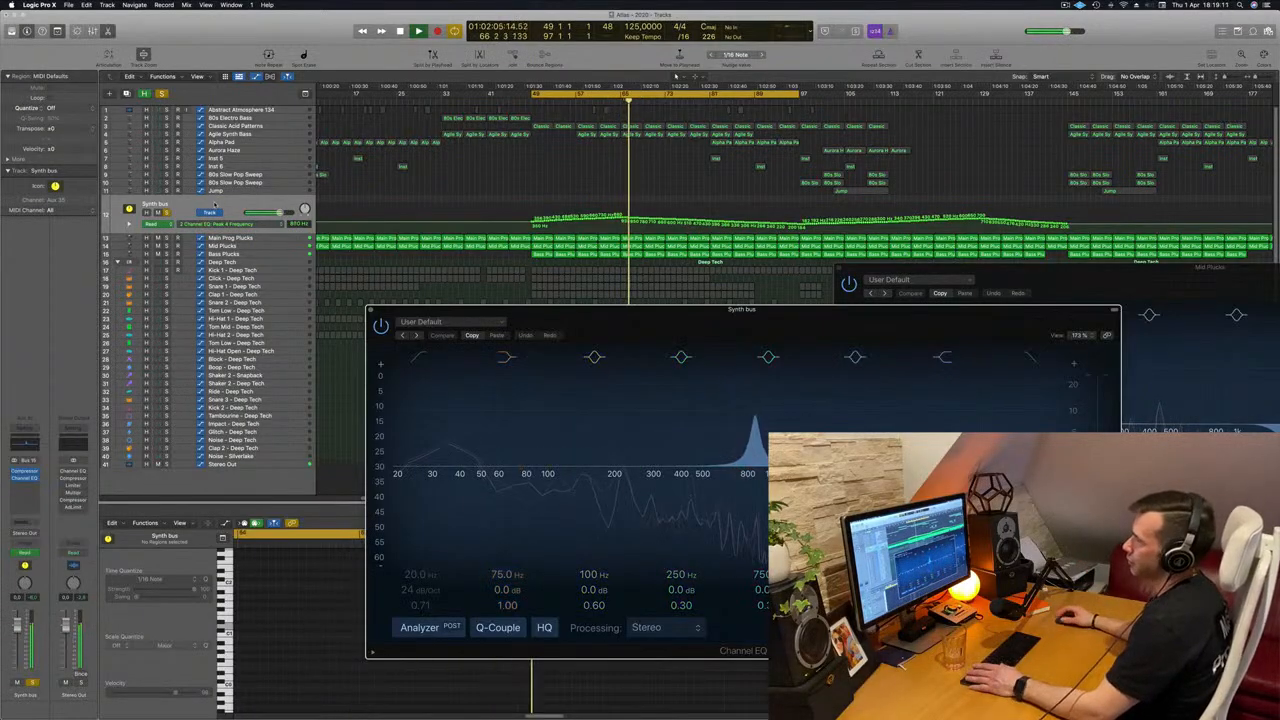
Return playback to the loop start and insert the stereo Waves TransX Multi (s) plug-in after the Channel EQ on the Synth bus.
key("space")
key("space")
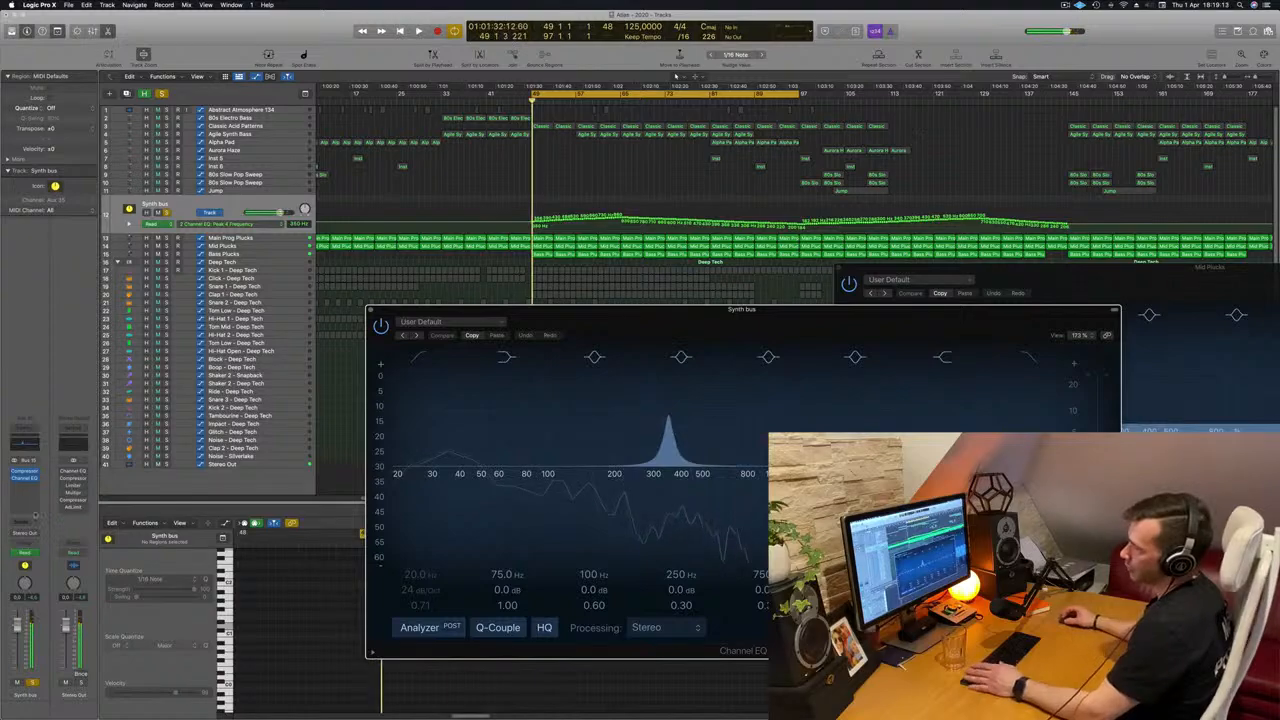
left_click(31, 485)
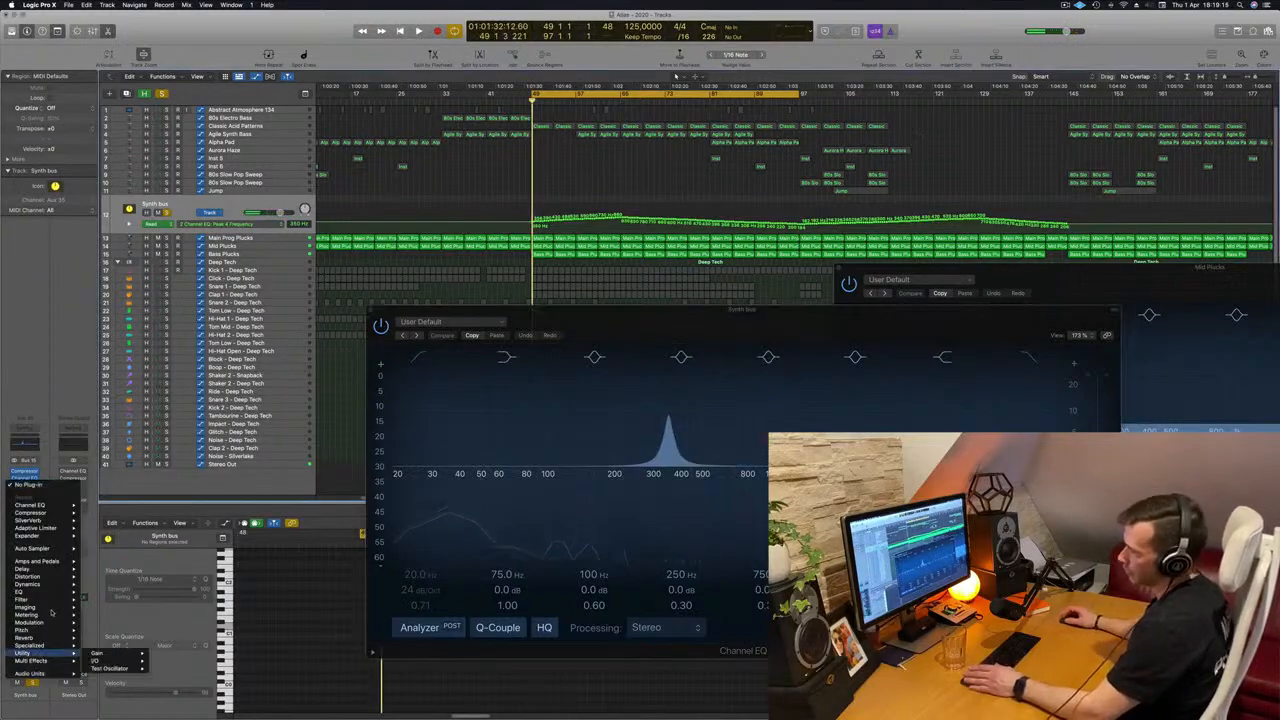
mouse_move(50, 608)
mouse_move(57, 676)
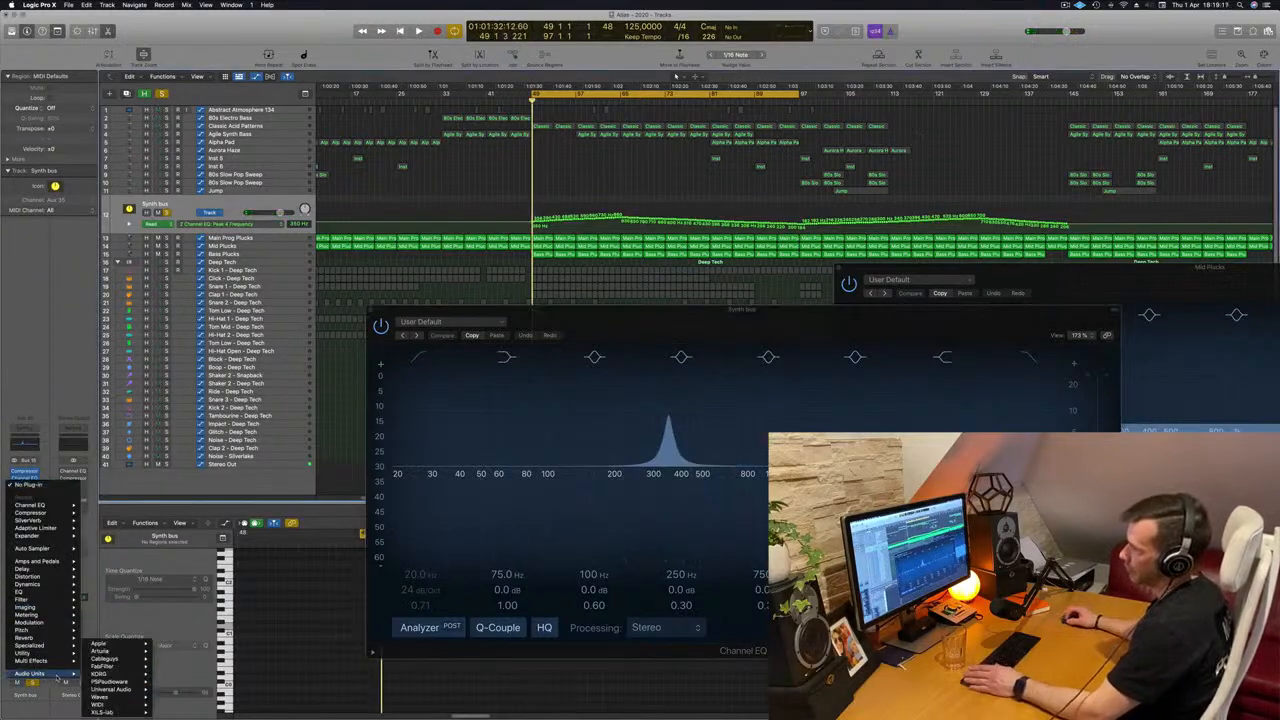
mouse_move(119, 699)
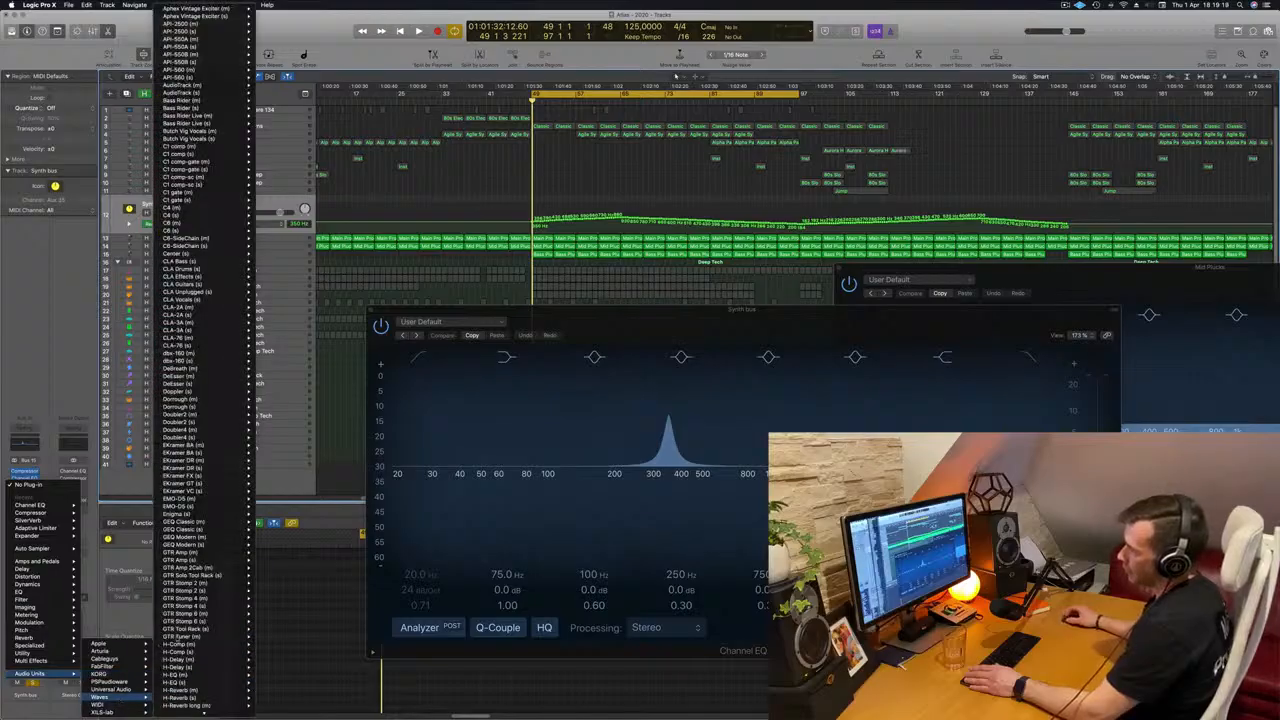
scroll(185, 622, "down", 15)
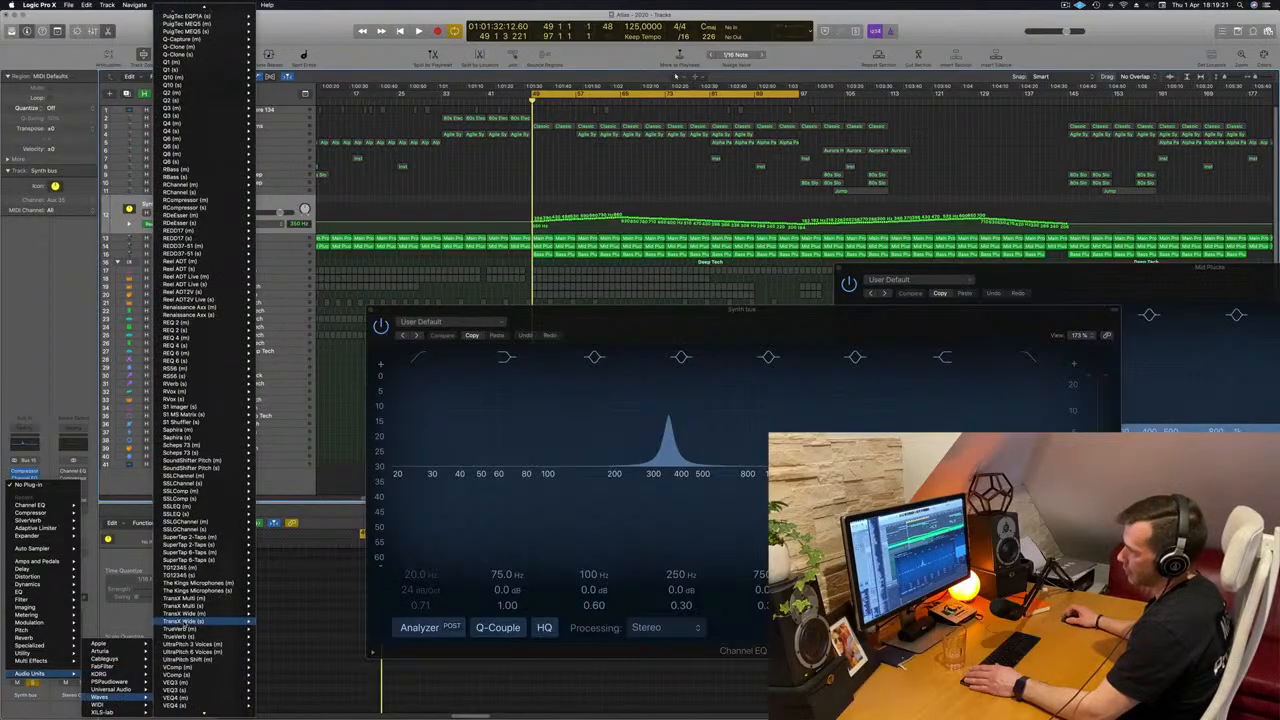
scroll(184, 623, "down", 5)
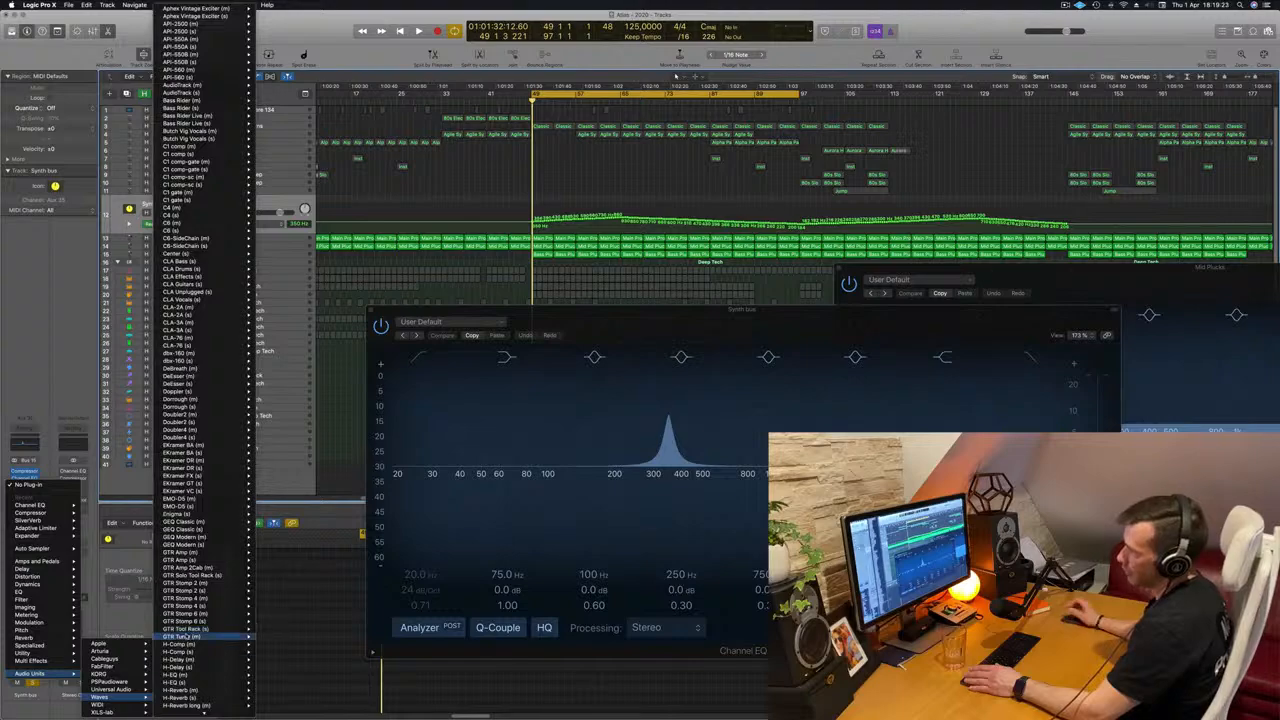
scroll(185, 636, "down", 15)
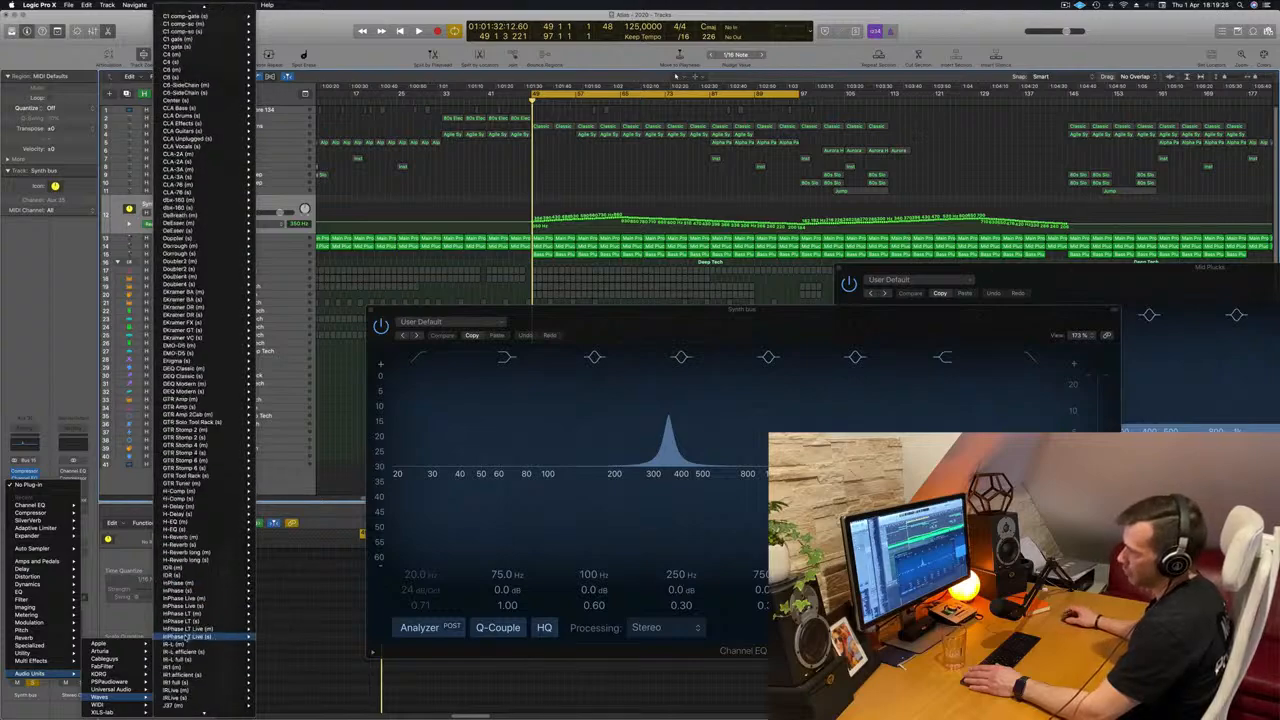
scroll(185, 636, "down", 15)
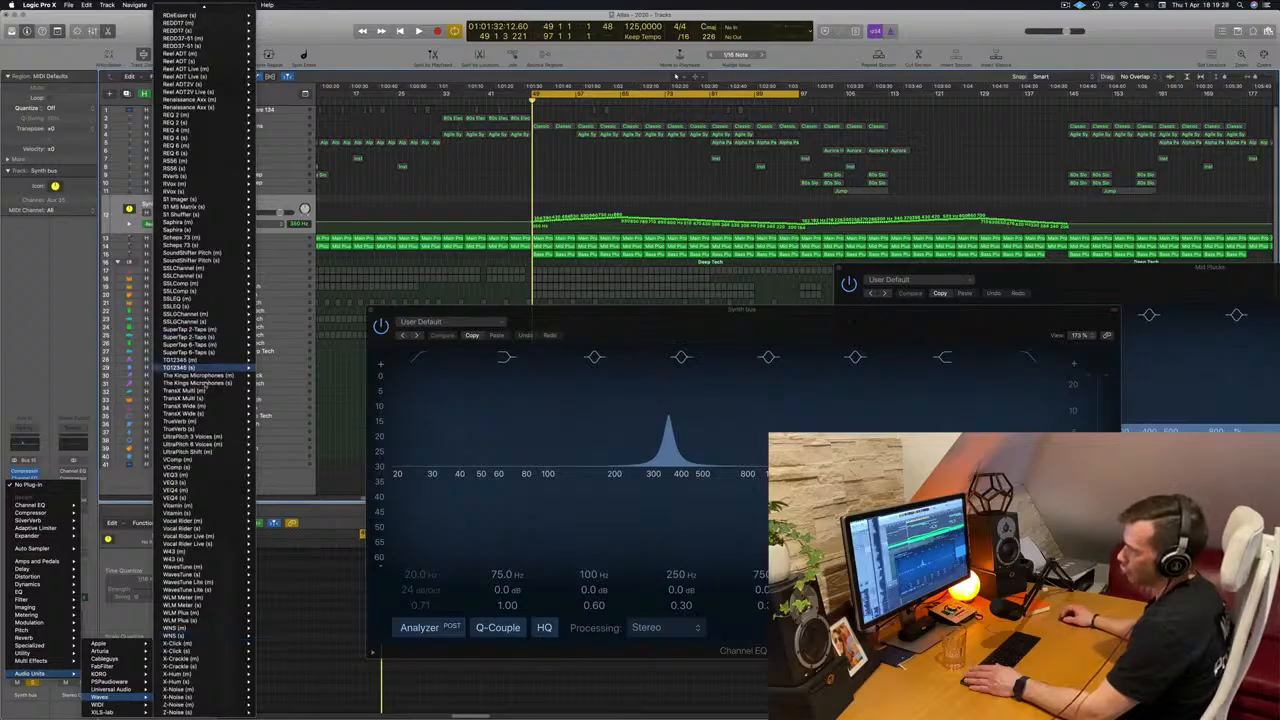
mouse_move(207, 400)
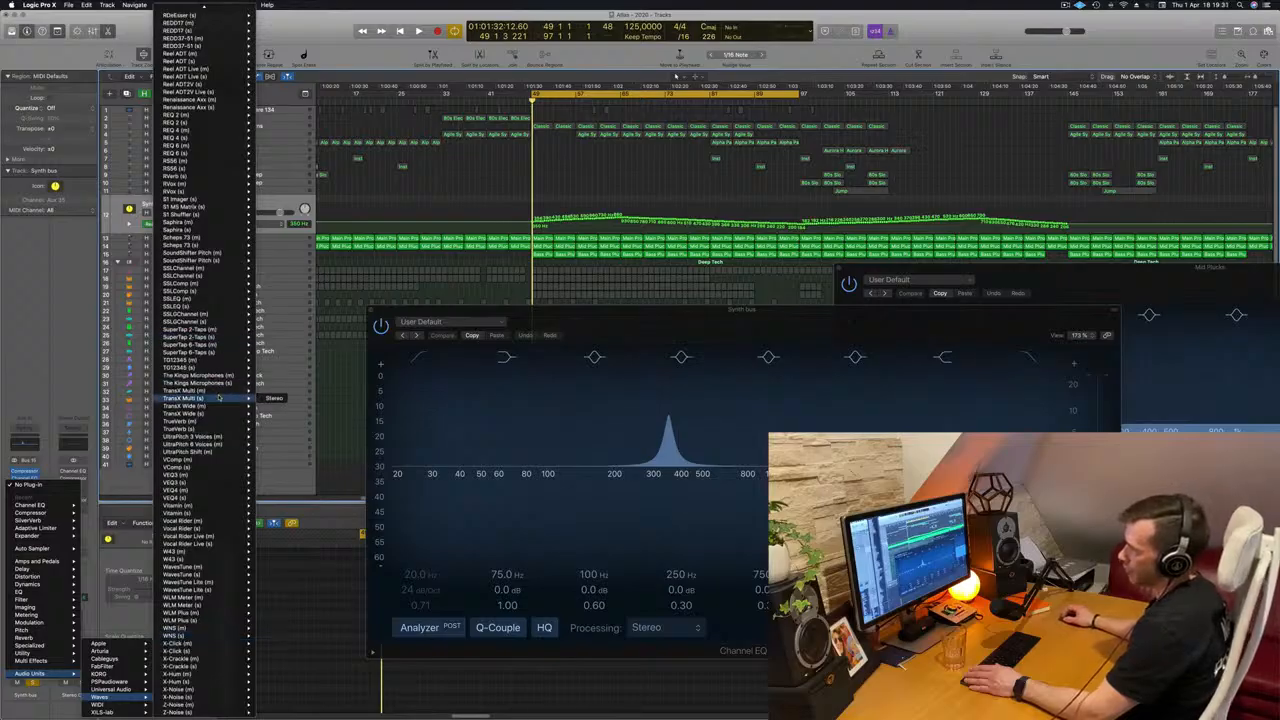
left_click(273, 398)
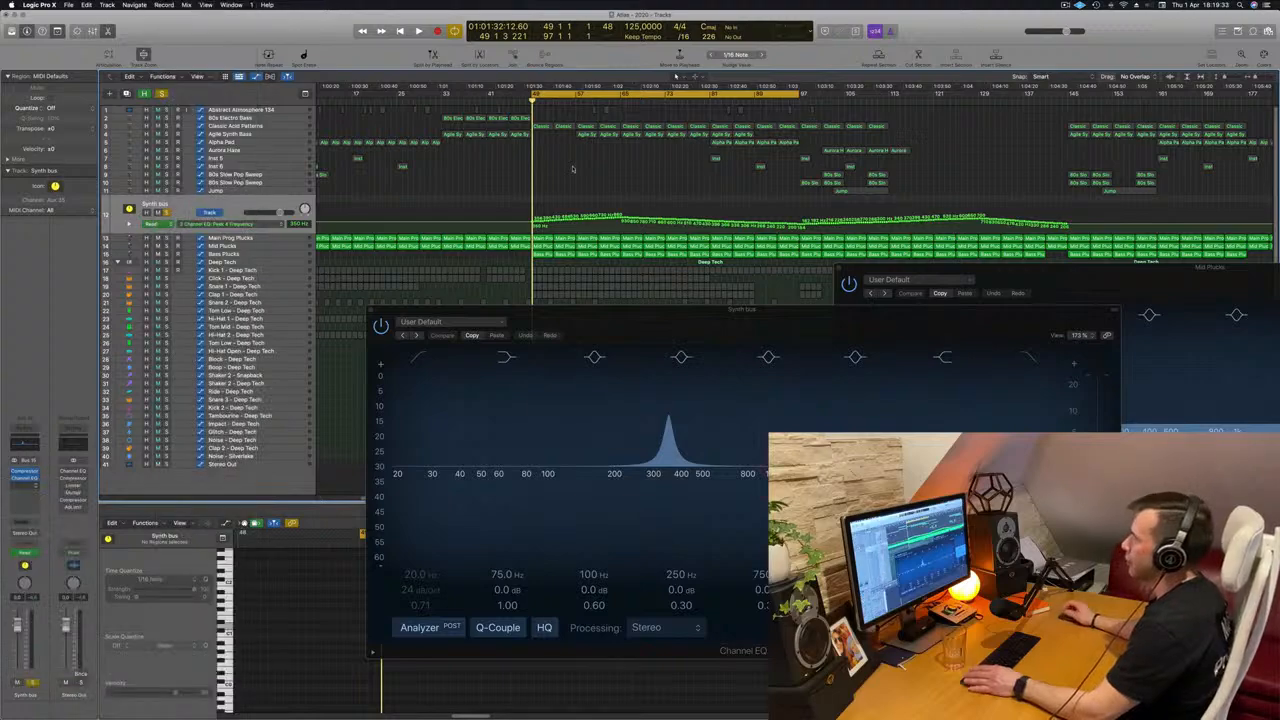
Place the TransX Multi window over the arrangement and load the factory preset Punchy In the middle while the loop plays.
left_click_drag(494, 120, 653, 172)
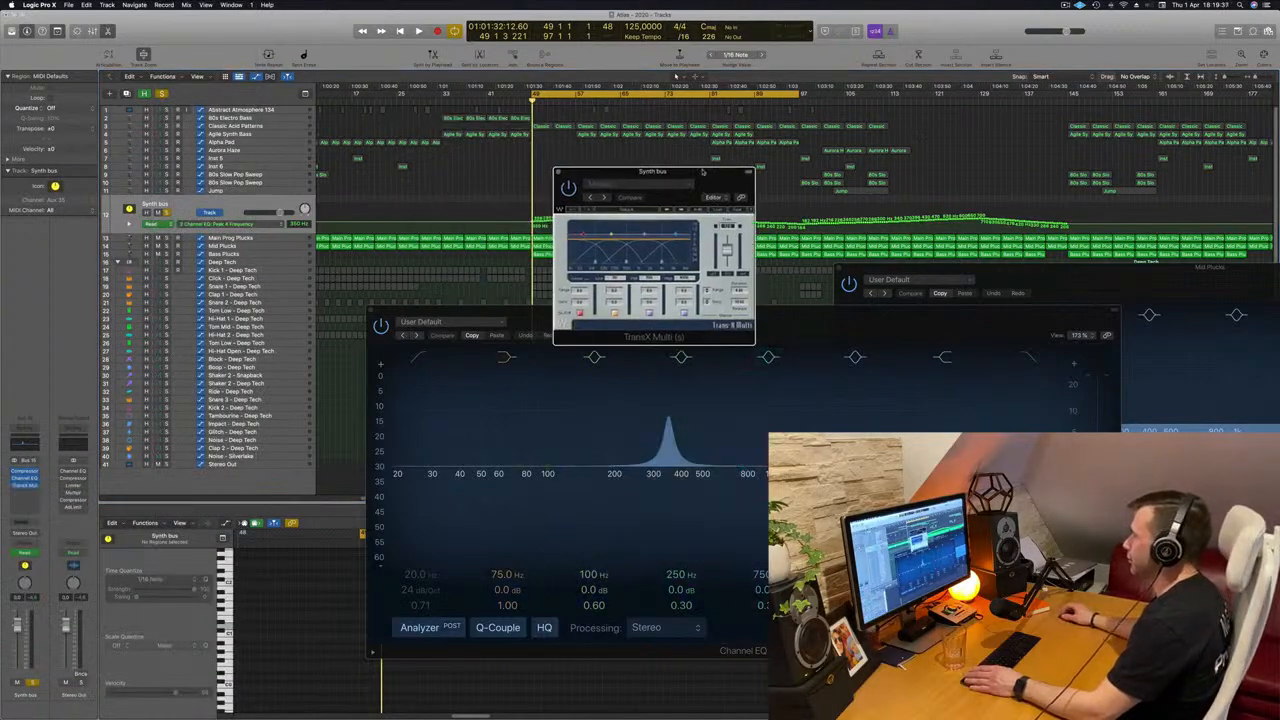
left_click_drag(703, 172, 678, 188)
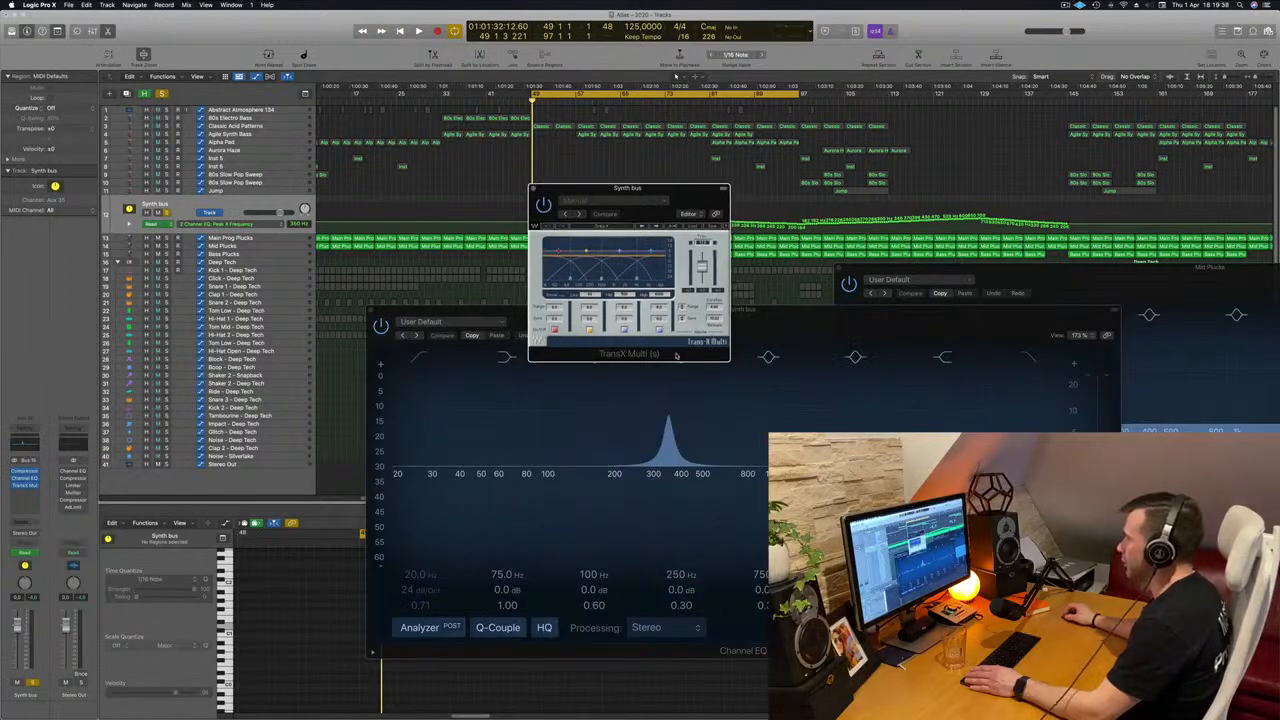
left_click_drag(668, 192, 672, 206)
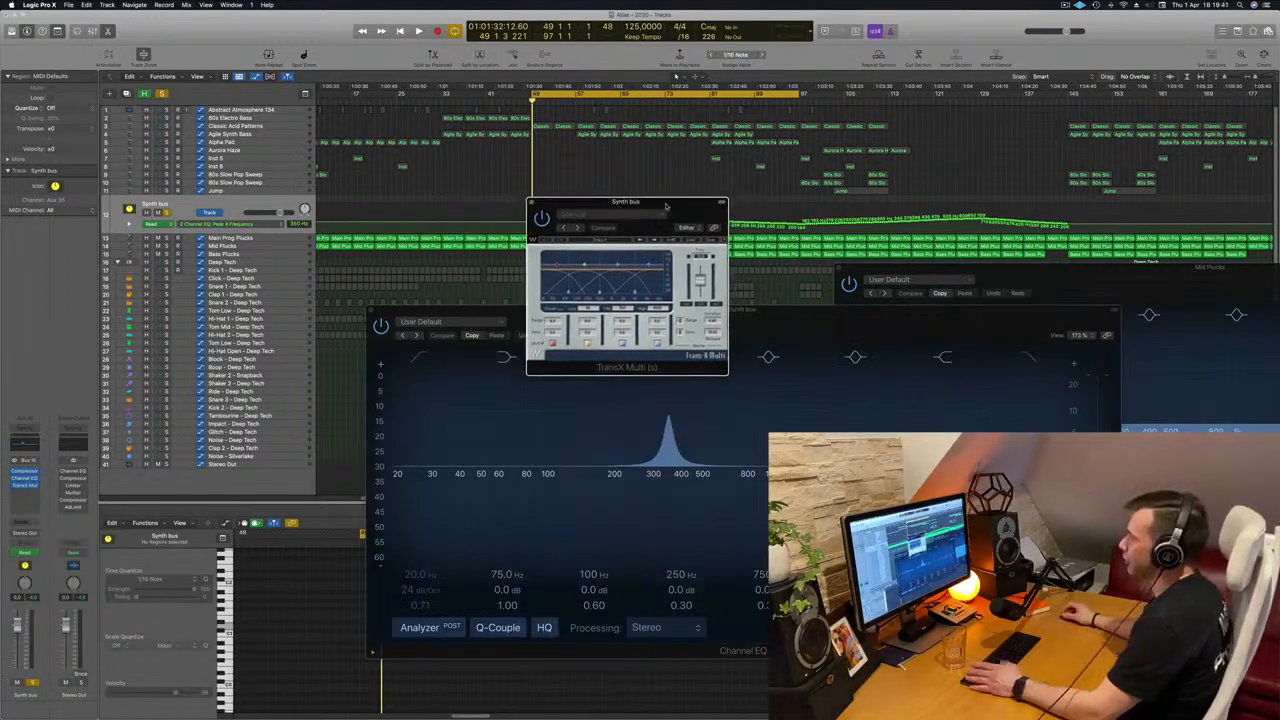
key("space")
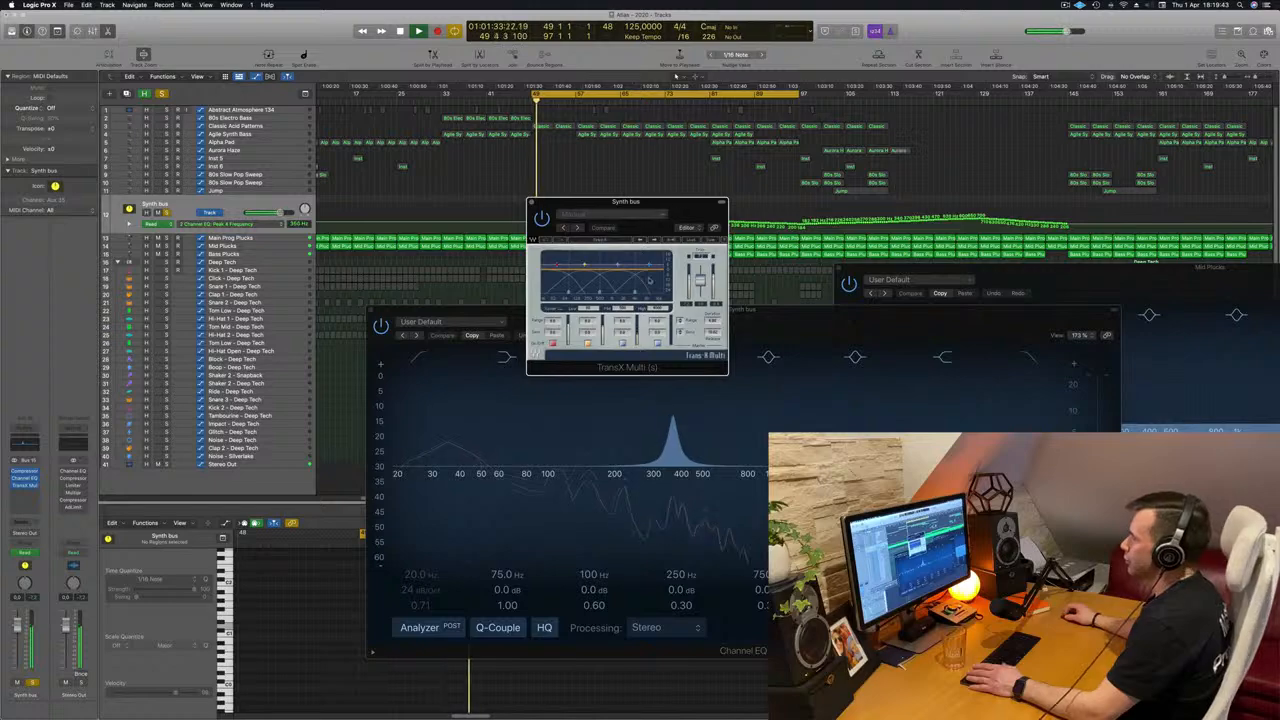
left_click(666, 219)
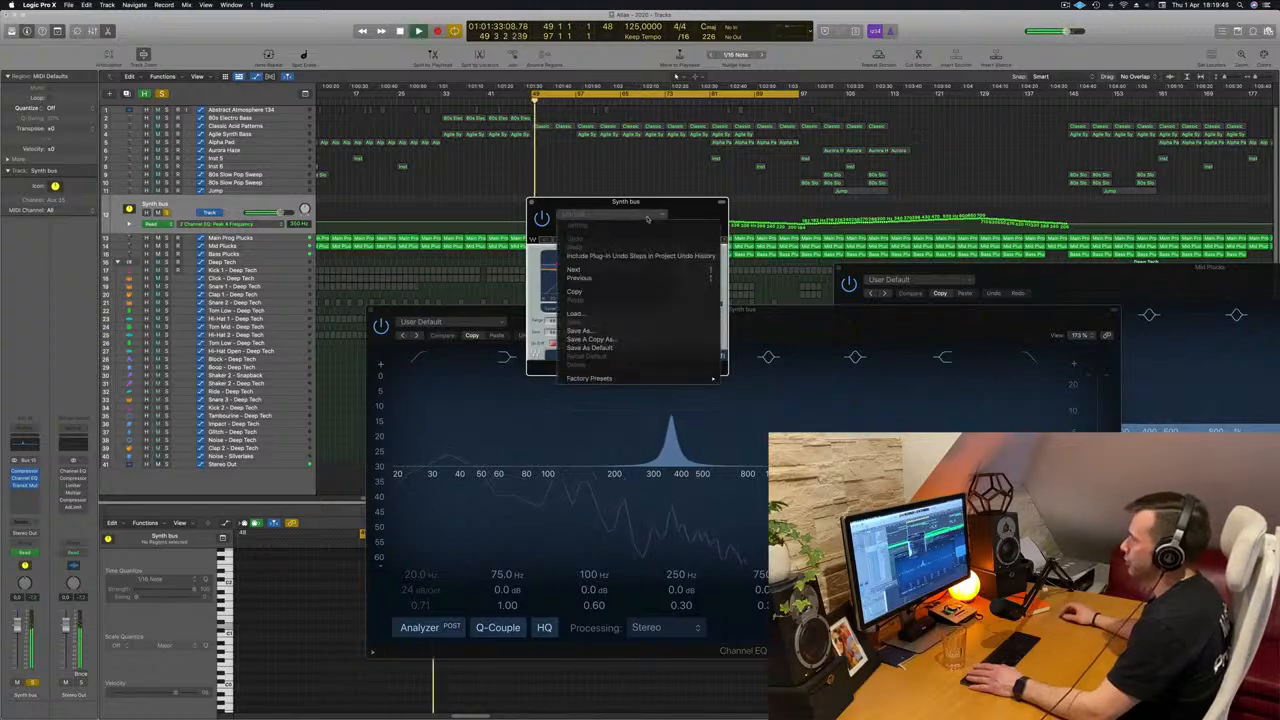
mouse_move(639, 379)
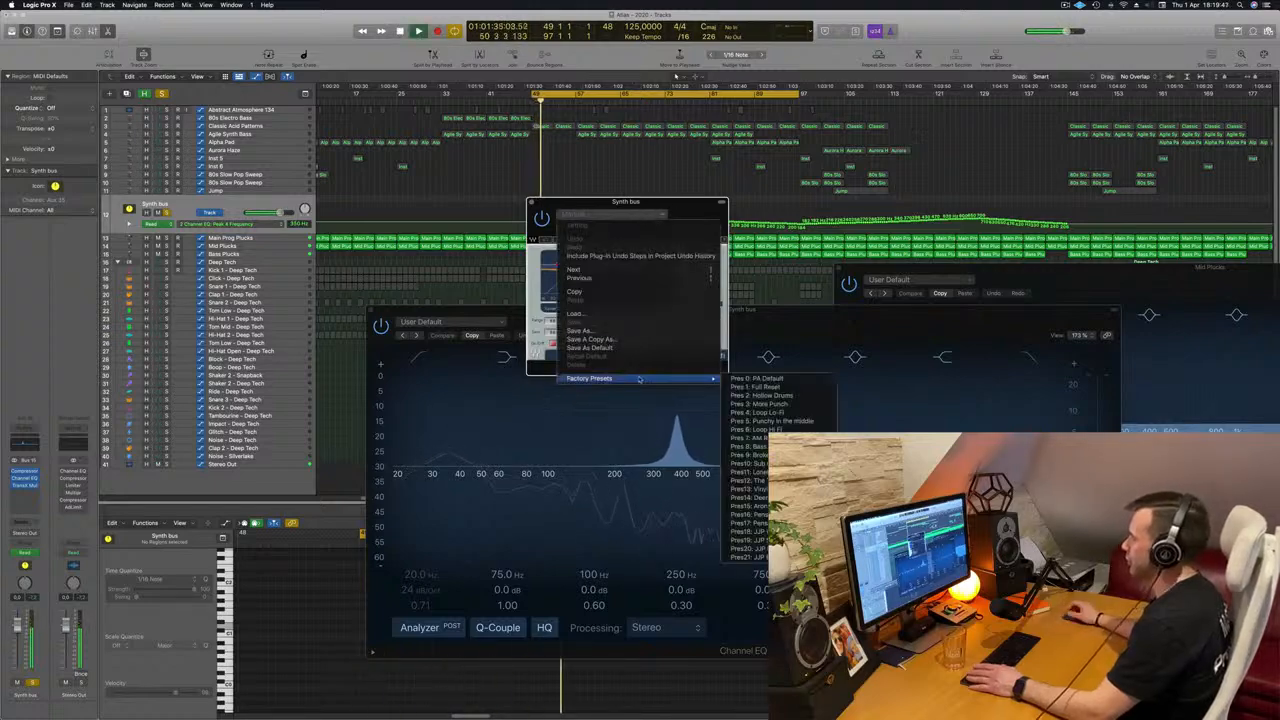
left_click(770, 421)
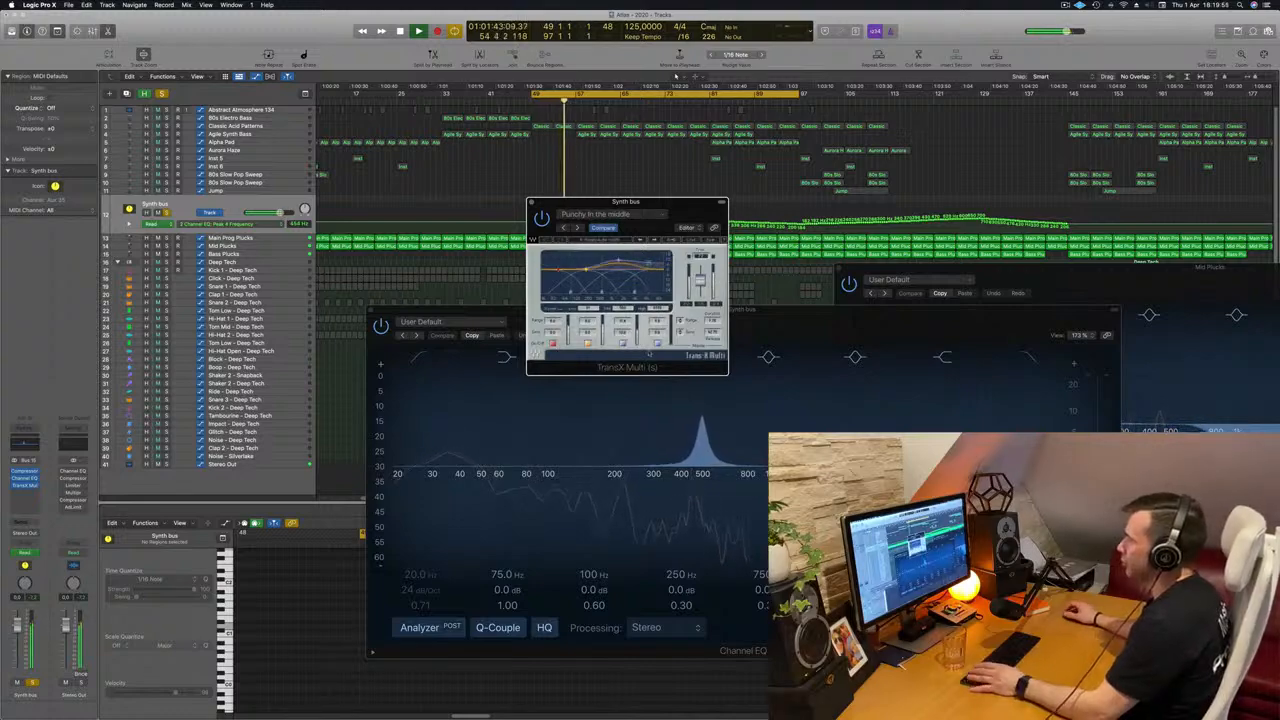
Restart the loop to hear TransX Multi on the soloed Synth bus, and unsolo the bus to hear the full mix.
key("space")
key("space")
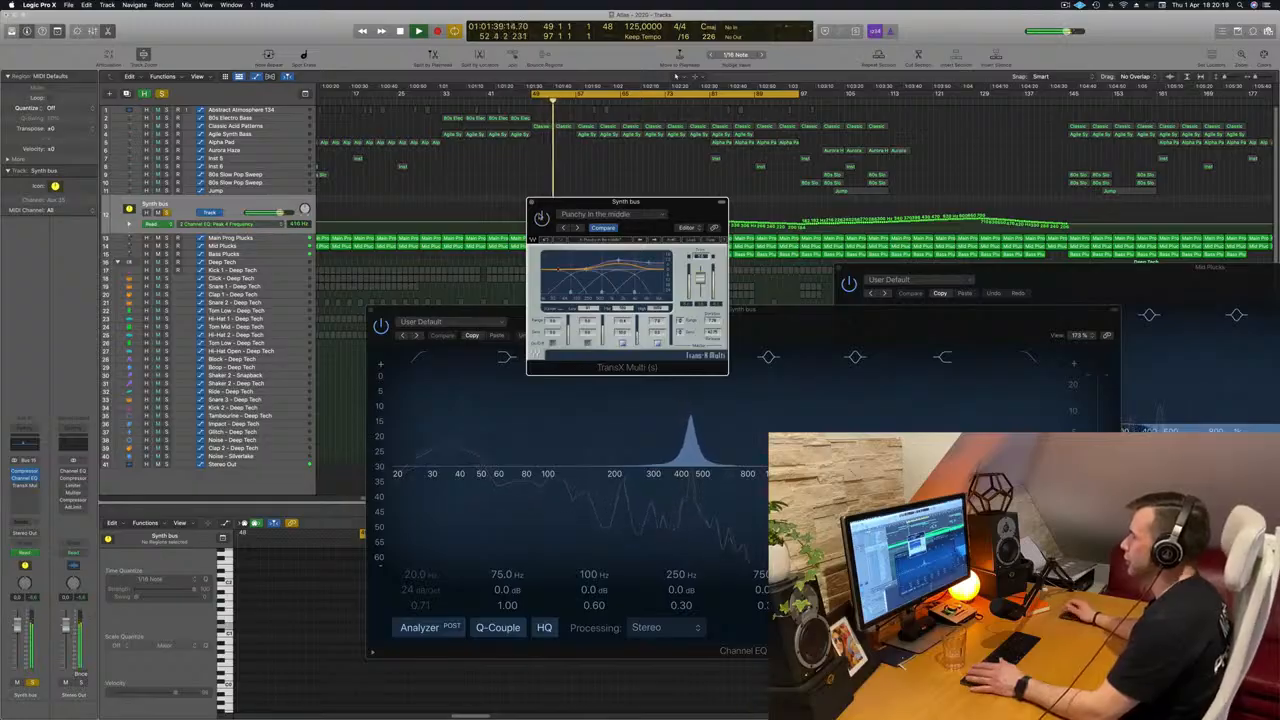
mouse_move(703, 210)
left_mouse_down()
mouse_move(697, 222)
mouse_move(710, 226)
left_mouse_up()
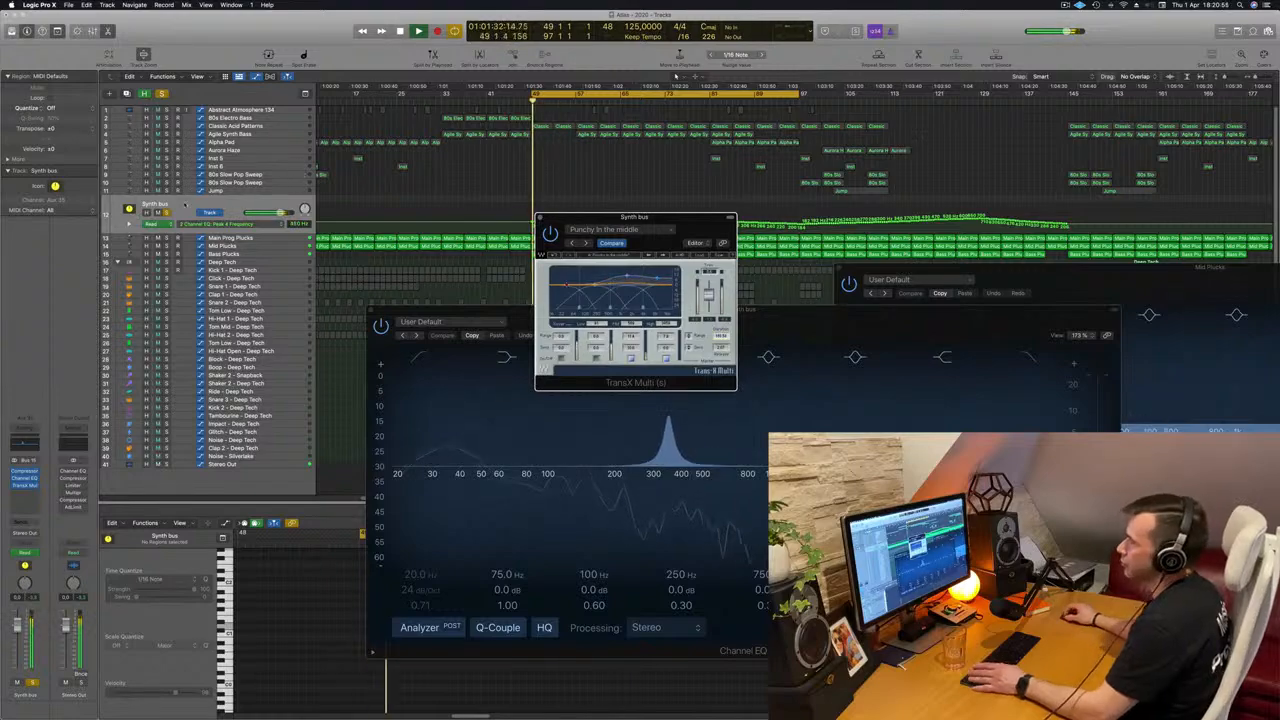
left_click(166, 213)
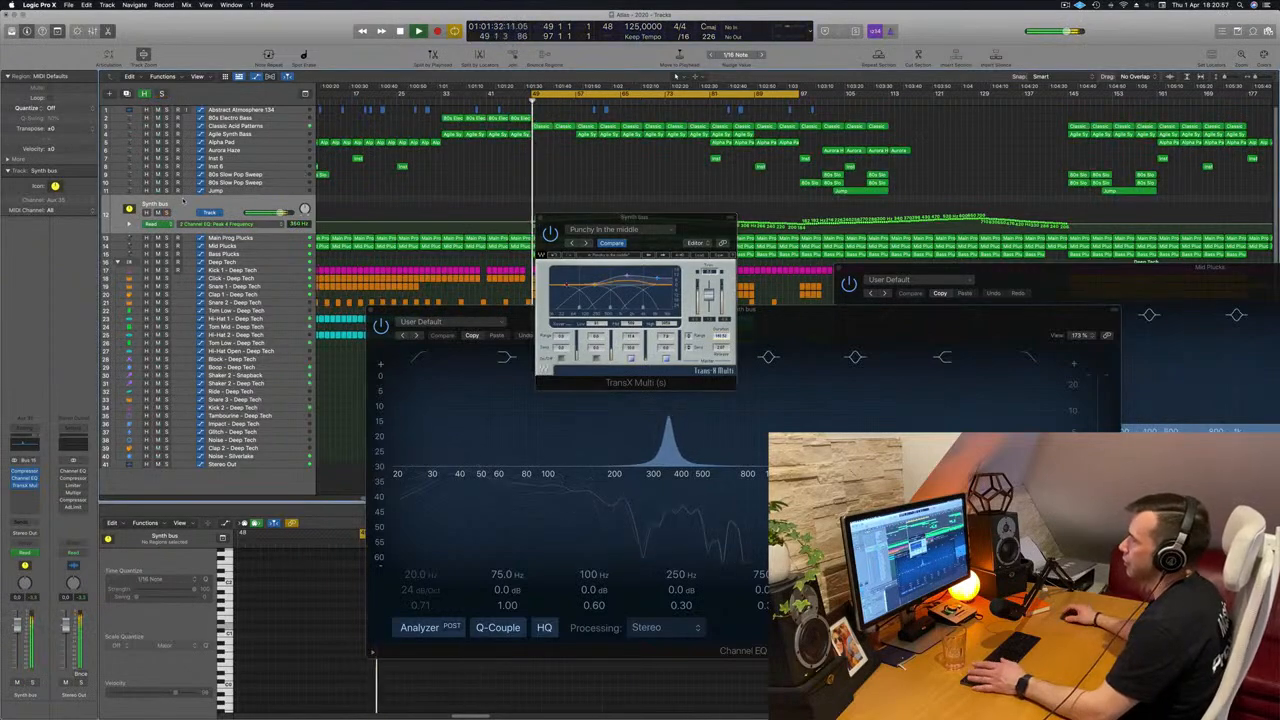
Move the TransX Multi window off the automation lane and close it.
left_click_drag(710, 235, 803, 232)
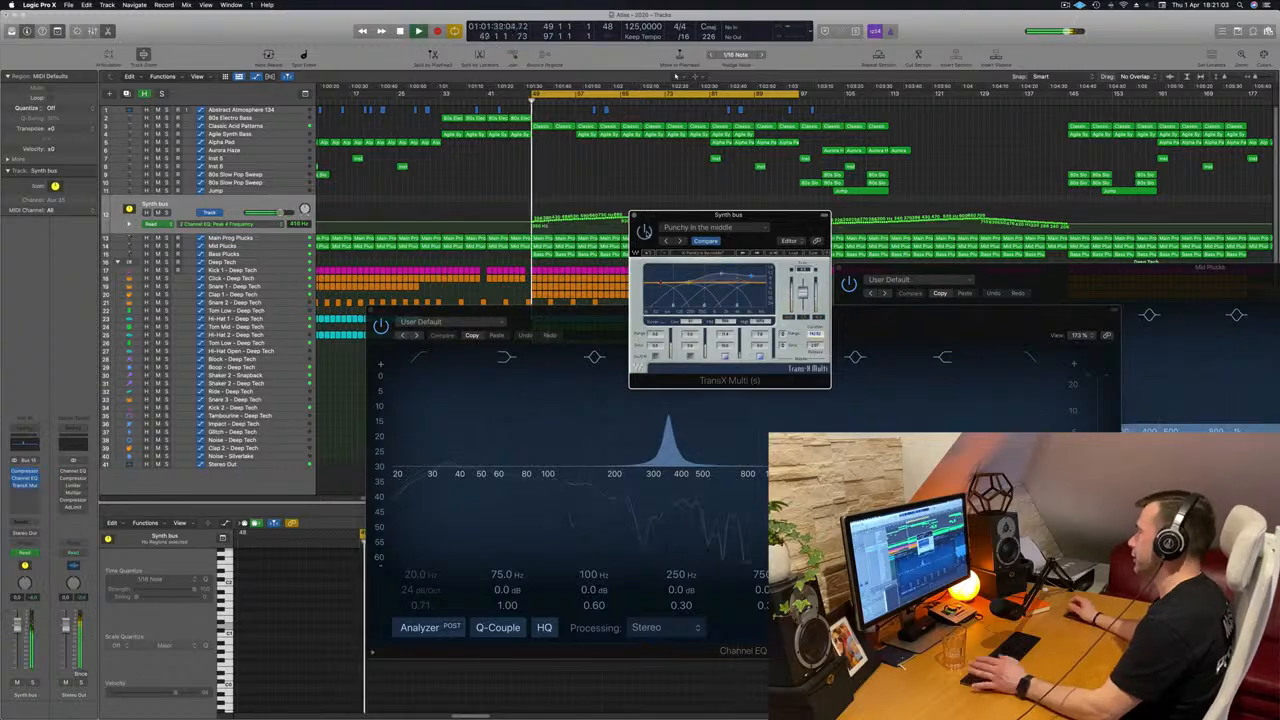
left_click_drag(793, 220, 912, 289)
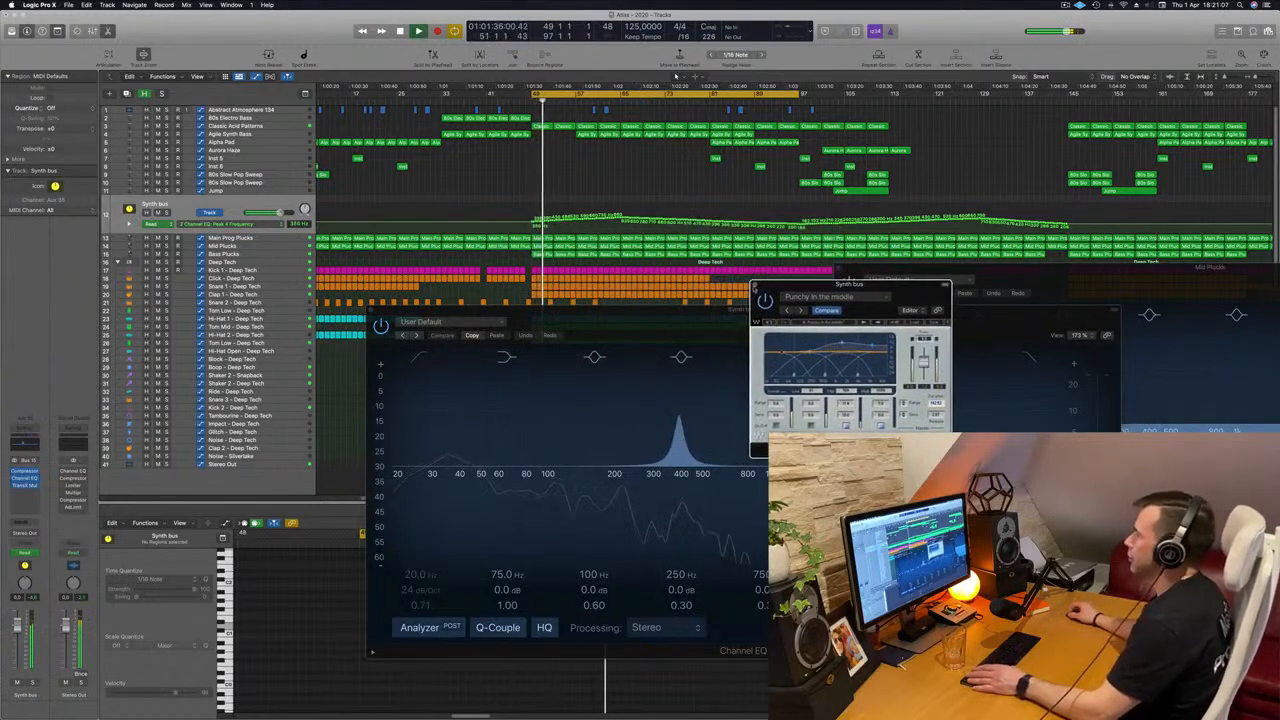
left_click(756, 287)
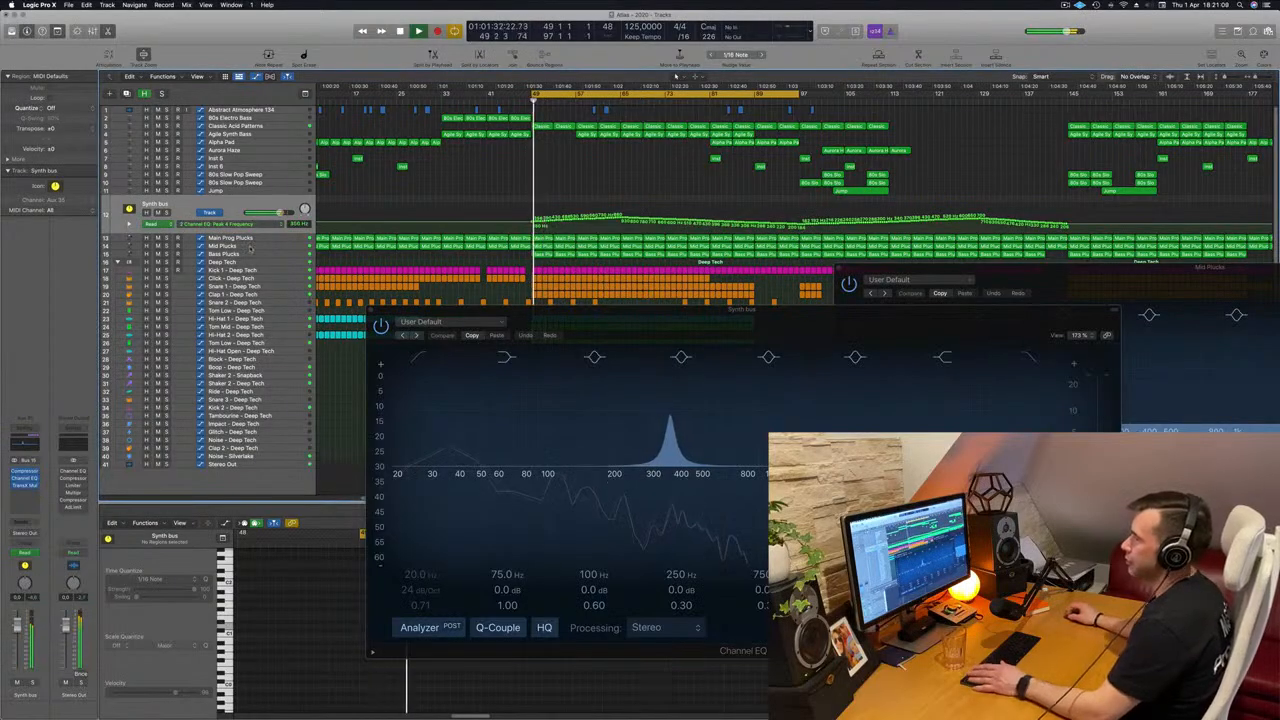
Select the Mid Plucks track, restart the loop and solo the track.
left_click(251, 248)
key("space")
key("space")
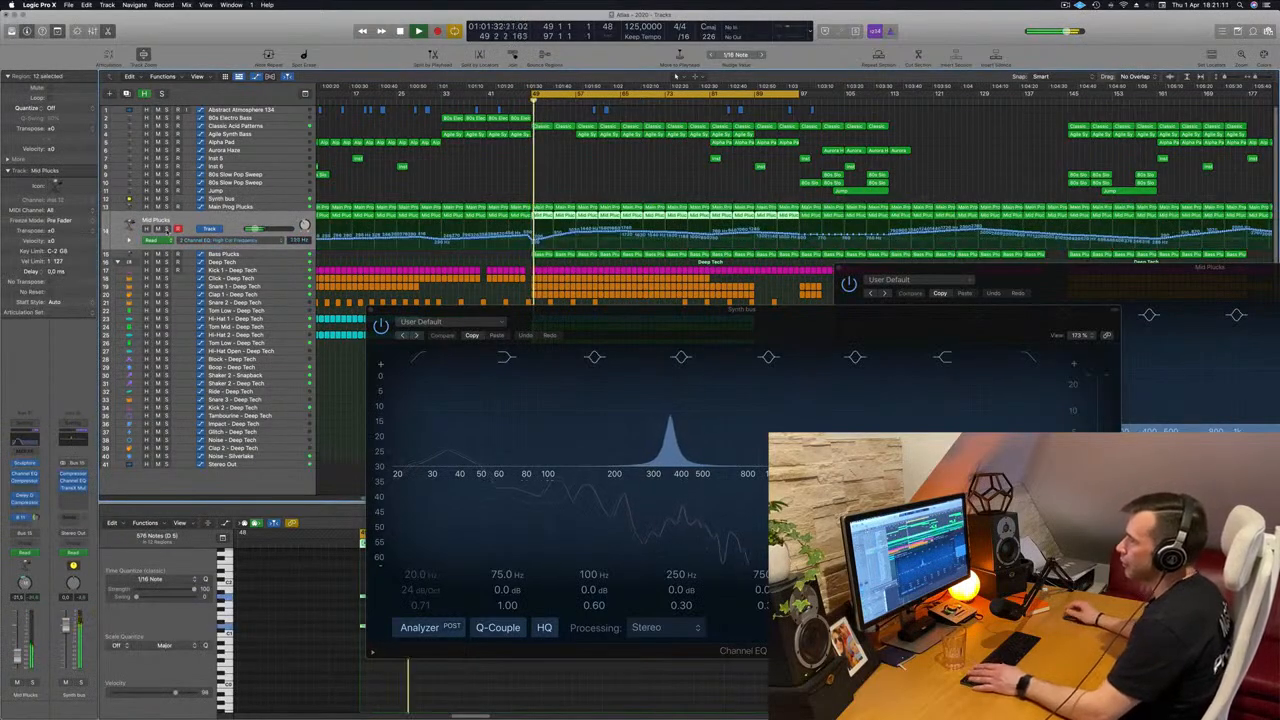
left_click(166, 229)
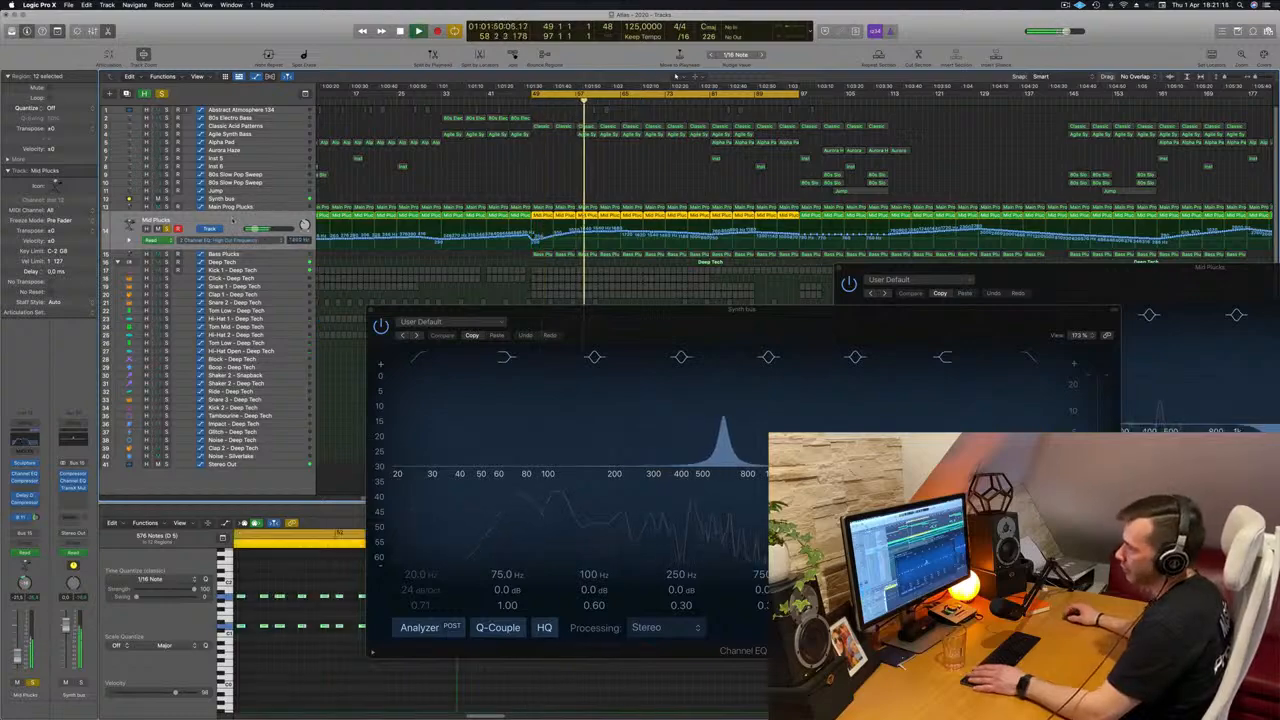
Open the Delay Designer on the Mid Plucks track, examine its 1/16 Delay taps during playback, and close its window.
left_click(26, 496)
left_click_drag(605, 131, 887, 232)
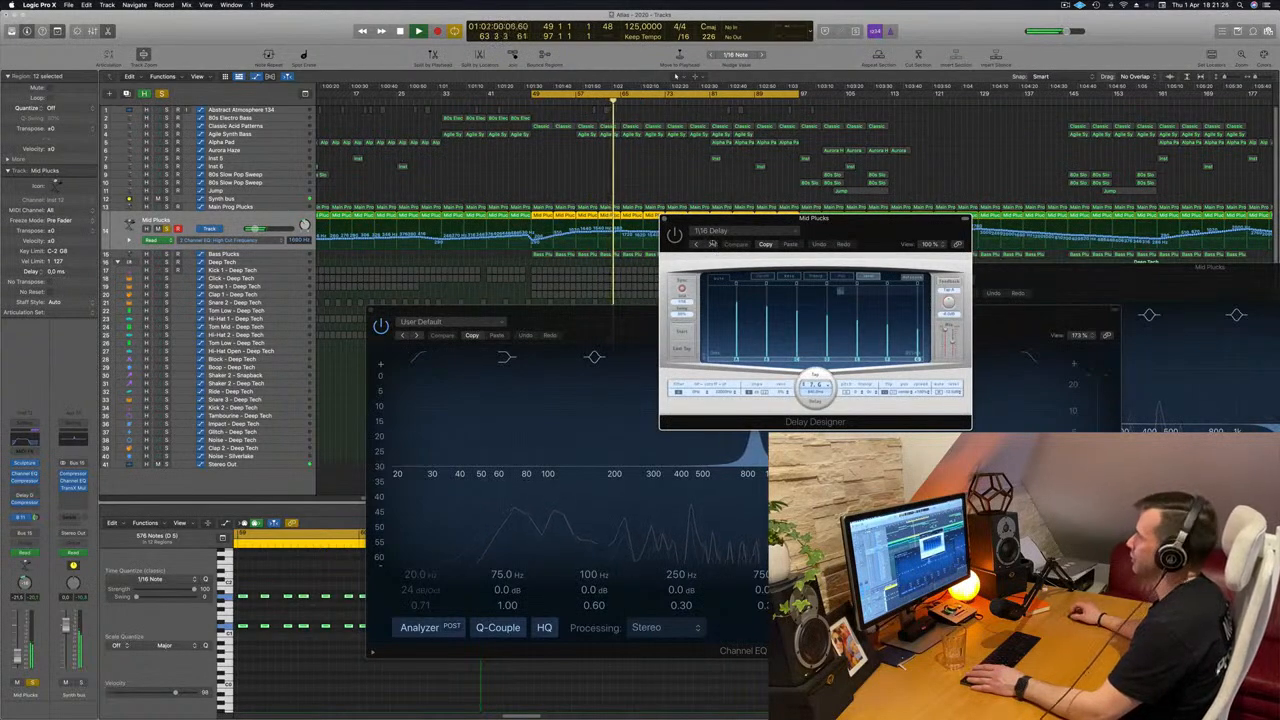
left_click_drag(678, 239, 698, 236)
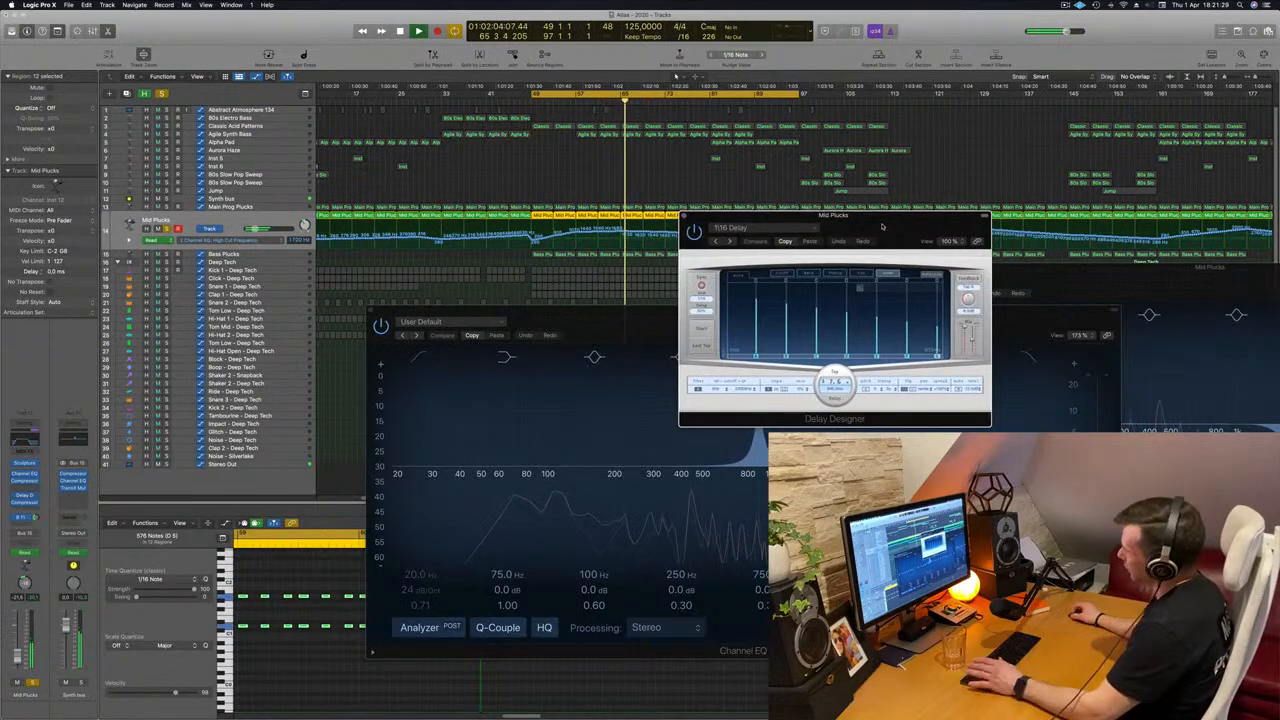
left_click_drag(882, 227, 814, 222)
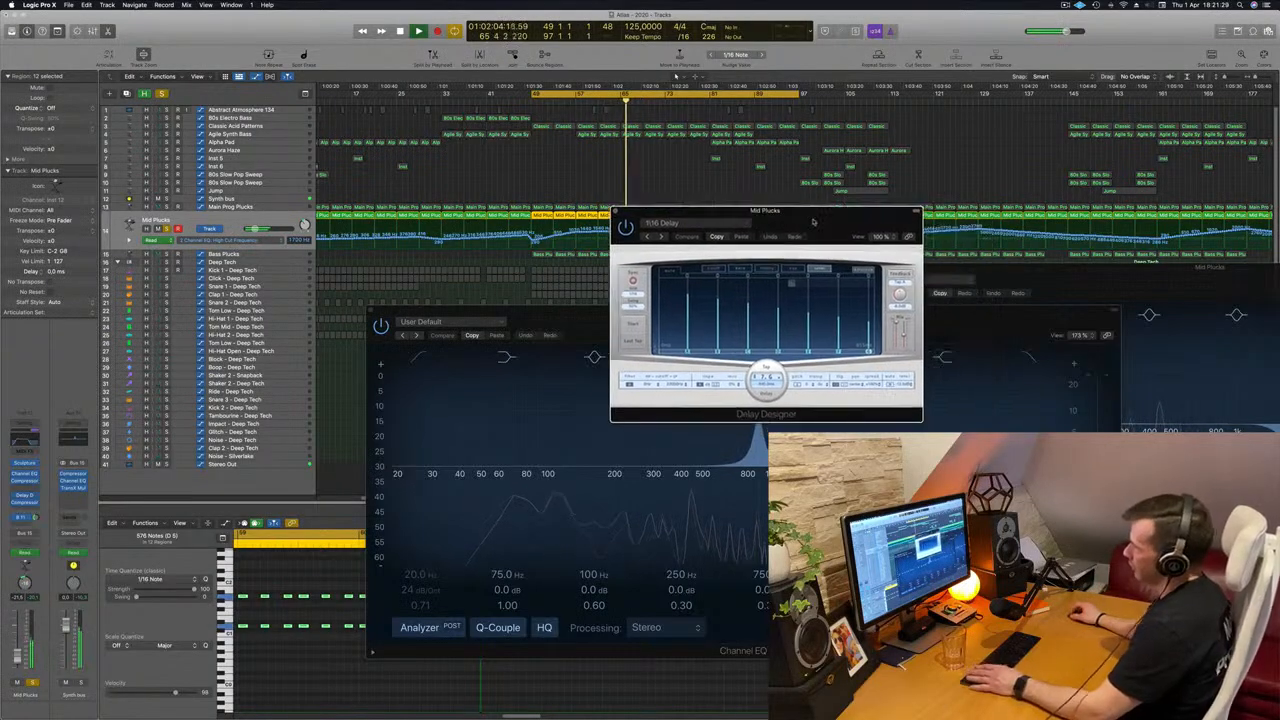
left_click(615, 211)
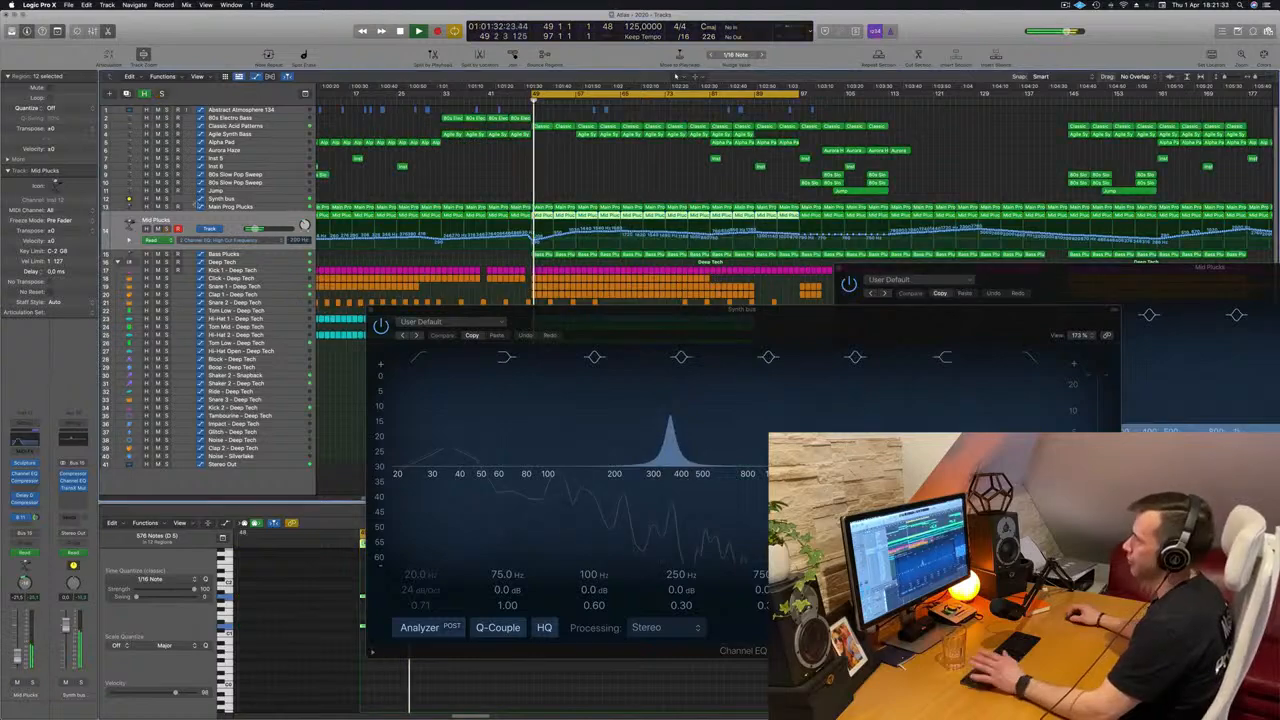
Close the Synth bus Channel EQ window and deselect the Mid Plucks regions.
left_click_drag(712, 327, 603, 347)
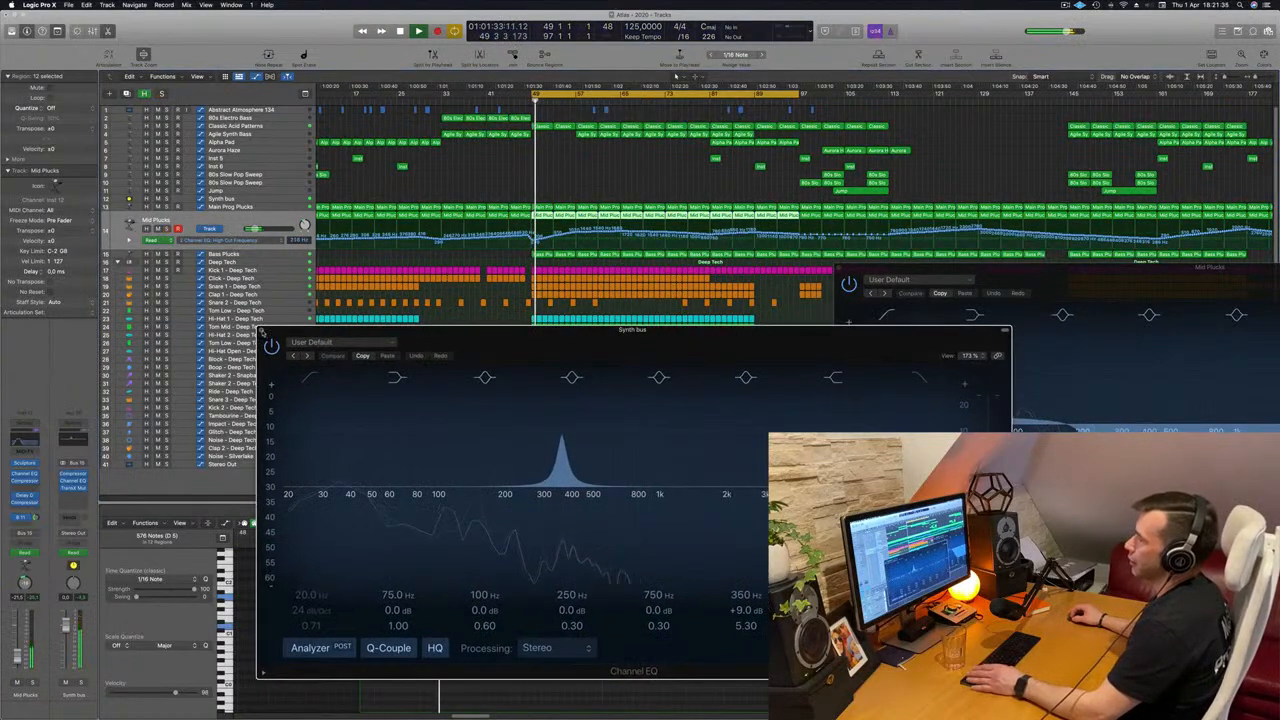
left_click(265, 331)
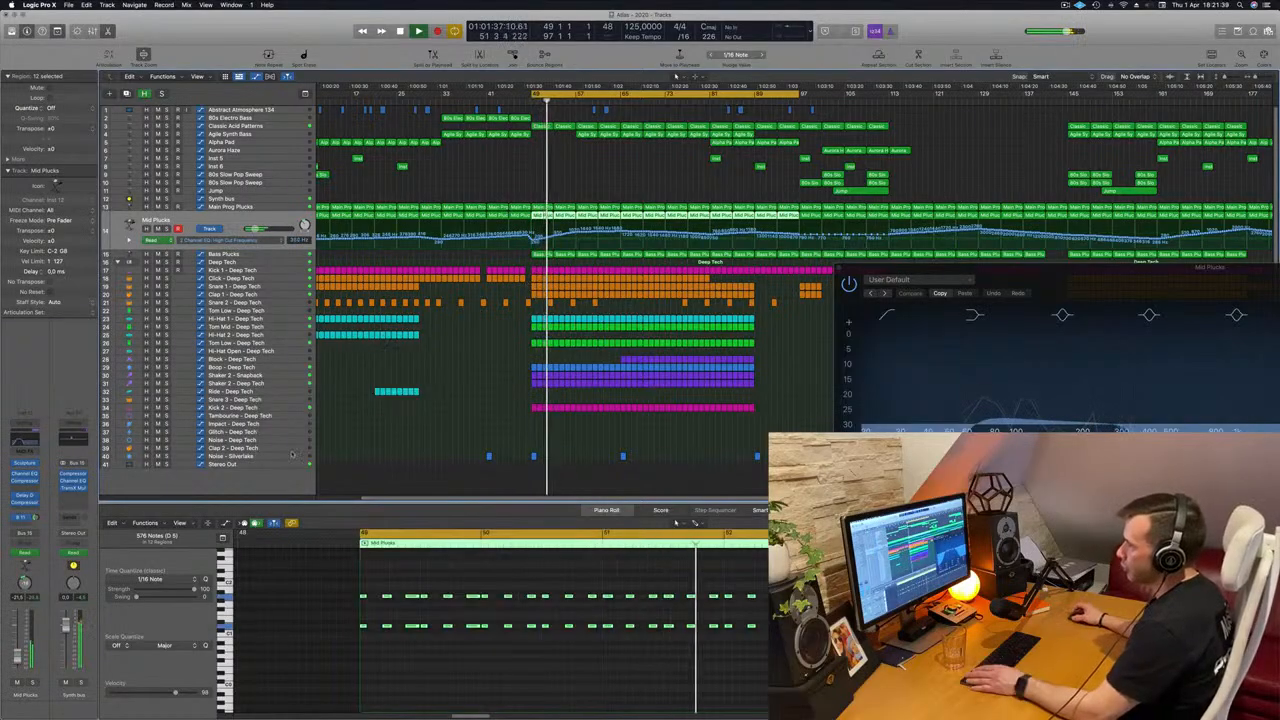
left_click(506, 197)
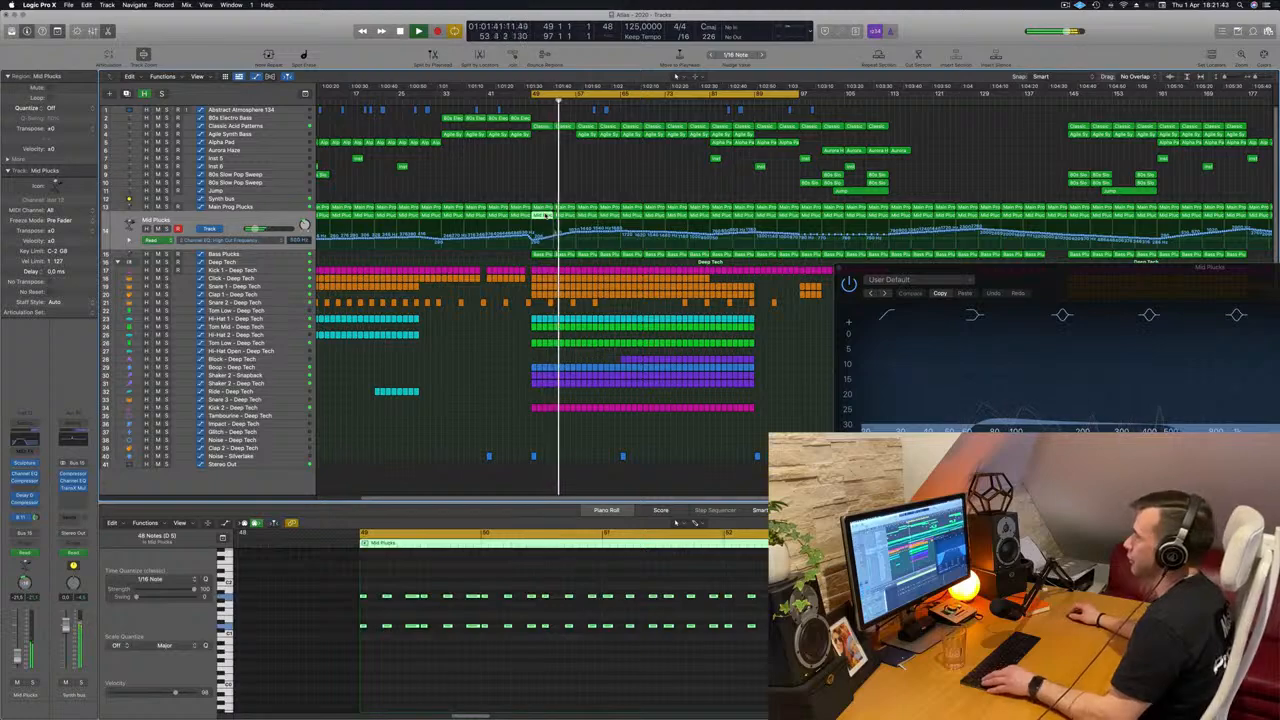
Copy the Mid Plucks region at bar 49 to the Impact - Deep Tech track and clear the copy's upper row of notes.
left_click_drag(546, 216, 546, 430)
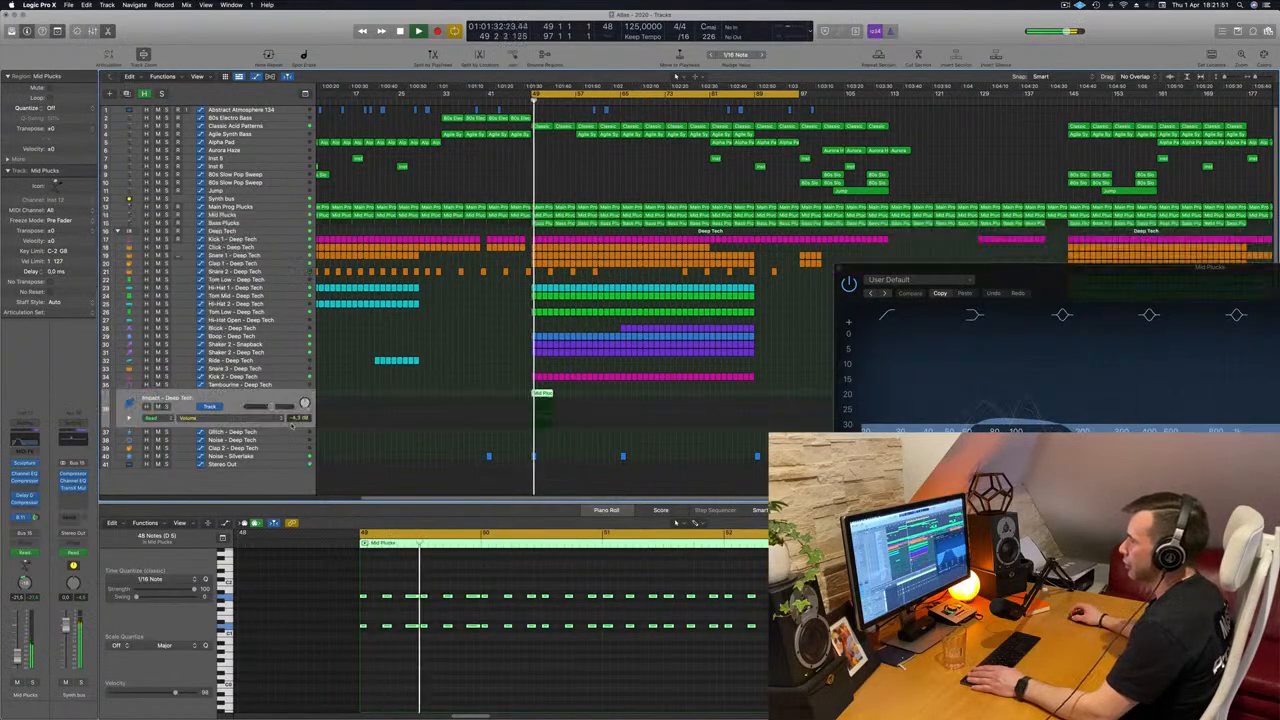
key("space")
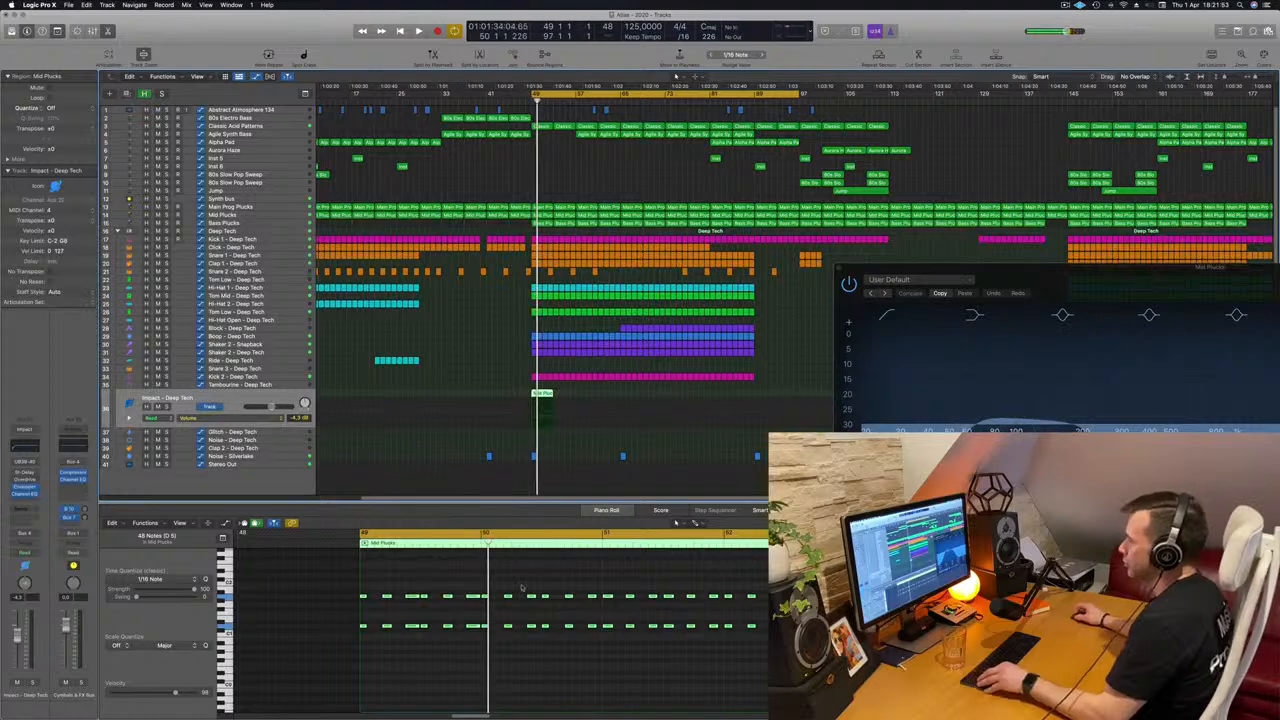
left_click_drag(347, 587, 768, 606)
key("space")
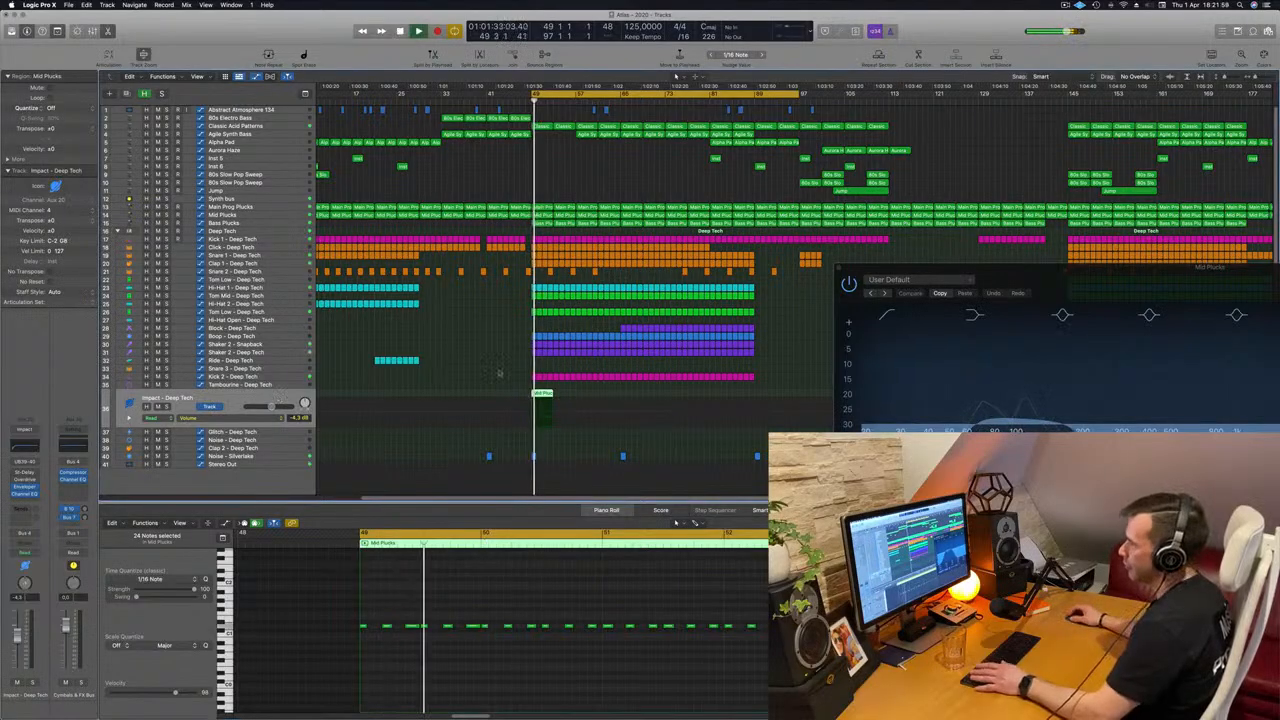
Stop playback, transpose the copied region's selected notes up about an octave and a half after trying lower pitches, and play the result.
key("space")
left_click_drag(304, 601, 768, 668)
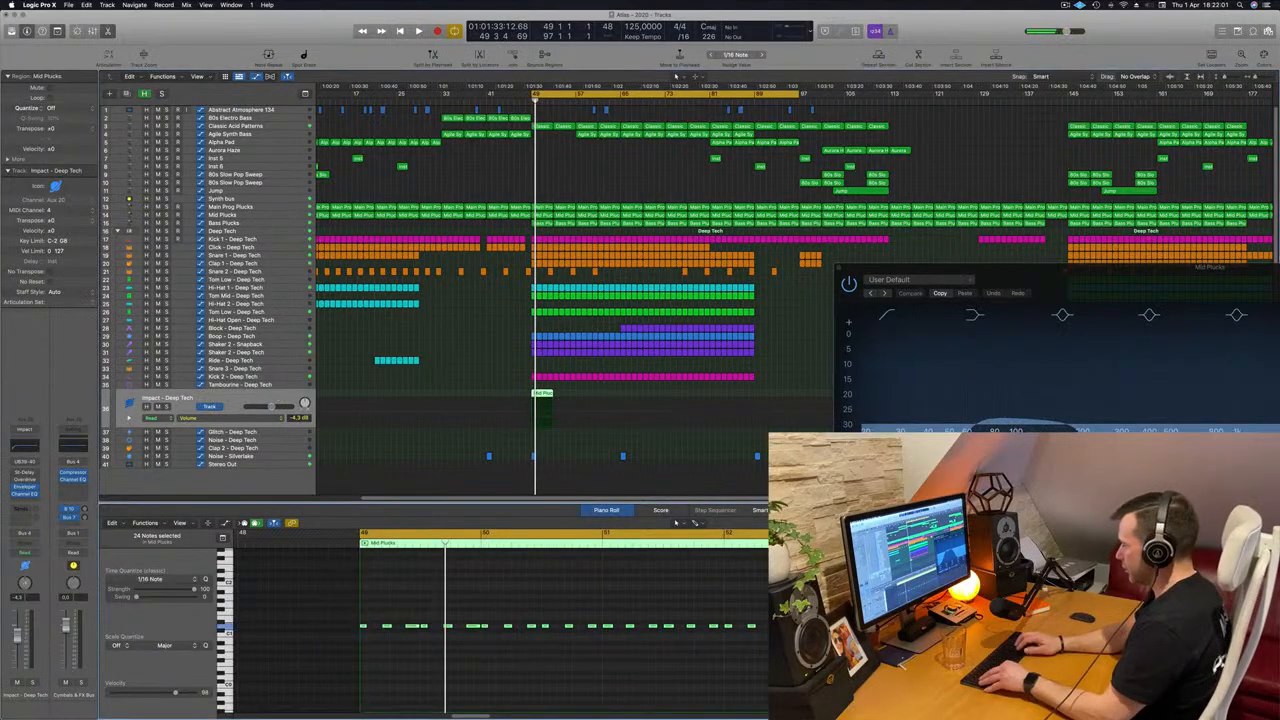
key("alt+Up")
key("alt+Up")
key("alt+Up")
key("alt+Up")
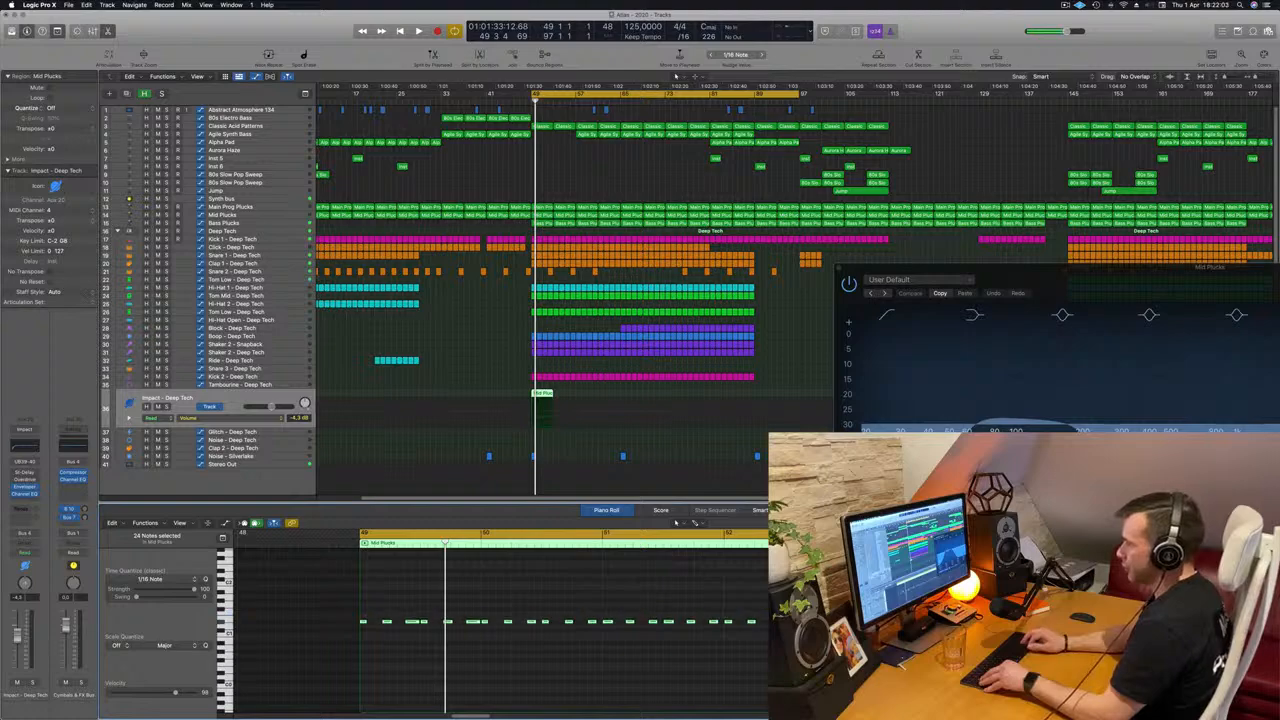
key("alt+Down")
key("alt+Down")
key("alt+Down")
key("alt+Down")
key("alt+Down")
key("alt+Down")
key("alt+Down")
key("alt+Down")
key("alt+Down")
key("alt+Down")
key("alt+Down")
key("alt+Down")
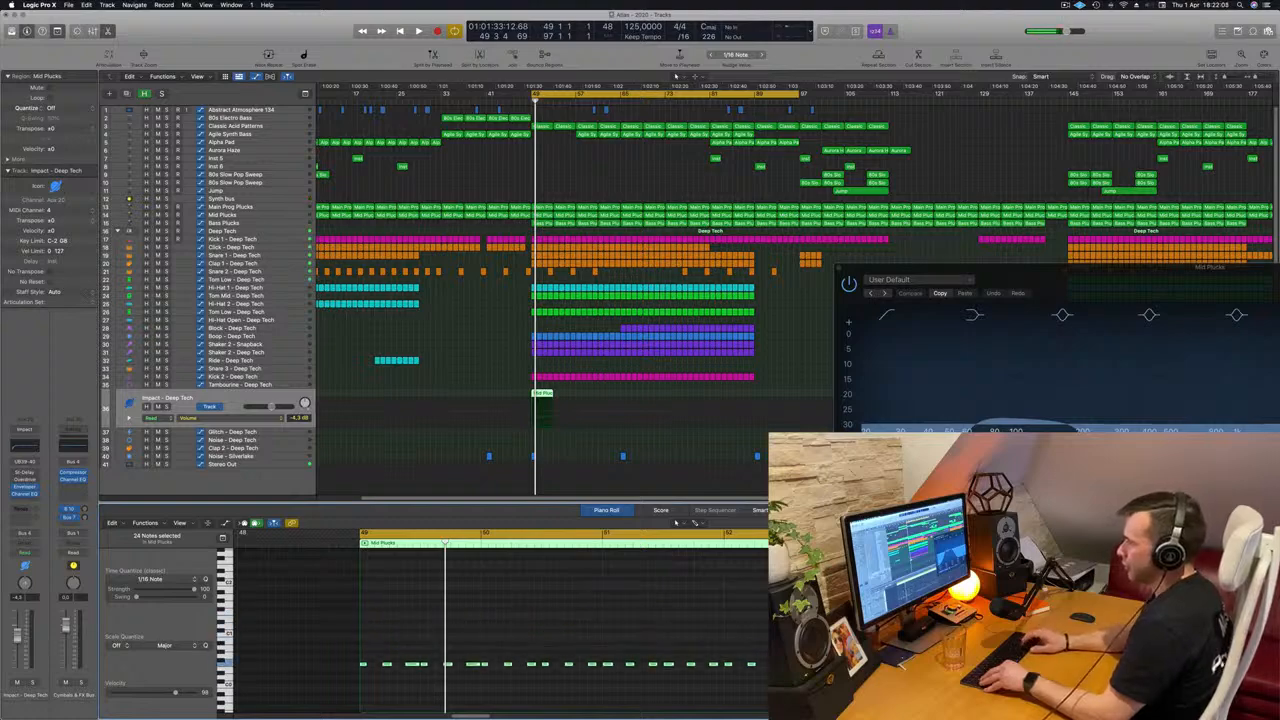
key("alt+Up")
key("alt+Up")
key("alt+Up")
key("alt+Up")
key("alt+Up")
key("alt+Up")
key("alt+Up")
key("alt+Up")
key("alt+Up")
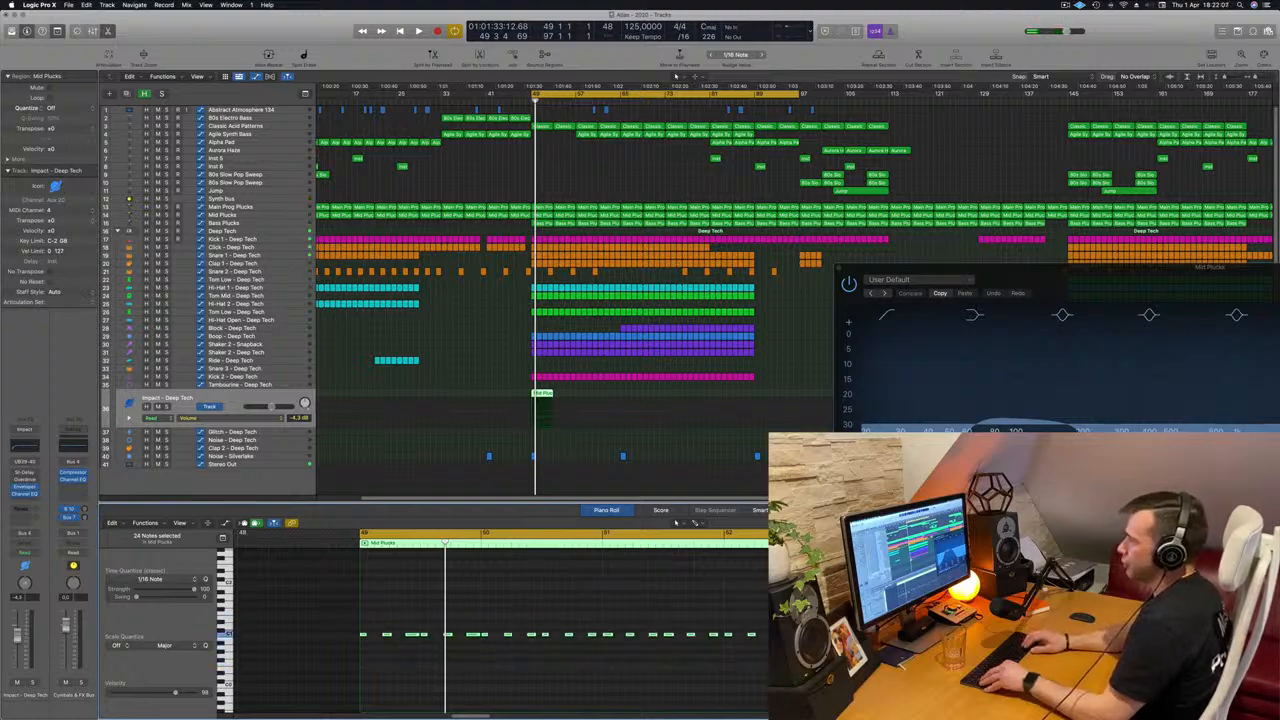
key("alt+Up")
key("alt+Up")
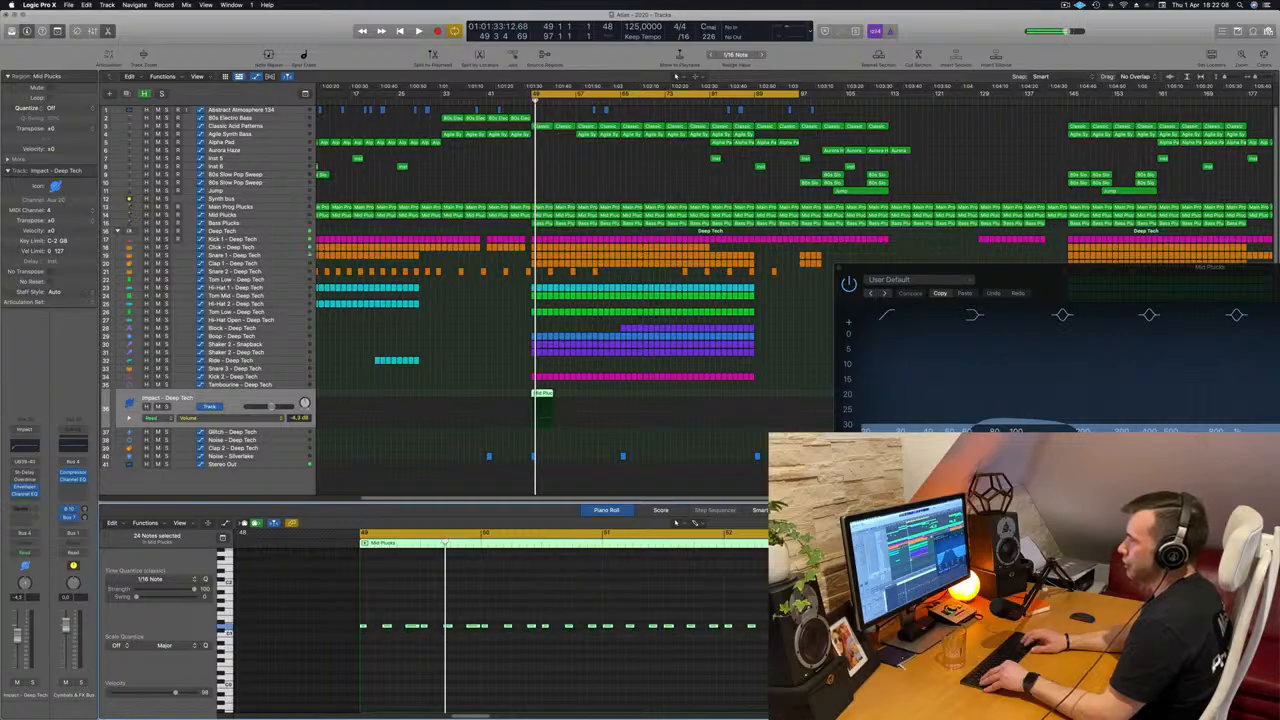
key("alt+Up")
key("alt+Up")
key("alt+Up")
key("alt+Up")
key("alt+Up")
key("alt+Up")
key("alt+Up")
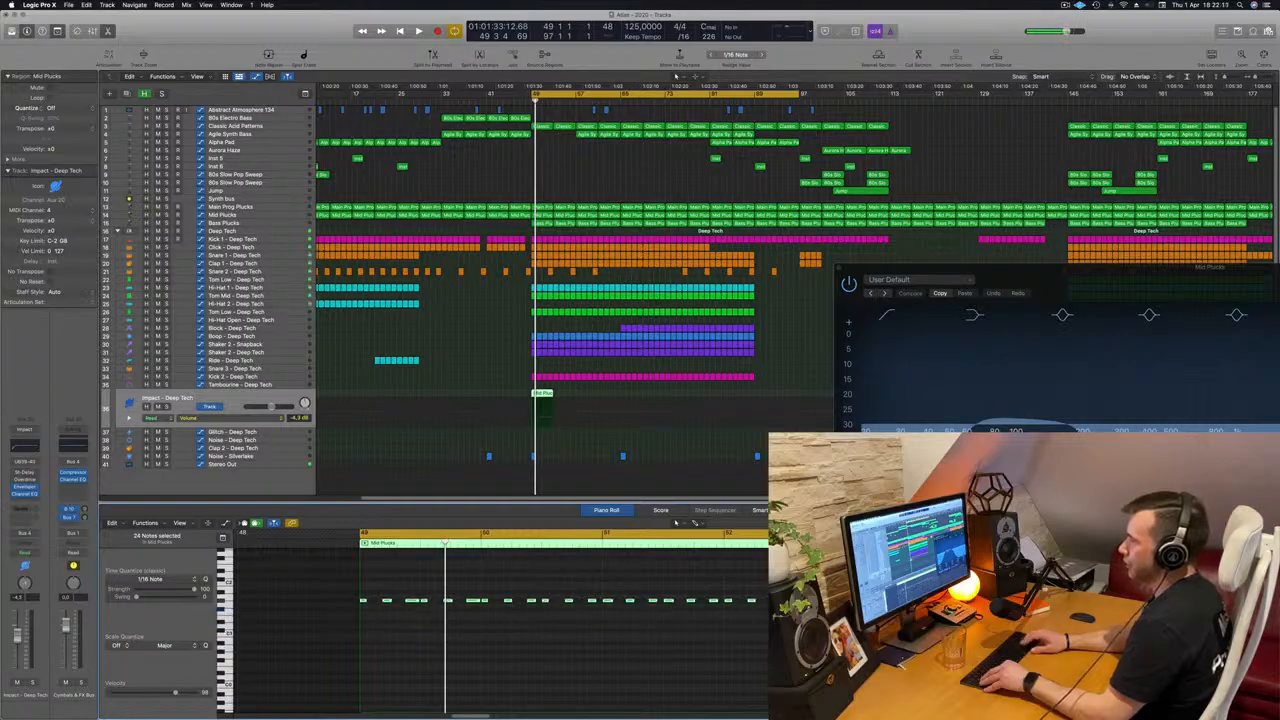
key("alt+Up")
key("alt+Up")
key("alt+Up")
key("alt+Up")
key("alt+Up")
key("alt+Up")
key("alt+Up")
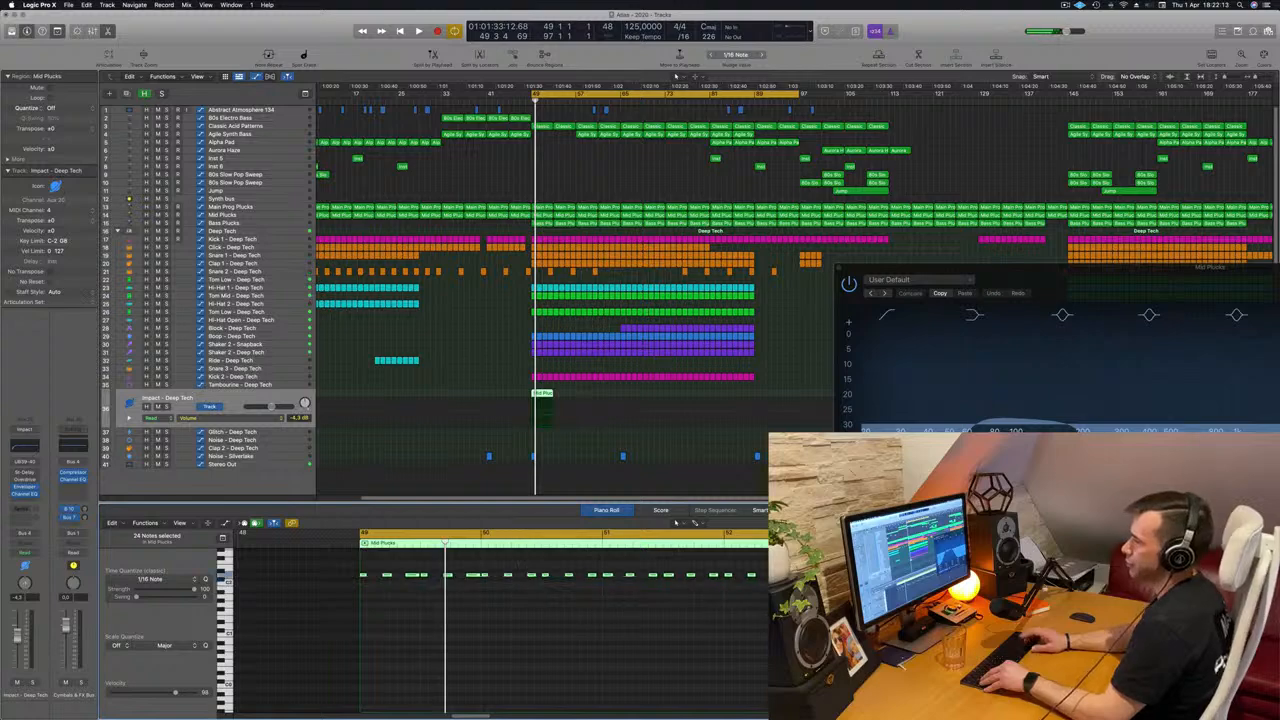
key("alt+Up")
key("alt+Up")
key("alt+Up")
key("alt+Up")
key("alt+Up")
key("alt+Up")
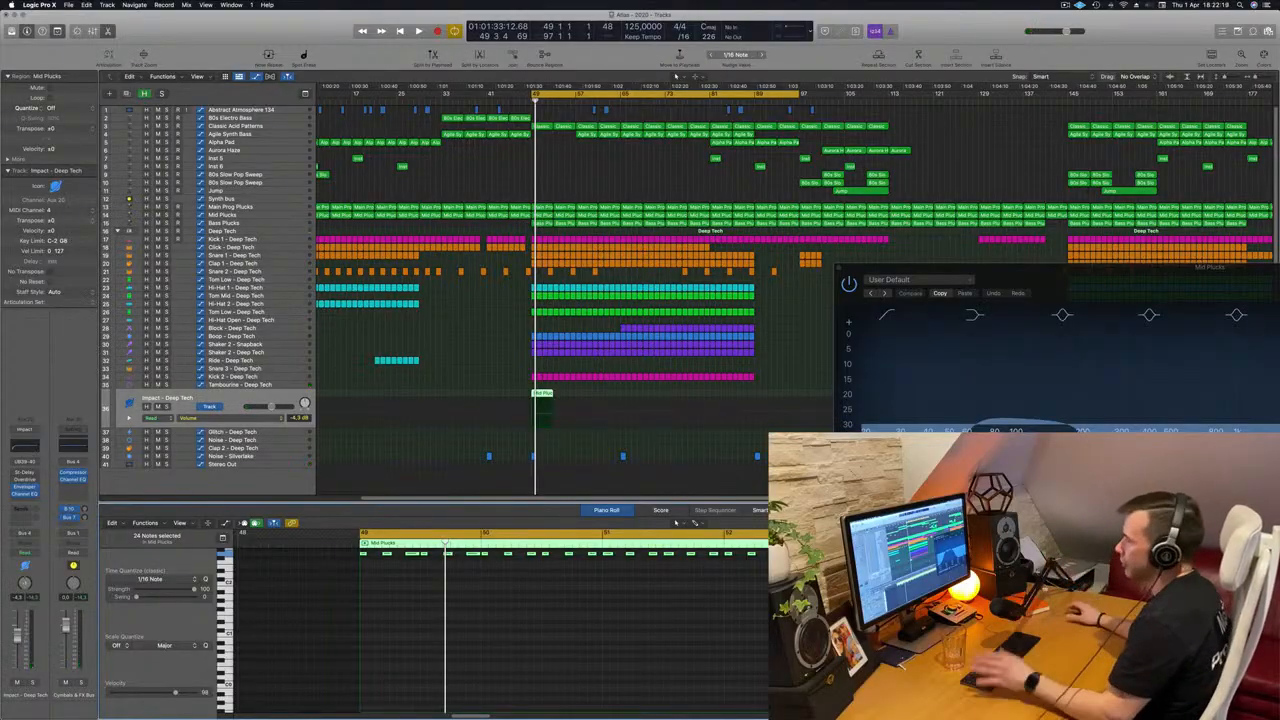
key("space")
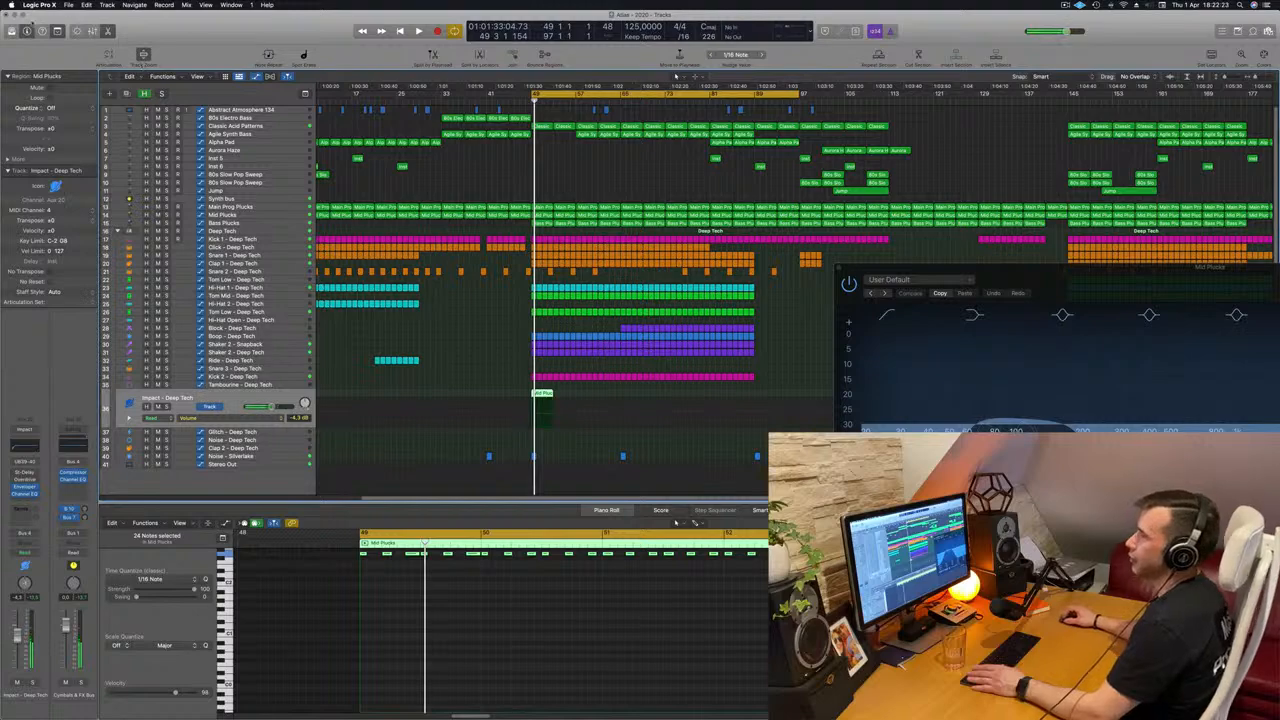
Open the Library and load Tom Low - Advanced Machines from the electronic drum kit's Kit Pieces toms onto the Impact - Deep Tech track.
key("y")
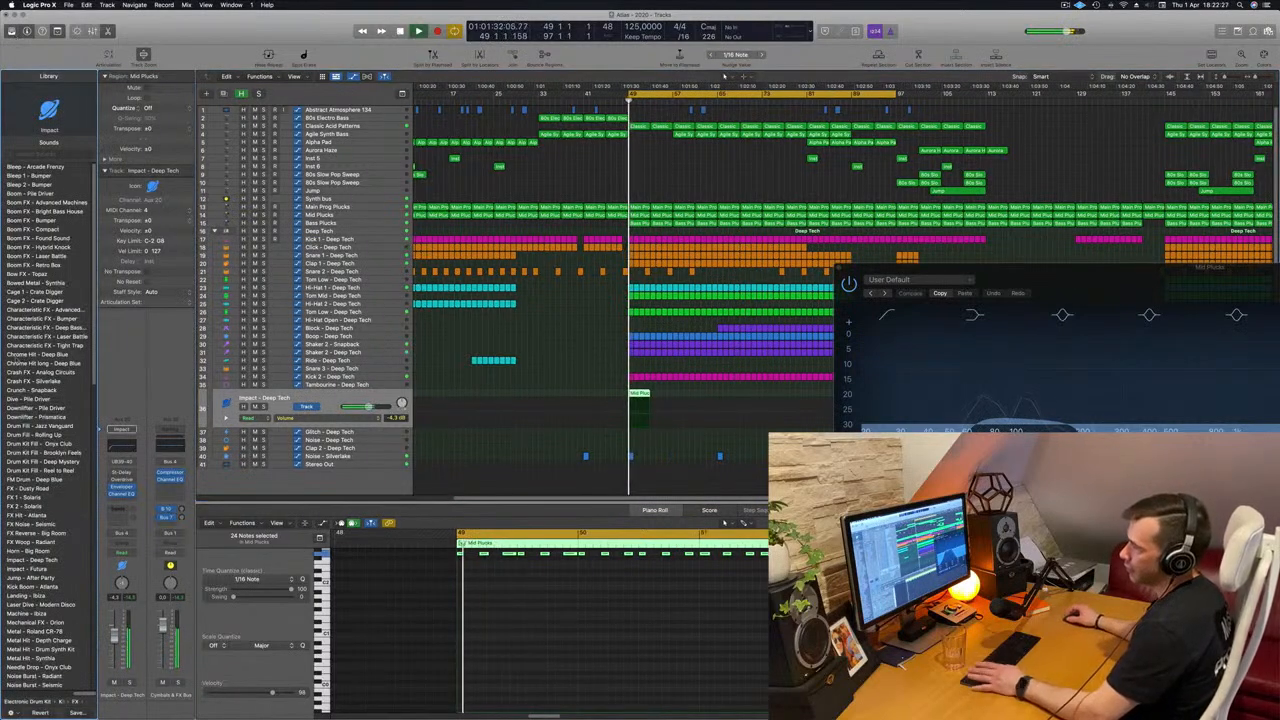
scroll(47, 371, "down", 3)
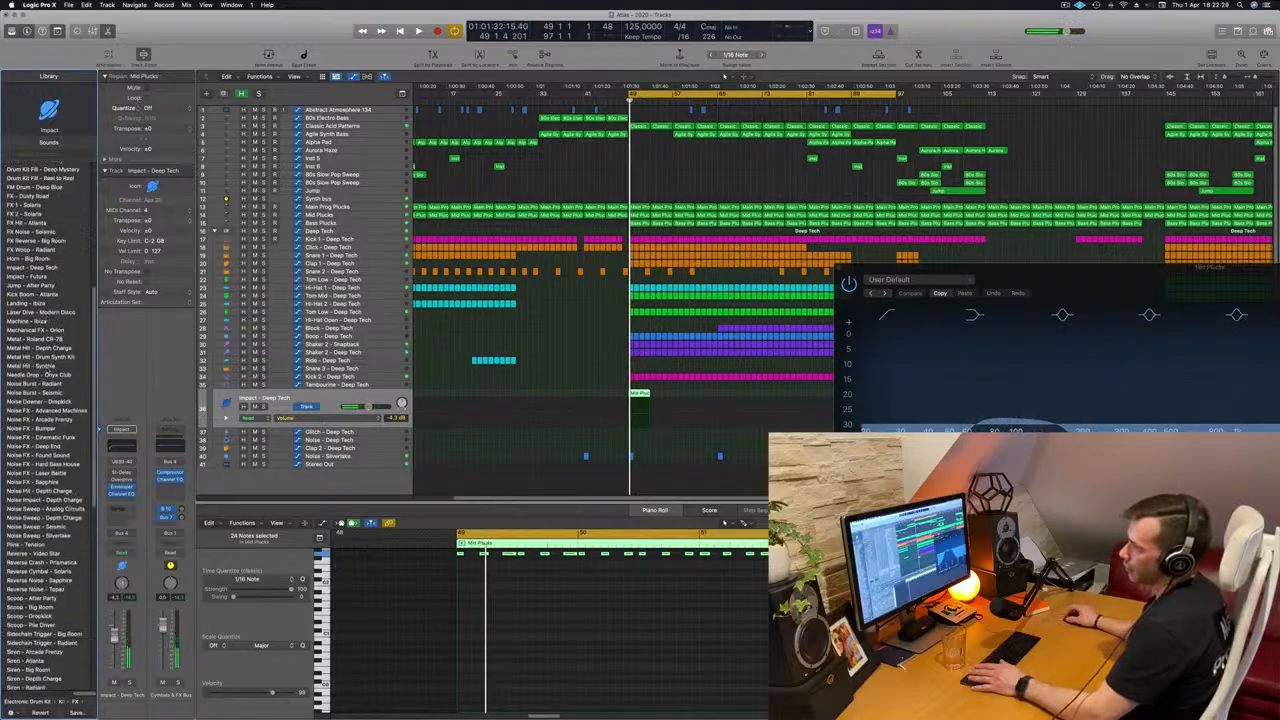
scroll(47, 371, "down", 3)
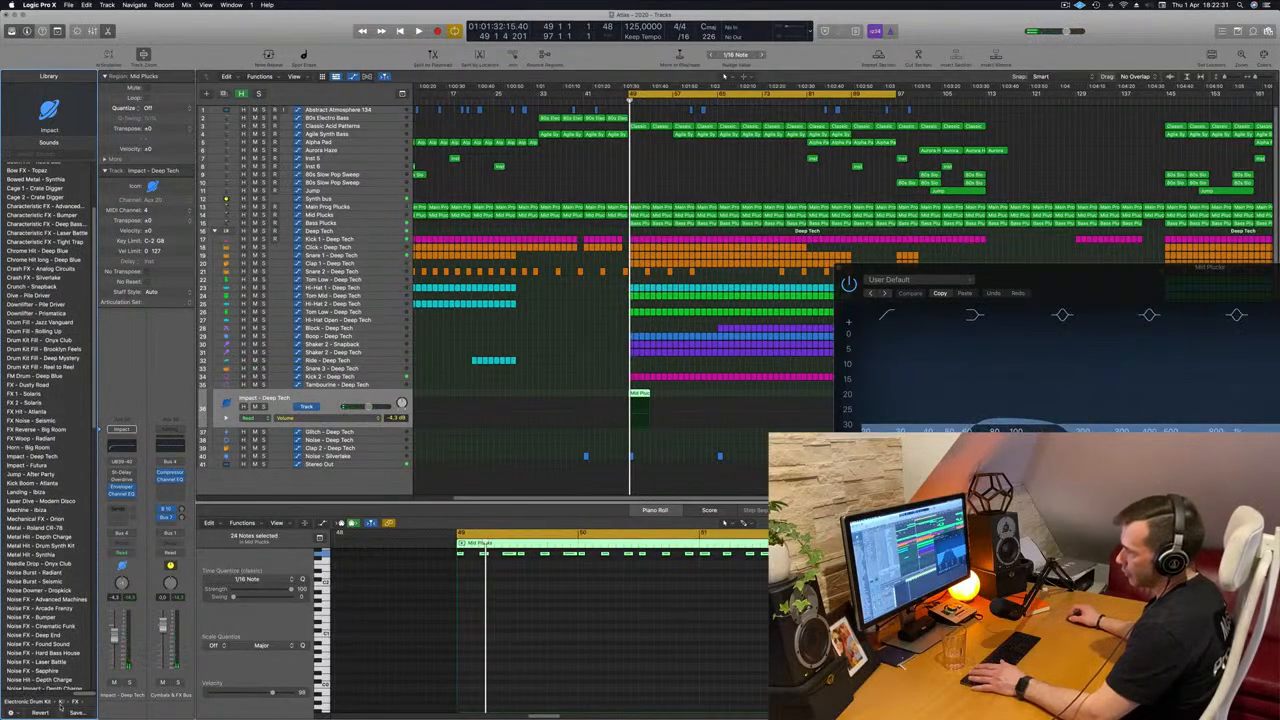
scroll(74, 704, "down", 15)
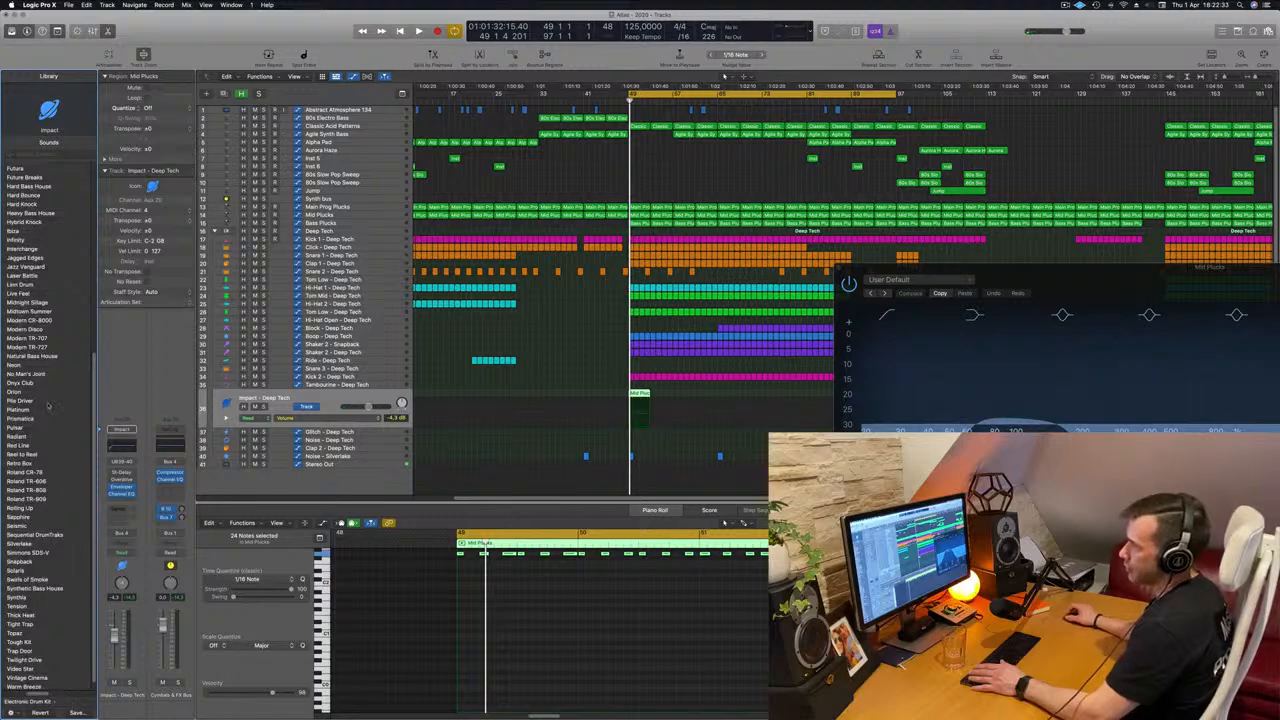
scroll(62, 402, "down", 2)
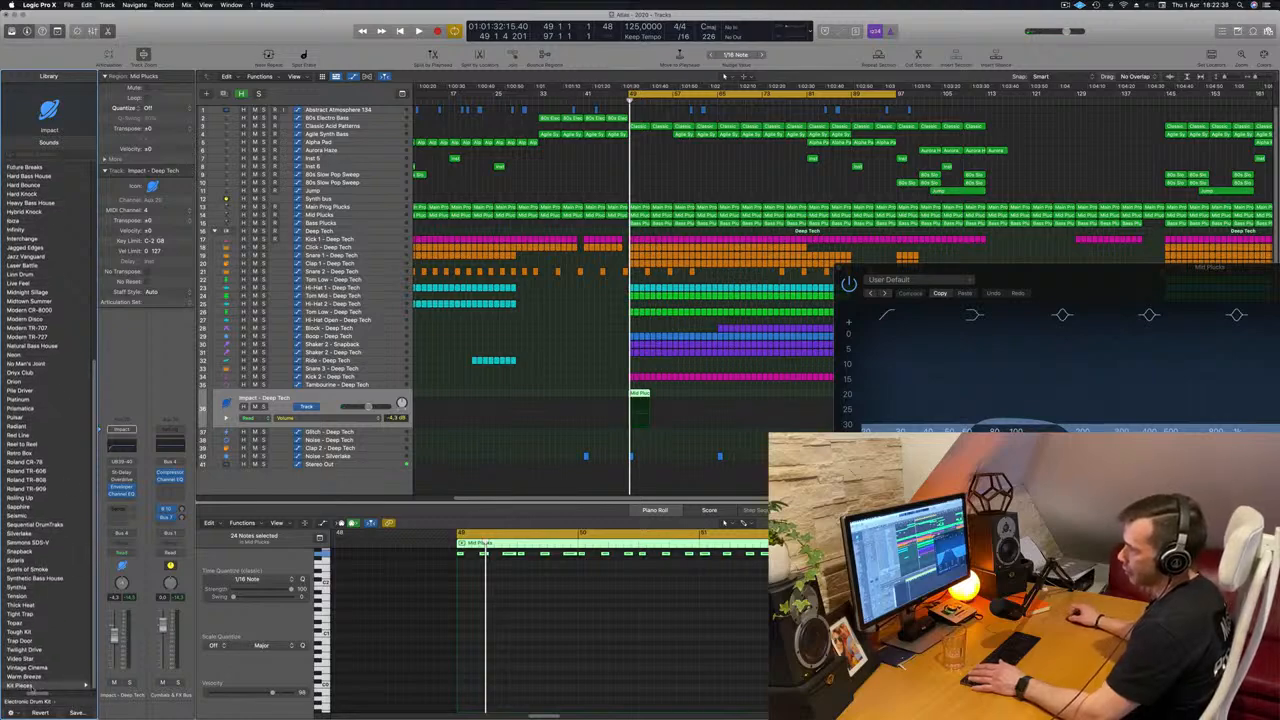
left_click(30, 686)
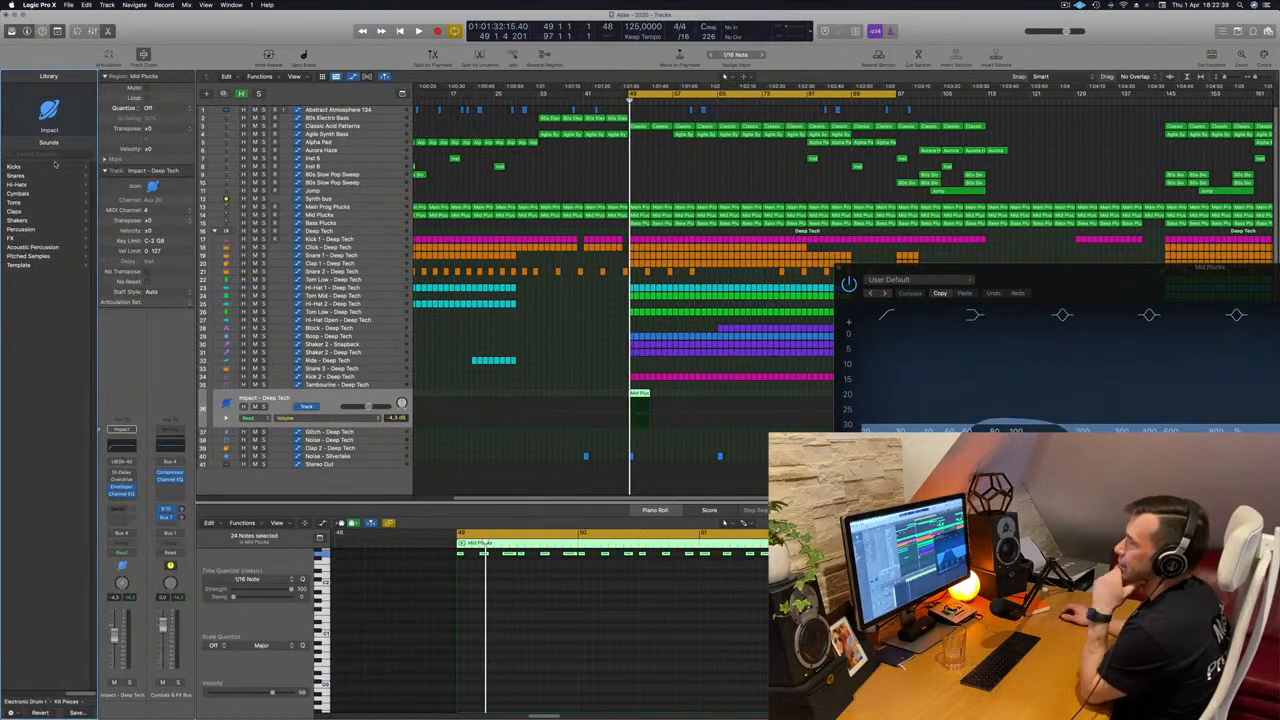
left_click(27, 203)
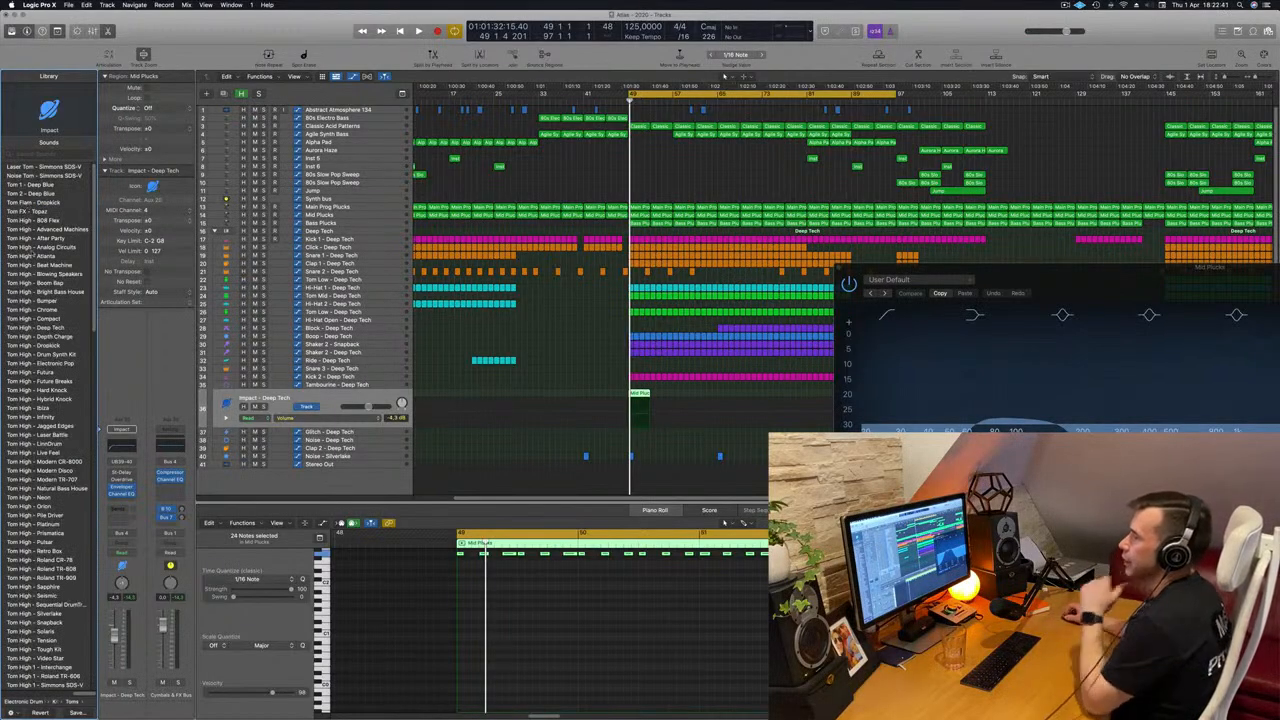
scroll(35, 254, "down", 15)
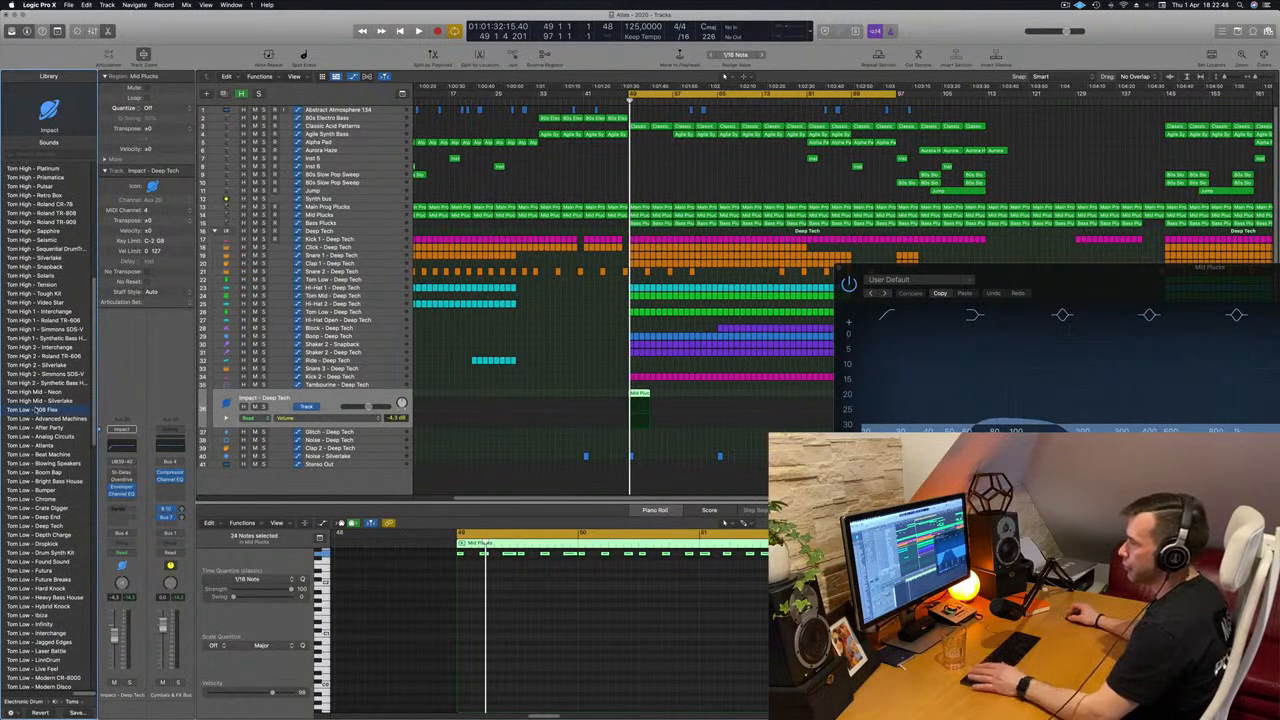
left_click(35, 410)
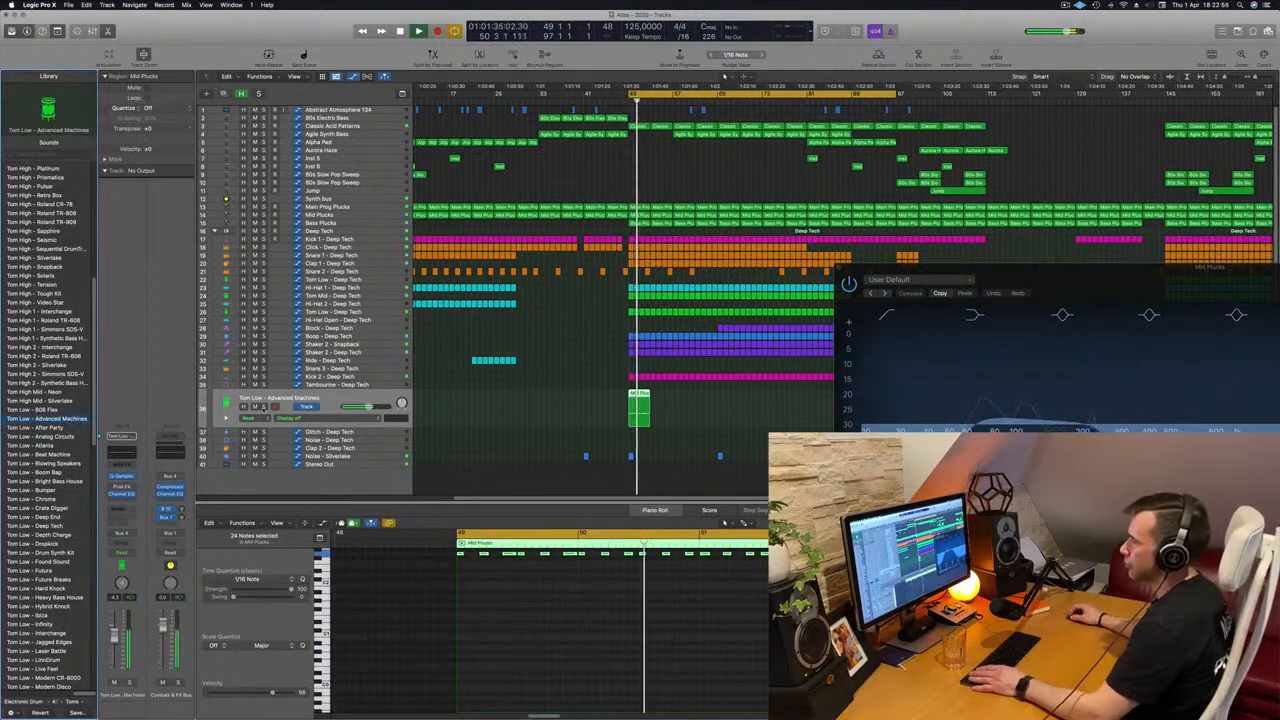
Audition the low tom track during playback, toggling its solo to compare it with the full mix.
key("s")
key("s")
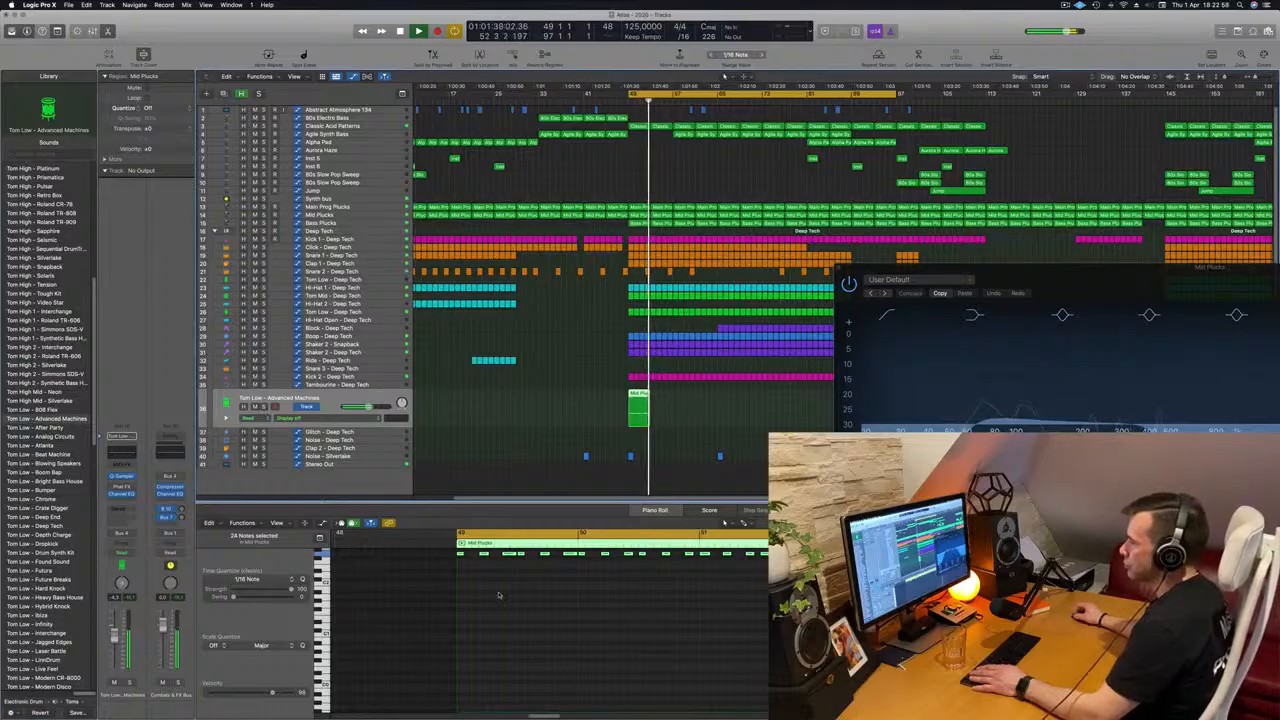
scroll(499, 595, "up", 2)
key("space")
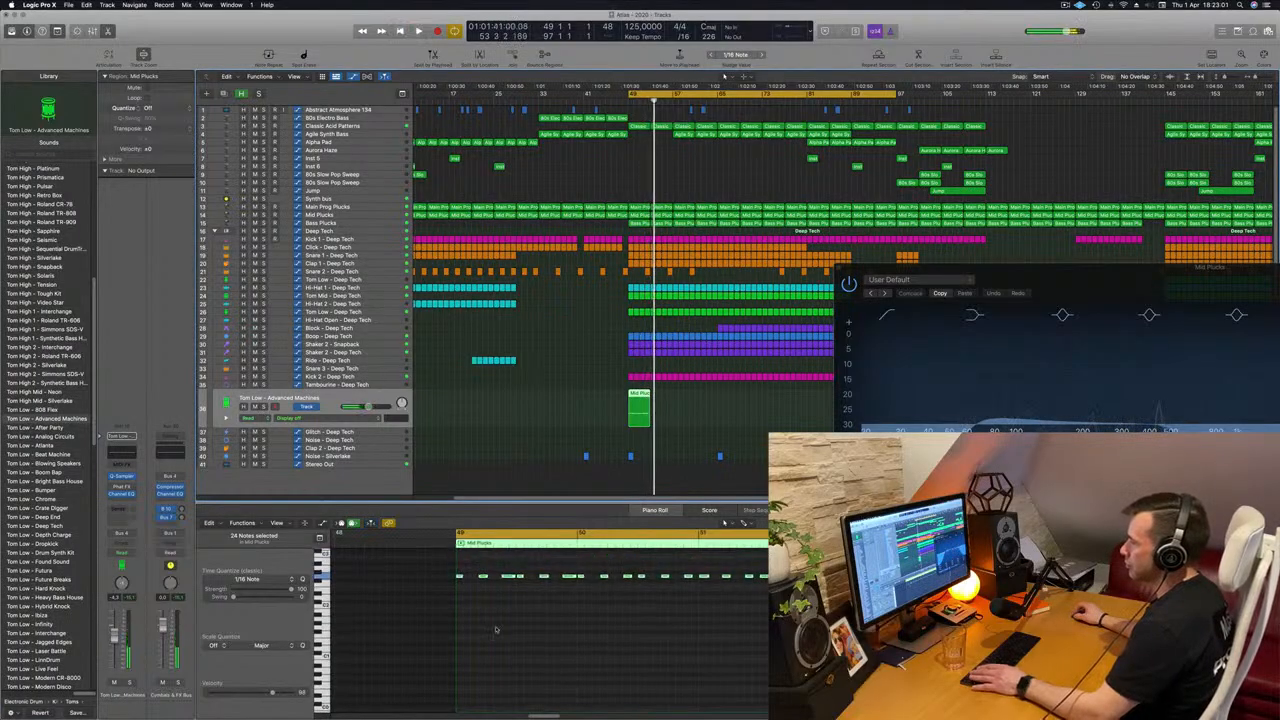
key("space")
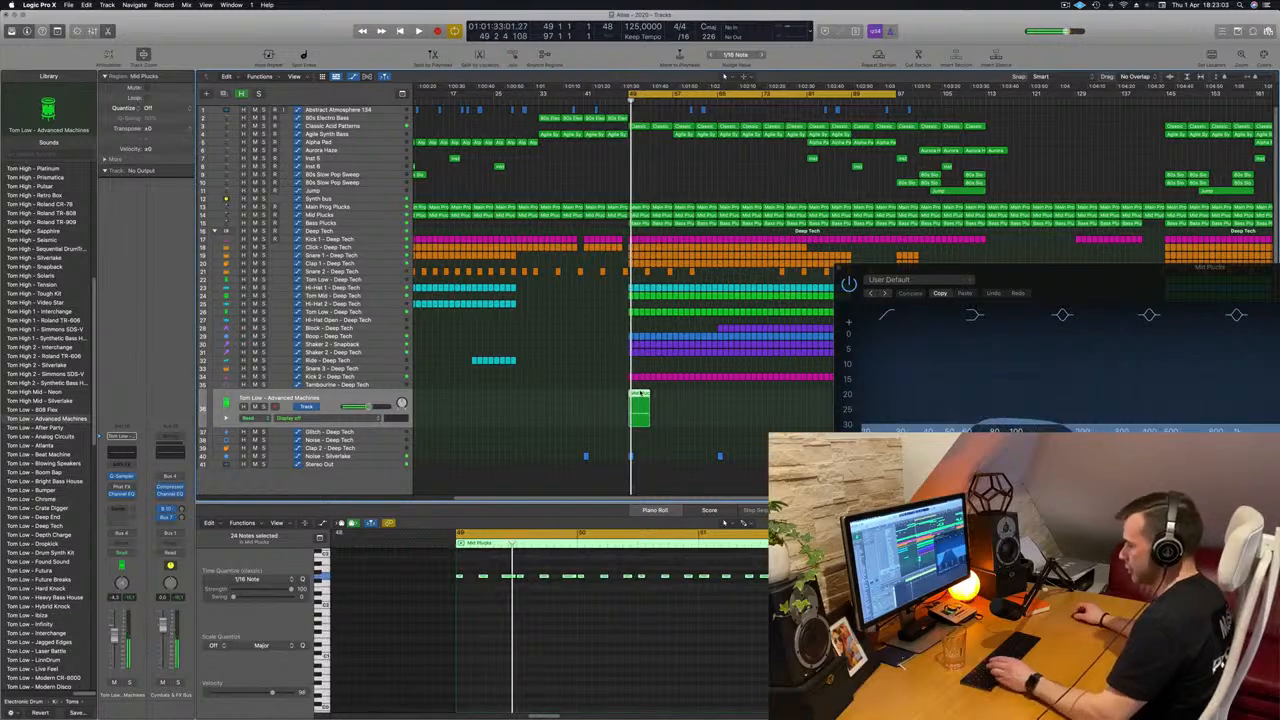
Repeat the Mid Plucks region on the low tom track up to bar 81, with the cycle range spanning bars 49 to 81.
key("super+r")
key("super+r")
key("super+r")
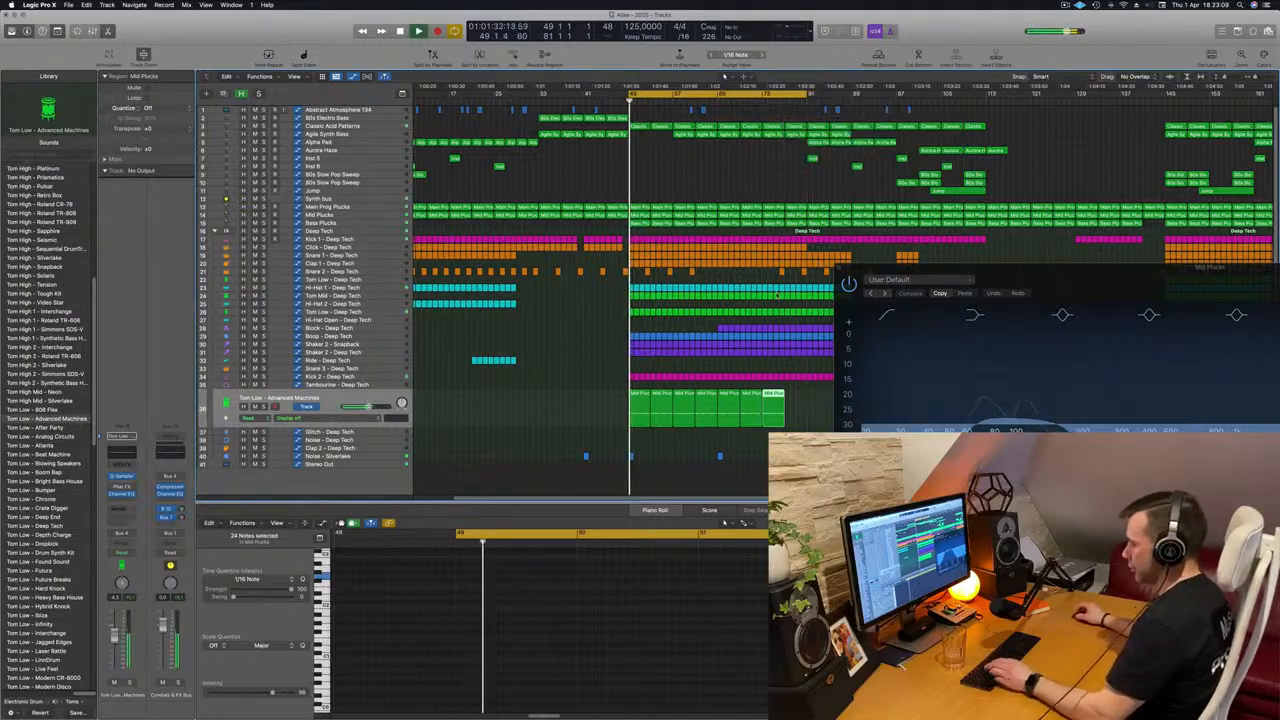
key("super+r")
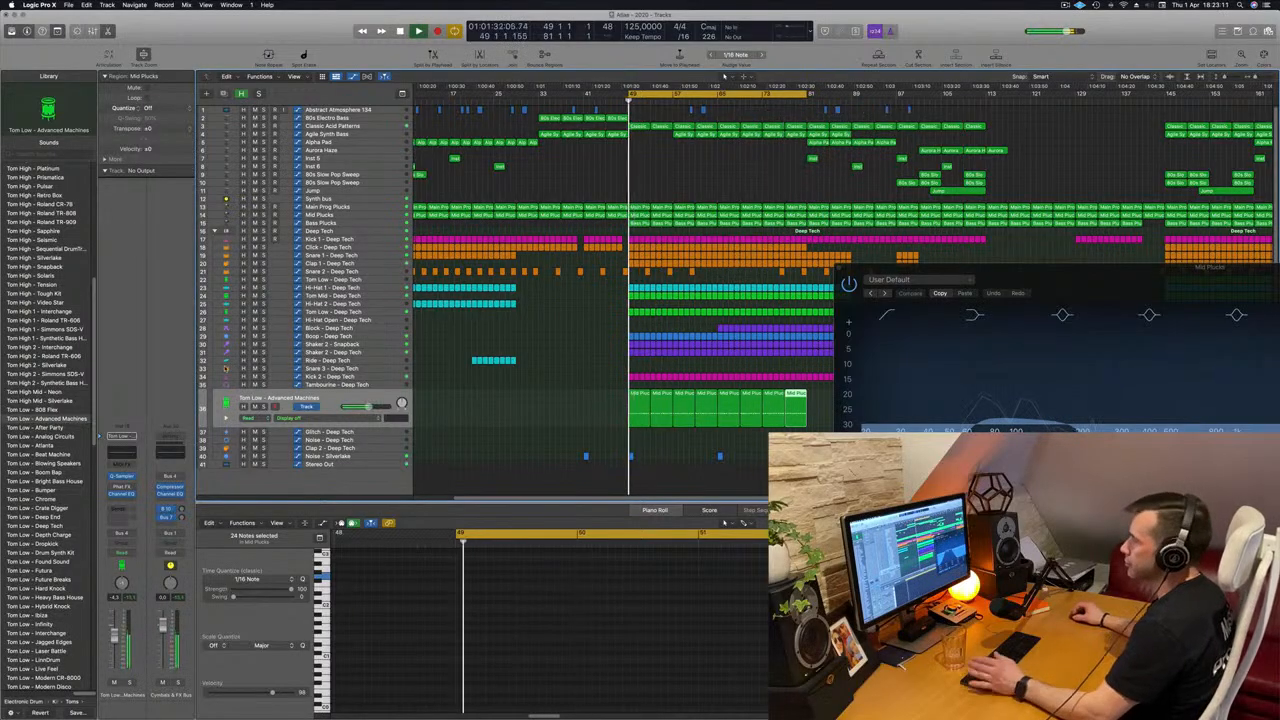
key("space")
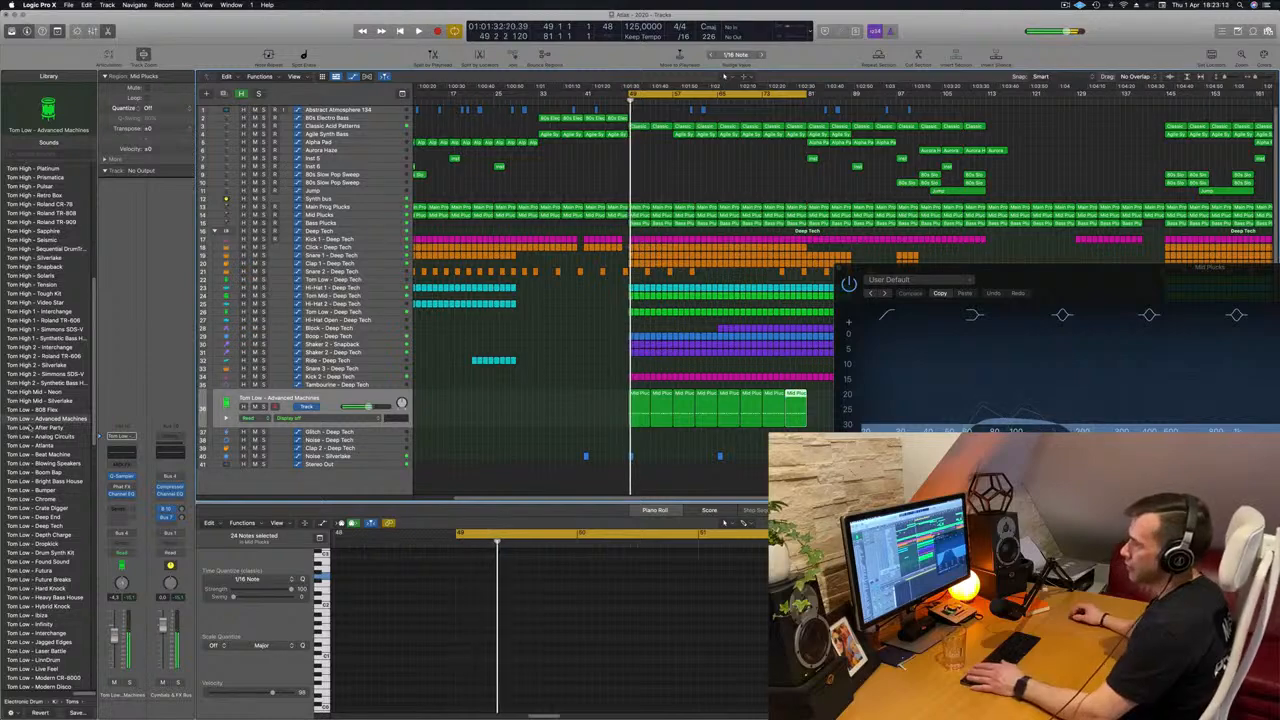
Try the Tom Low sounds 808 Flex, Analog Circuits, Beat Machine, Blowing Speakers and Bright Bass House during looped playback.
left_click(42, 411)
key("space")
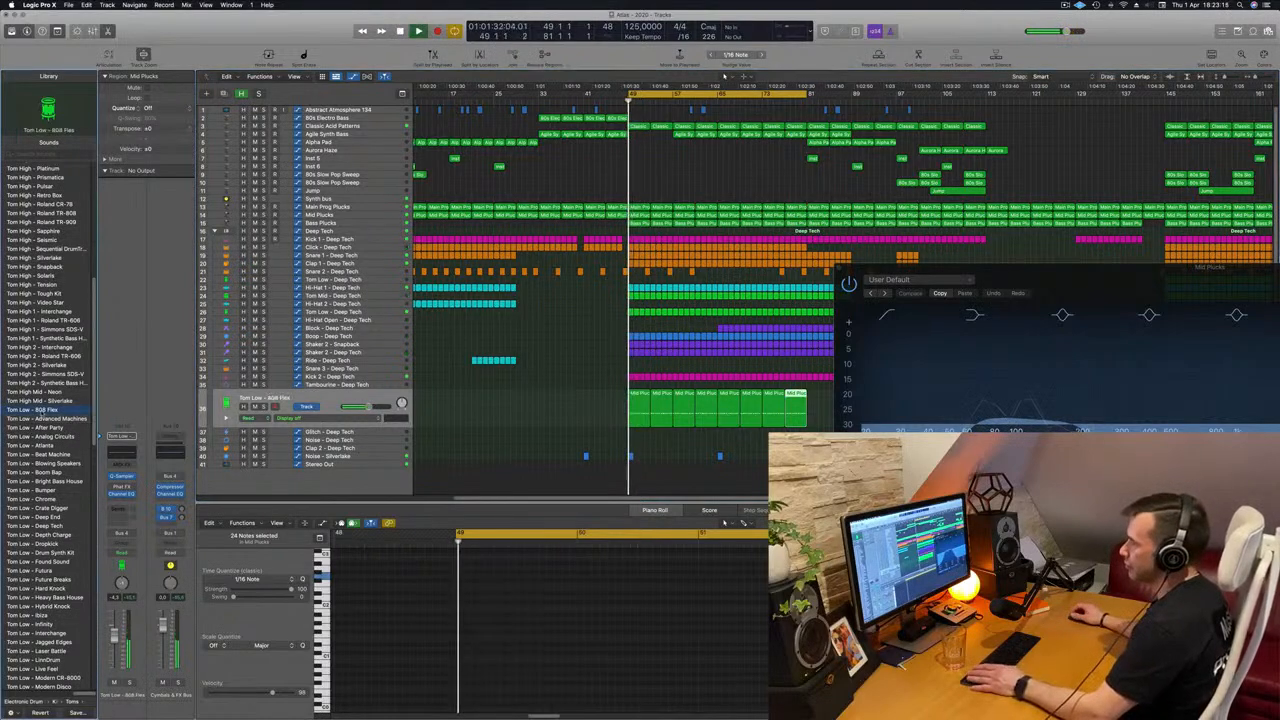
left_click(41, 438)
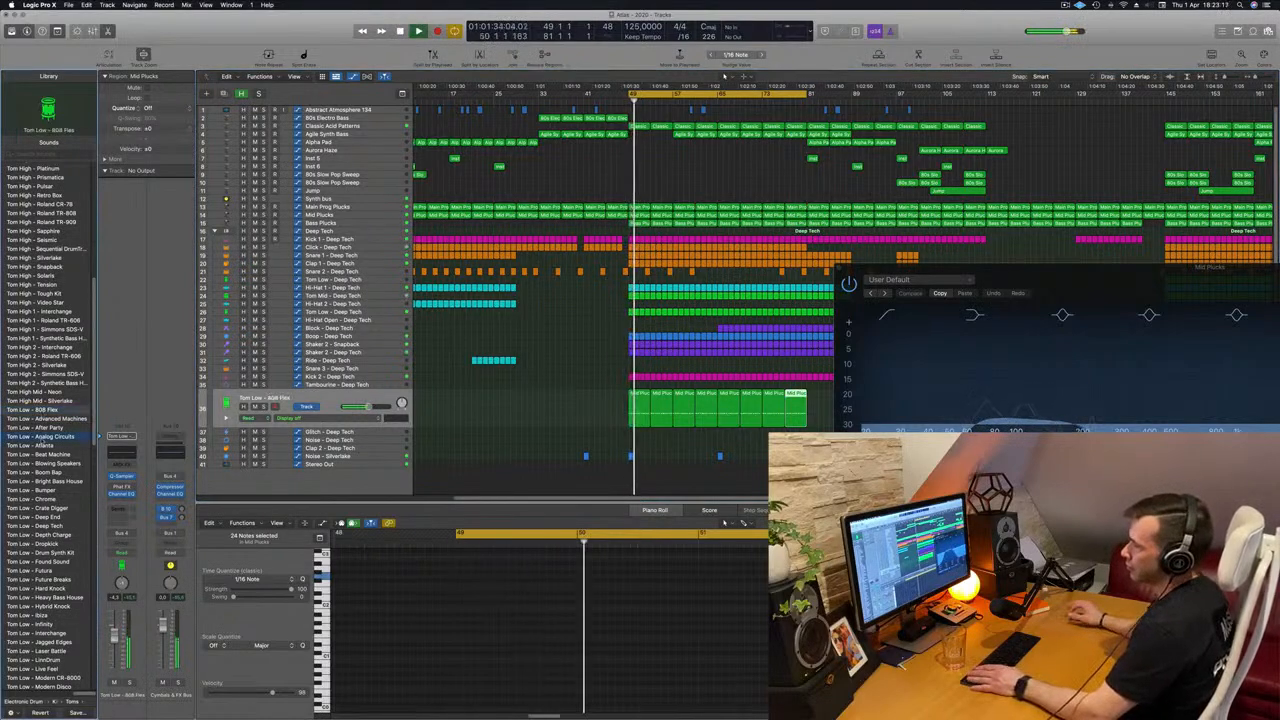
key("Return")
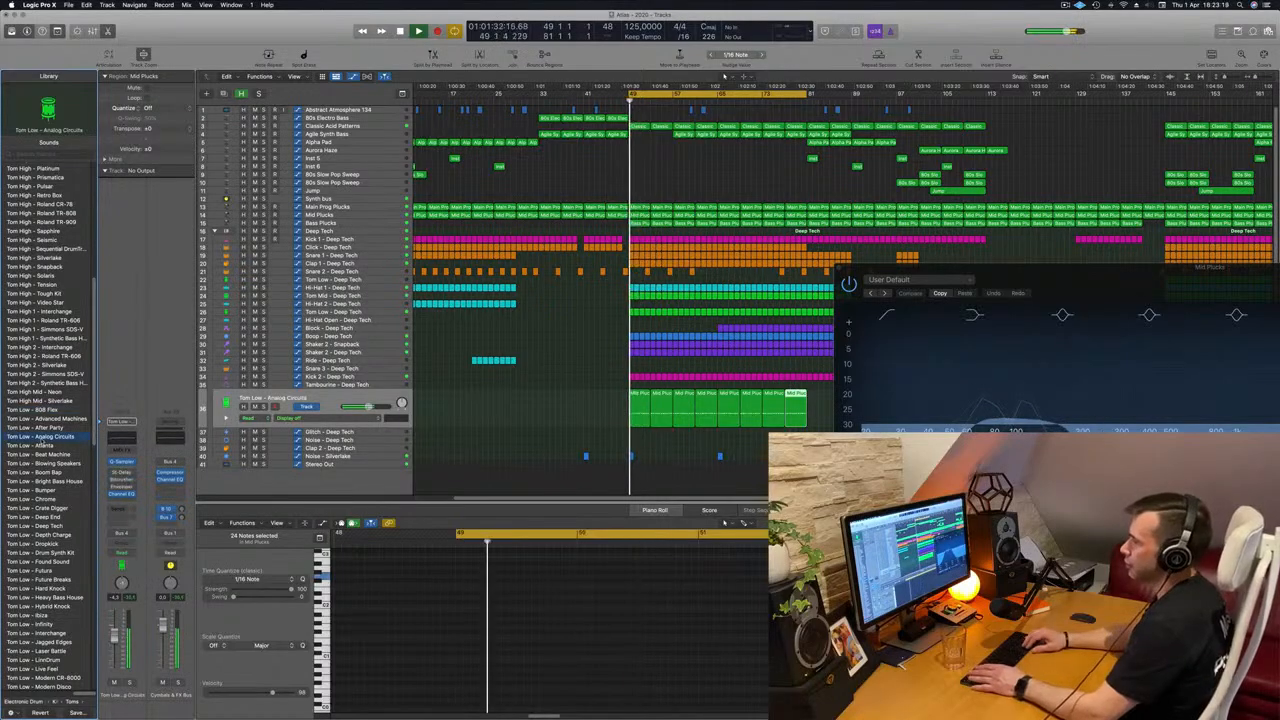
key("Down")
key("Down")
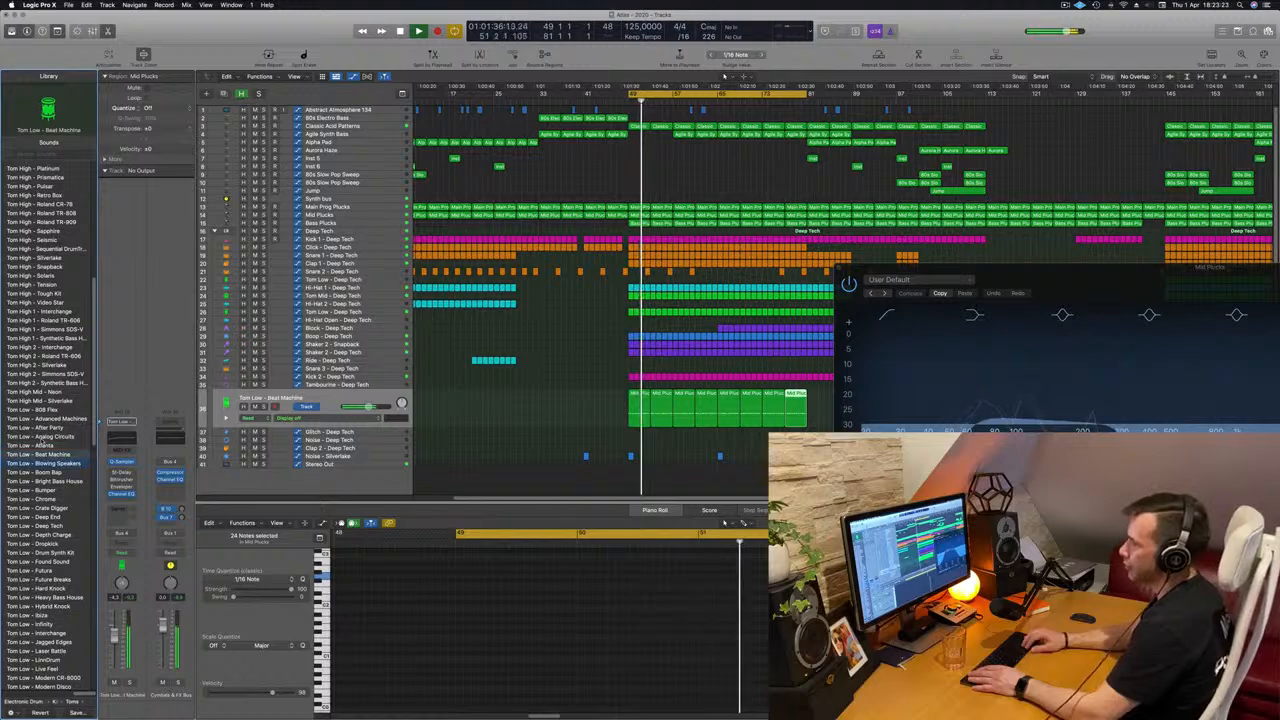
key("Down")
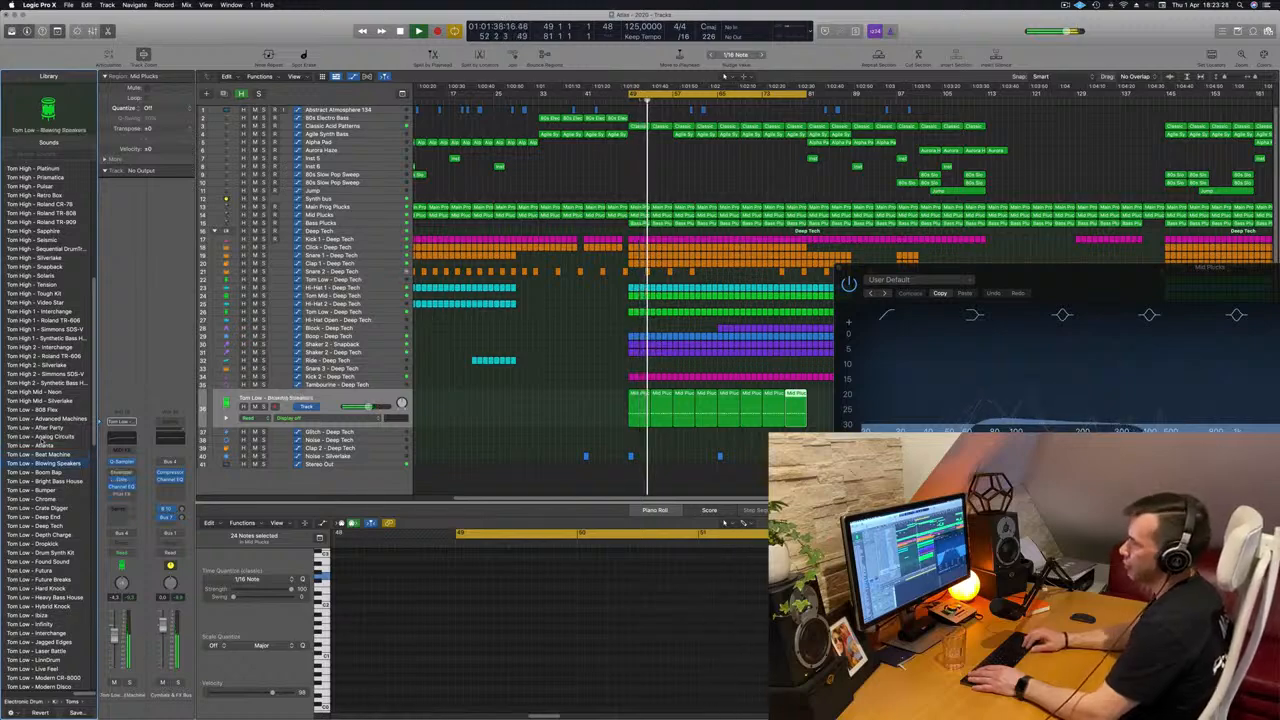
key("Down")
key("Down")
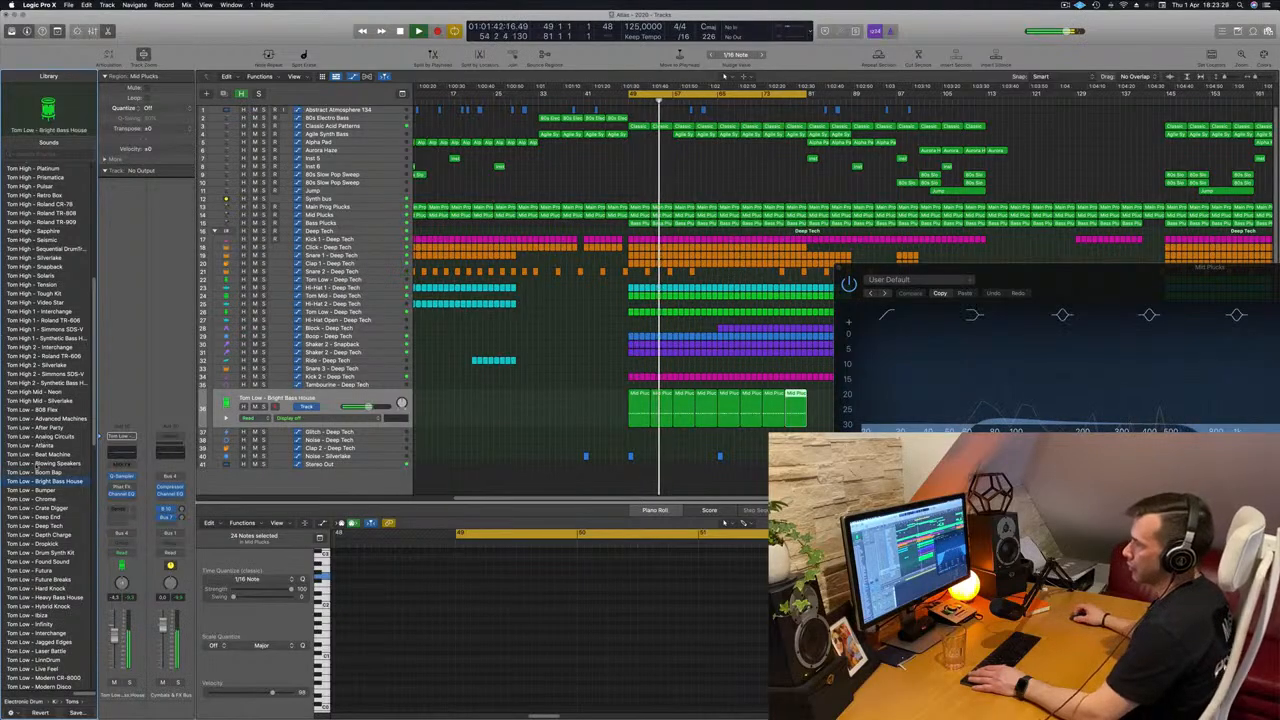
Compare the Bumper, Chrome and Crate Digger low toms, keep Tom Low - Chrome, and select the Glitch - Deep Tech track.
scroll(36, 467, "down", 5)
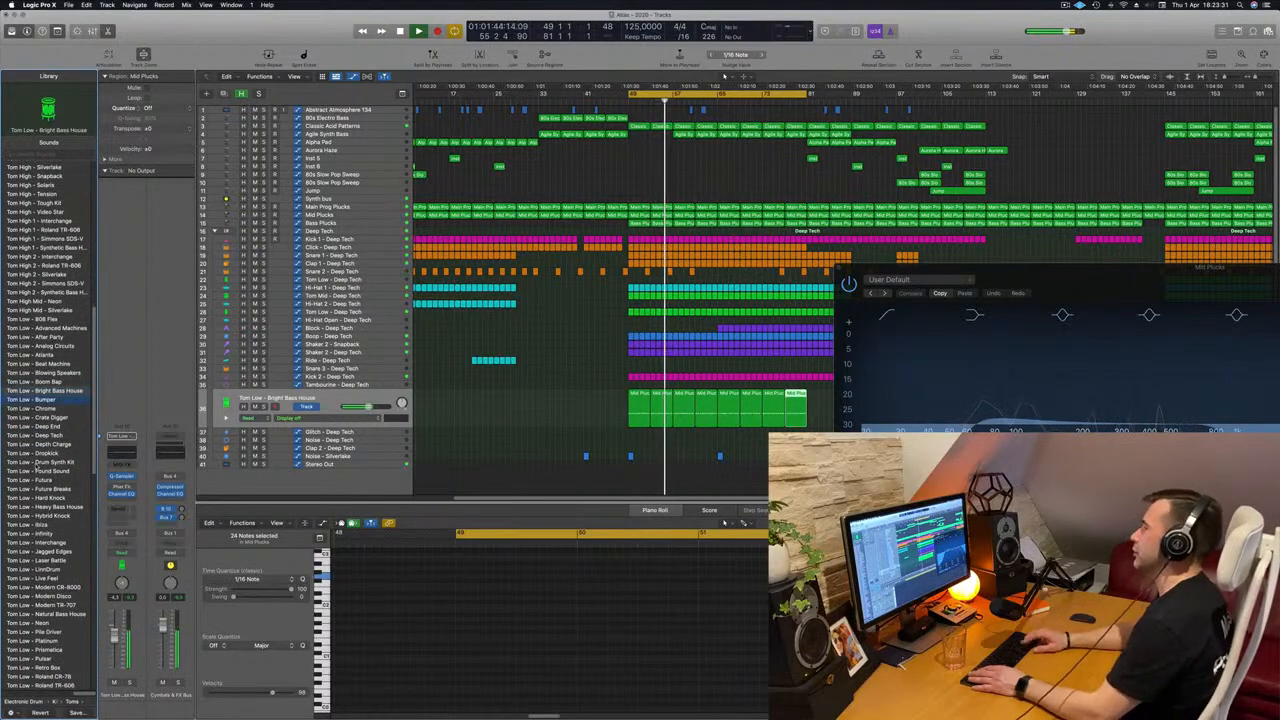
key("Down")
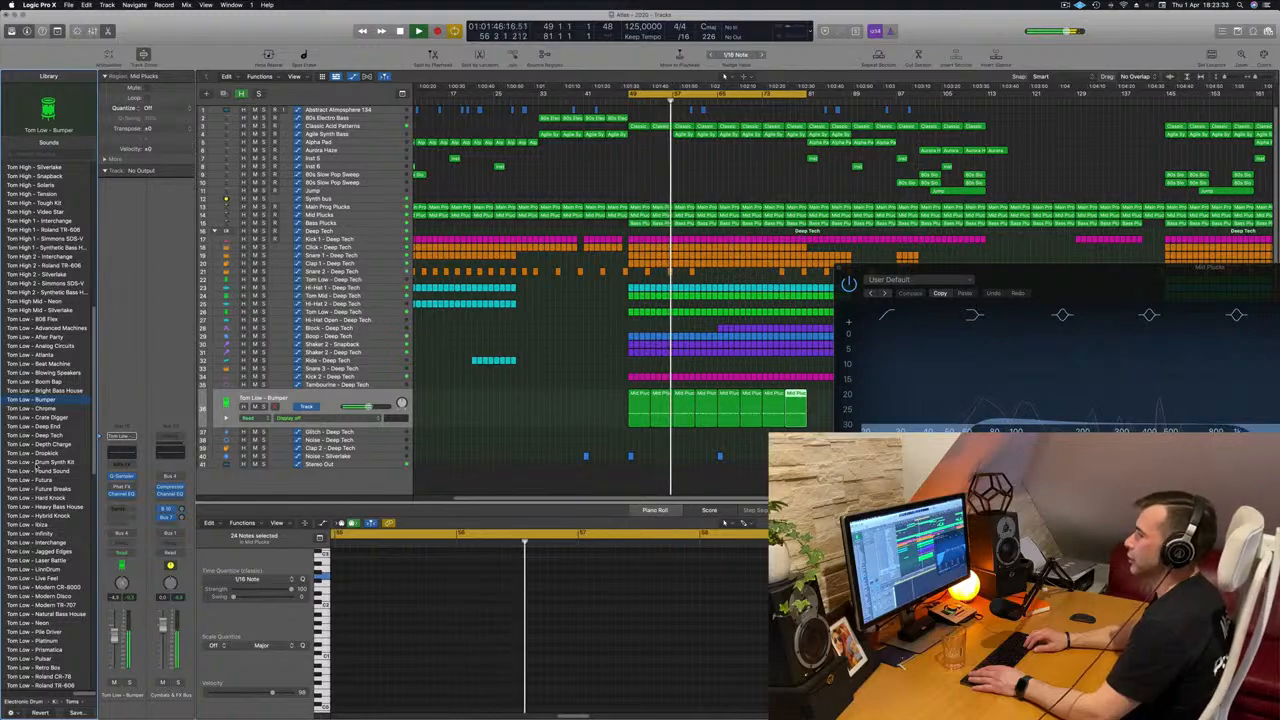
key("Down")
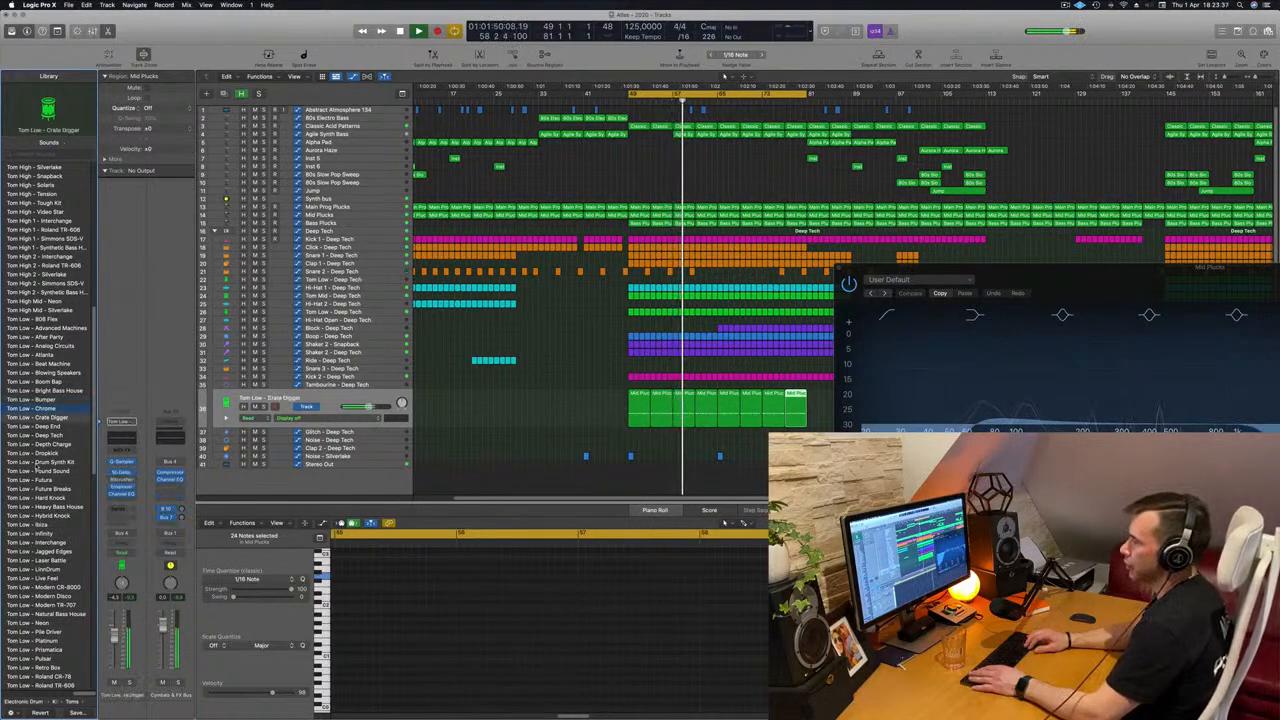
key("Up")
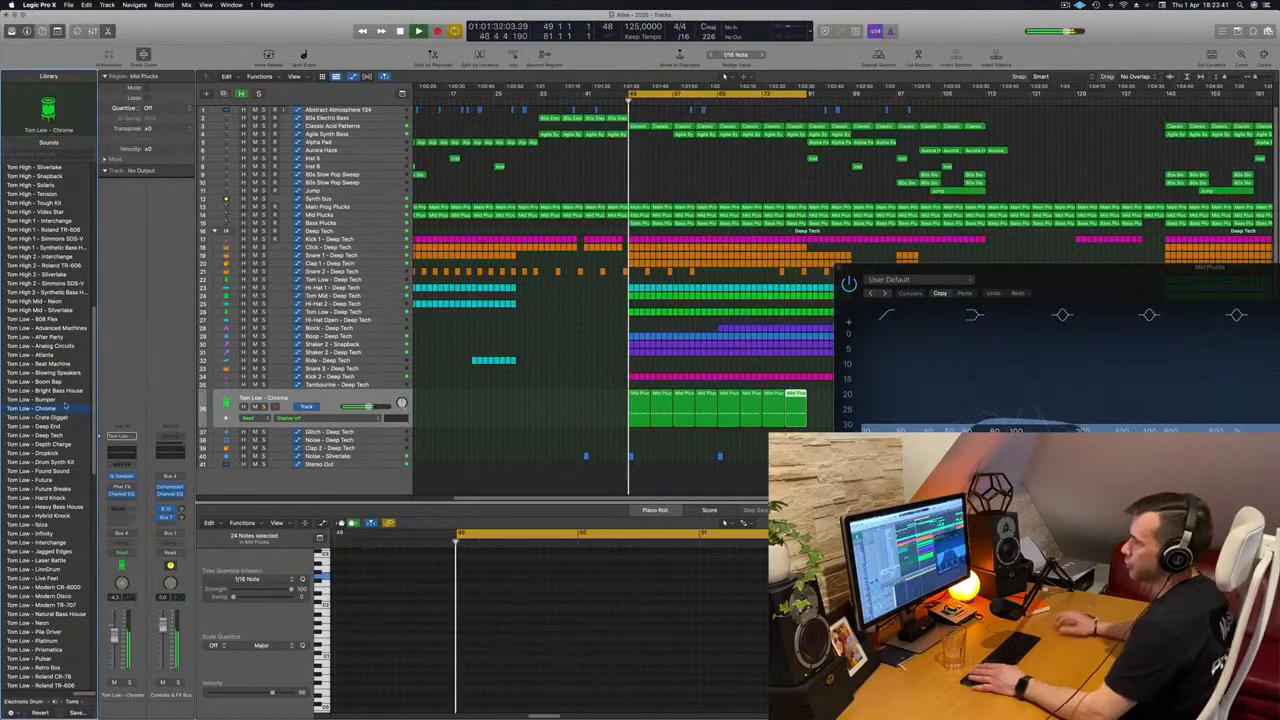
key("Down")
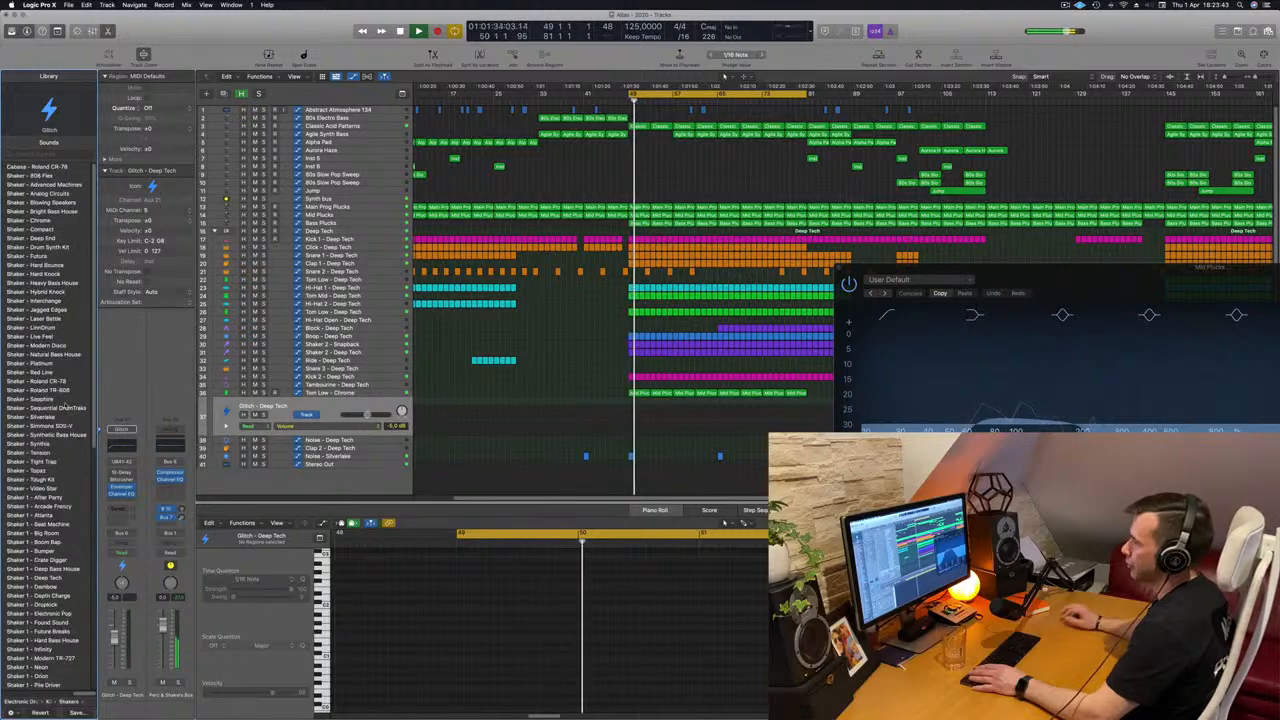
Try other sounds on the Tom Low - Chrome track, stepping through Advanced Machines, After Party, Analog Circuits and Beat Machine during playback.
left_click(369, 392)
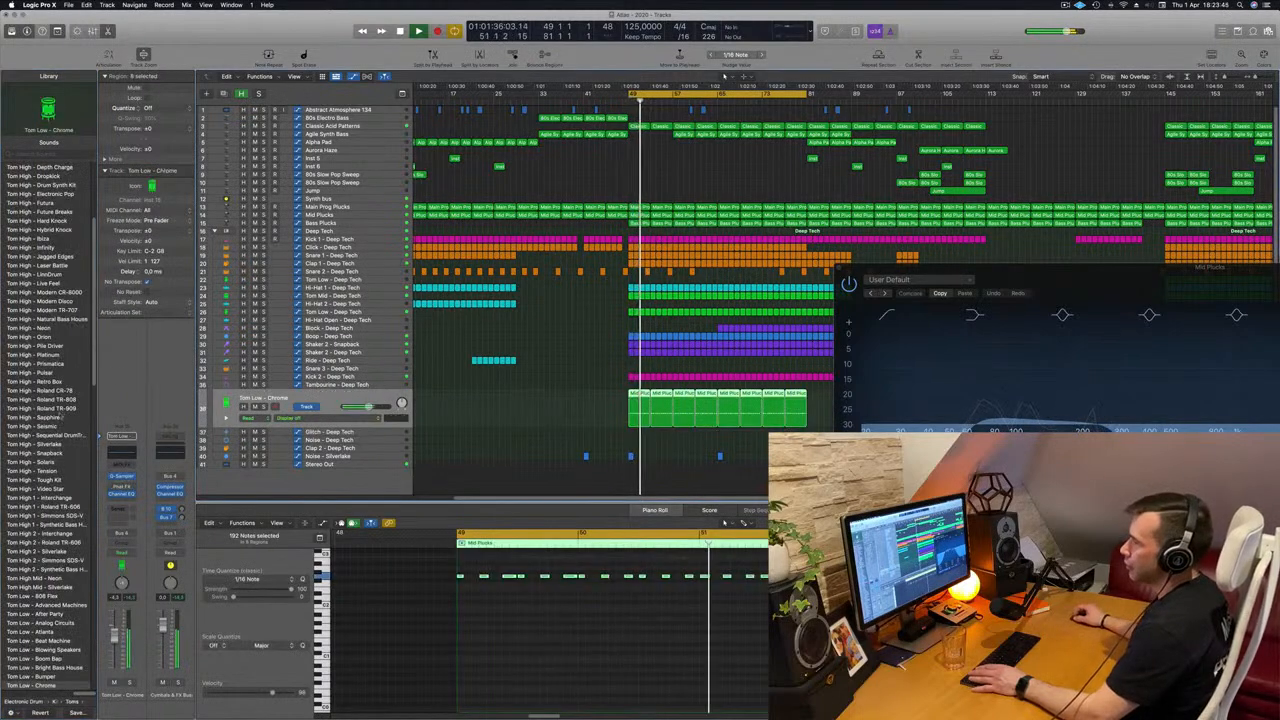
scroll(50, 415, "down", 6)
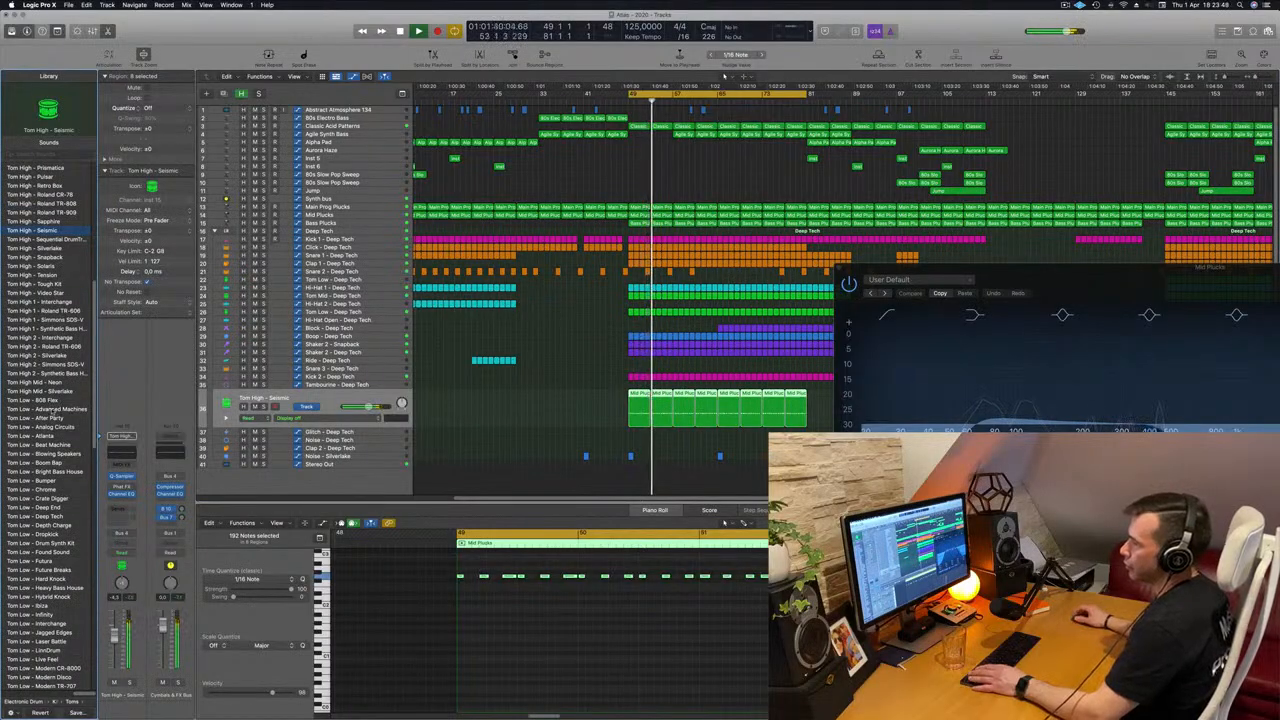
left_click(47, 409)
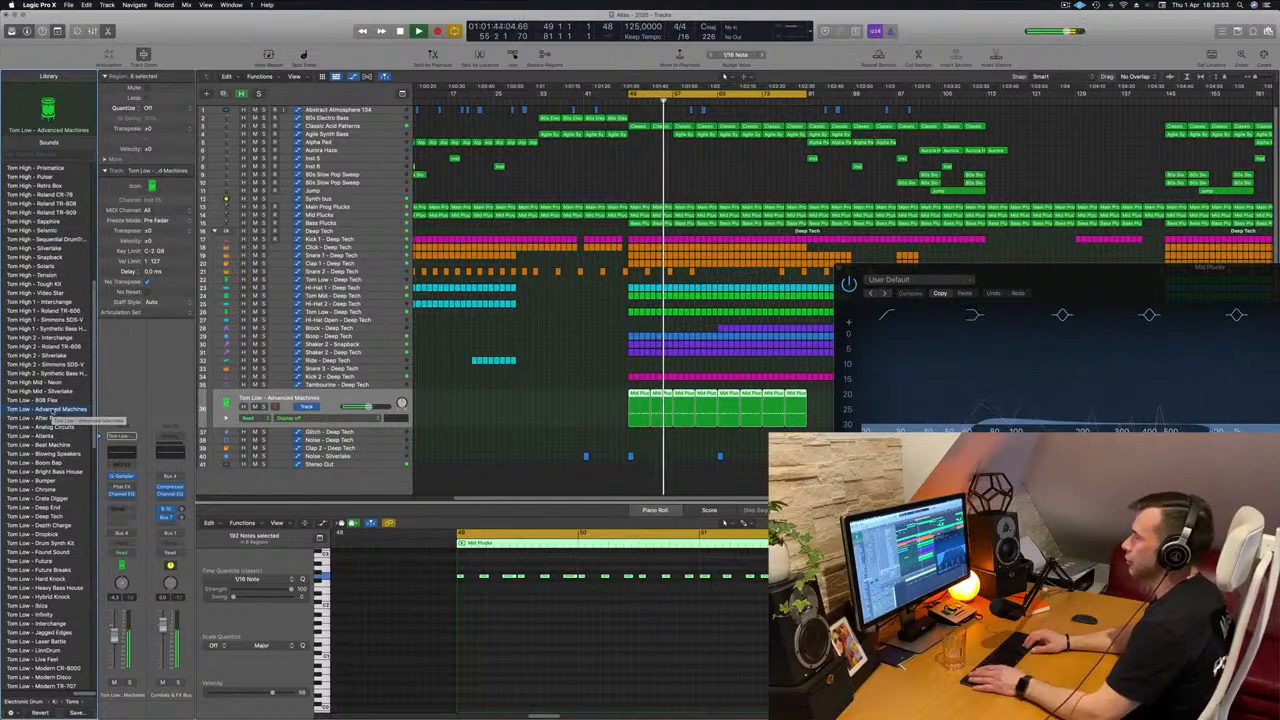
key("Down")
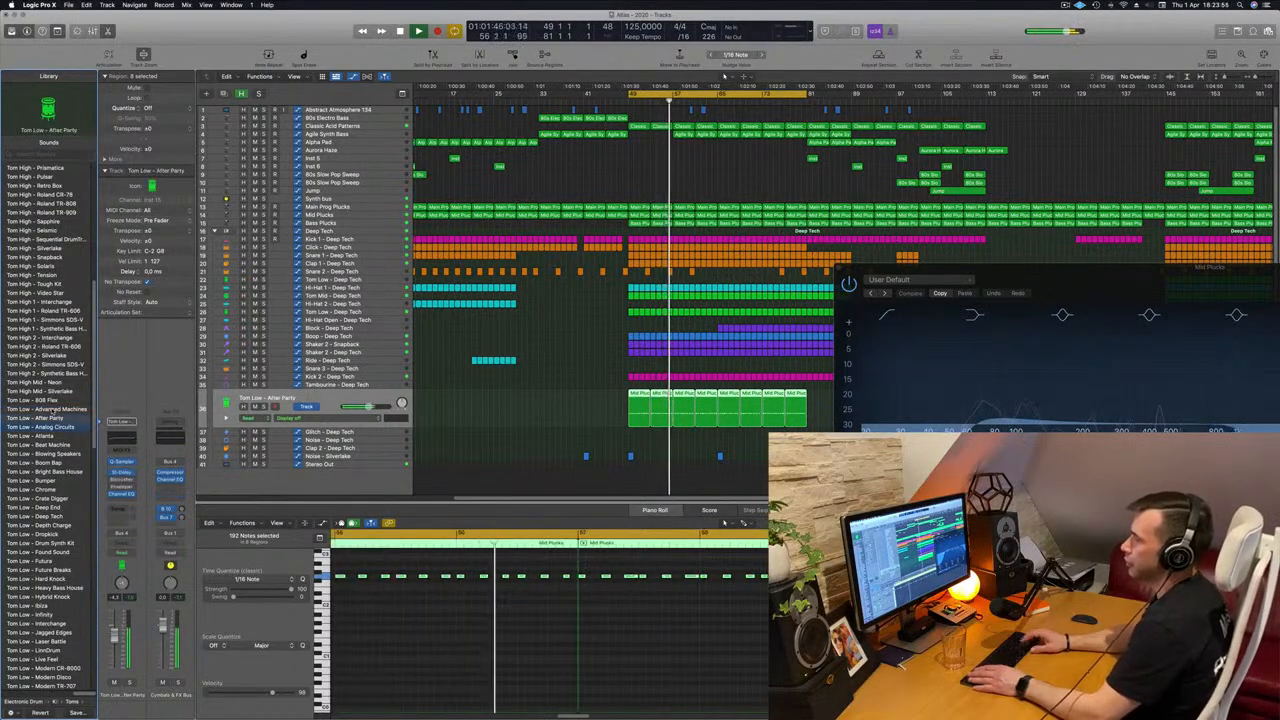
key("Down")
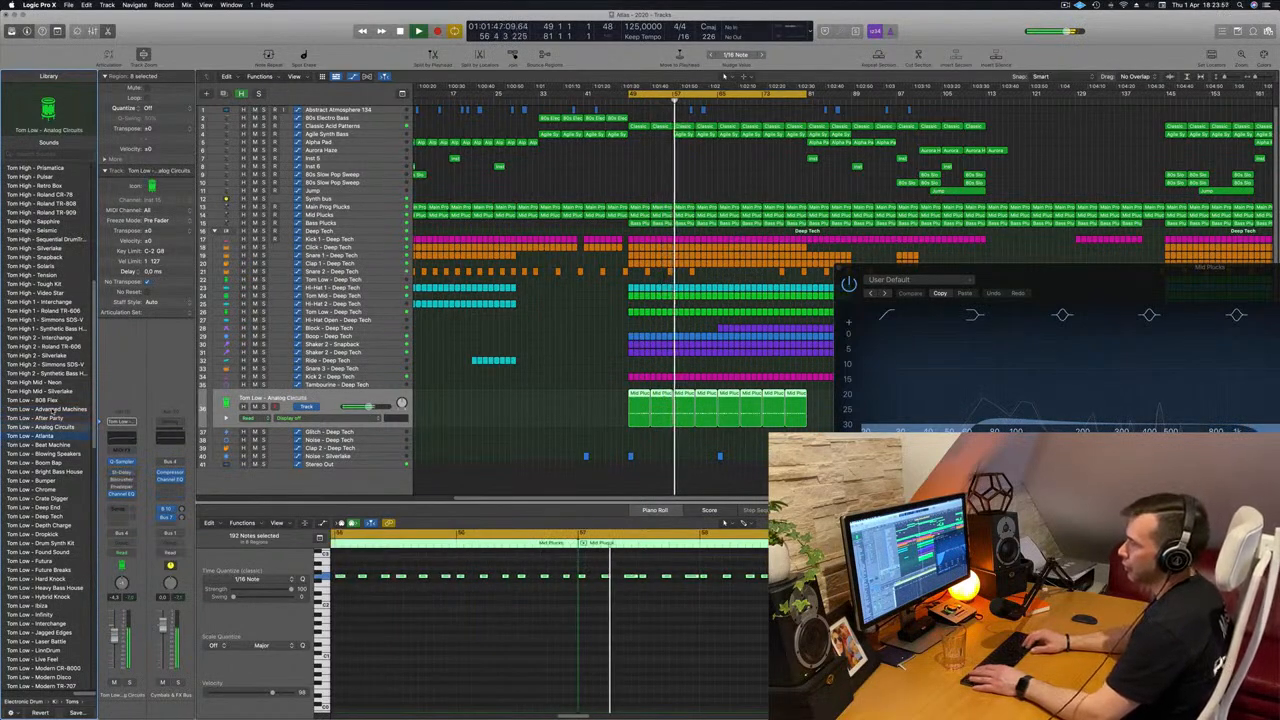
key("Down")
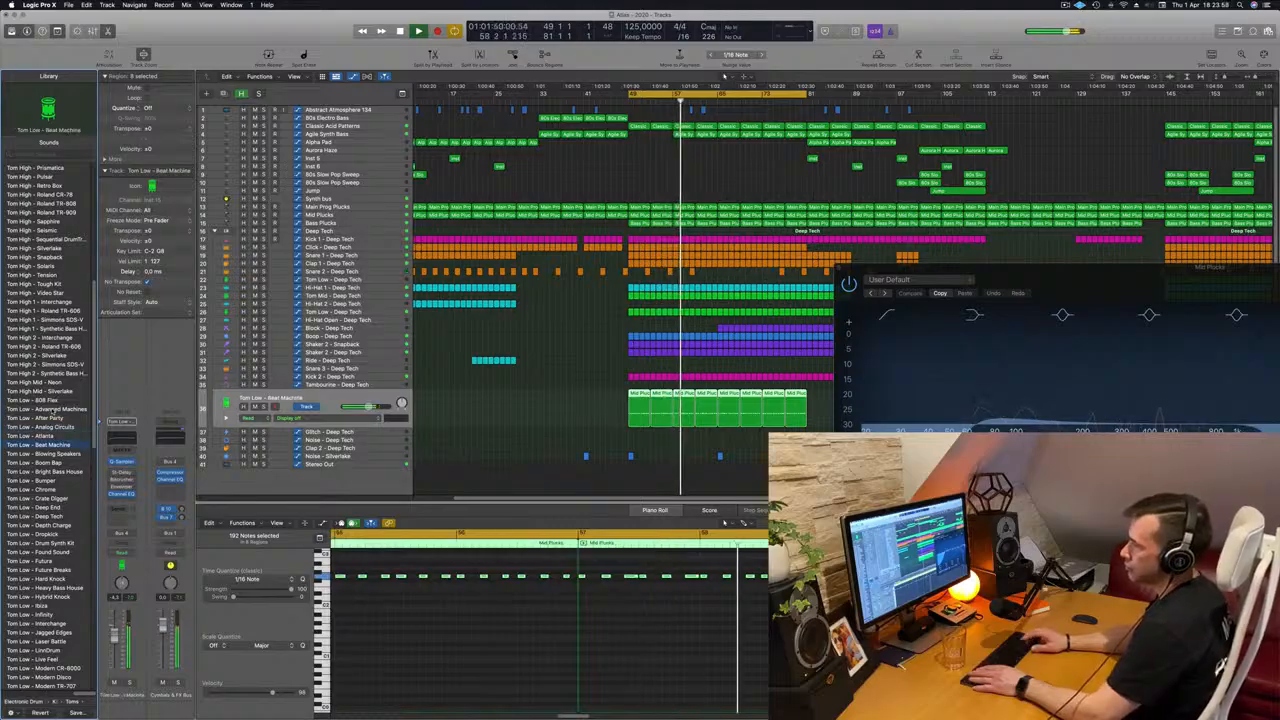
key("Down")
key("Down")
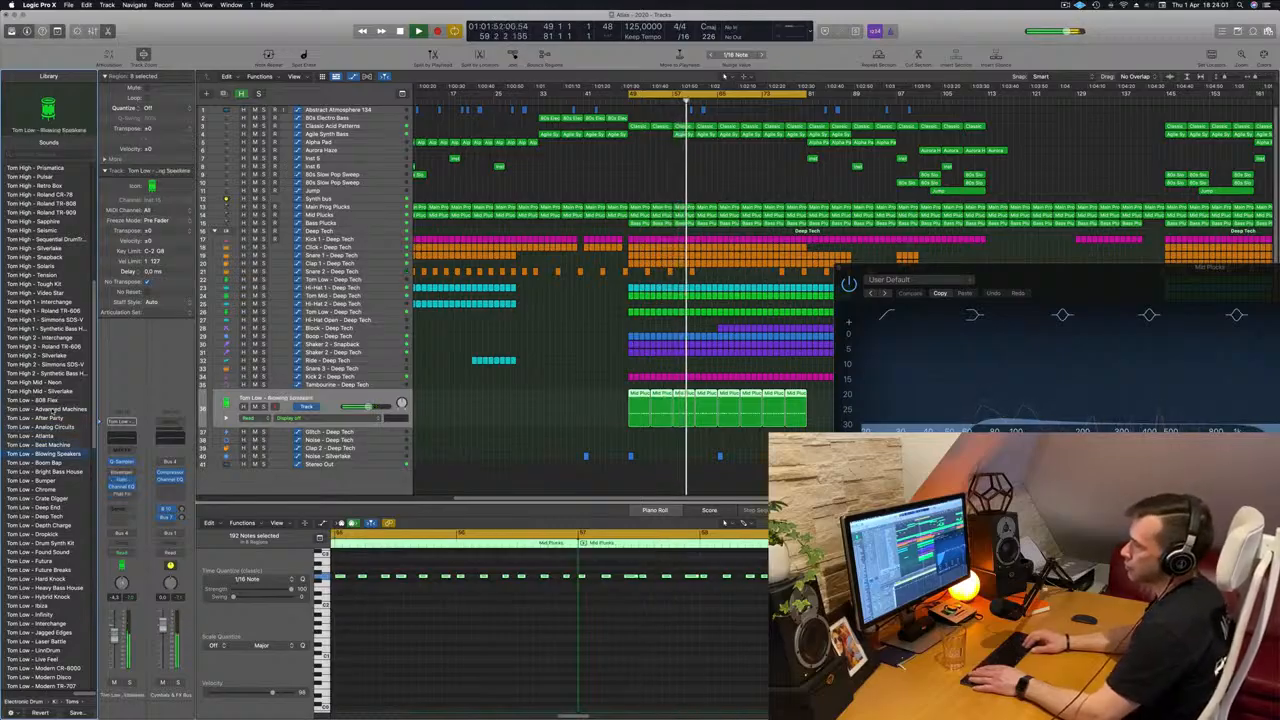
Compare the Bright Bass House and Bumper low toms, load Tom Low - Chrome again, and restart playback.
key("Down")
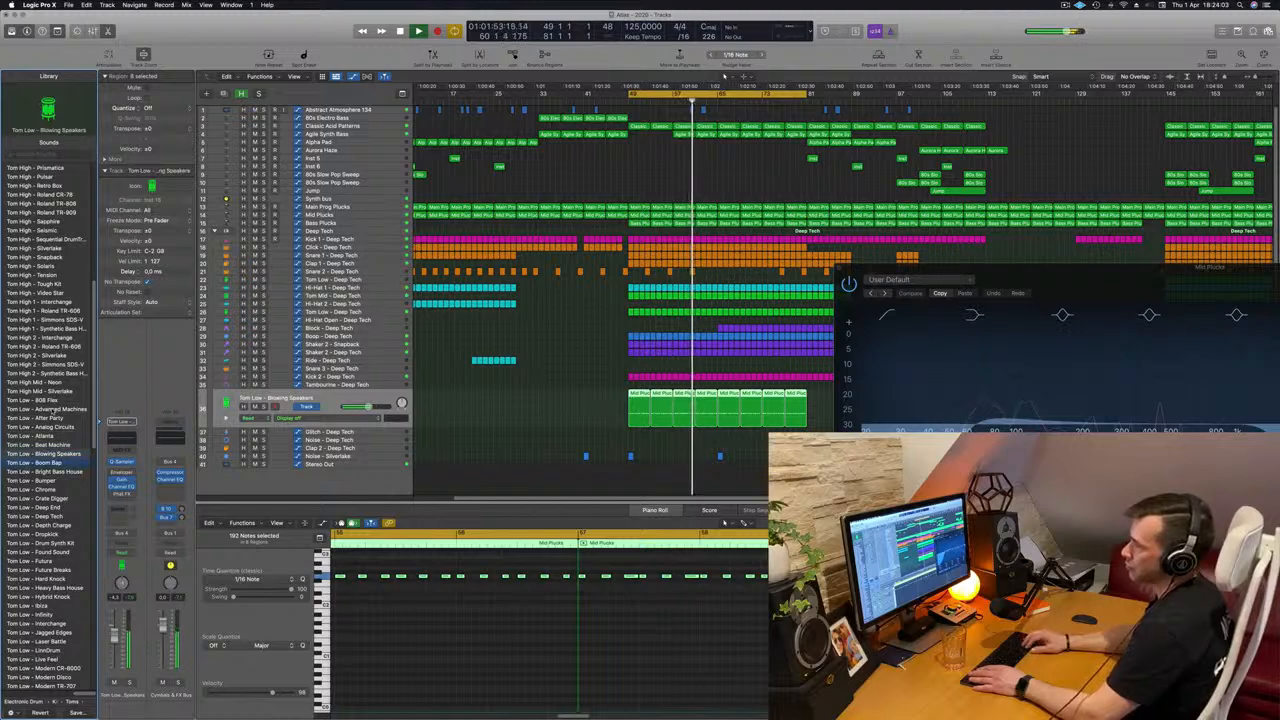
key("Down")
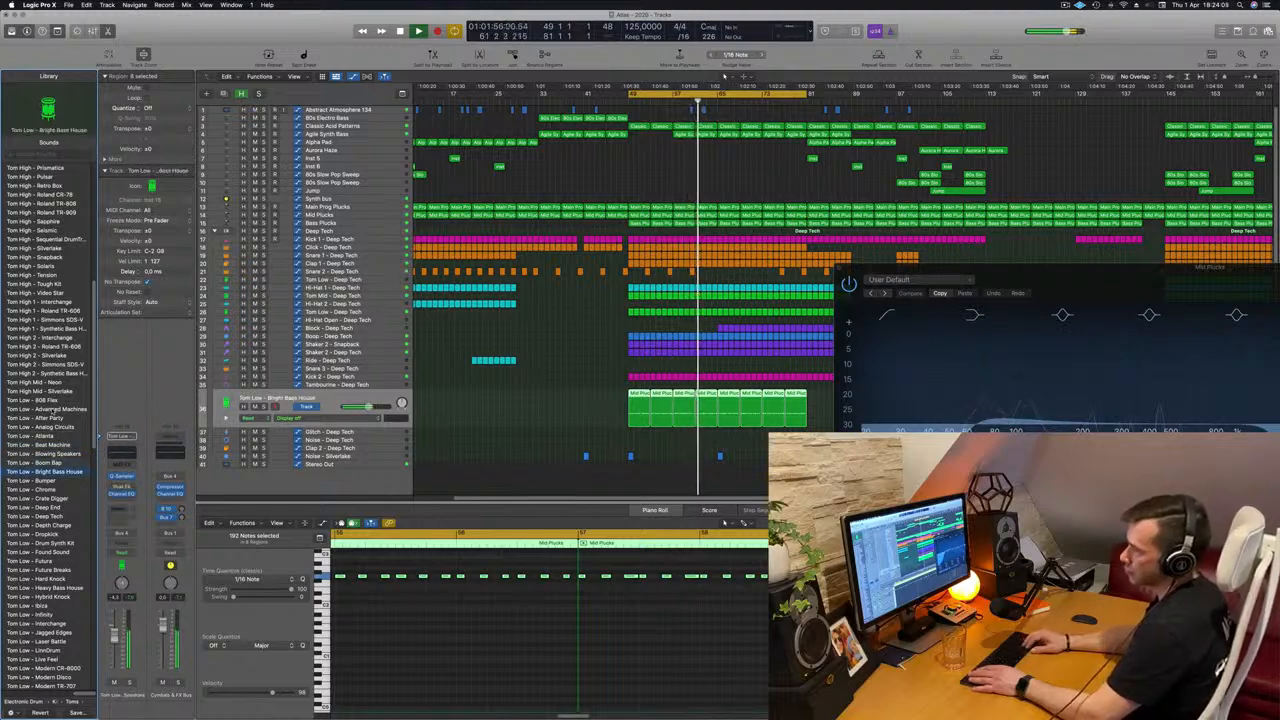
key("Down")
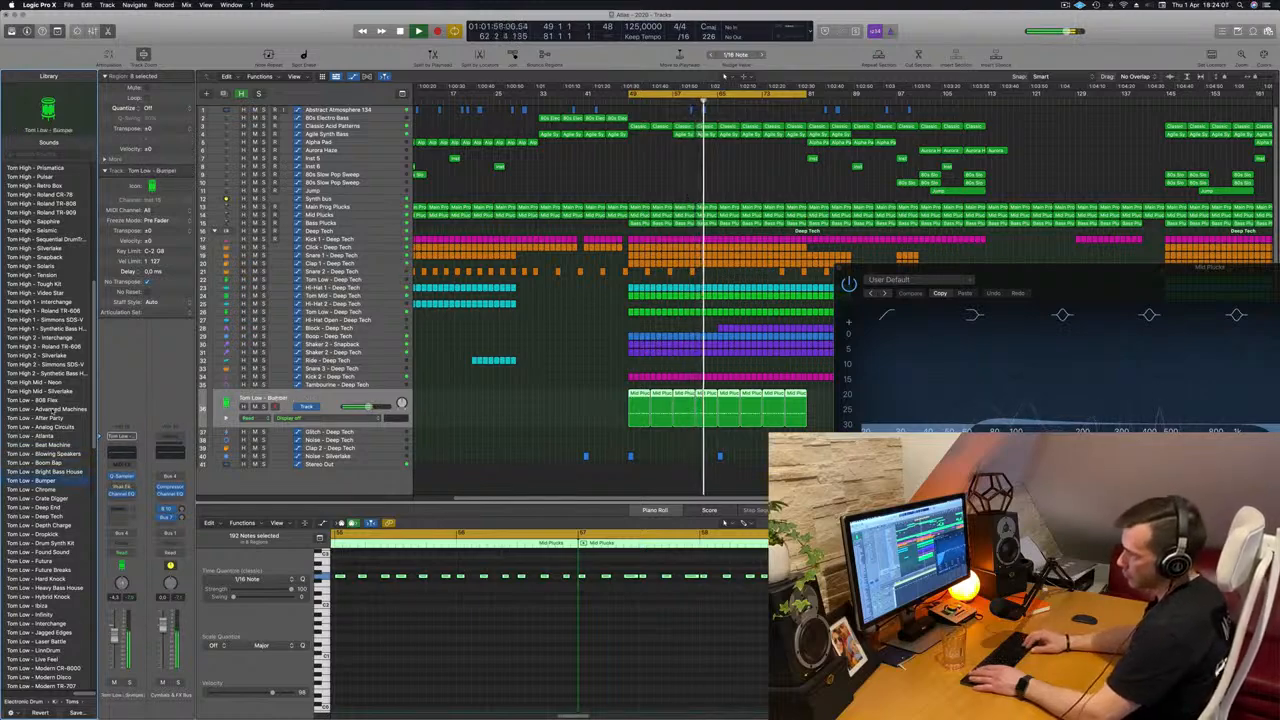
key("Down")
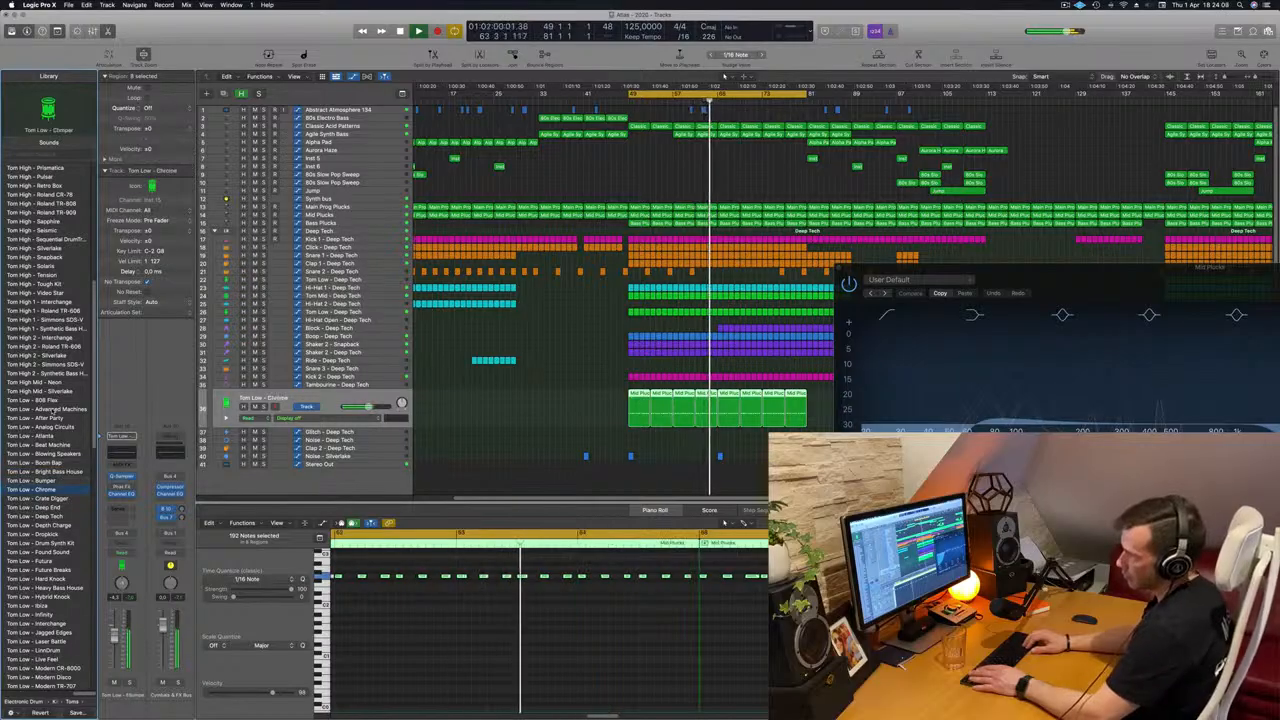
key("space")
key("space")
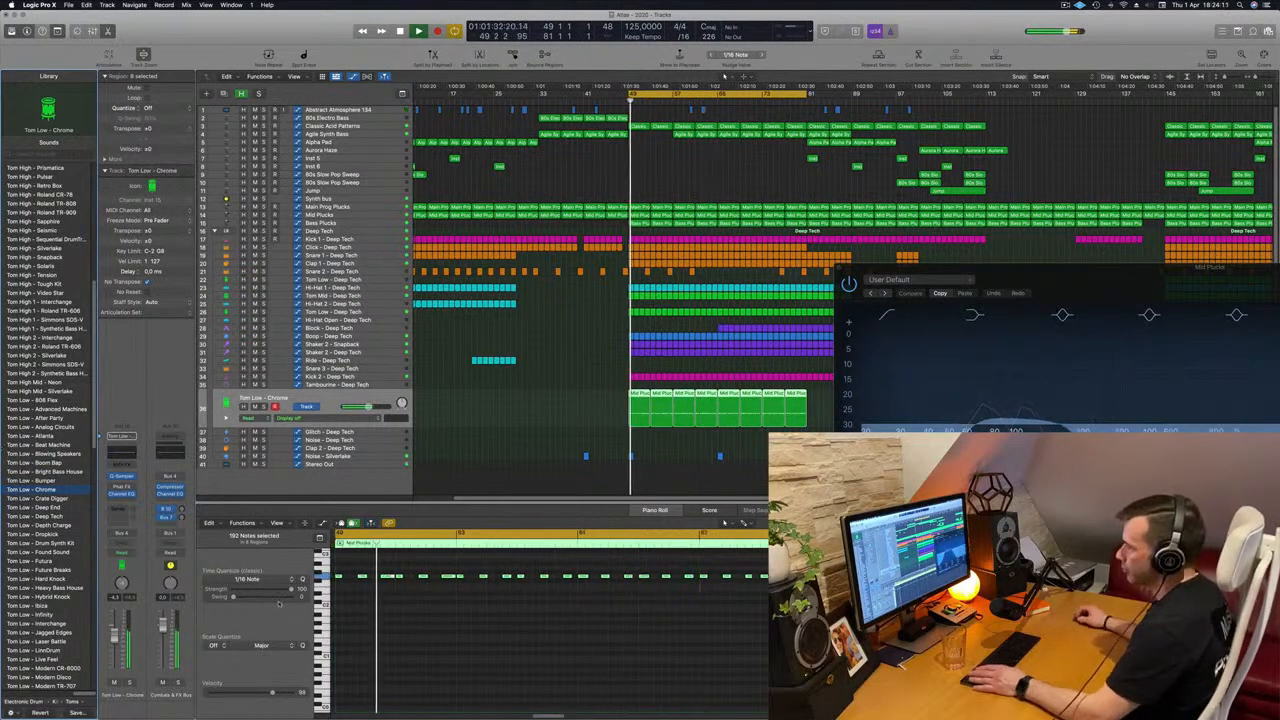
Solo the low tom track, stop playback, and transpose all its selected notes down two octaves.
left_click(263, 406)
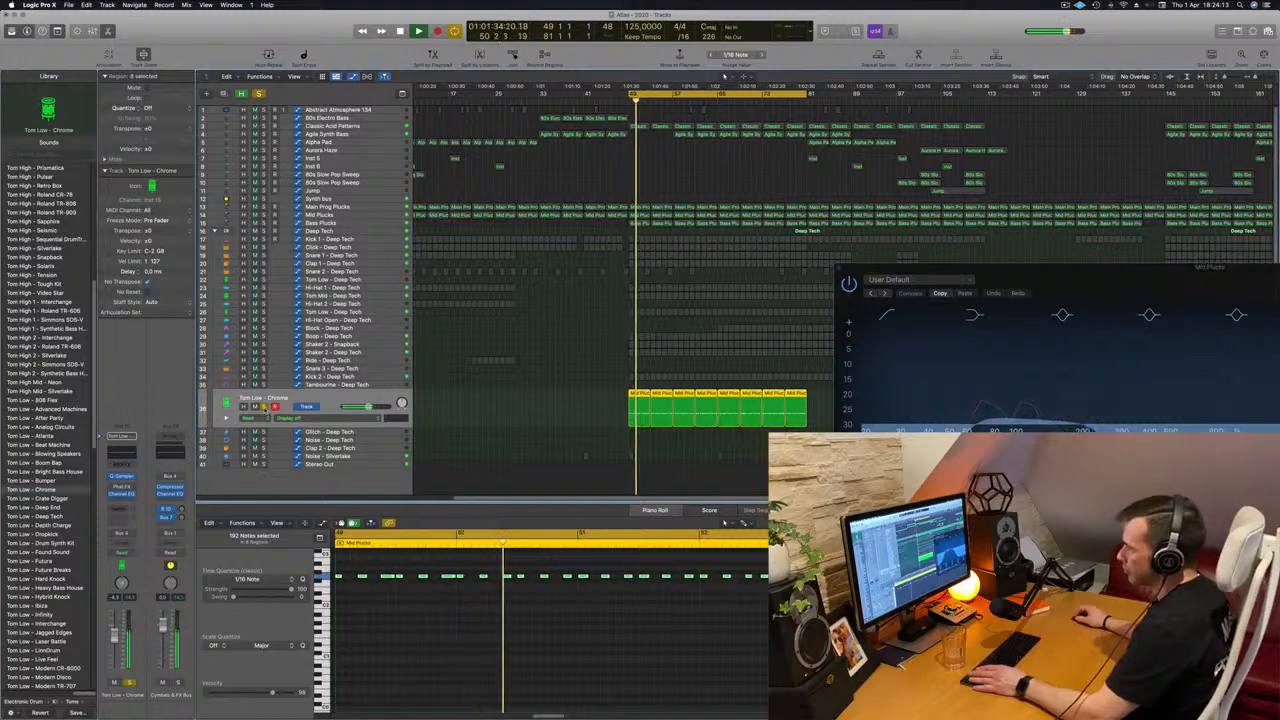
left_click(439, 616)
key("space")
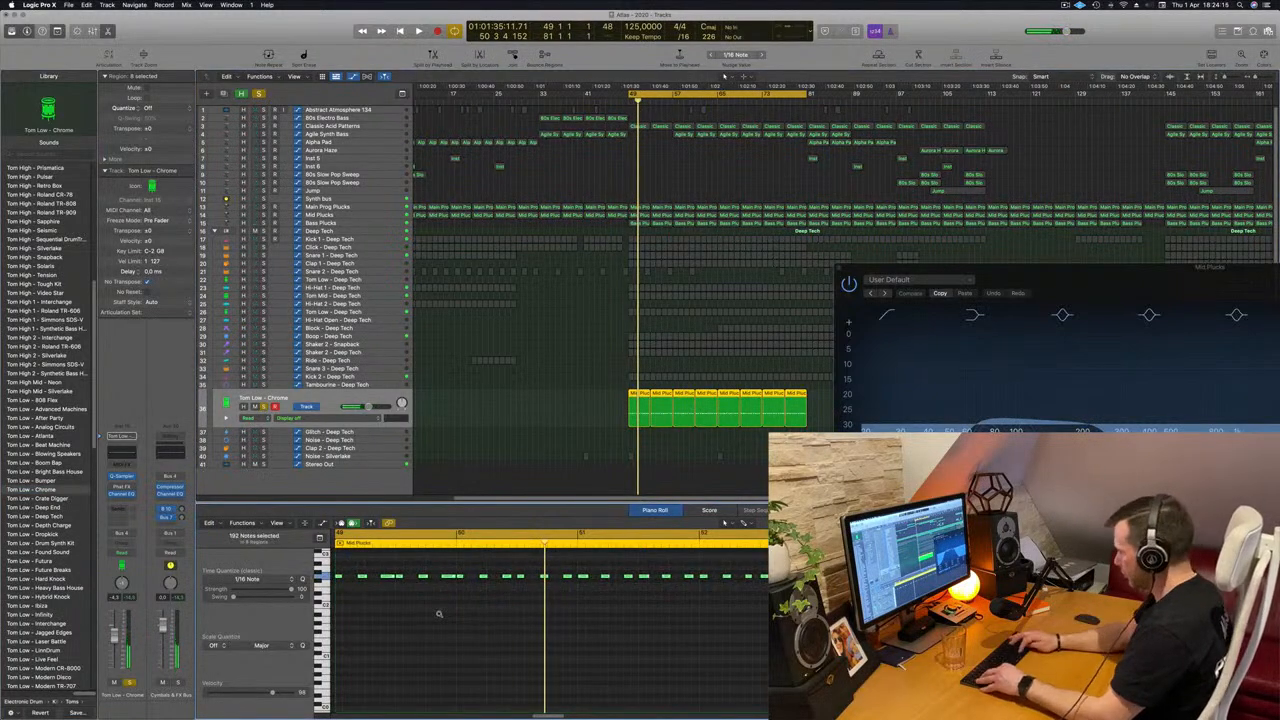
key("shift+alt+Down")
key("shift+alt+Down")
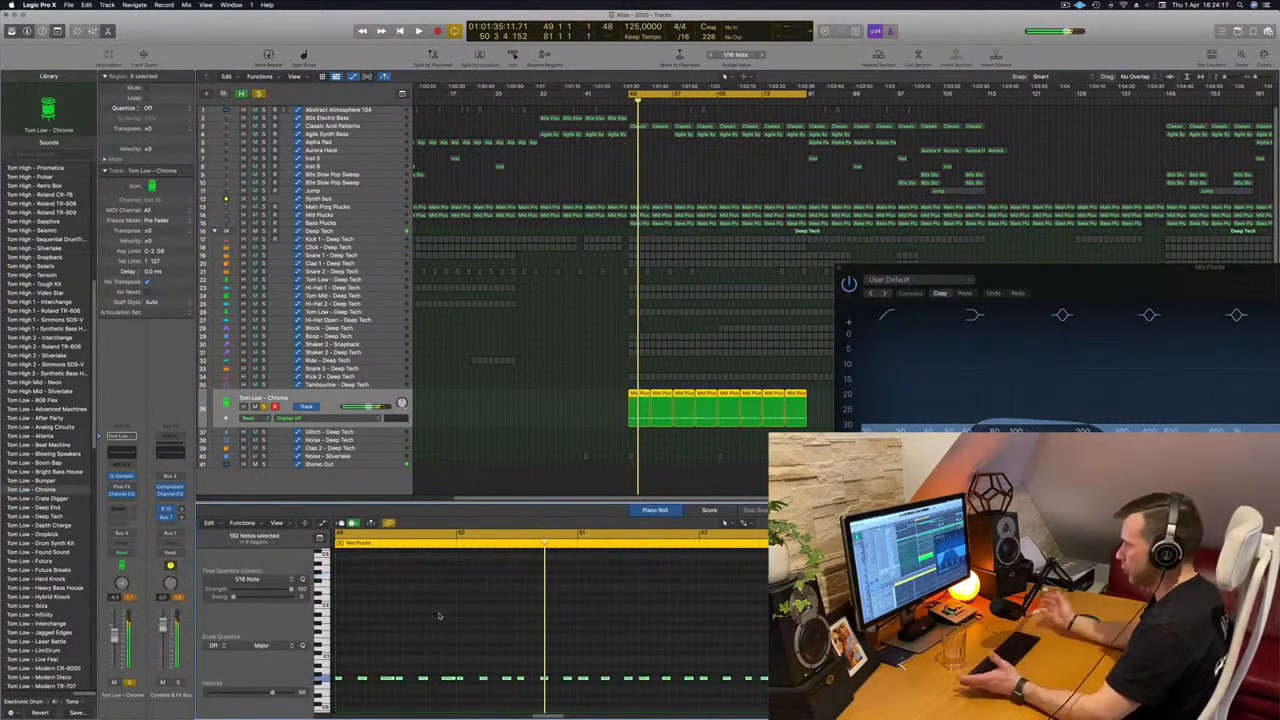
Open the low tom's Quick Sampler, move its window aside, and unsolo the track to hear it in the full mix.
key("space")
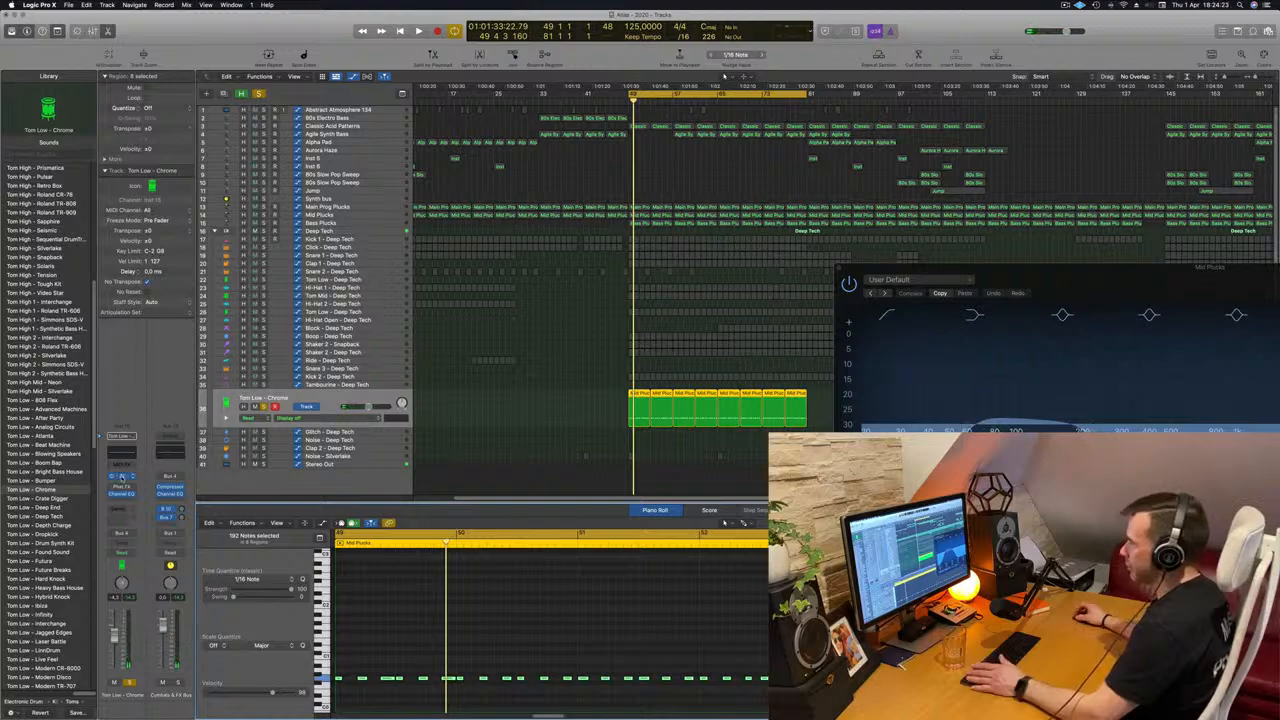
left_click_drag(647, 130, 948, 150)
key("space")
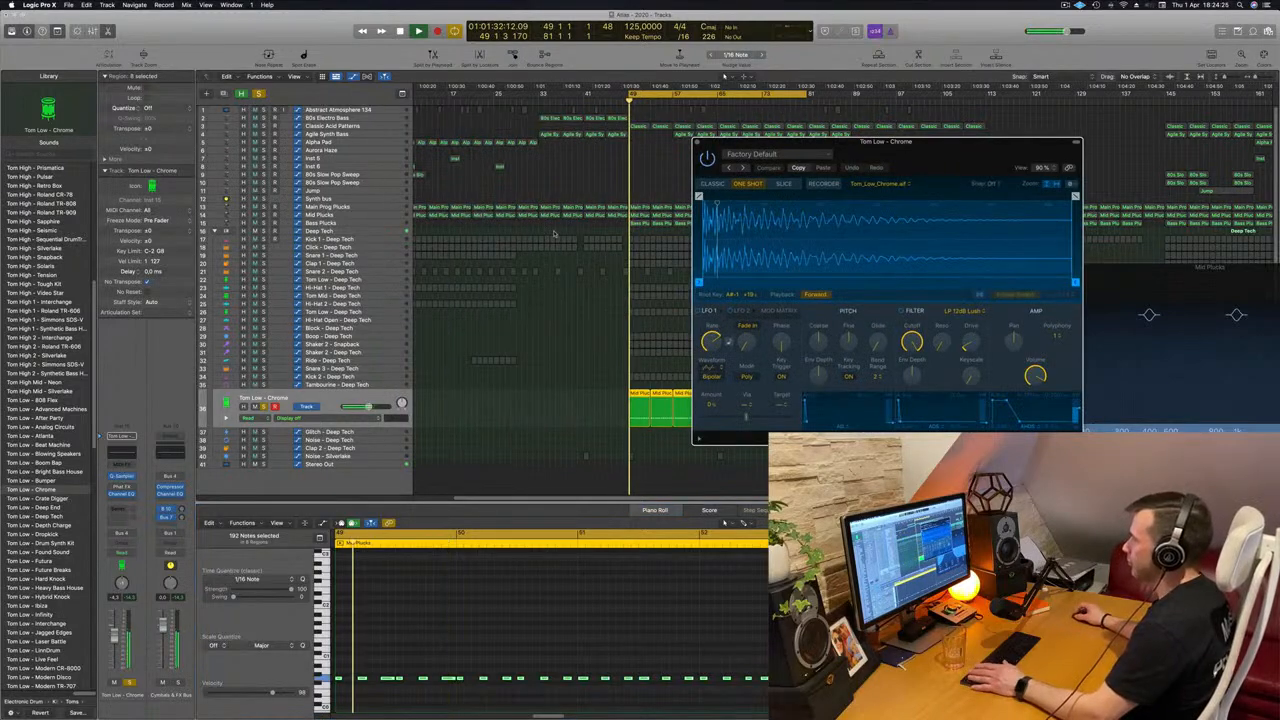
left_click(264, 407)
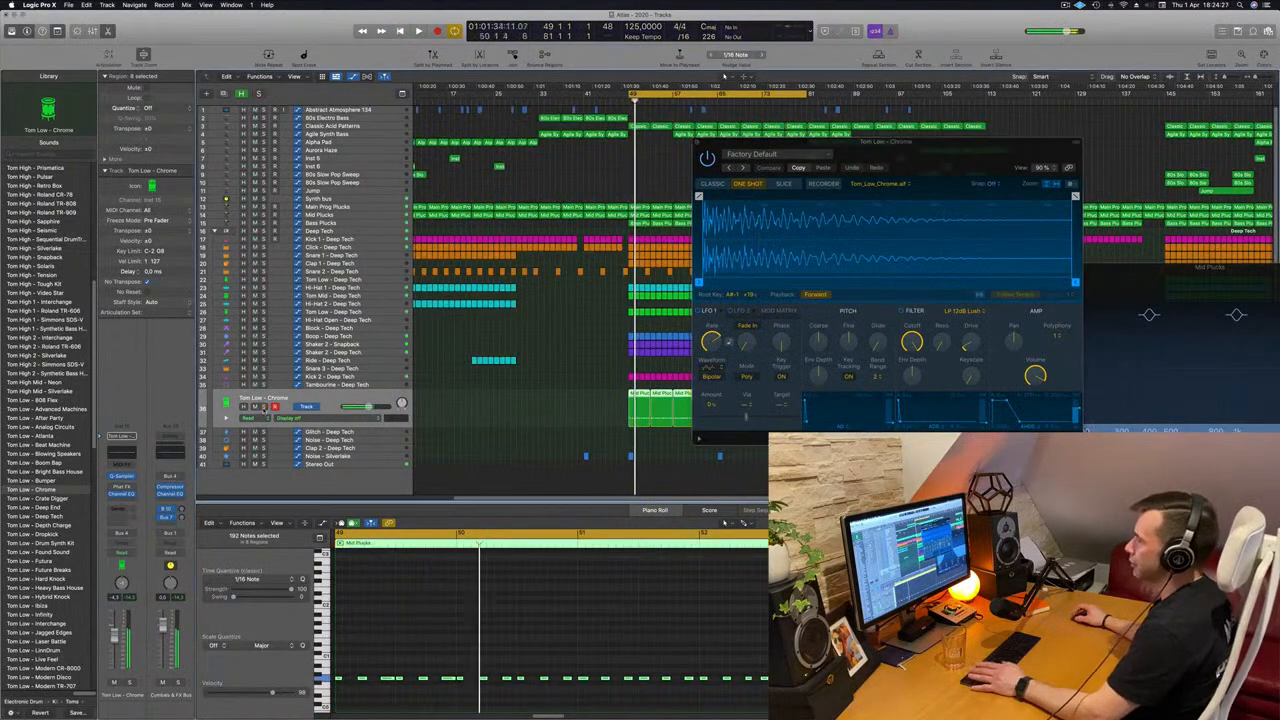
key("space")
key("space")
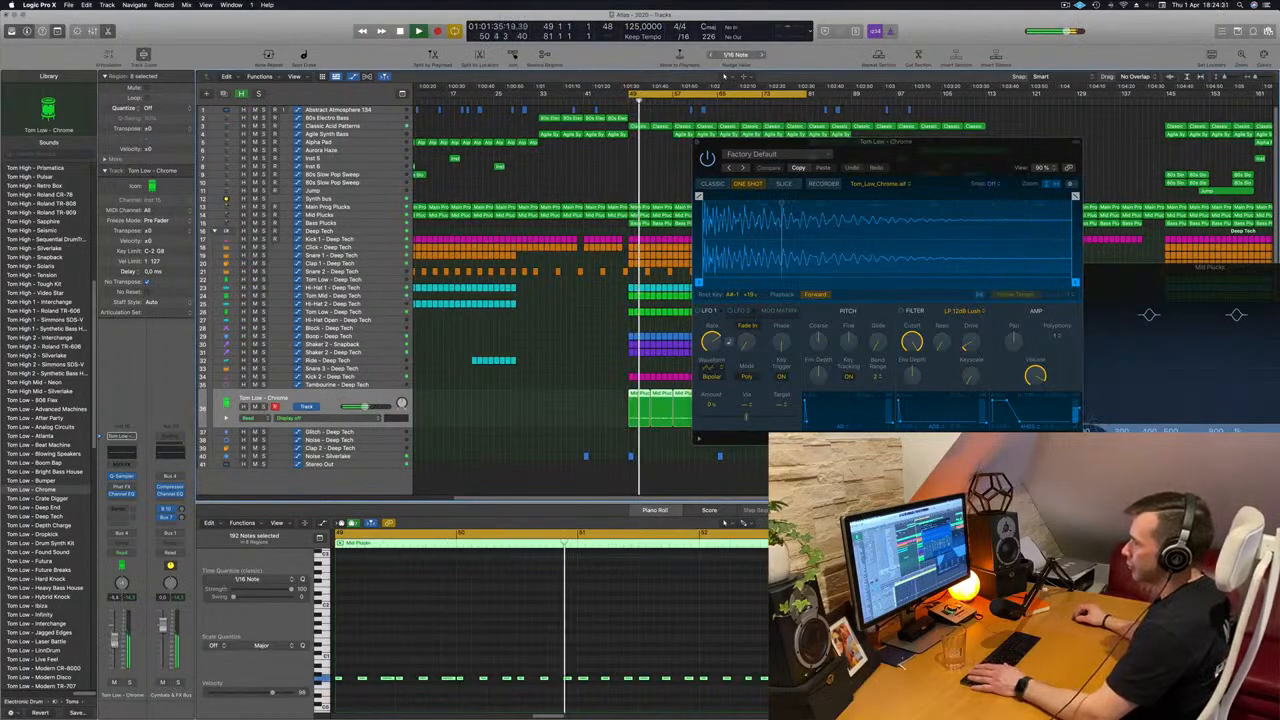
Add a send to Bus 11 on the low tom channel and switch it to Bus 3.
left_click(116, 510)
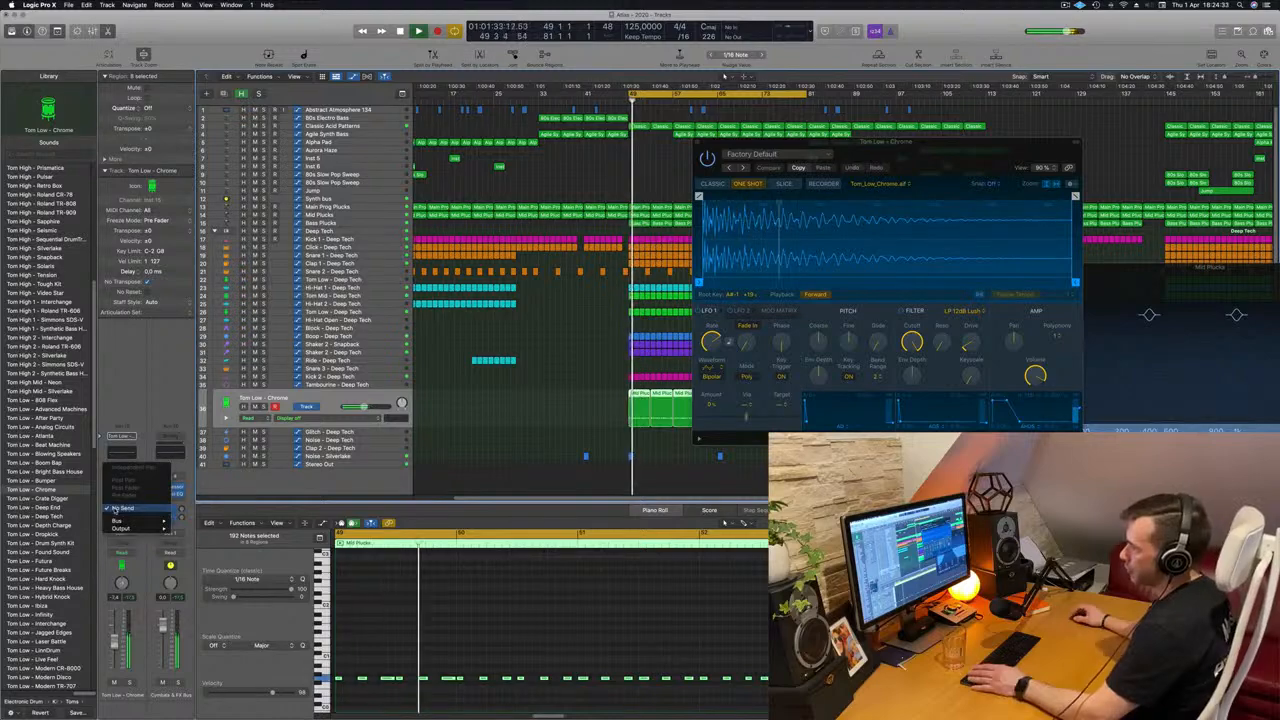
mouse_move(122, 521)
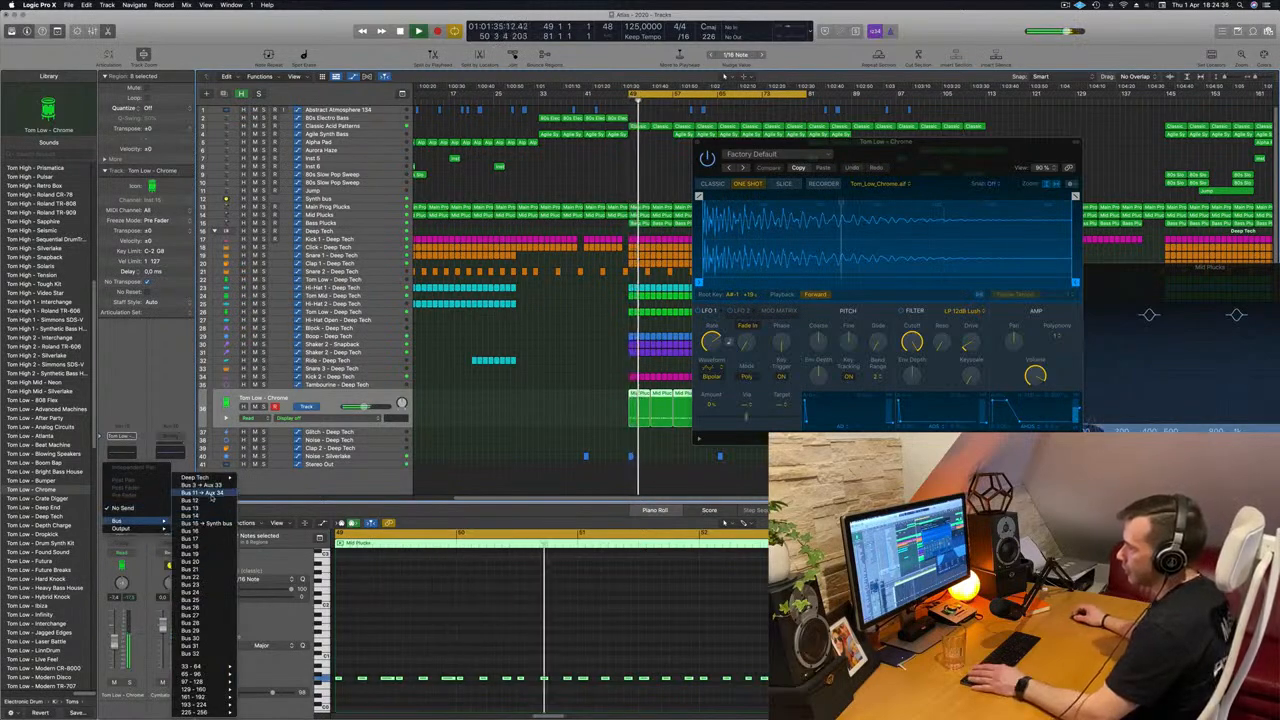
left_click(210, 494)
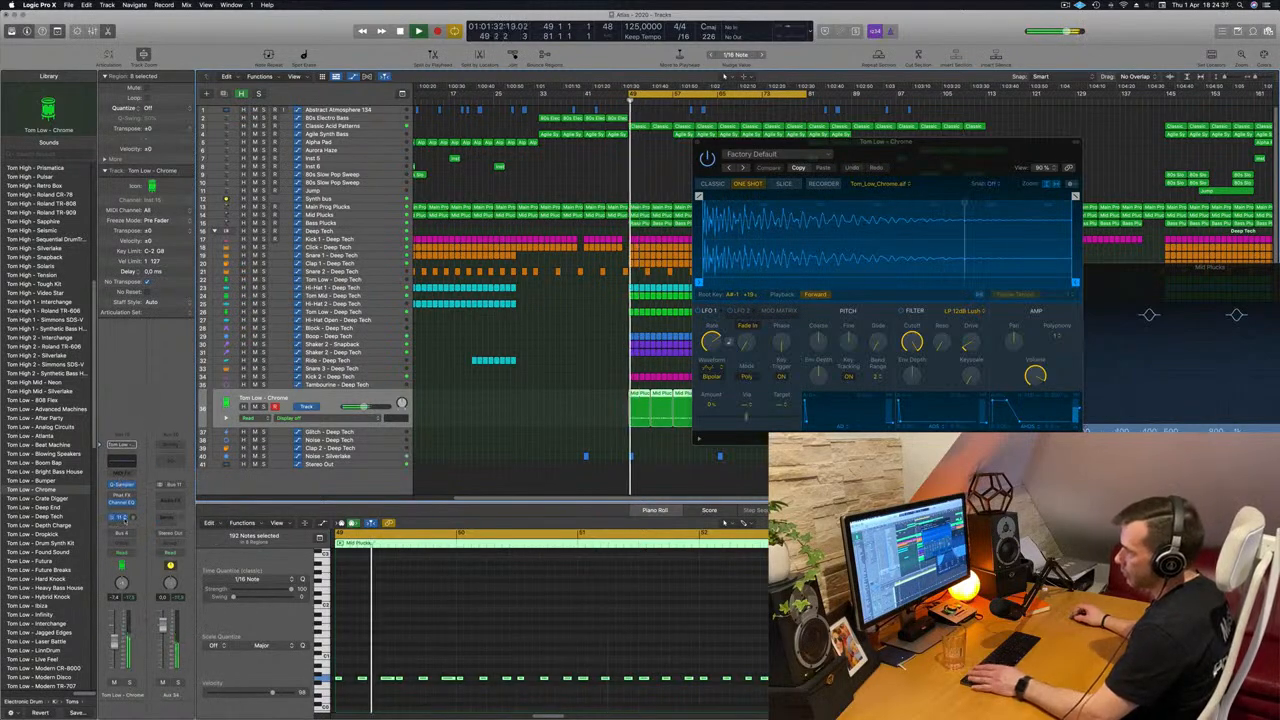
left_click(117, 517)
mouse_move(135, 584)
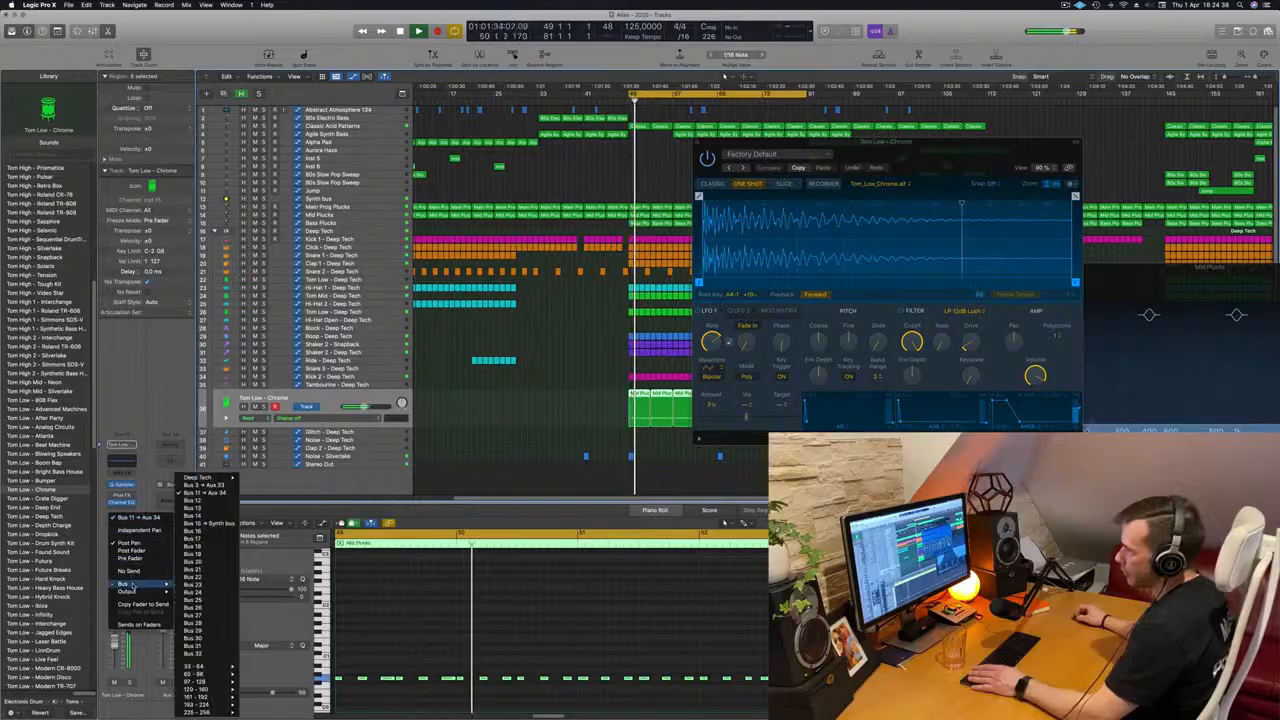
left_click(205, 485)
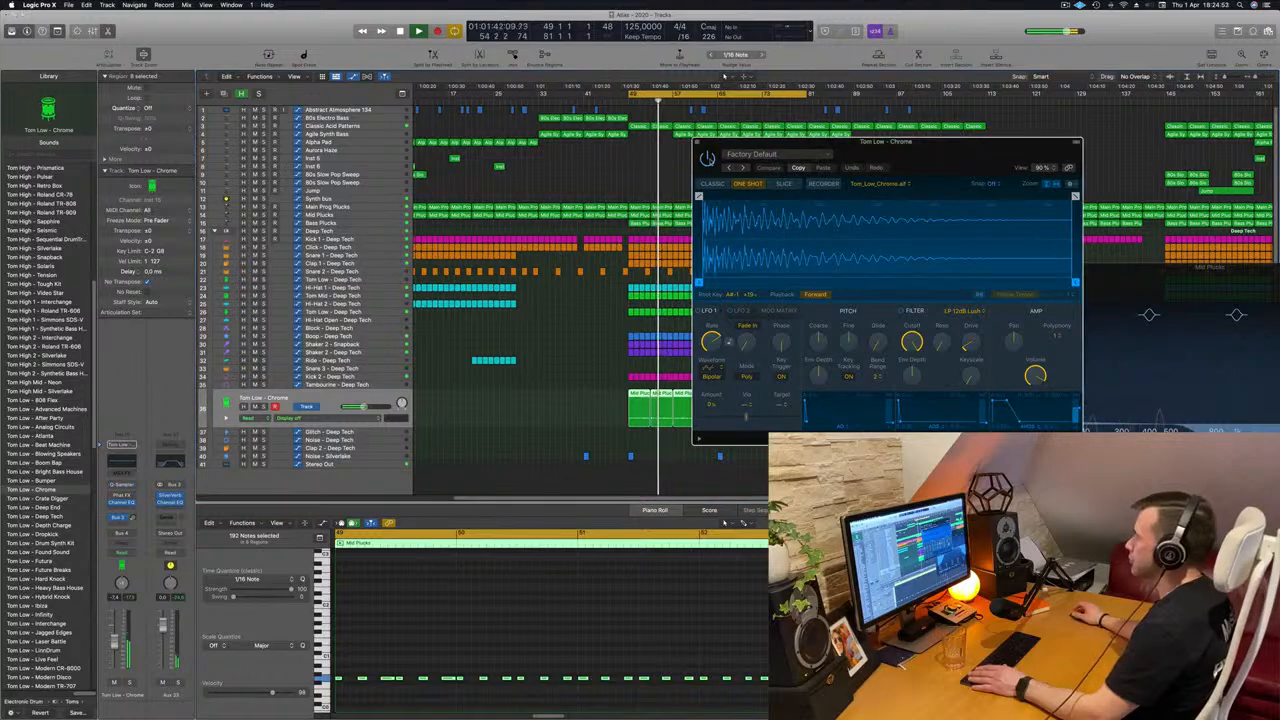
Move and close the low tom's Quick Sampler window, restarting playback of the looped section.
left_click_drag(878, 143, 723, 166)
key("space")
key("space")
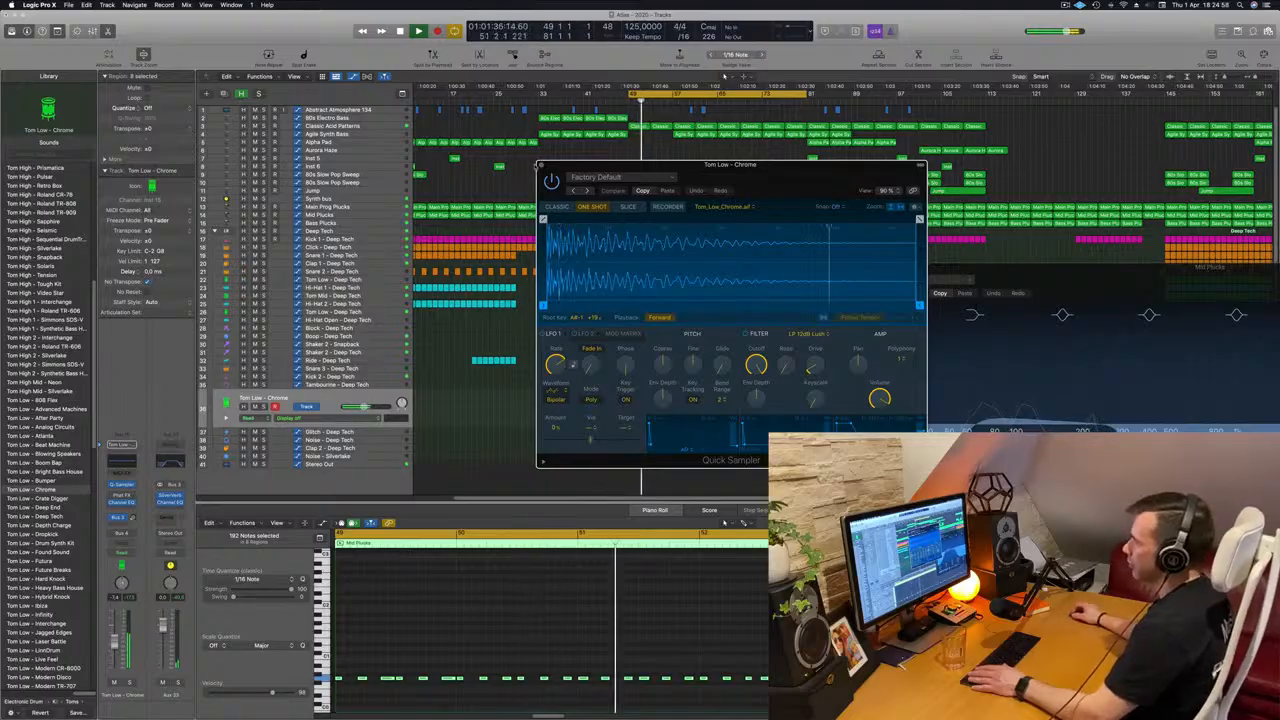
left_click(541, 166)
key("space")
key("space")
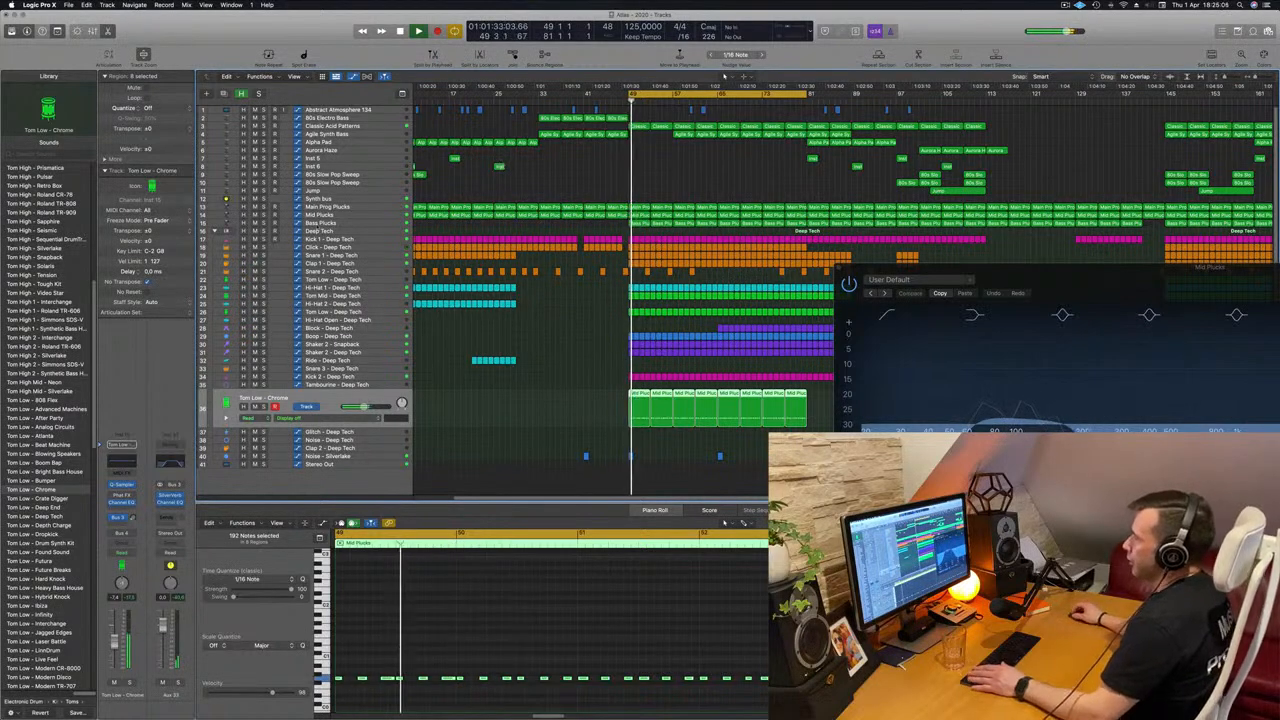
Show the mixer and close the Mid Plucks Channel EQ window.
key("x")
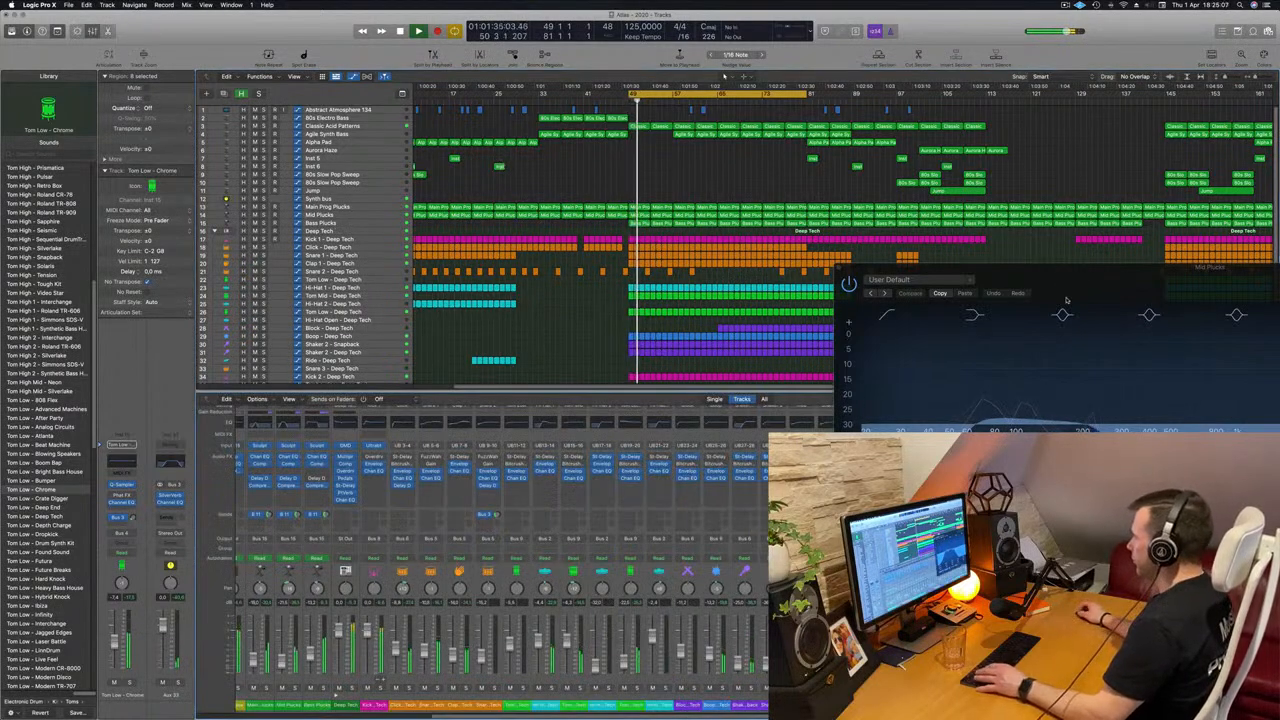
left_click_drag(1066, 300, 666, 272)
left_click(542, 277)
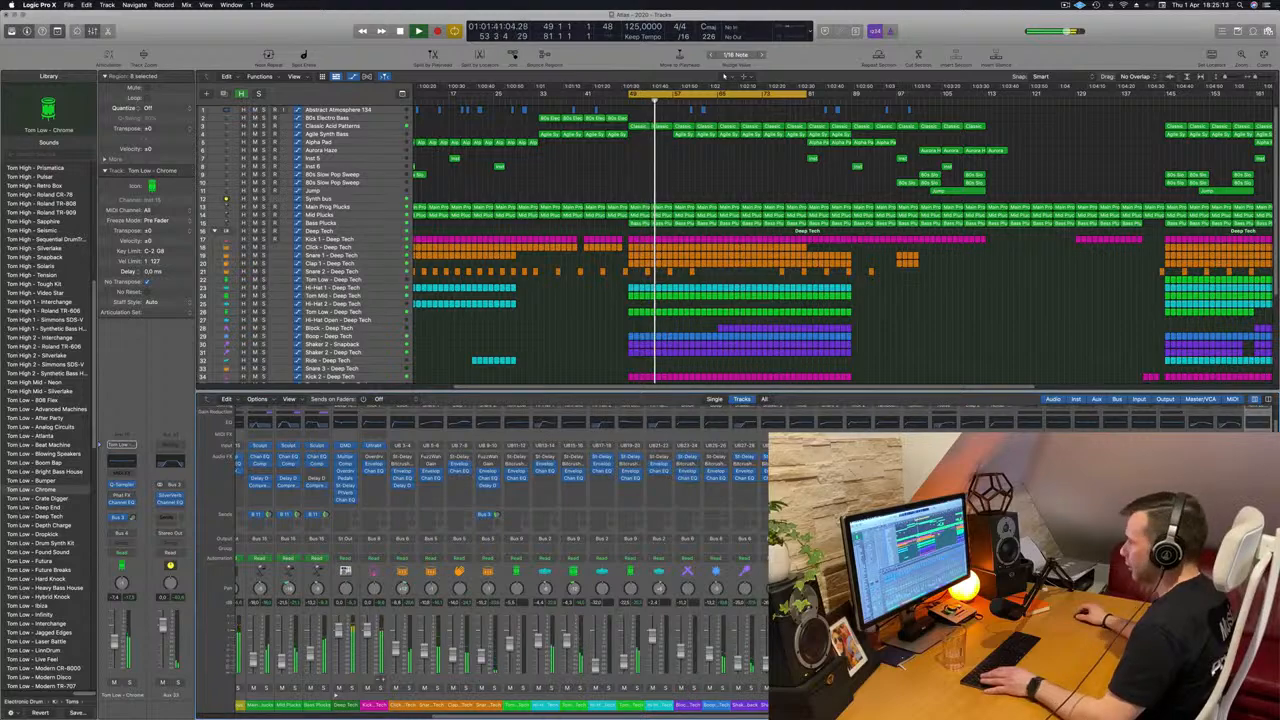
Select the Mid Plucks track, look through the pluck and drum channels in the mixer, and reselect the Tom Low - Chrome track.
scroll(641, 494, "left", 3)
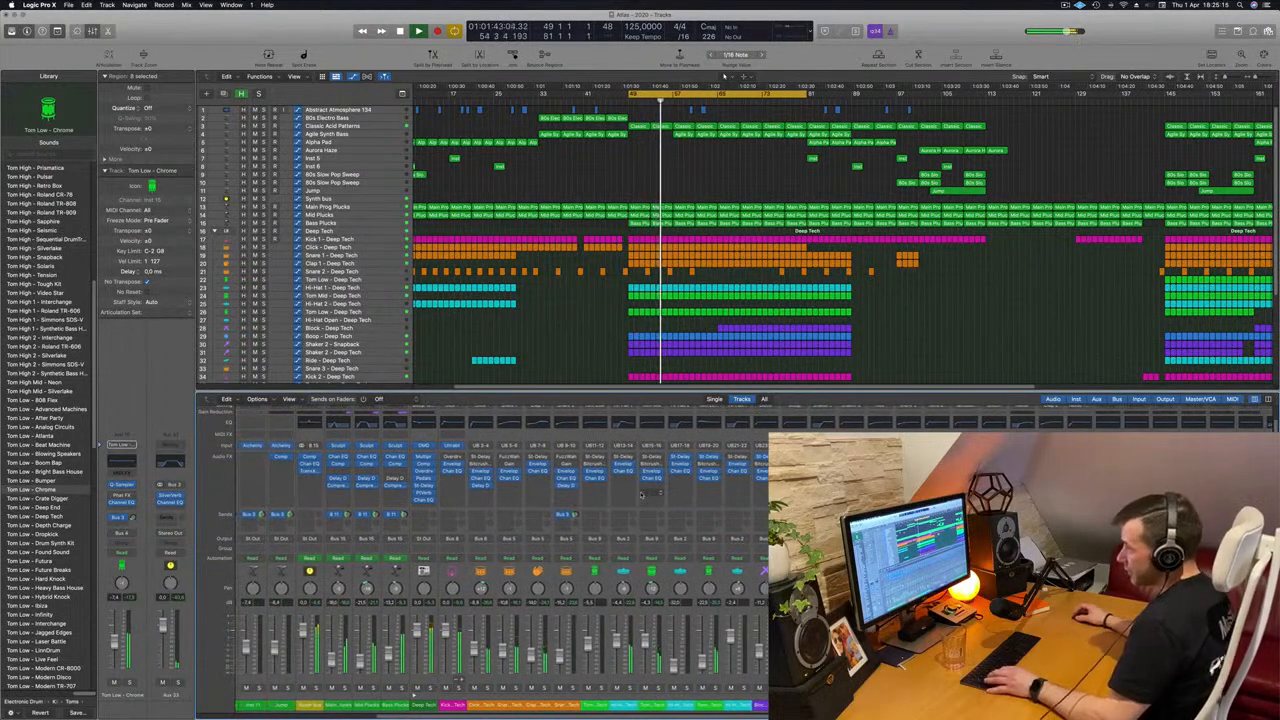
left_click(372, 213)
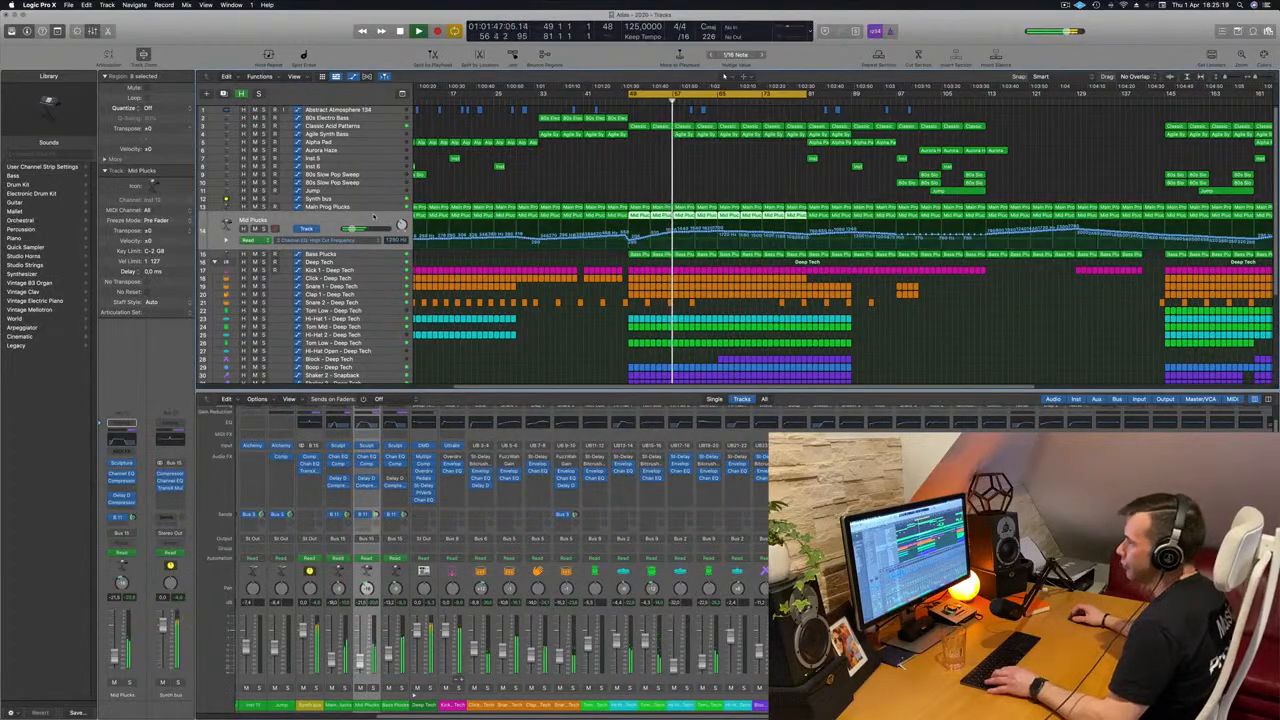
scroll(383, 557, "left", 1)
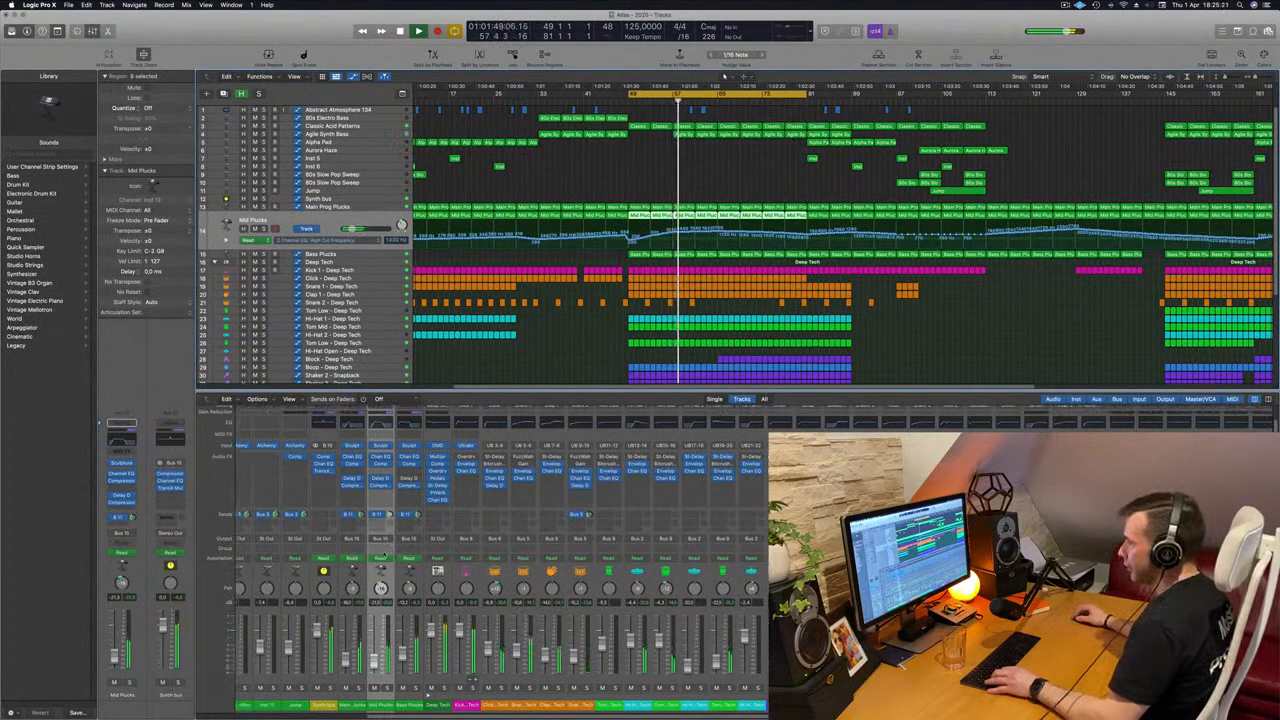
scroll(381, 556, "right", 10)
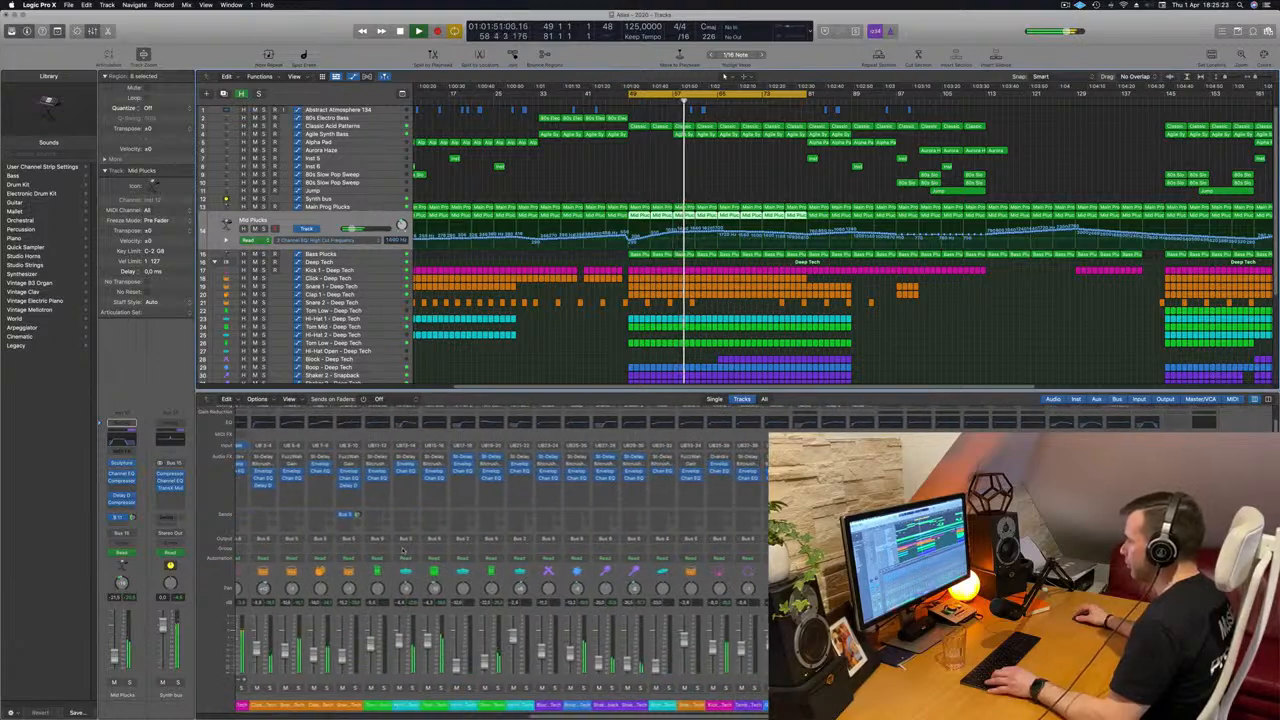
scroll(403, 550, "left", 2)
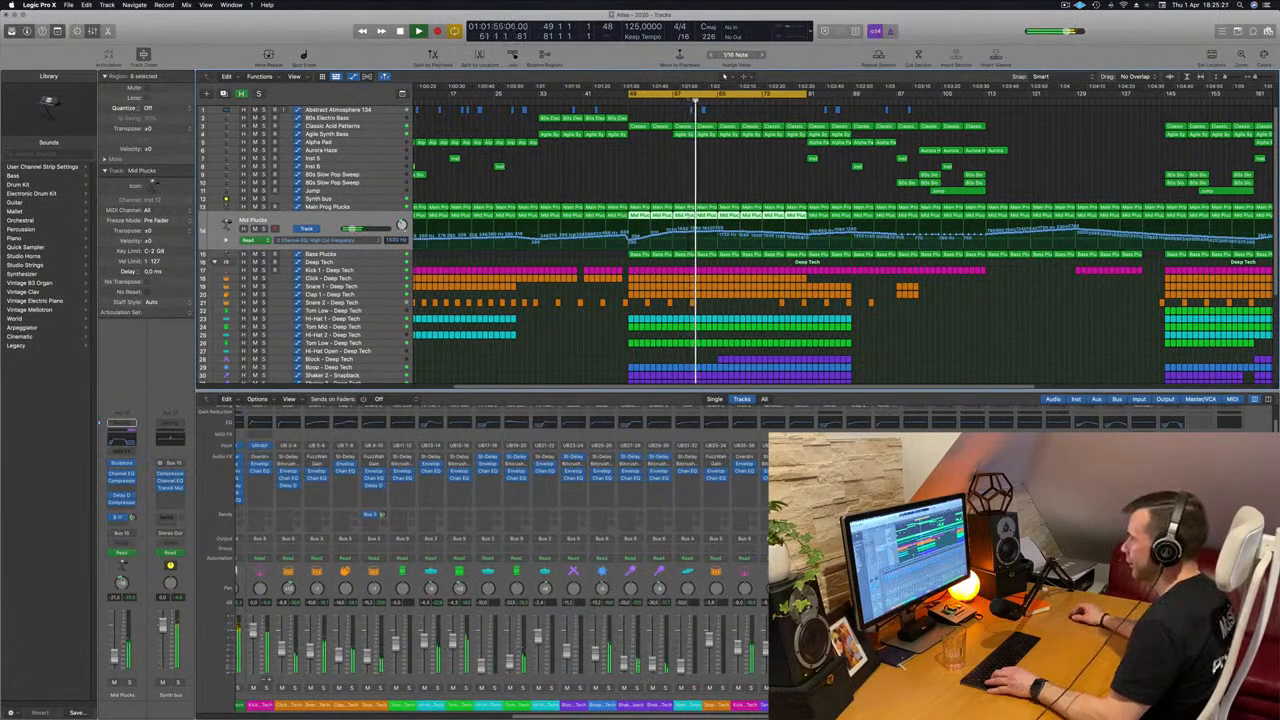
scroll(549, 211, "down", 6)
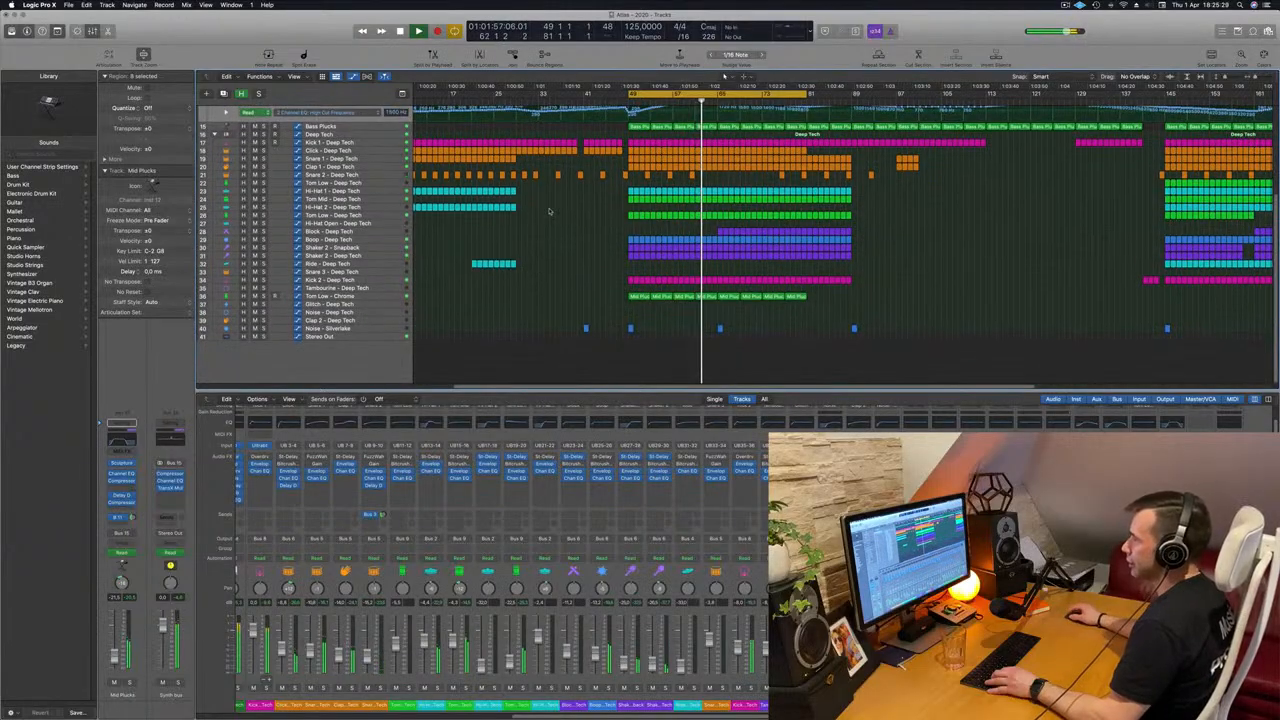
scroll(549, 211, "up", 1)
left_click(392, 308)
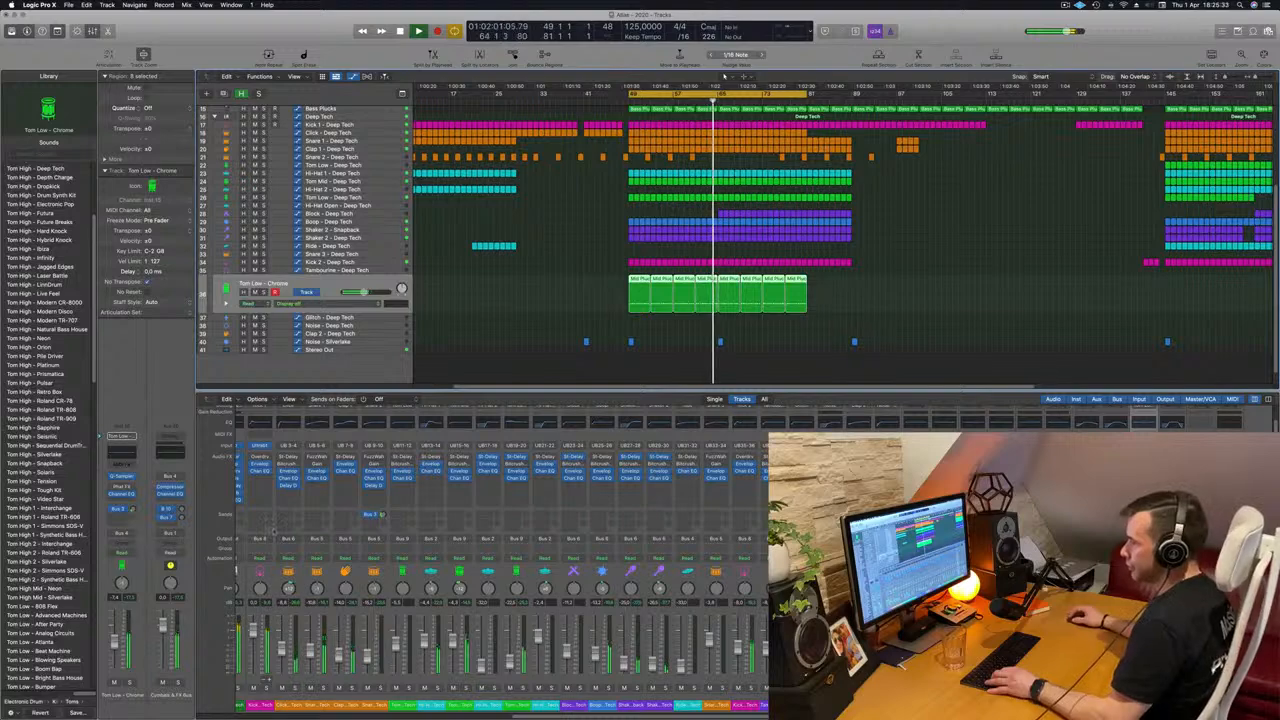
Look through the drum channels in the mixer and select the Mid Plucks track.
scroll(274, 532, "left", 4)
scroll(296, 532, "right", 4)
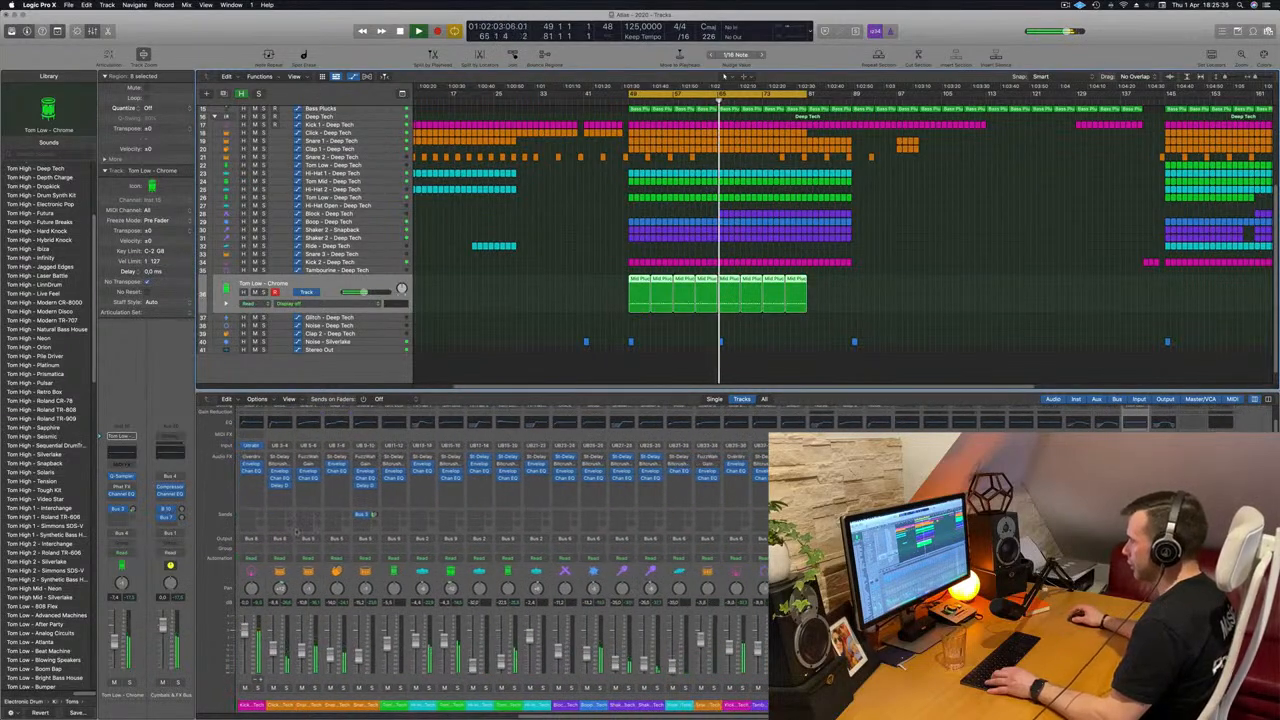
scroll(297, 531, "left", 1)
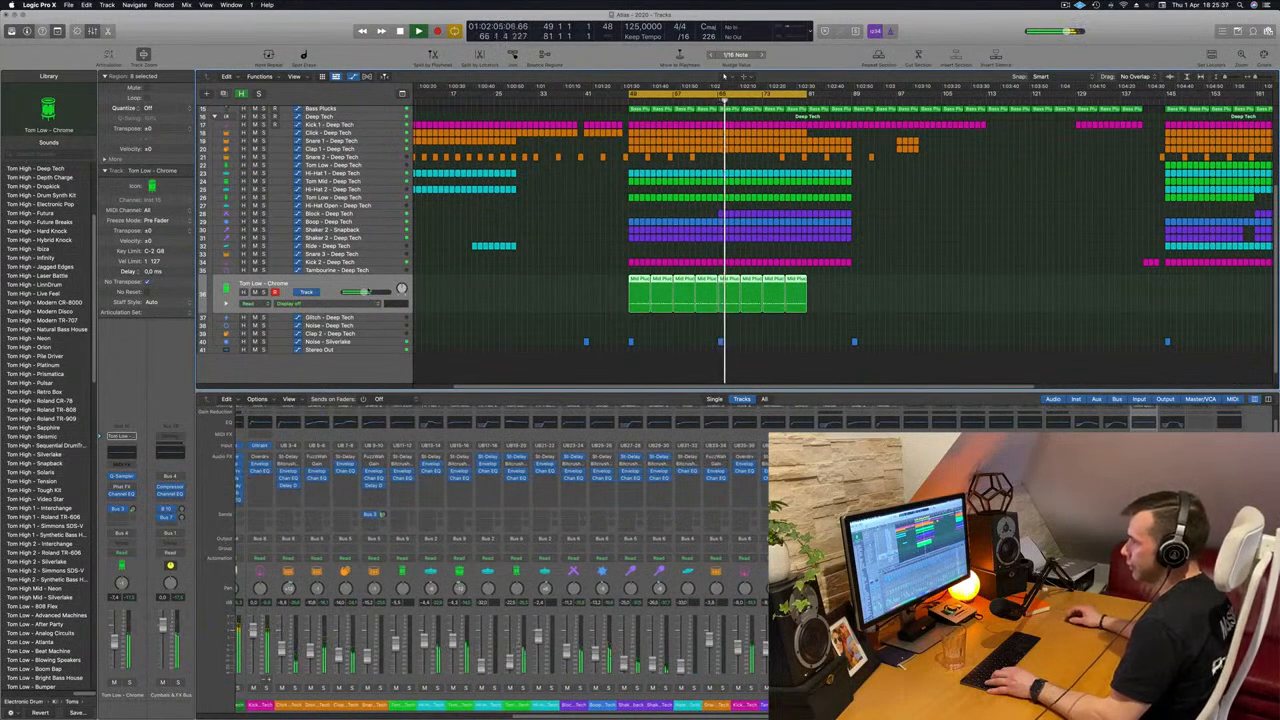
scroll(725, 76, "up", 2)
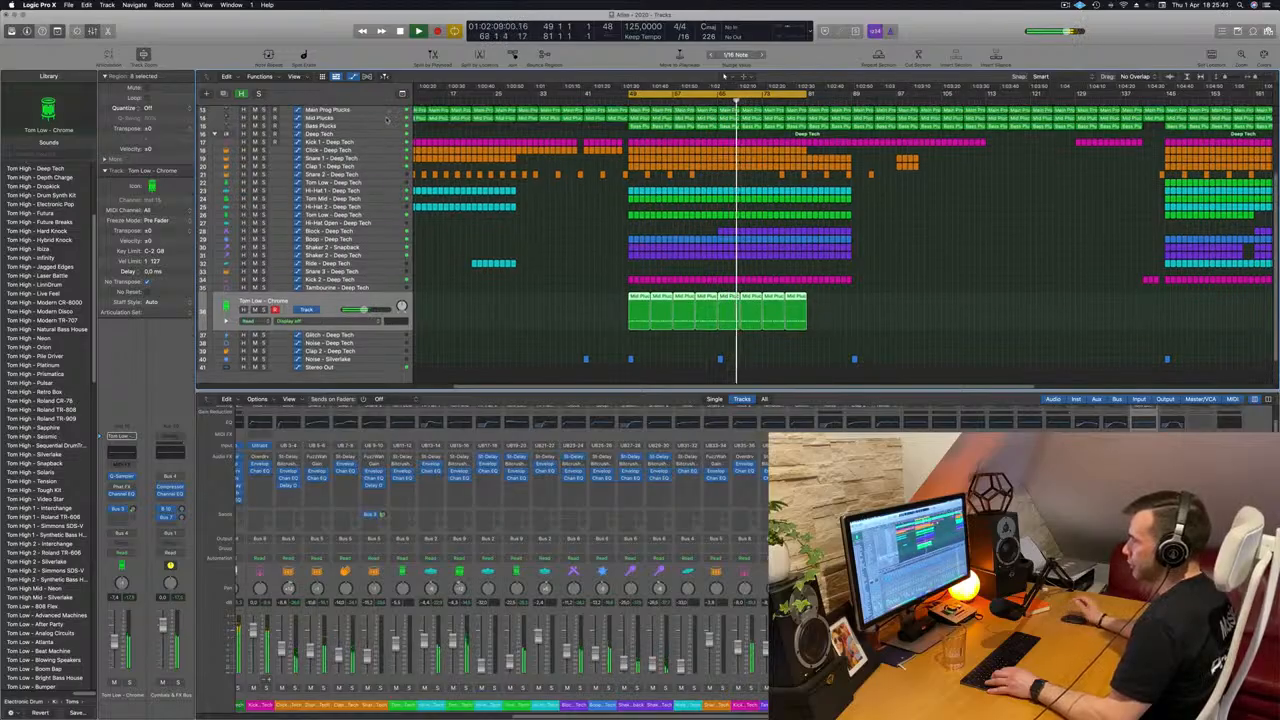
left_click(386, 119)
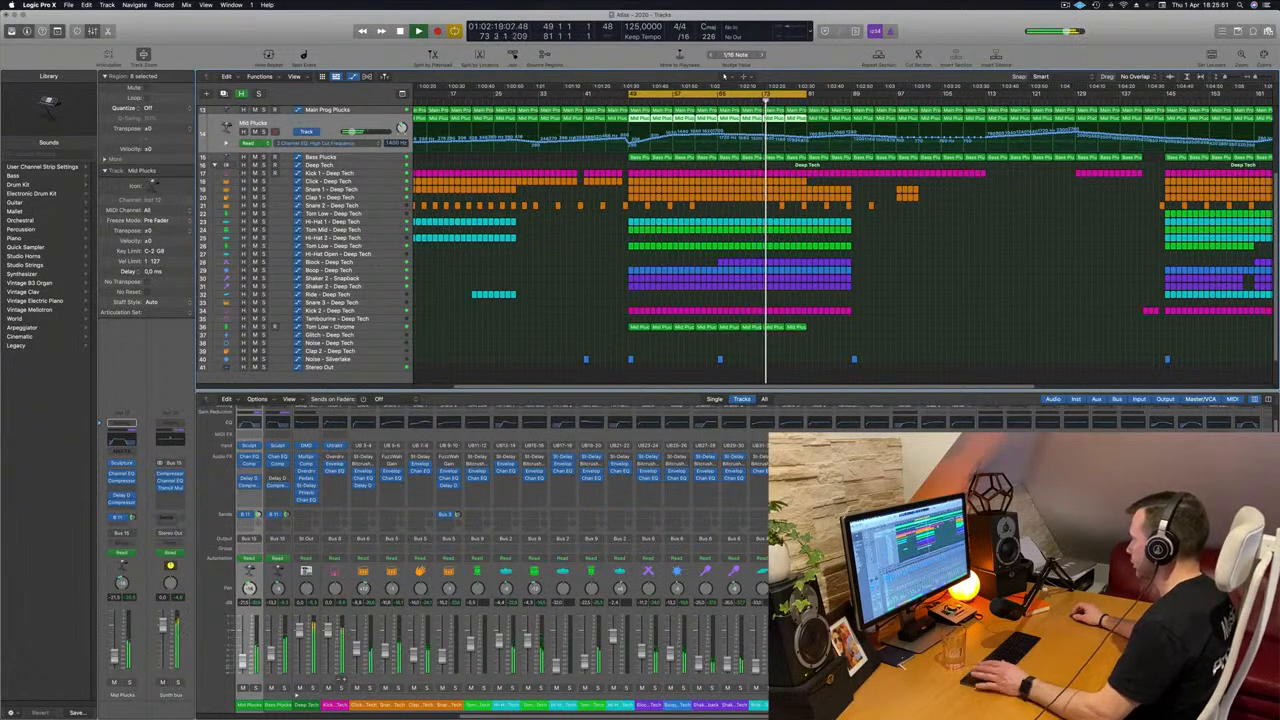
Set up Delay Designer on the Tom Low - Chrome channel, lower its wet level during playback, and move its window aside.
left_click(876, 474)
key("space")
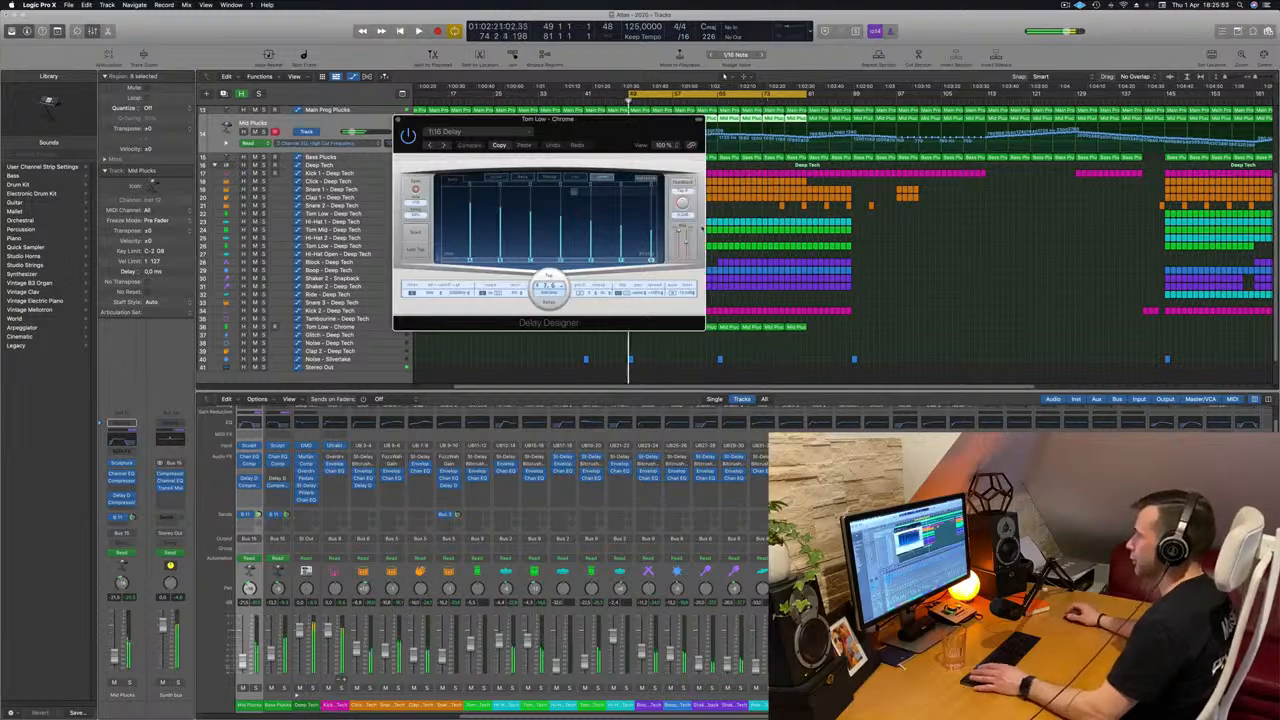
key("space")
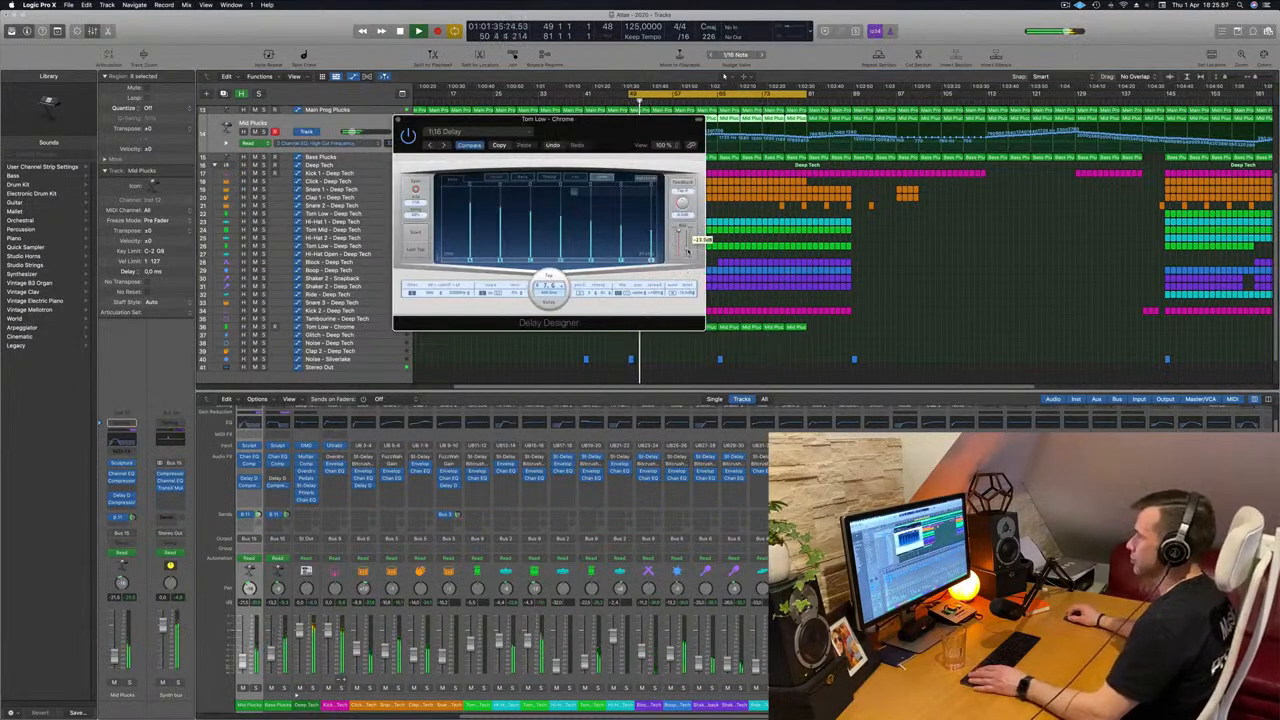
left_click_drag(604, 146, 1001, 150)
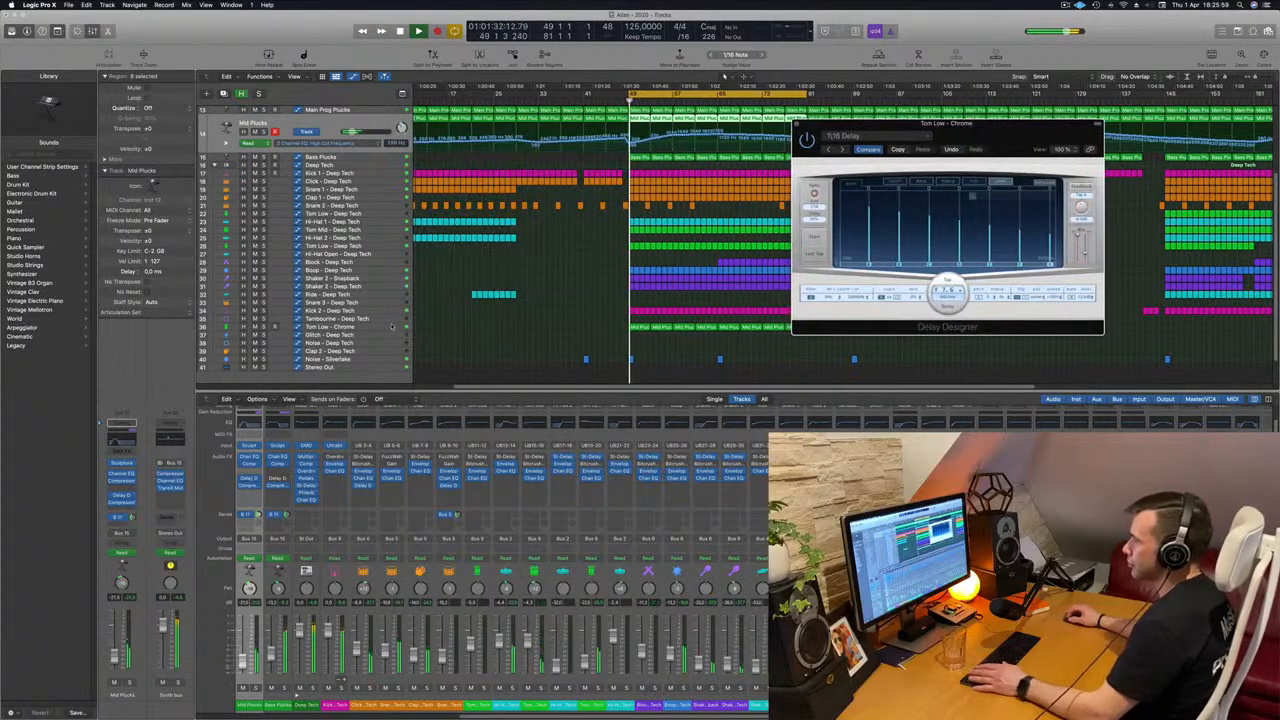
Solo the low tom and enable a low cut at 164 Hz in its Channel EQ.
left_click(264, 310)
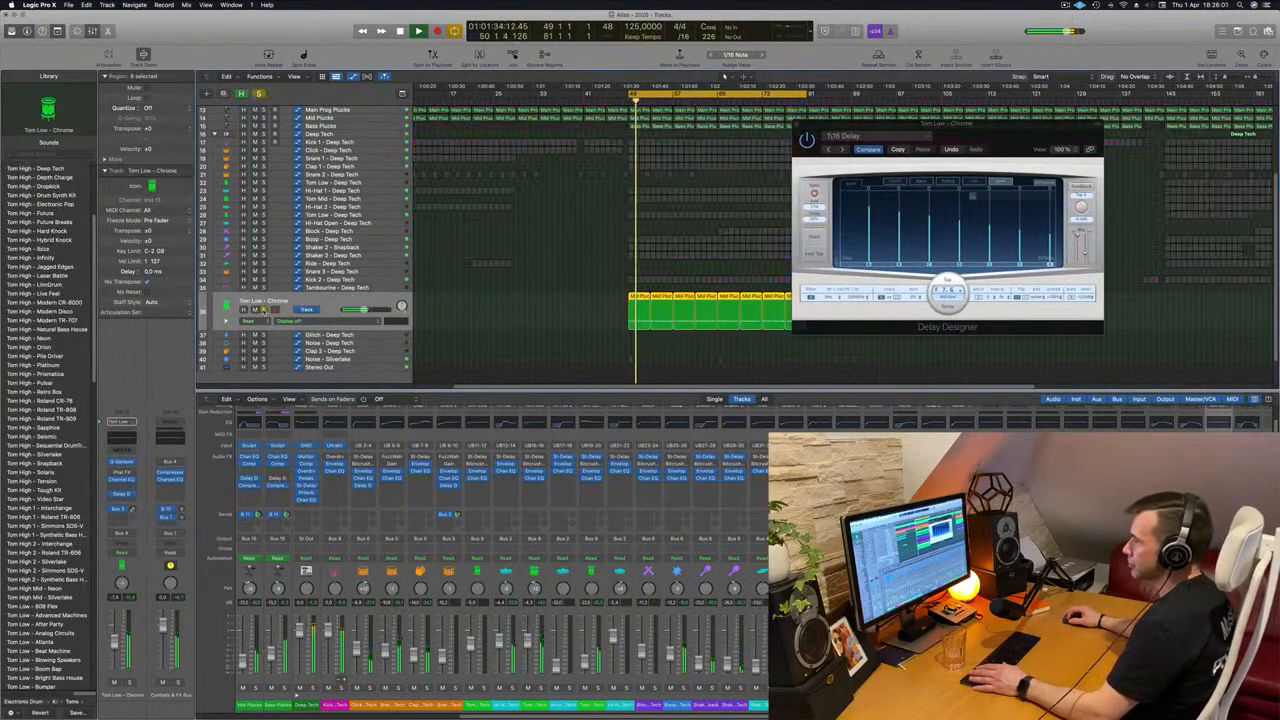
left_click(119, 441)
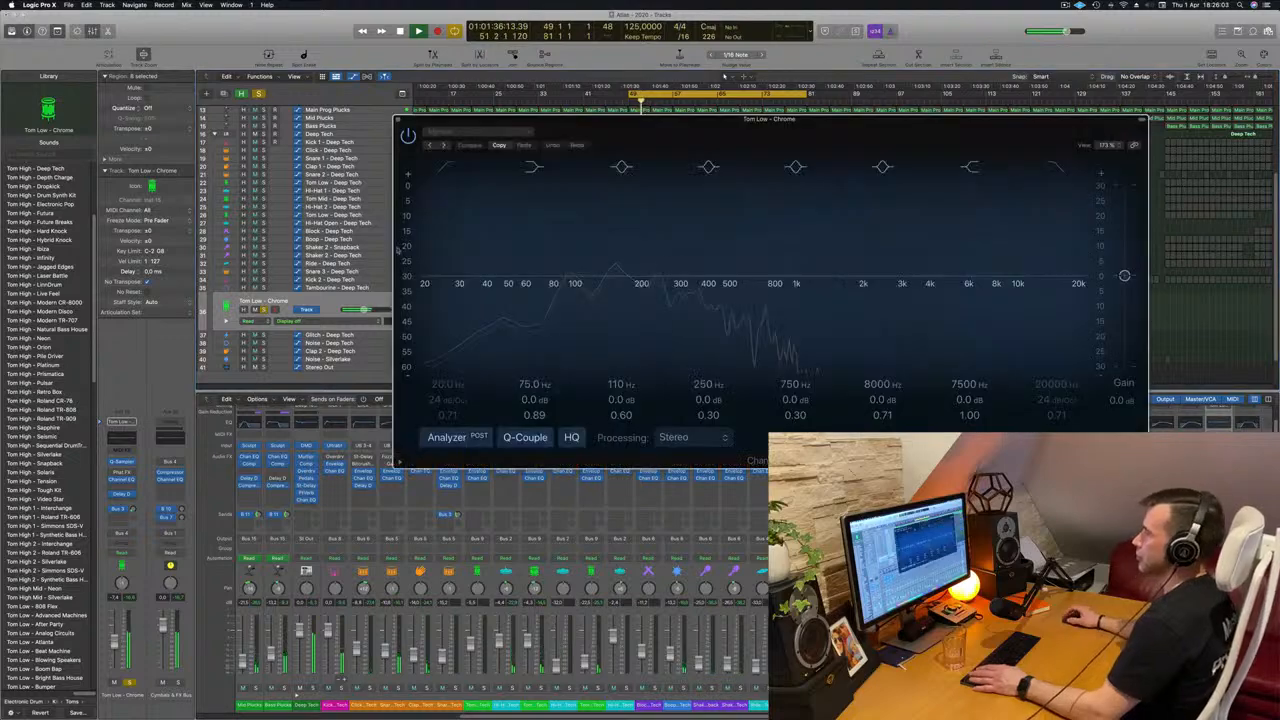
key("space")
key("space")
left_click(447, 167)
left_click_drag(445, 233, 644, 187)
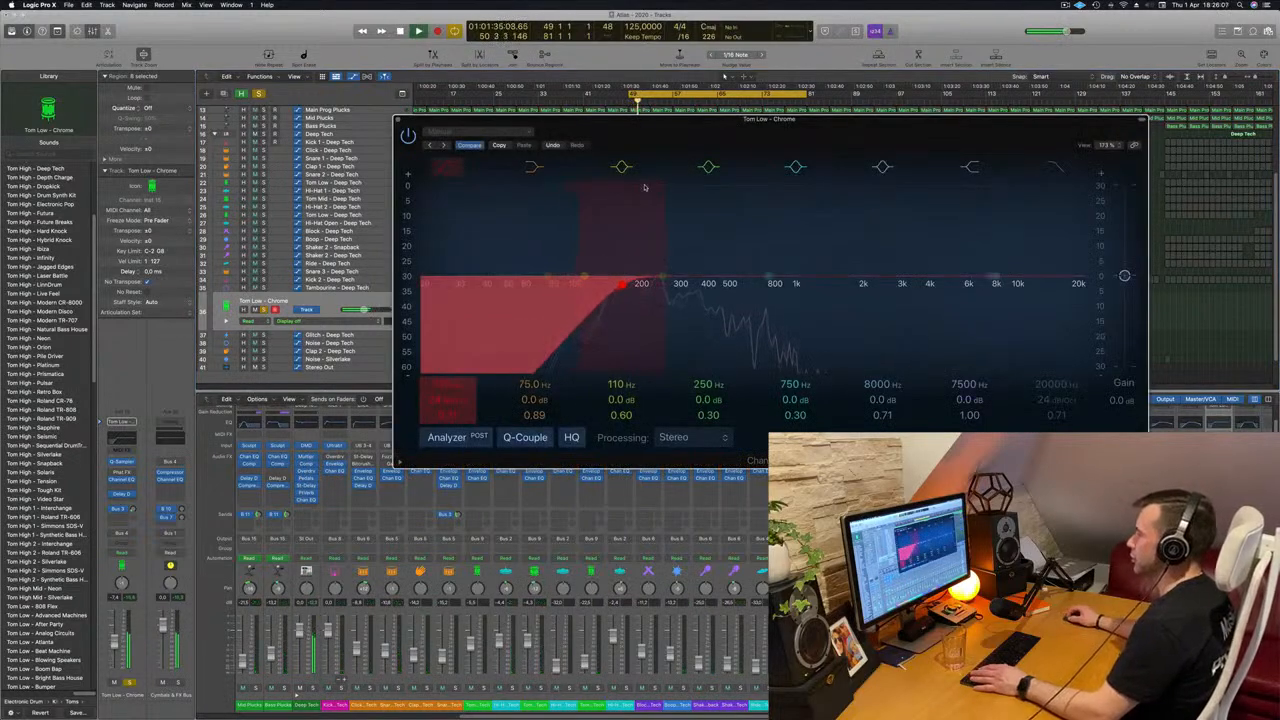
Restart playback of the looped section, unsolo the low tom, and close its Channel EQ window.
key("space")
key("space")
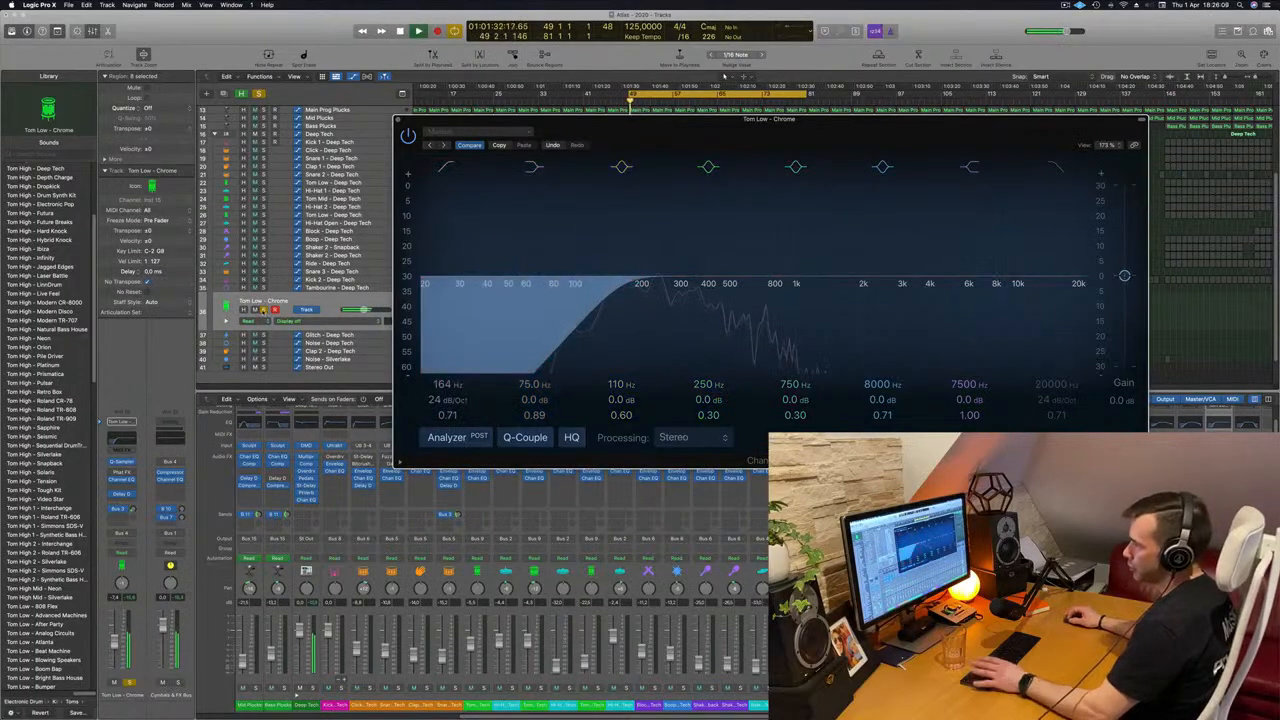
key("space")
key("space")
left_click(263, 310)
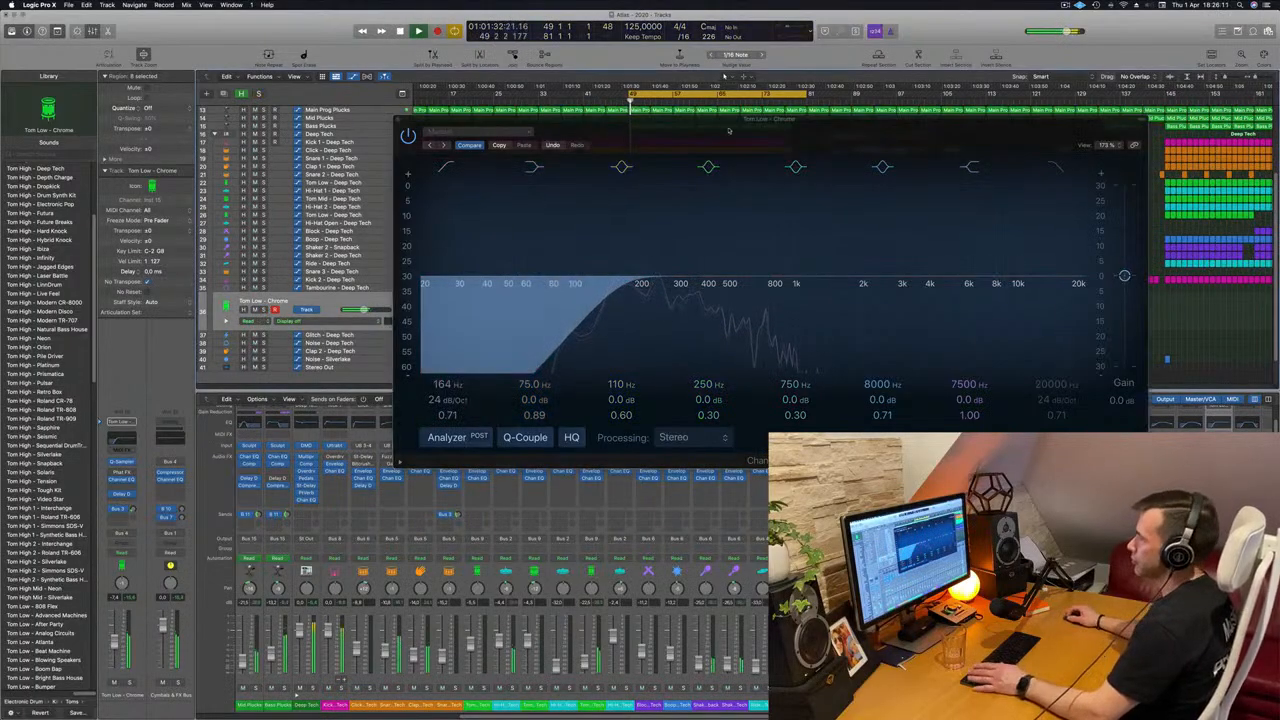
left_click_drag(729, 131, 917, 198)
left_click(589, 186)
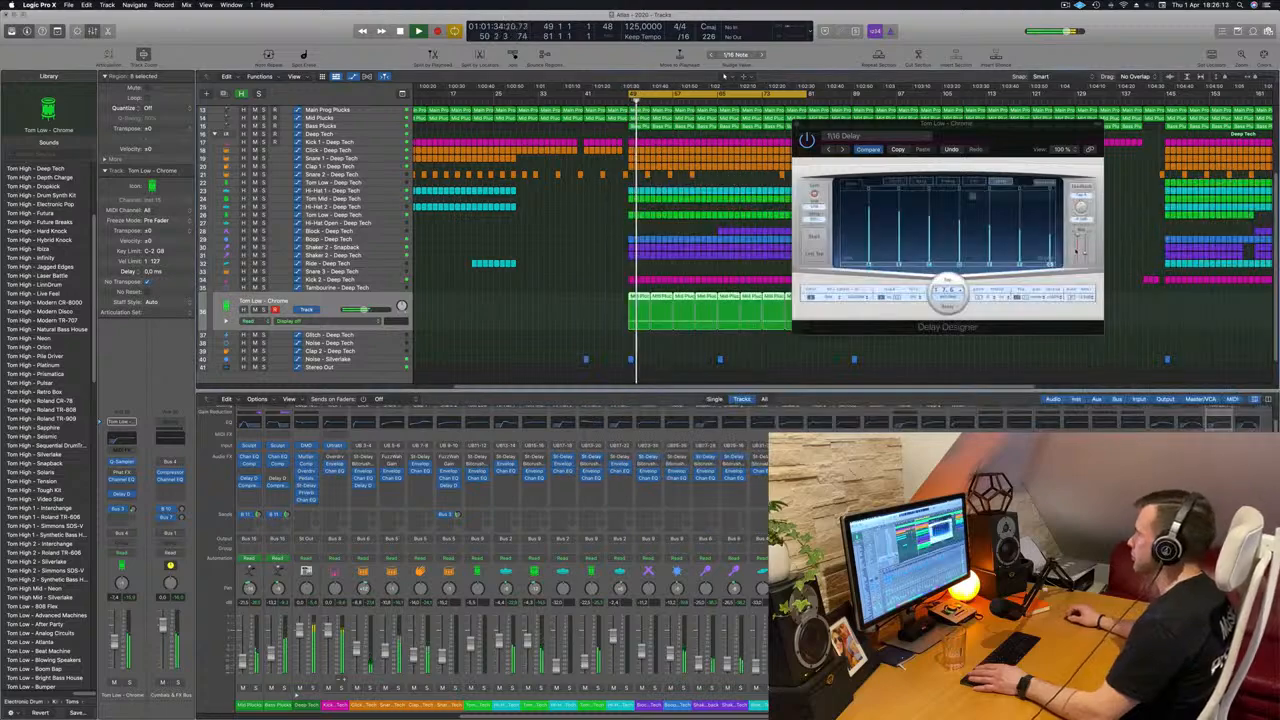
Fine-tune the wet level of the low tom's Delay Designer against the full mix and close its window.
mouse_move(1085, 251)
left_mouse_down()
mouse_move(1088, 273)
mouse_move(1086, 254)
left_mouse_up()
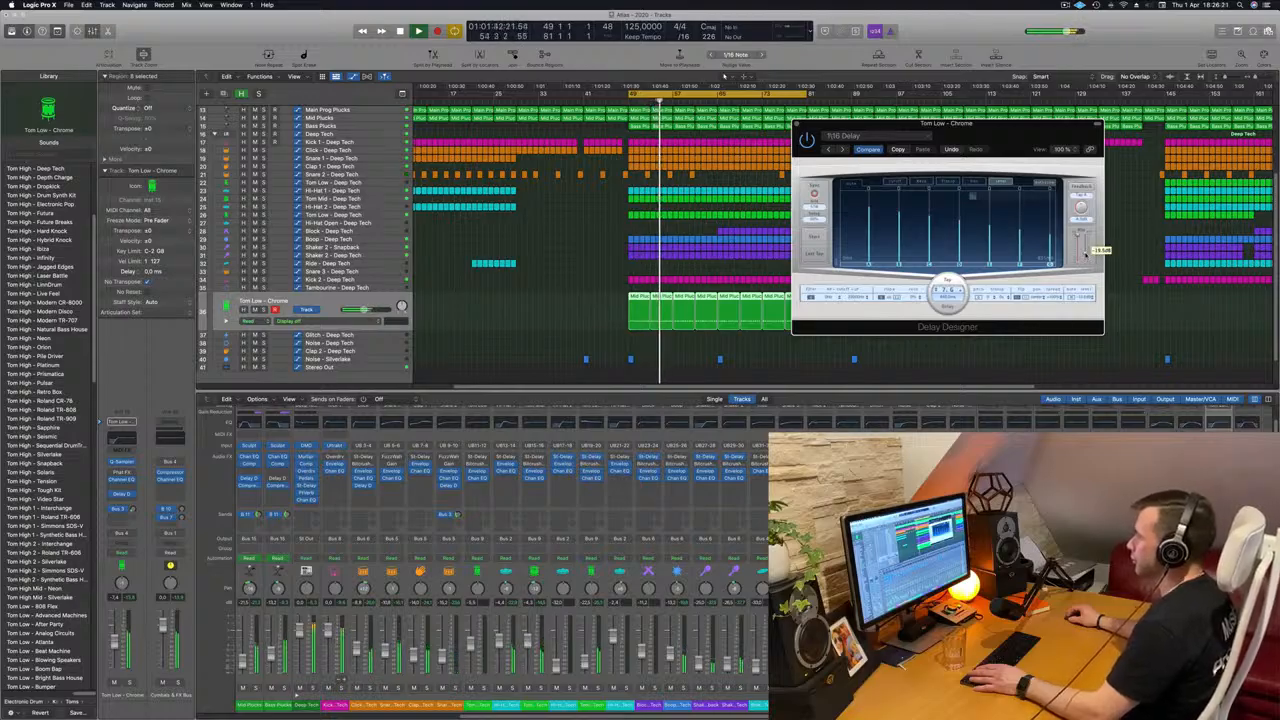
left_click_drag(799, 124, 588, 236)
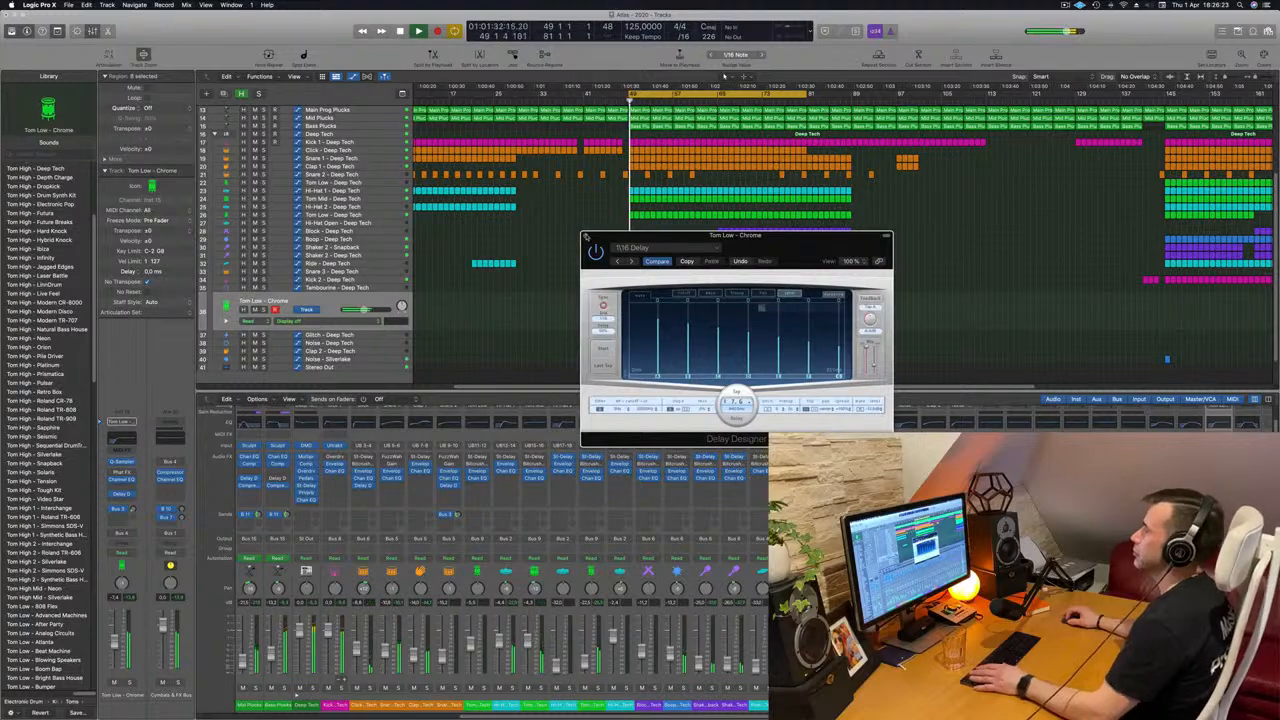
left_click(587, 239)
key("super+Left")
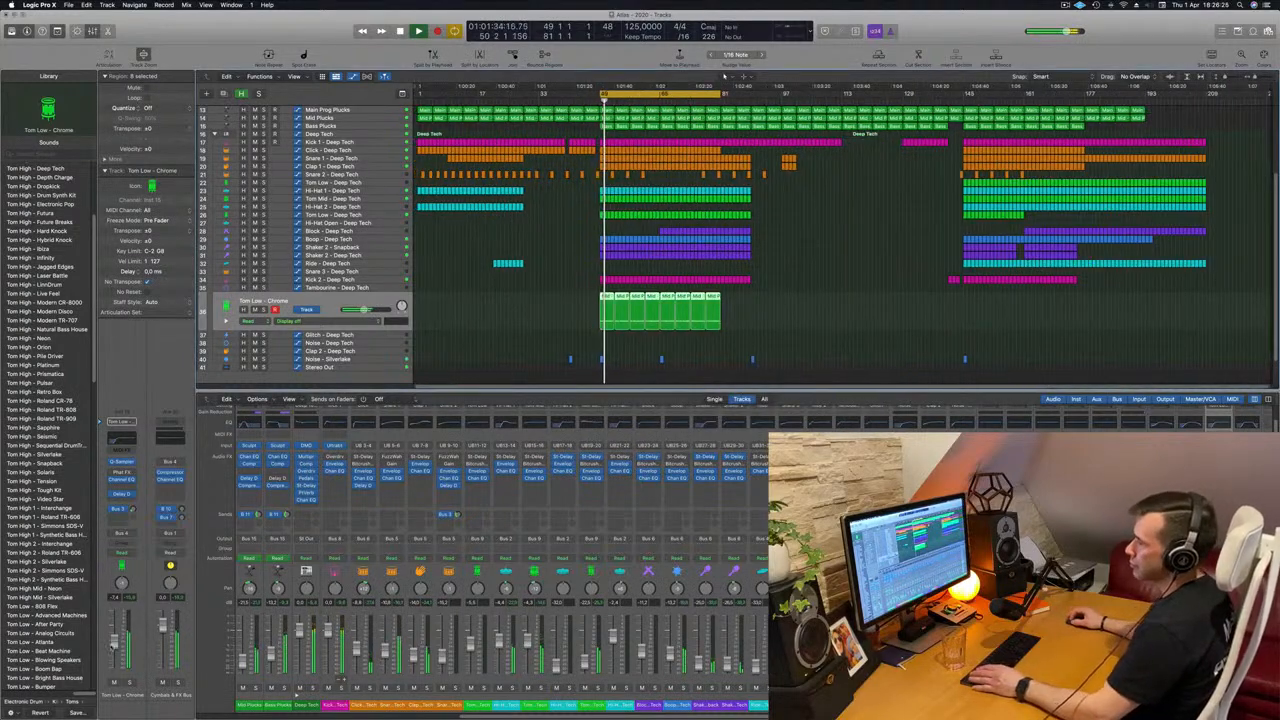
left_click(121, 494)
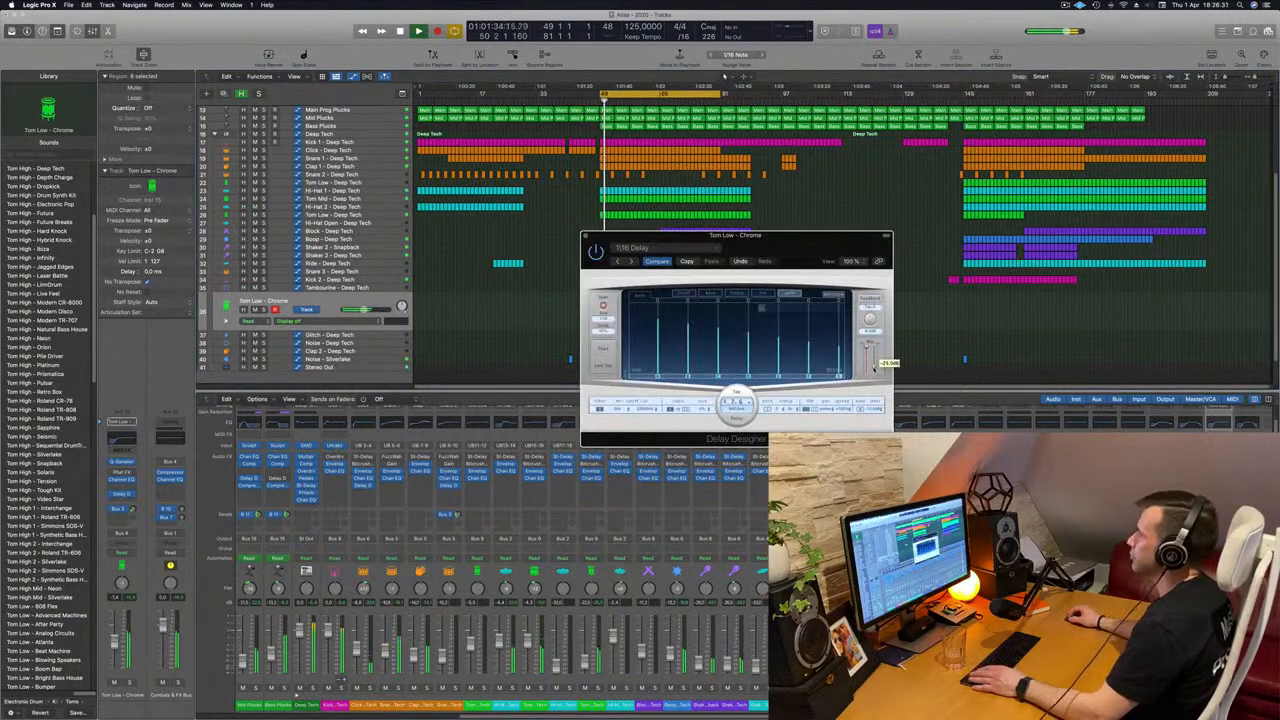
left_click(586, 238)
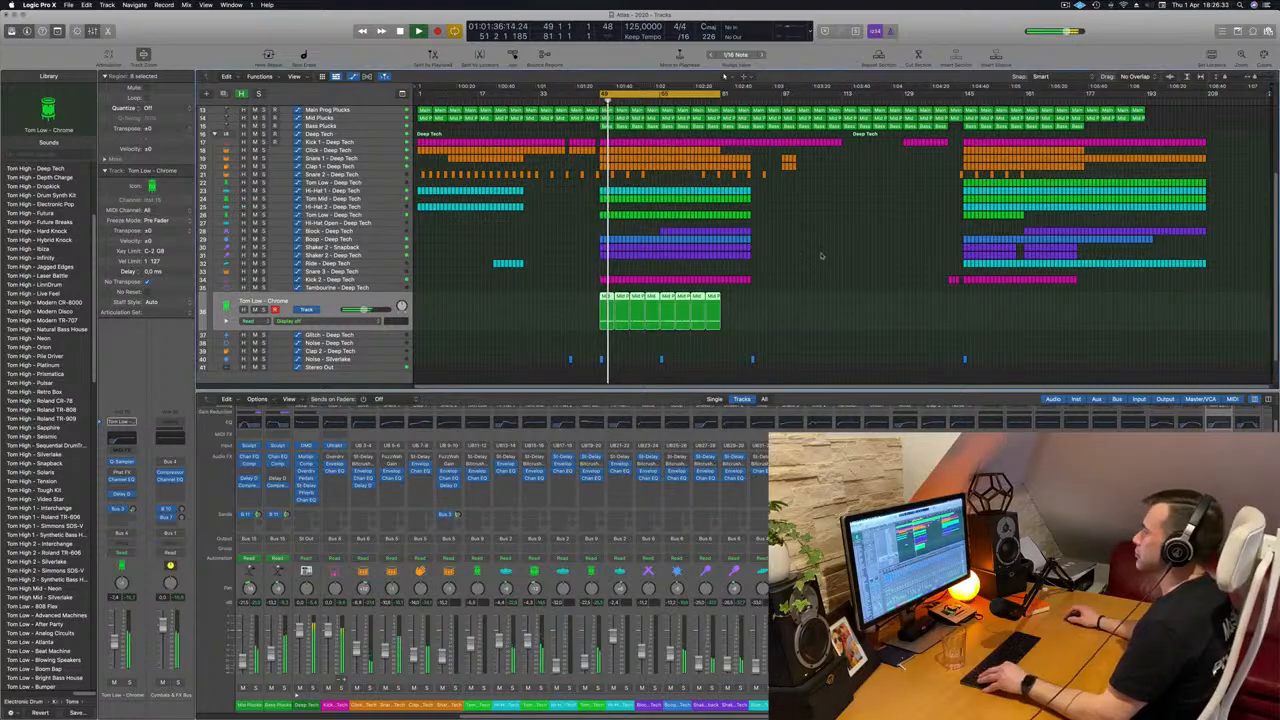
Select the Main Prog Plucks track, stop playback, and create a new track below it with duplicate settings.
scroll(821, 256, "up", 5)
scroll(628, 267, "down", 1)
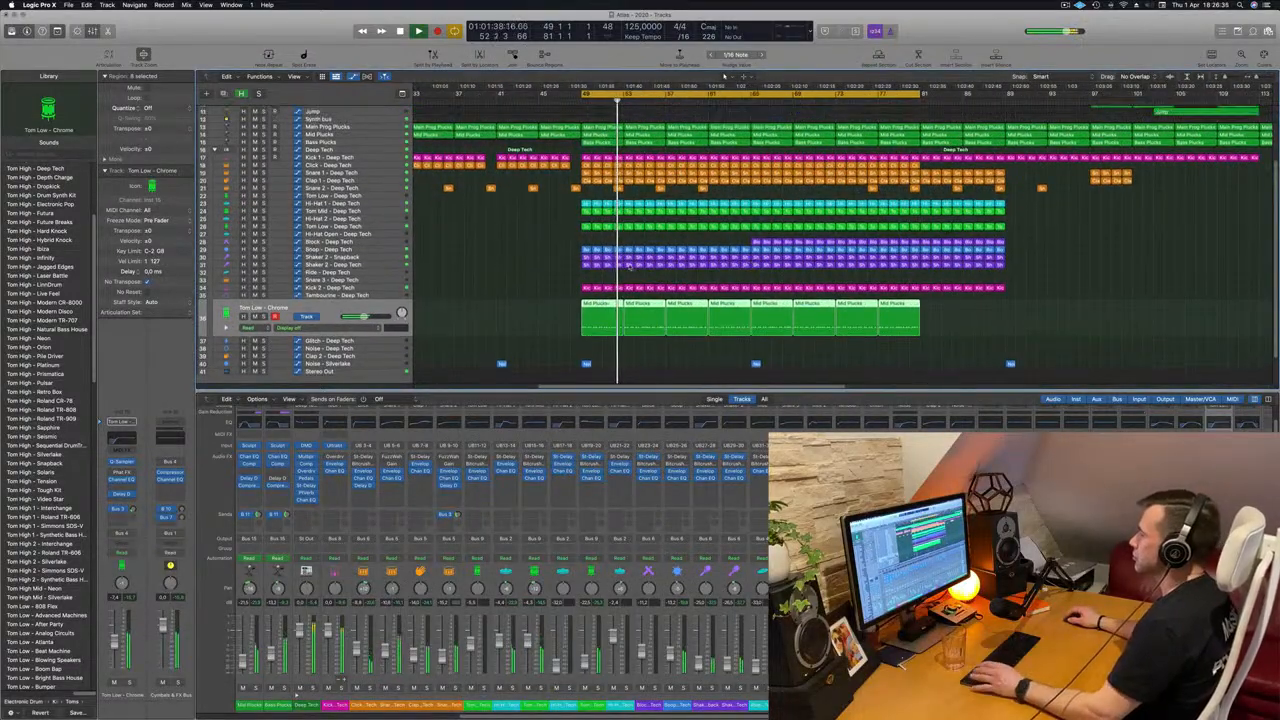
scroll(628, 267, "up", 5)
scroll(557, 155, "down", 3)
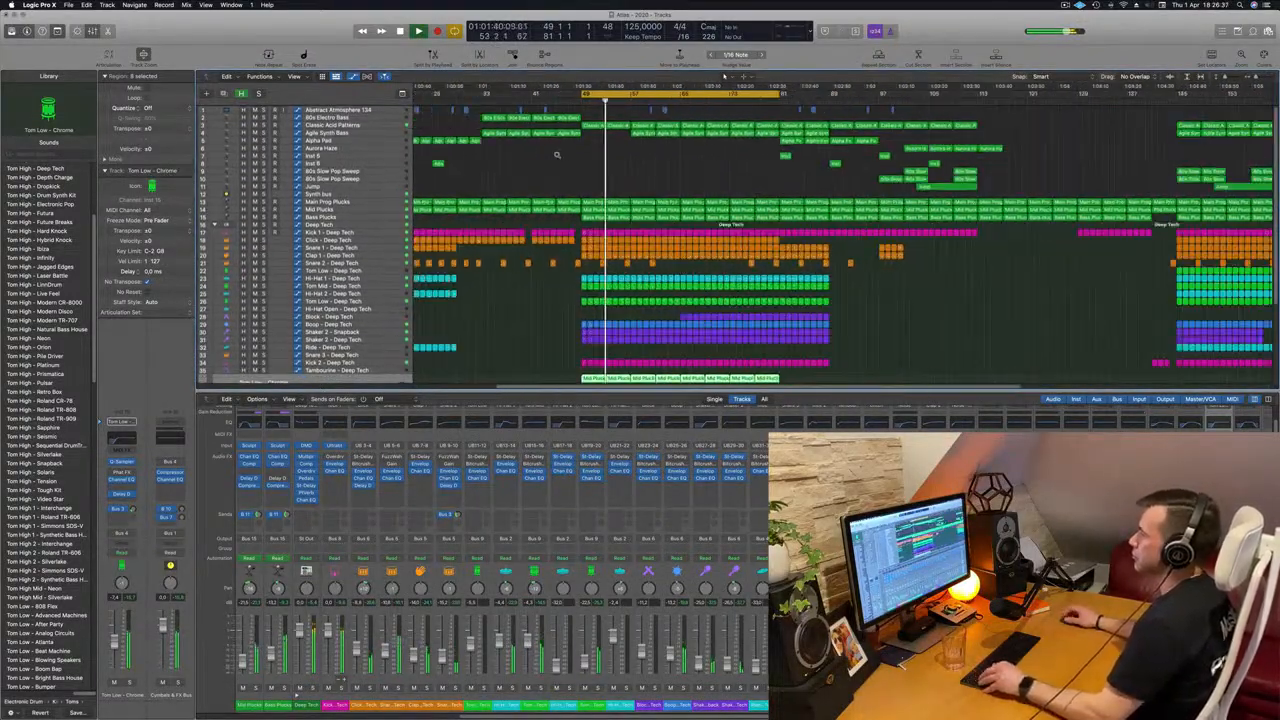
scroll(545, 230, "down", 2)
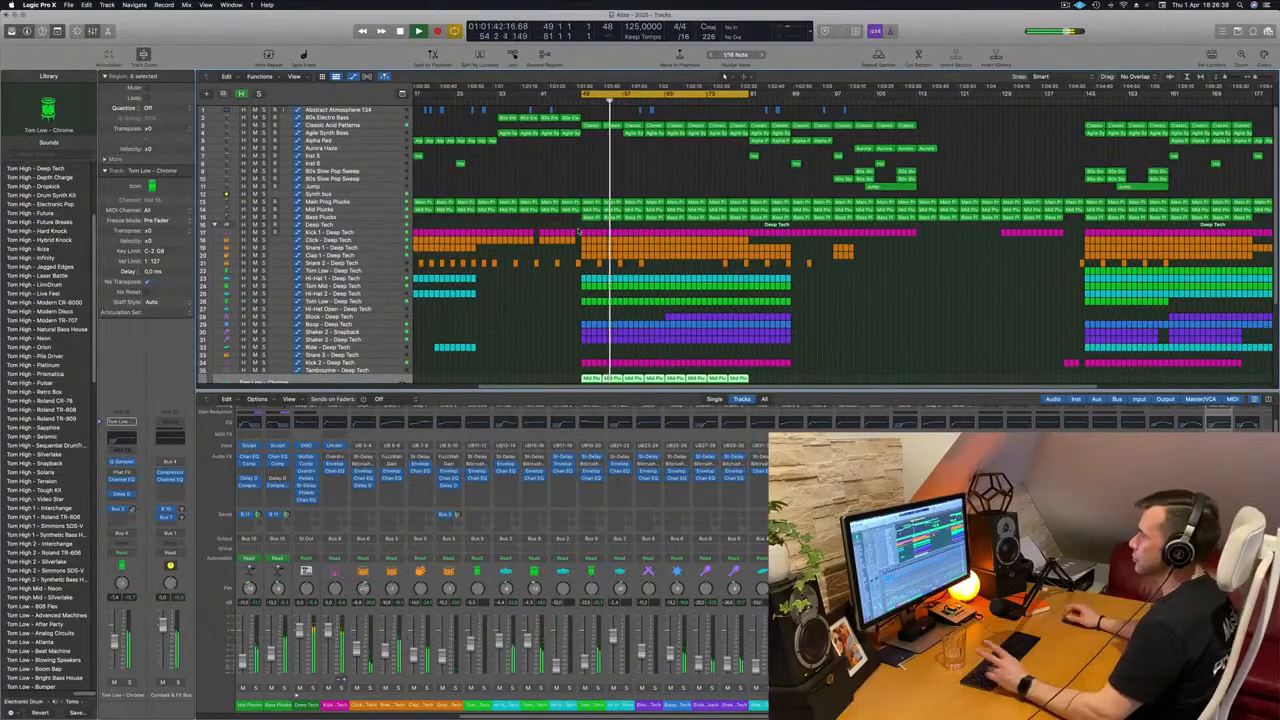
scroll(532, 240, "down", 3)
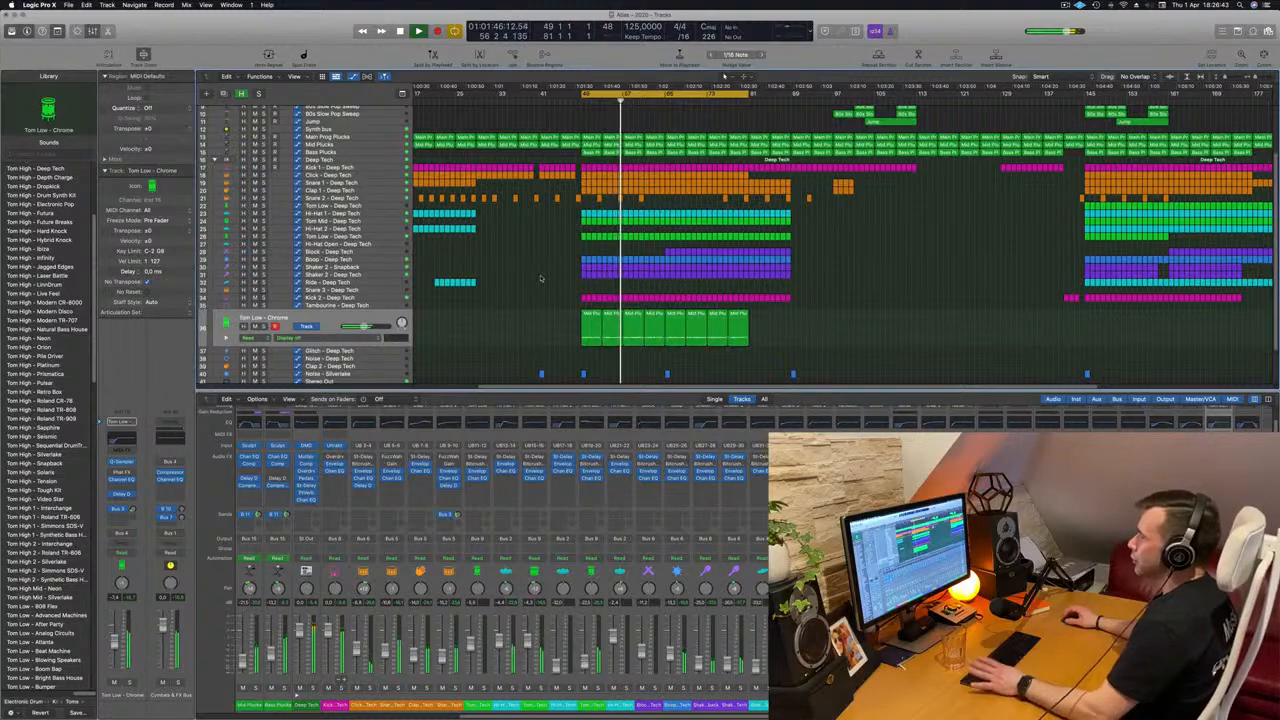
left_click(365, 138)
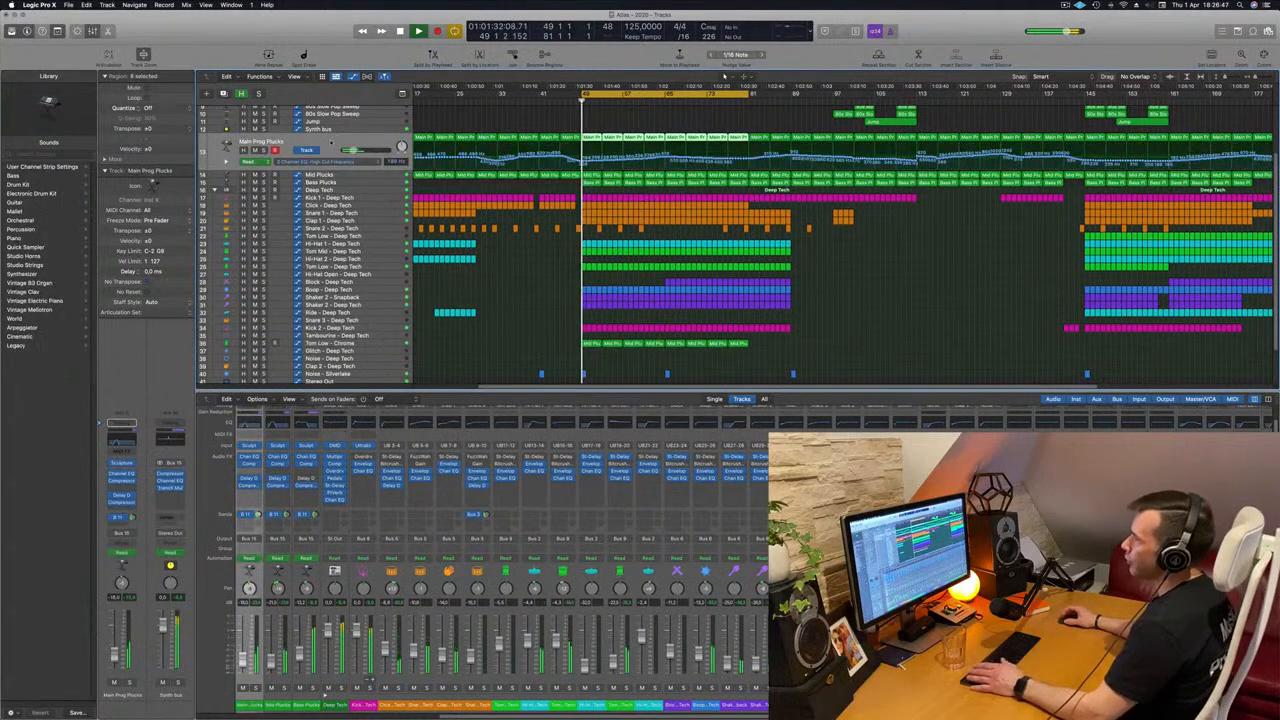
key("Down")
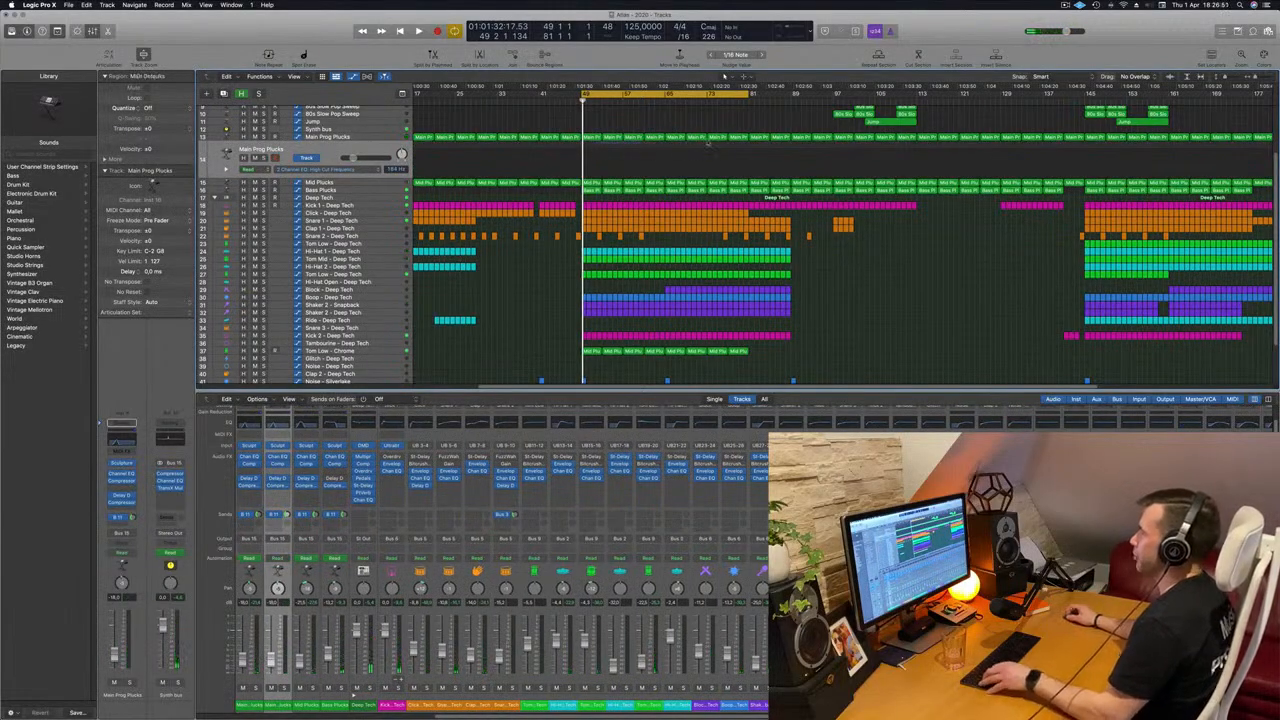
Copy the eight Main Prog Plucks regions of the looped section onto the duplicated track and remove their copied automation.
left_click_drag(708, 143, 740, 138)
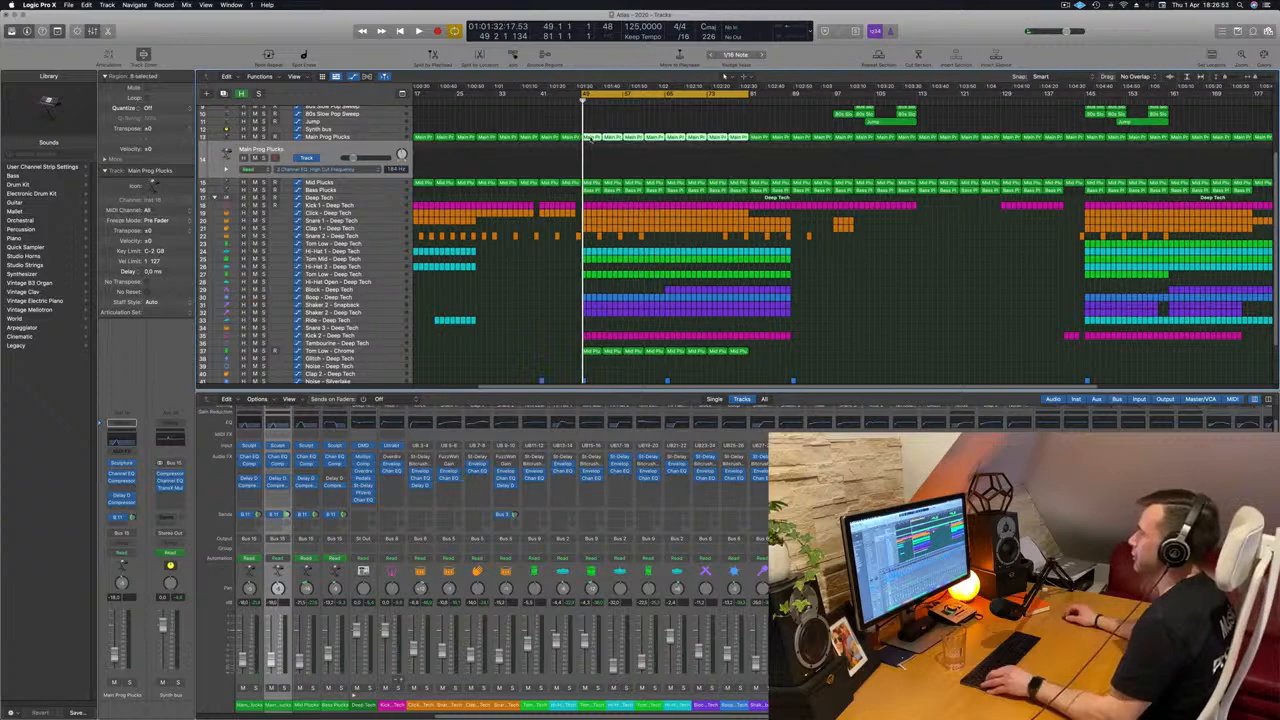
left_click_drag(590, 139, 594, 163)
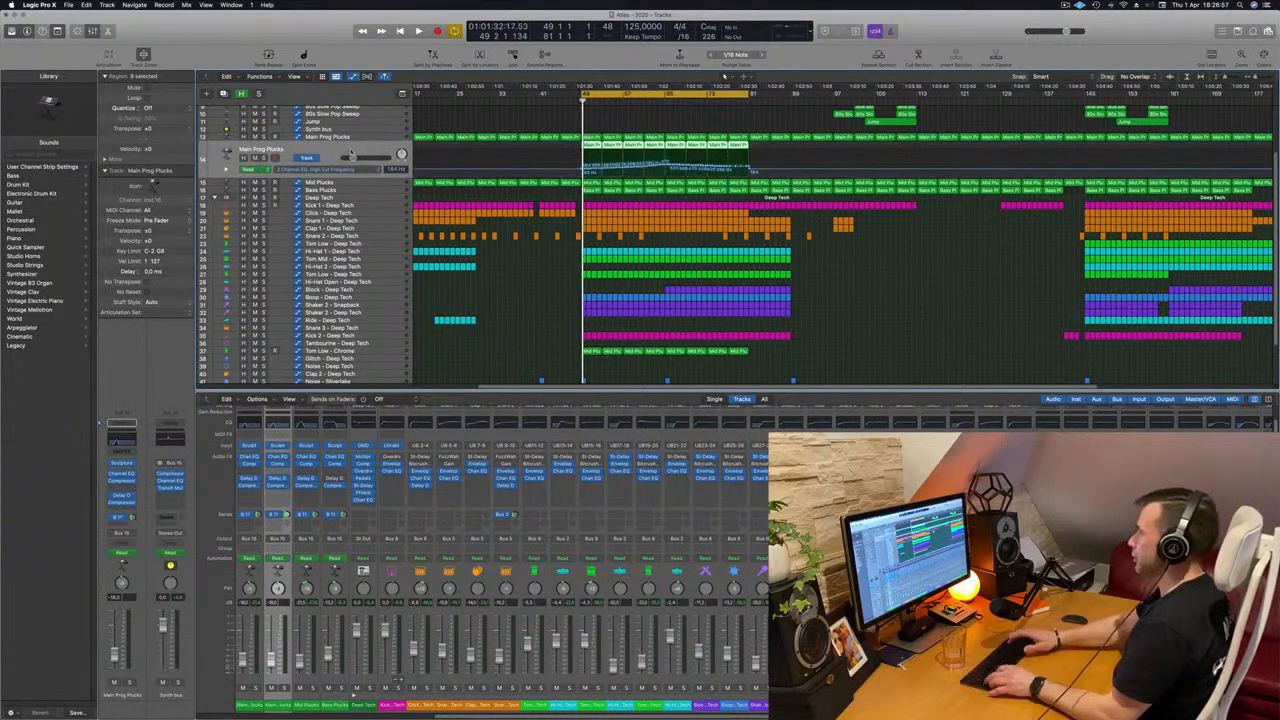
key("super+z")
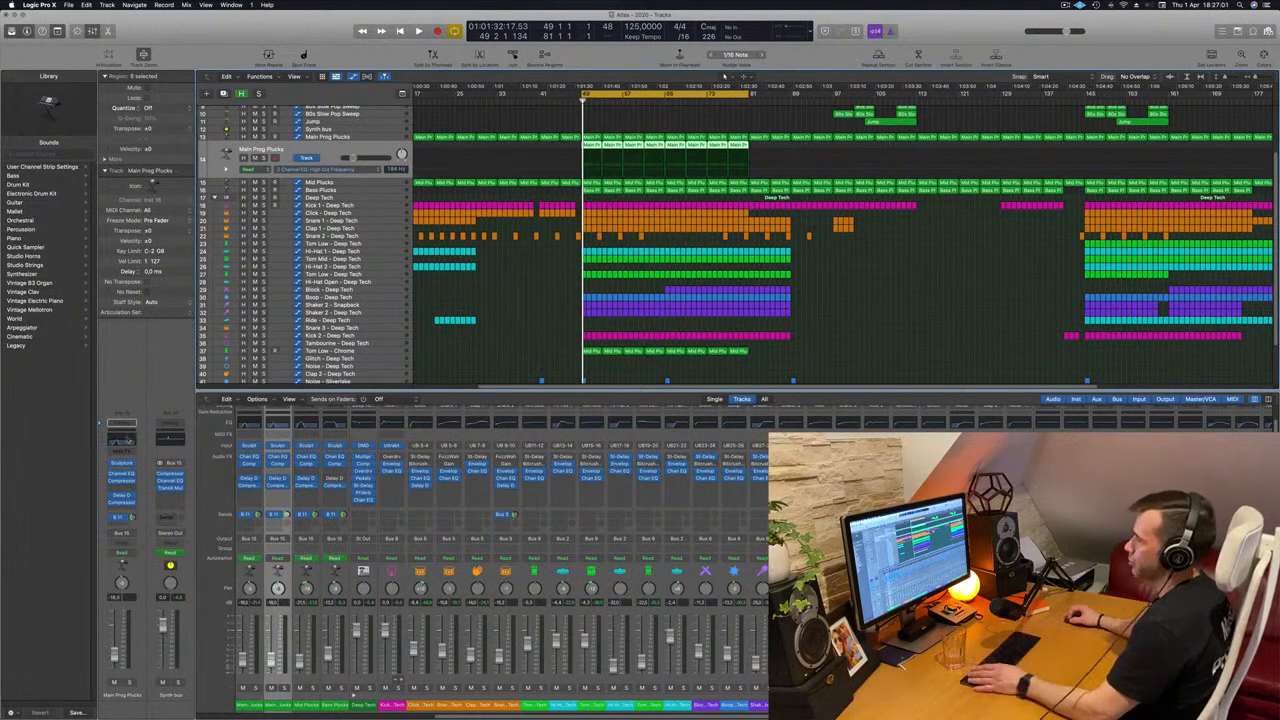
Recall the default setting in the duplicated pluck track's Channel EQ, move its window aside, and start playback.
left_click(127, 440)
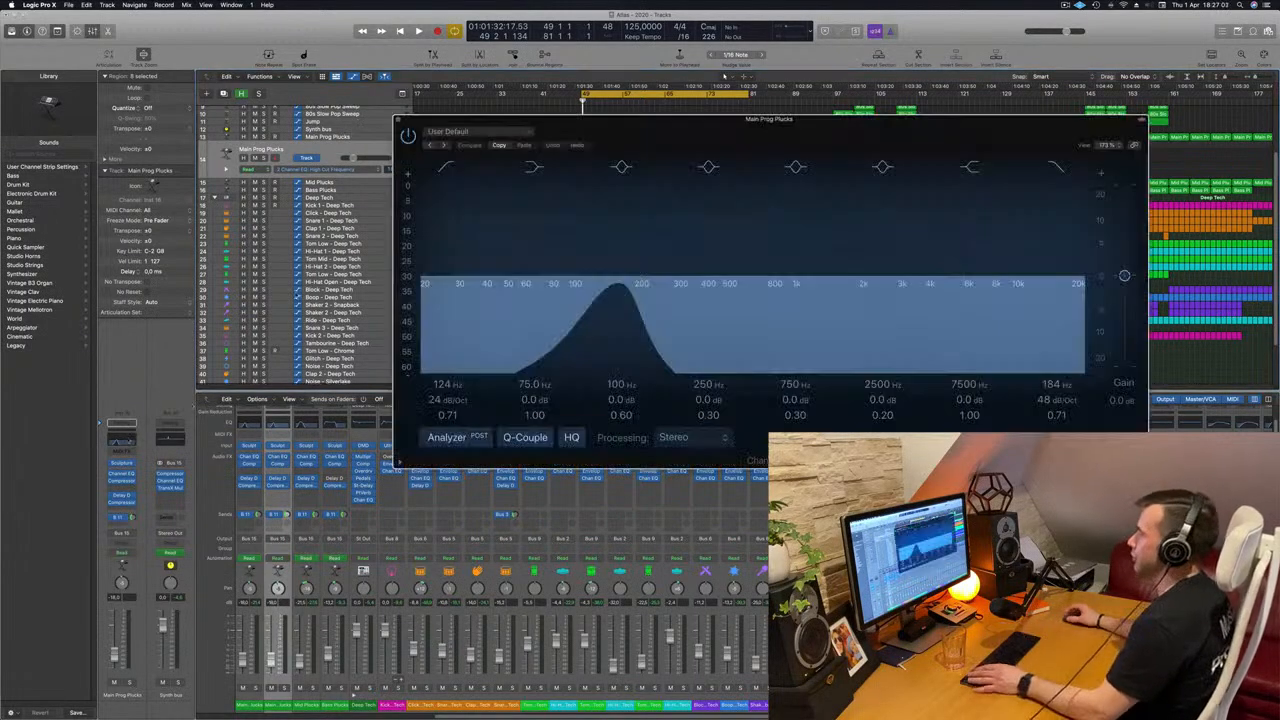
left_click(493, 129)
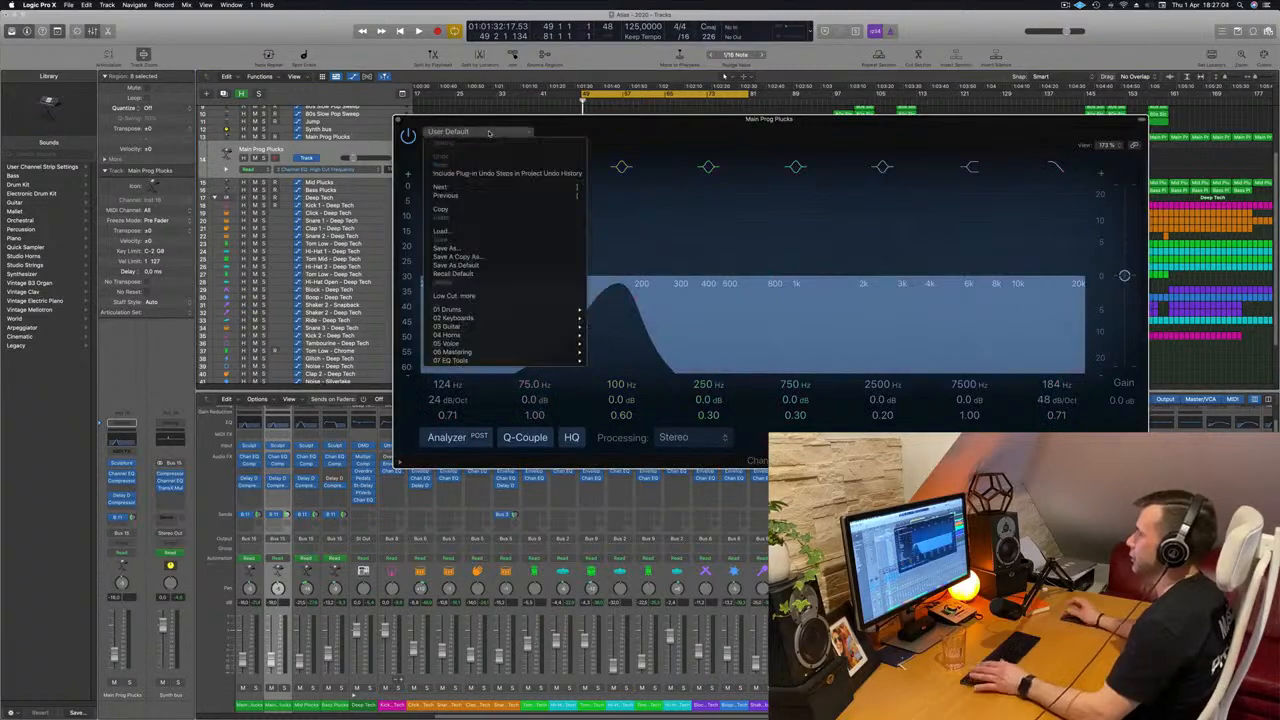
left_click(476, 274)
left_click_drag(702, 134, 1088, 161)
key("space")
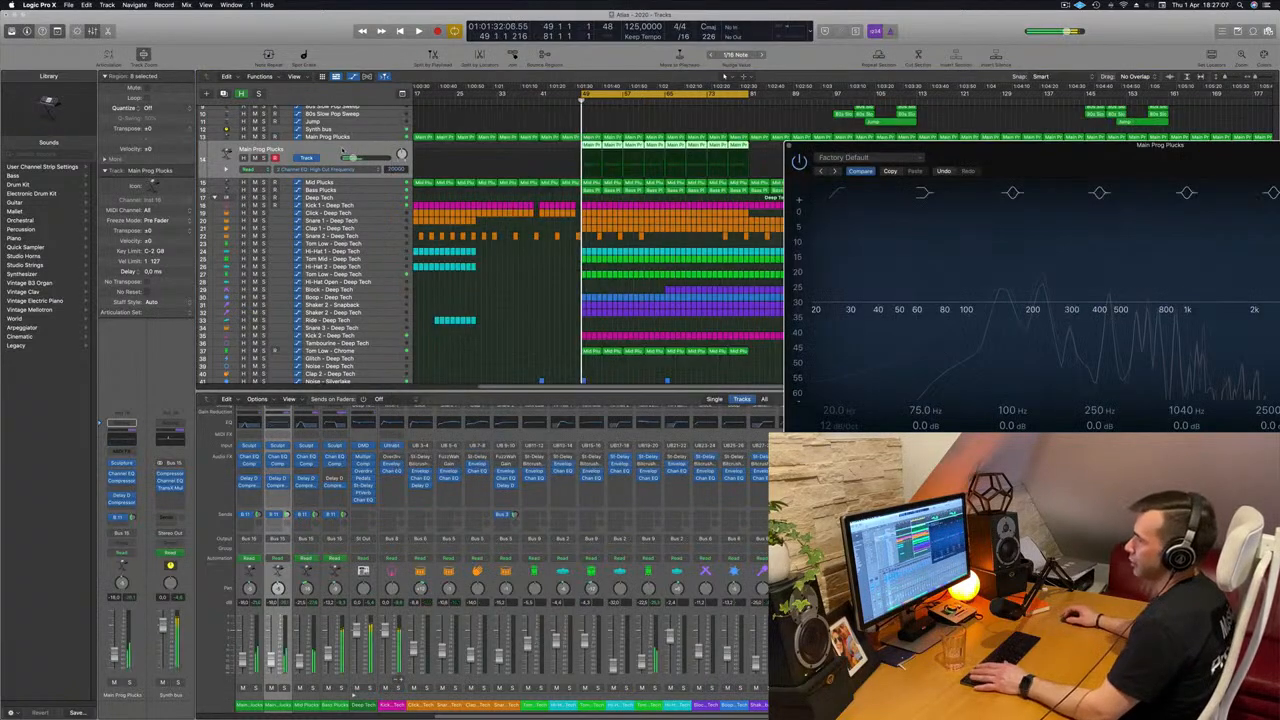
Replace the duplicated pluck track's Sculpture instrument with the stereo LennarDigital Sylenth1 and reposition its window.
left_click(131, 464)
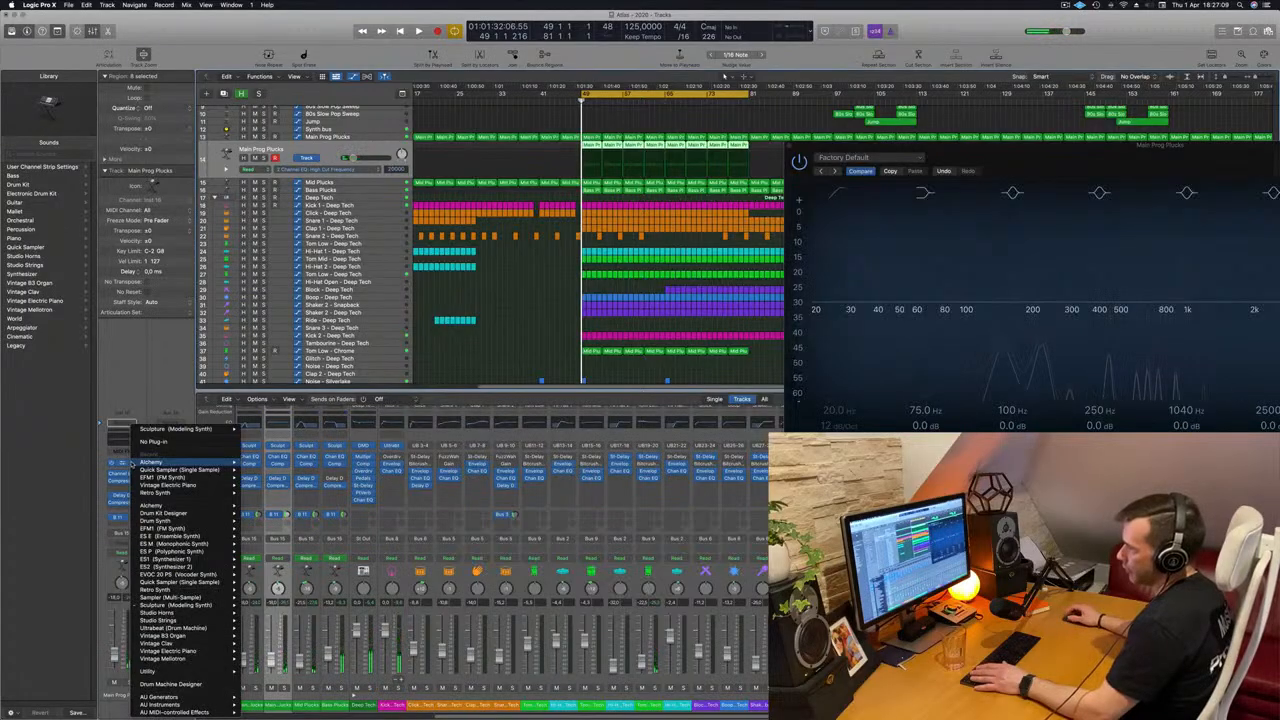
mouse_move(165, 704)
mouse_move(268, 644)
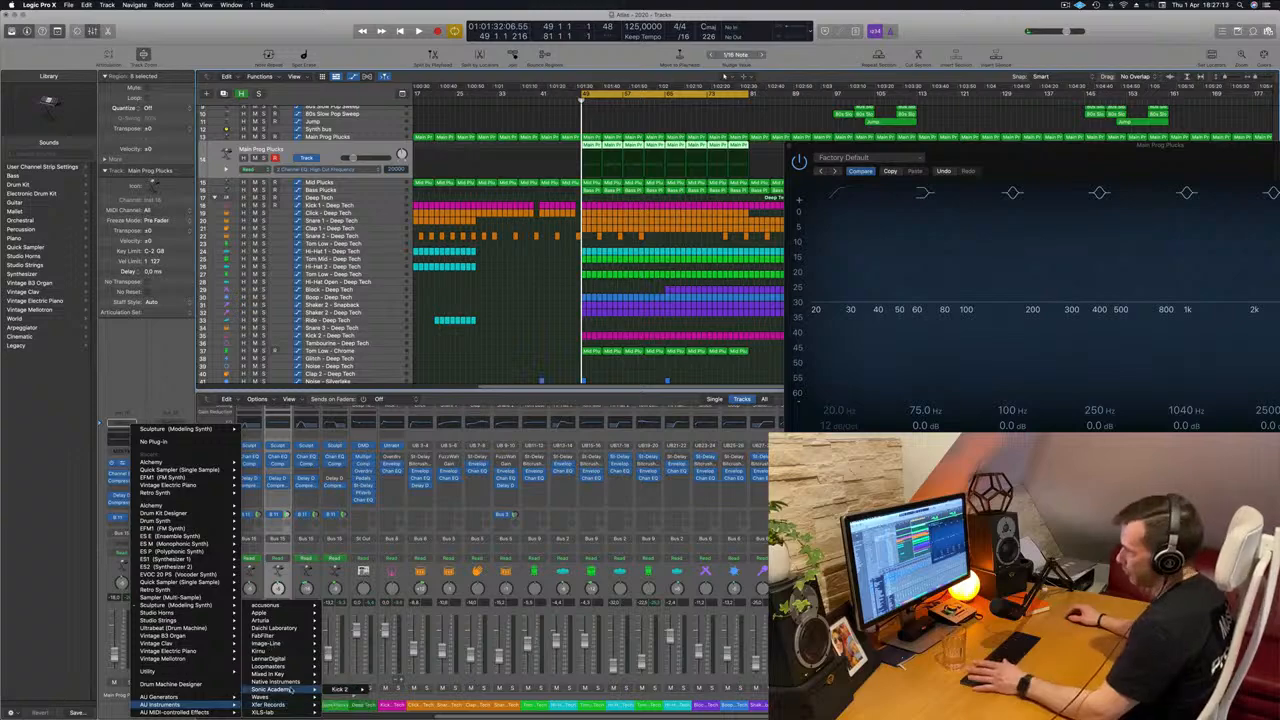
mouse_move(288, 667)
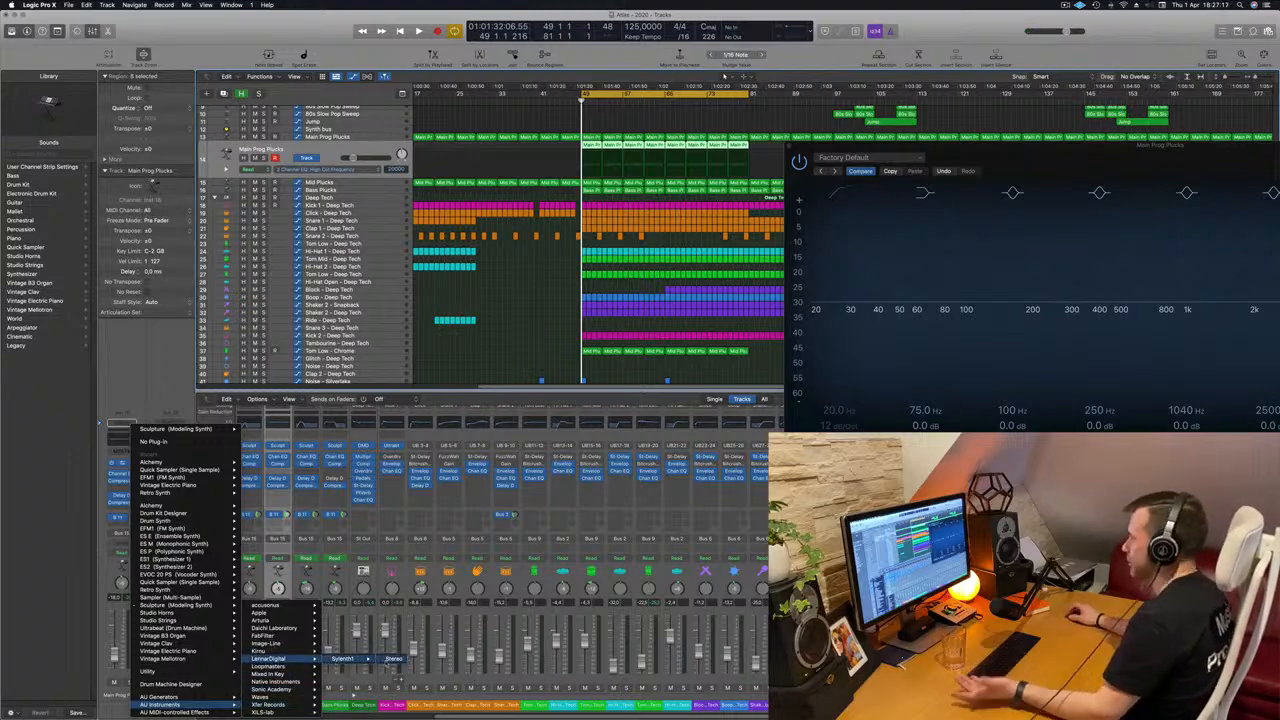
left_click(393, 659)
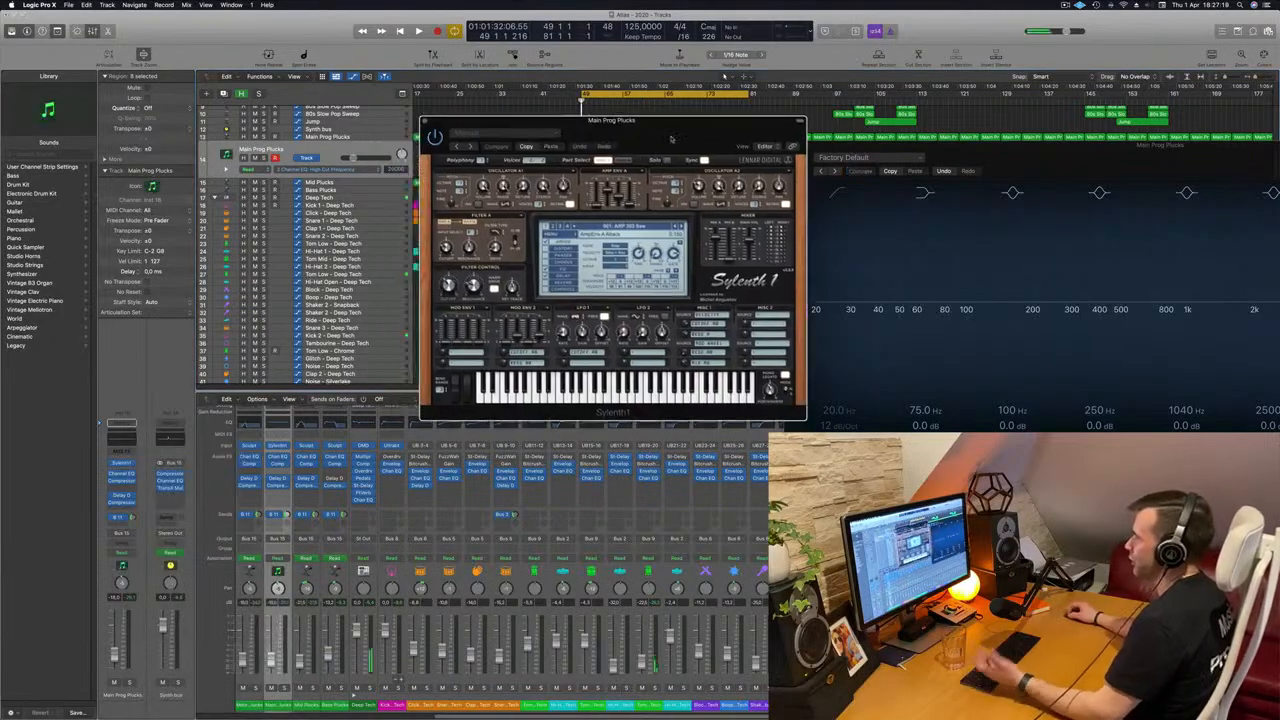
left_click_drag(645, 134, 687, 146)
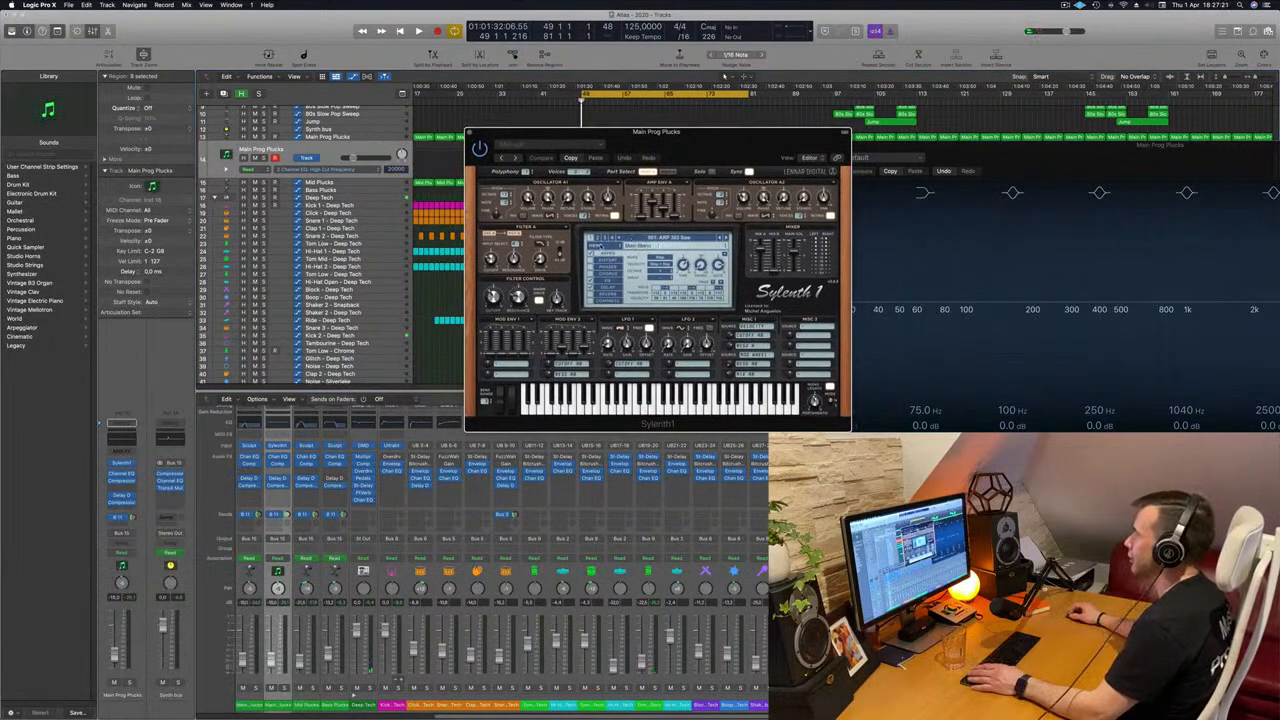
Switch Sylenth1 to another factory sound bank, decline the software update, and move the instrument window clear of the looped regions.
left_click(590, 246)
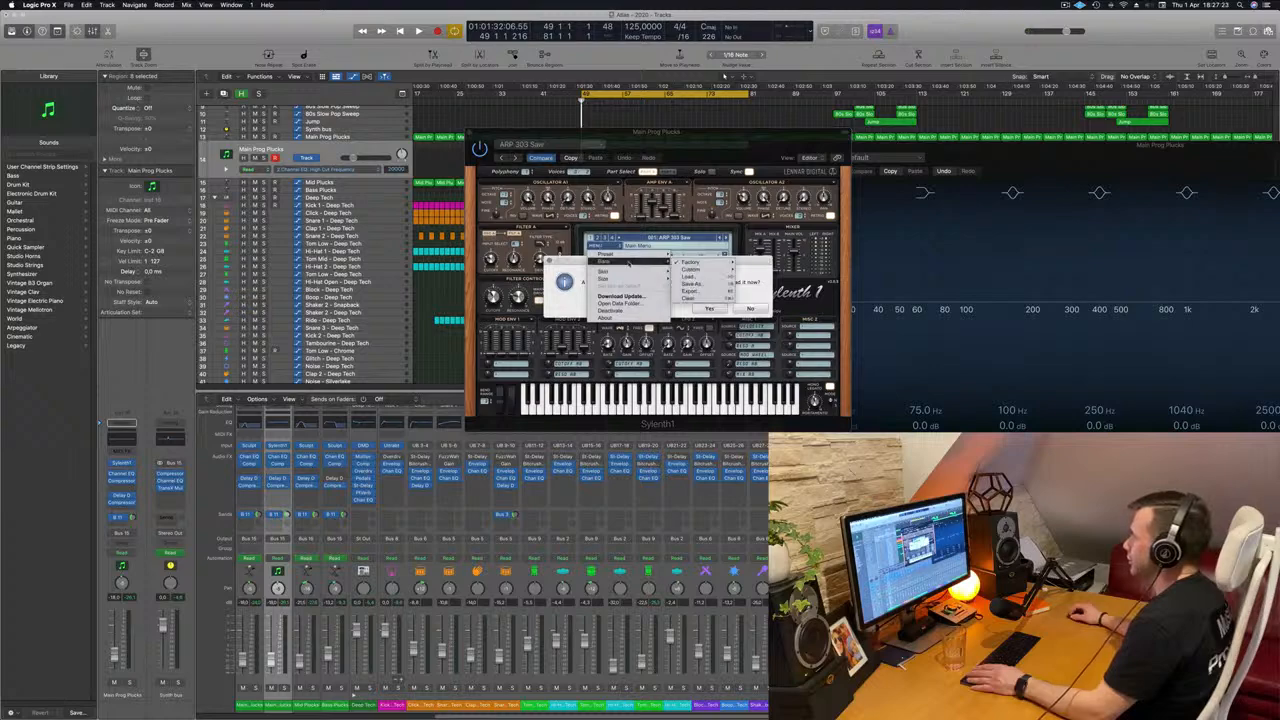
mouse_move(639, 262)
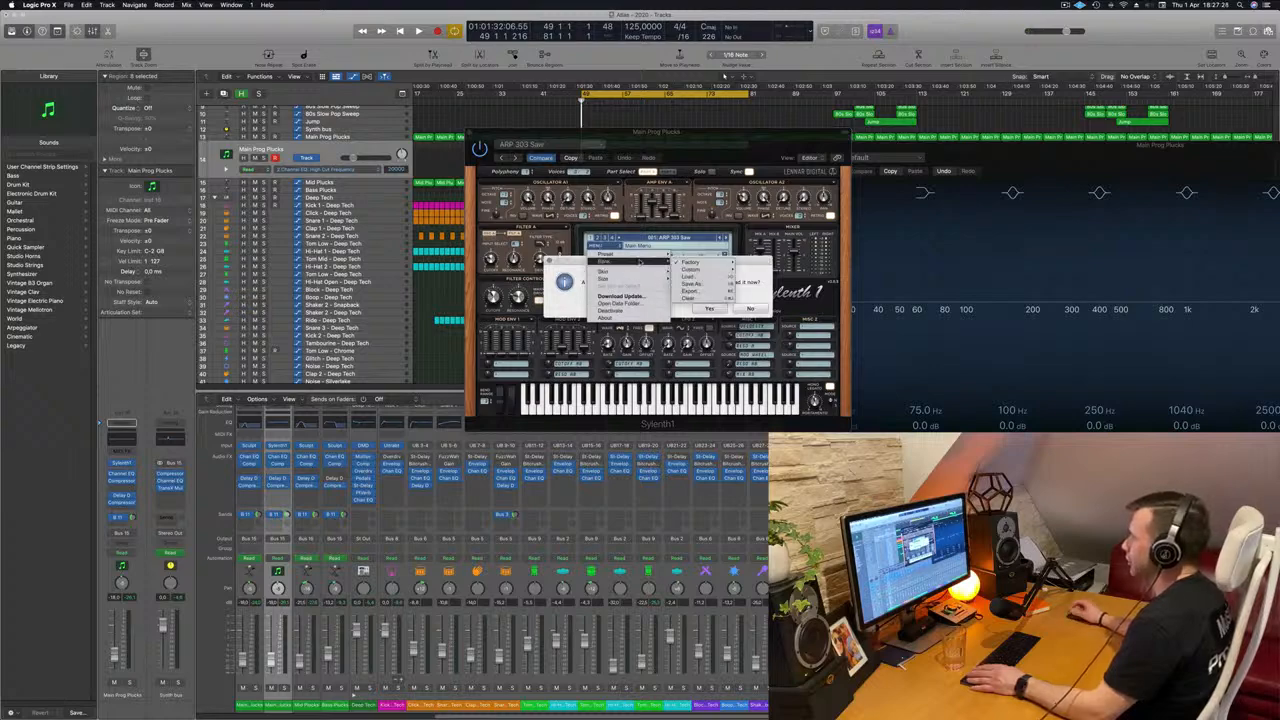
mouse_move(690, 263)
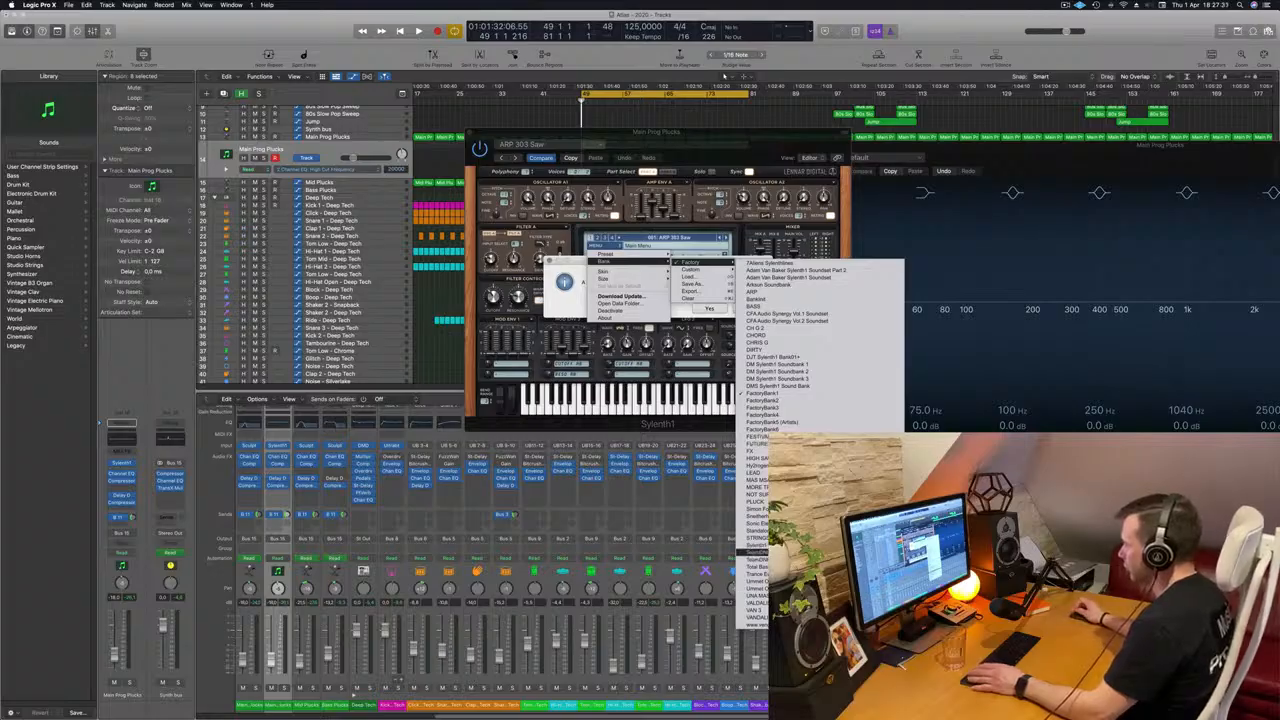
left_click(729, 263)
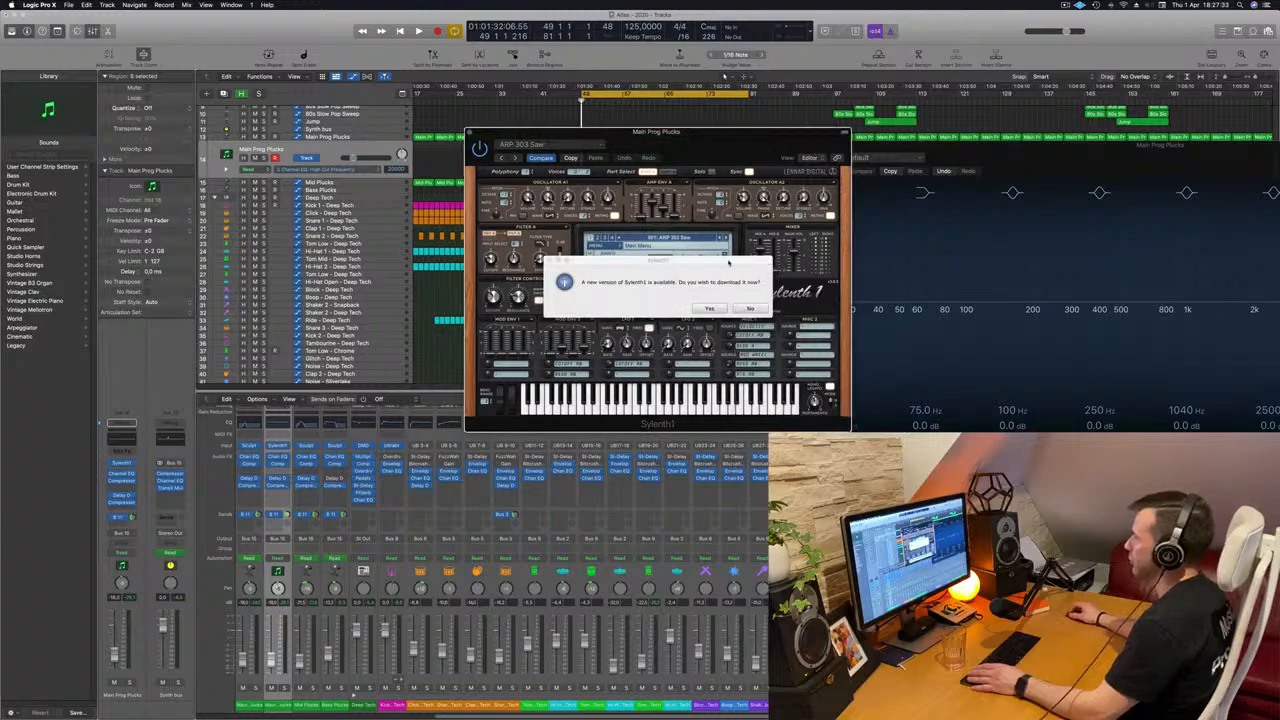
left_click(750, 308)
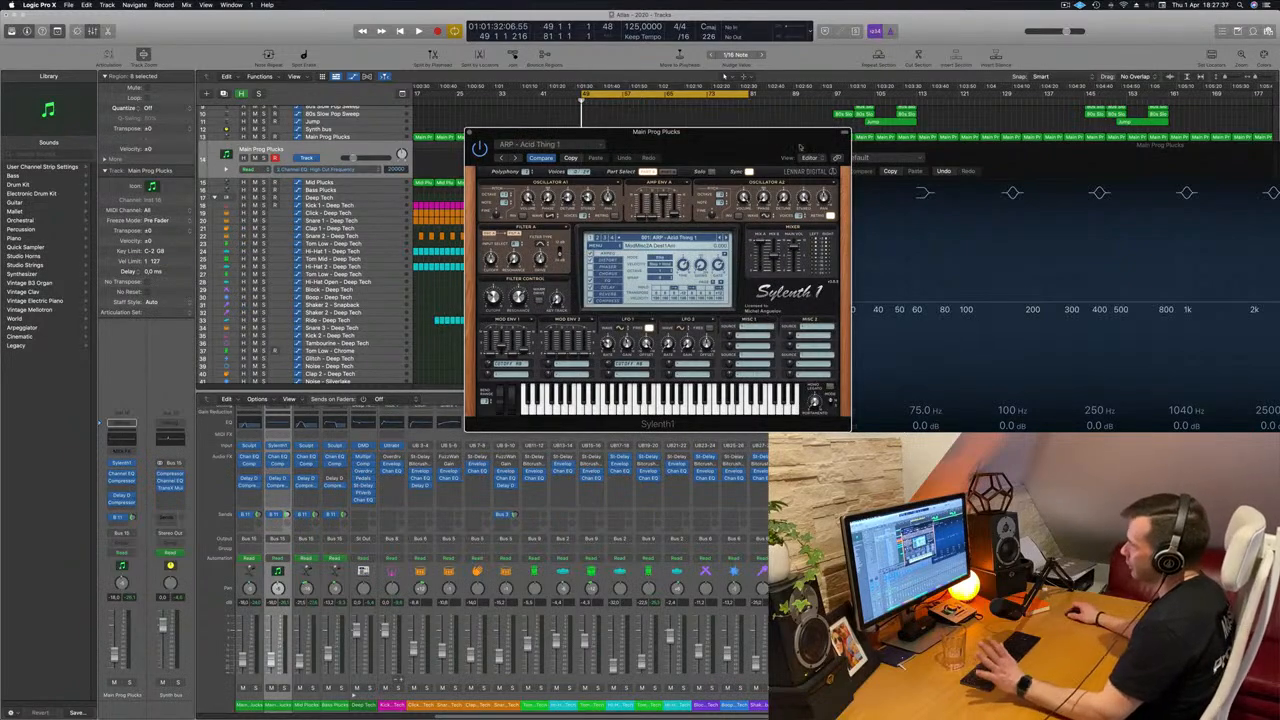
left_click_drag(716, 150, 948, 191)
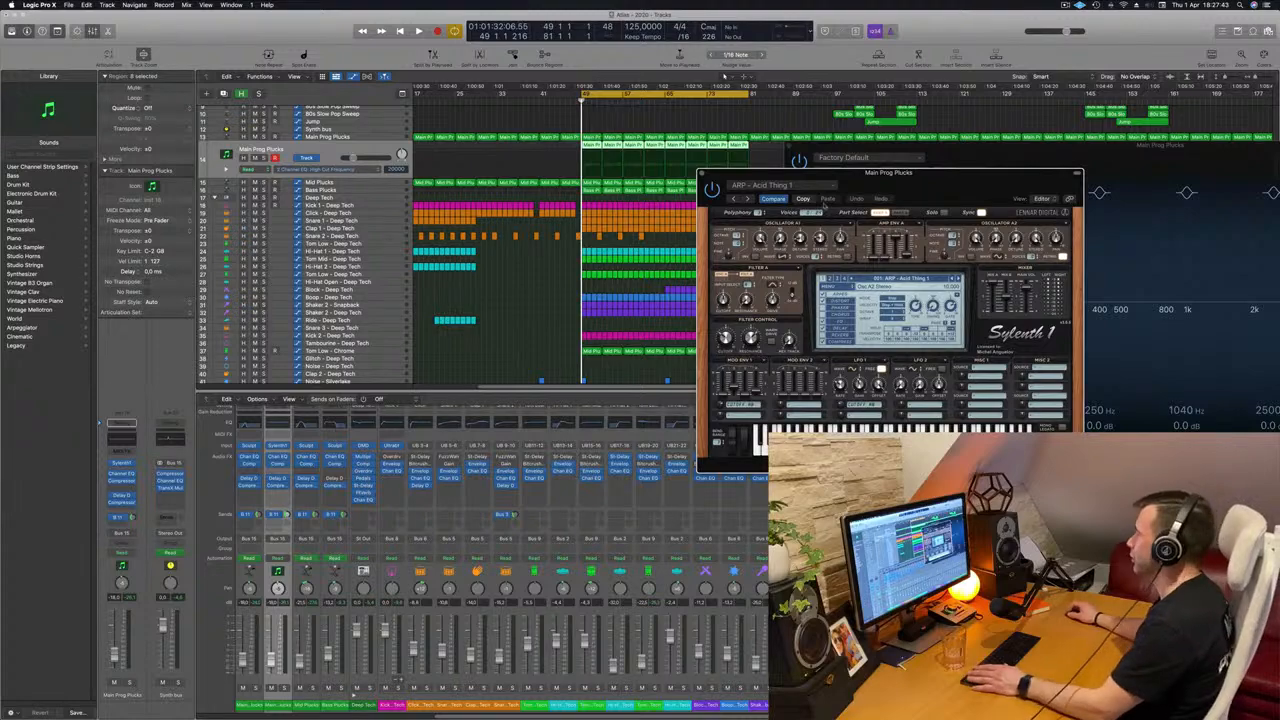
Browse the Sylenth1 bank to the PLUCK - 4AM preset, load it, and move the instrument window off the mixer.
left_click(905, 279)
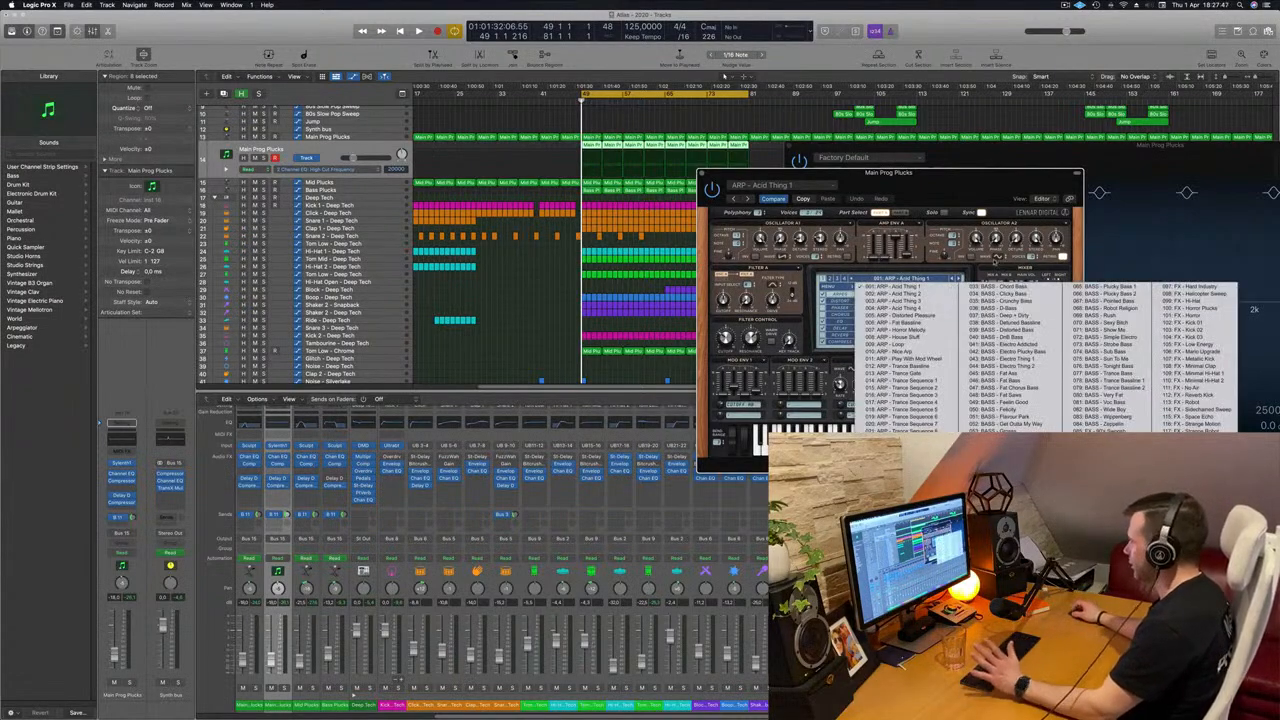
left_click(944, 269)
left_click(904, 279)
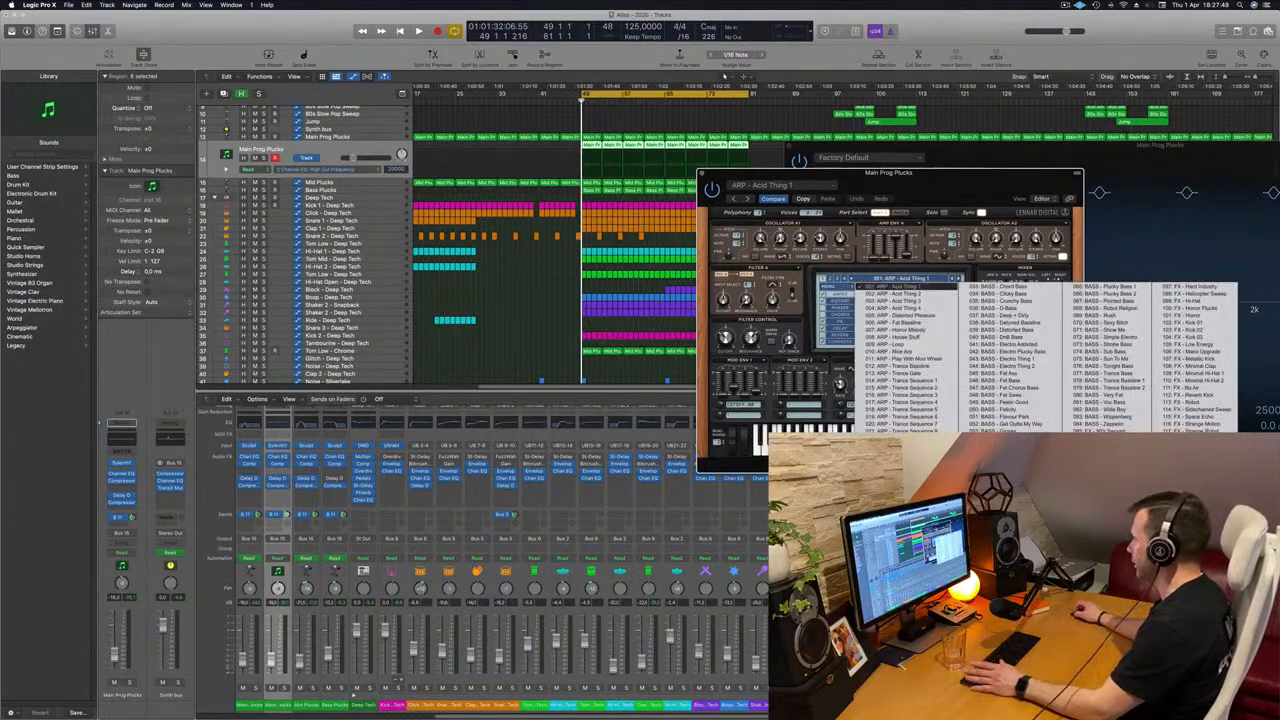
left_click(829, 279)
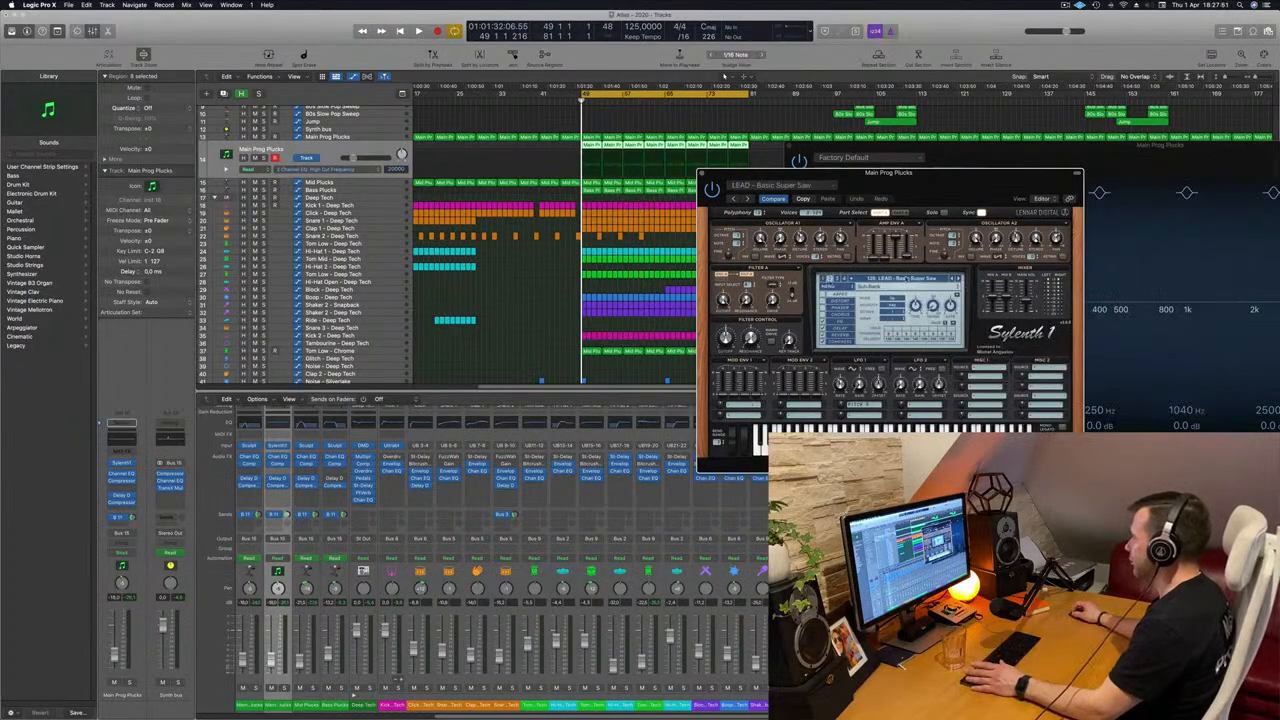
left_click(905, 279)
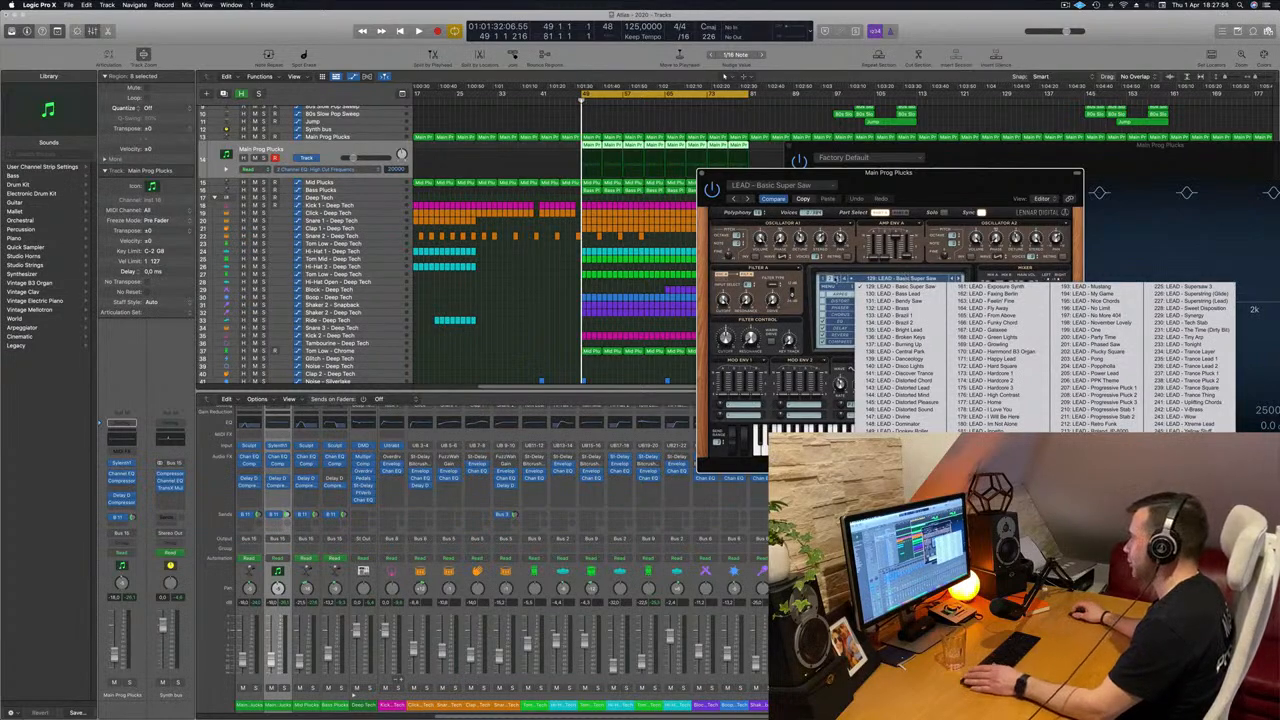
left_click(1188, 309)
left_click(860, 281)
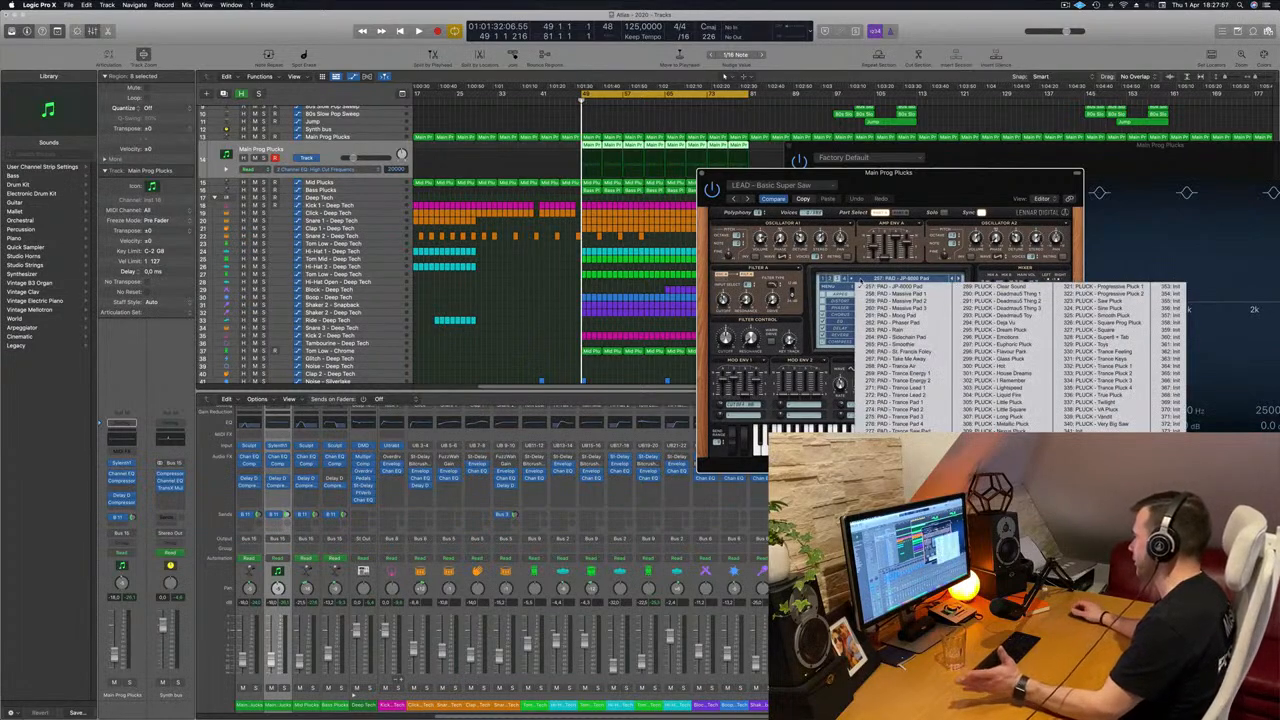
left_click(893, 446)
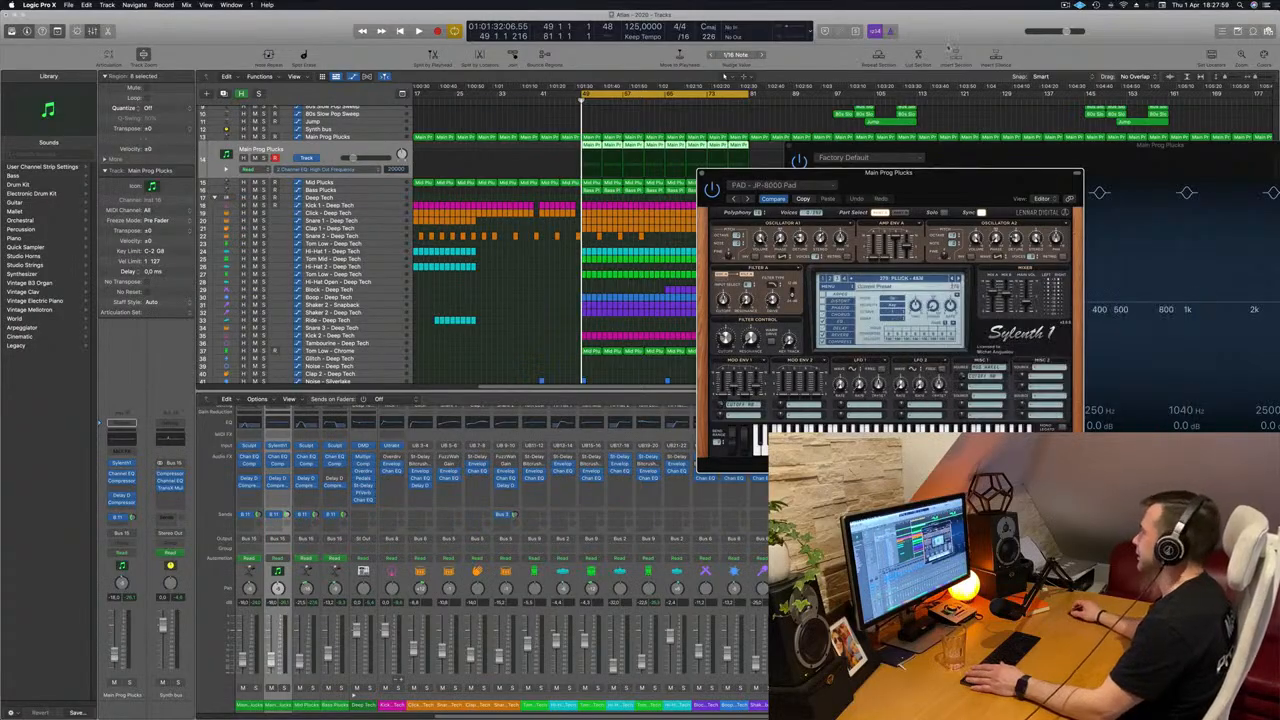
left_click_drag(942, 170, 974, 46)
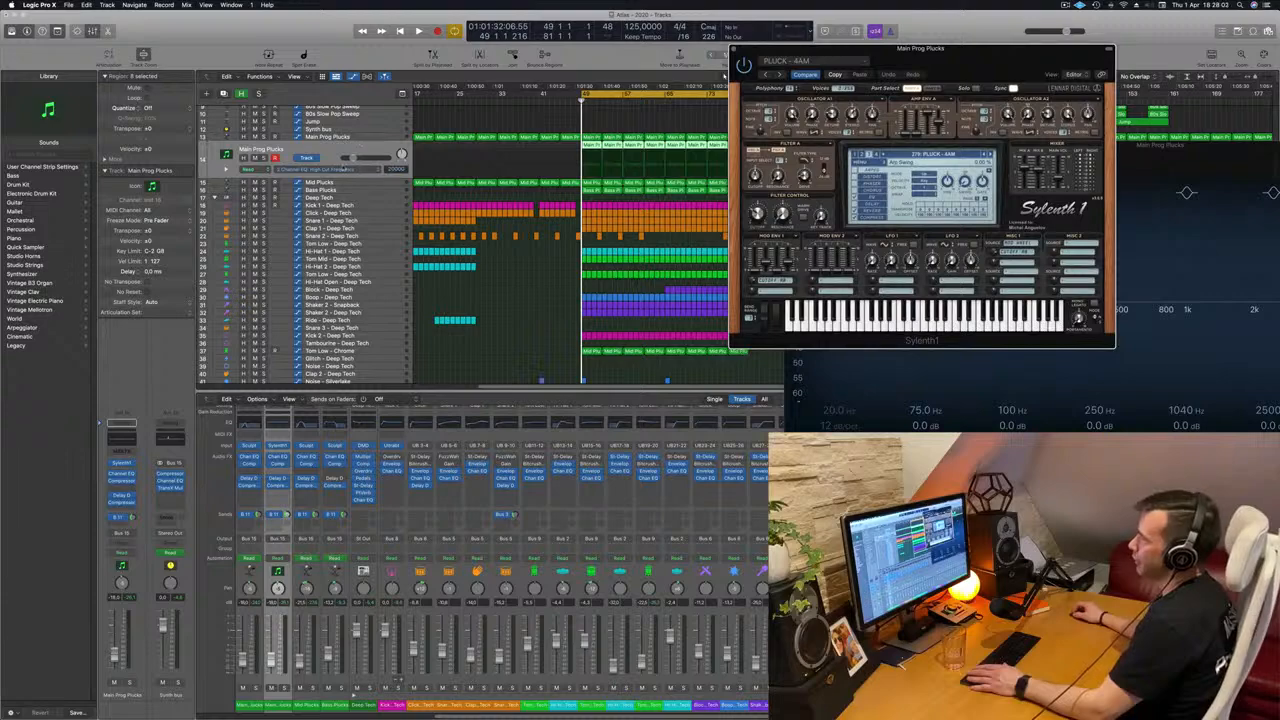
Mute the Mid Plucks track and reselect the duplicated Main Prog Plucks track, playing the loop with the Sylenth1 window over the mixer.
left_click(348, 184)
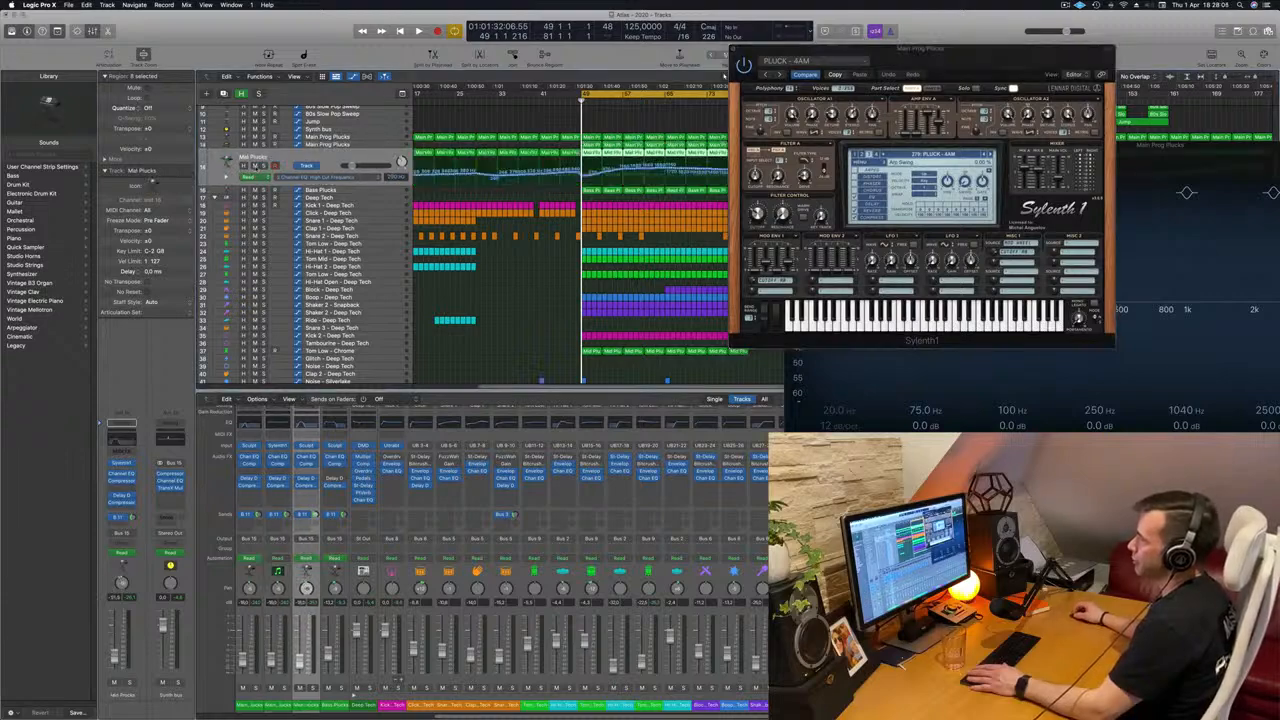
key("ctrl+m")
left_click(368, 144)
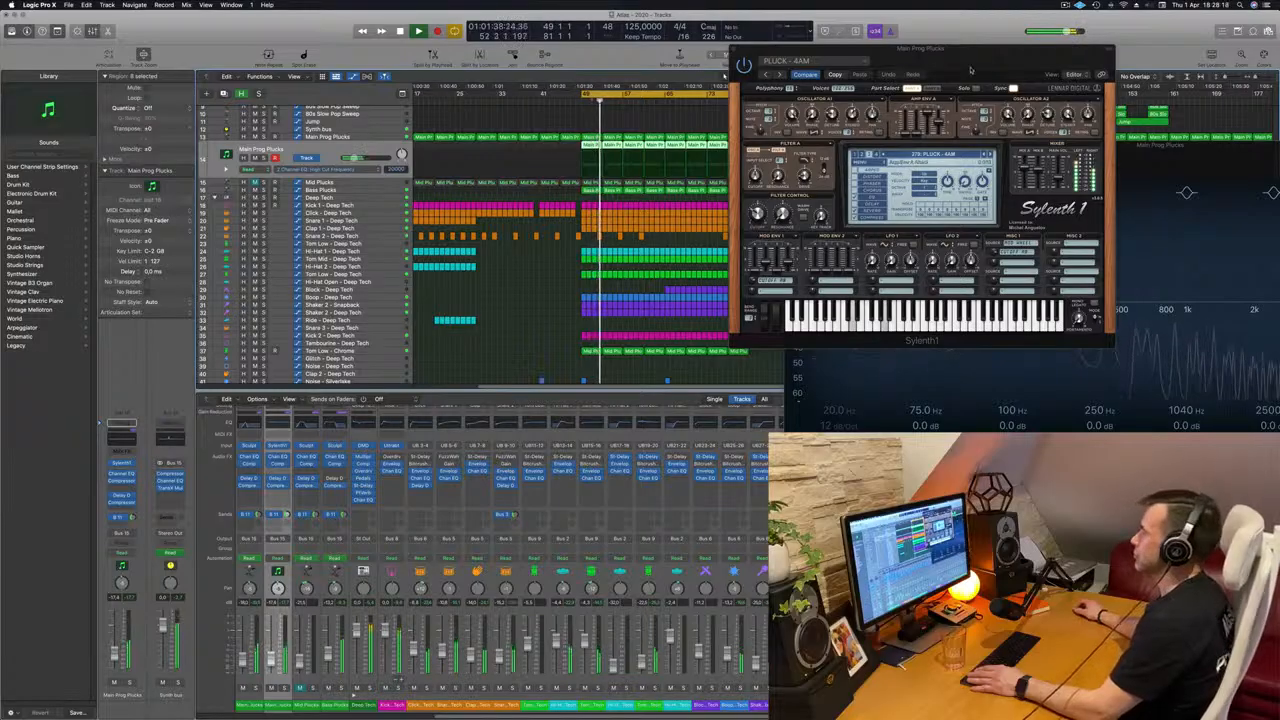
left_click_drag(970, 70, 688, 355)
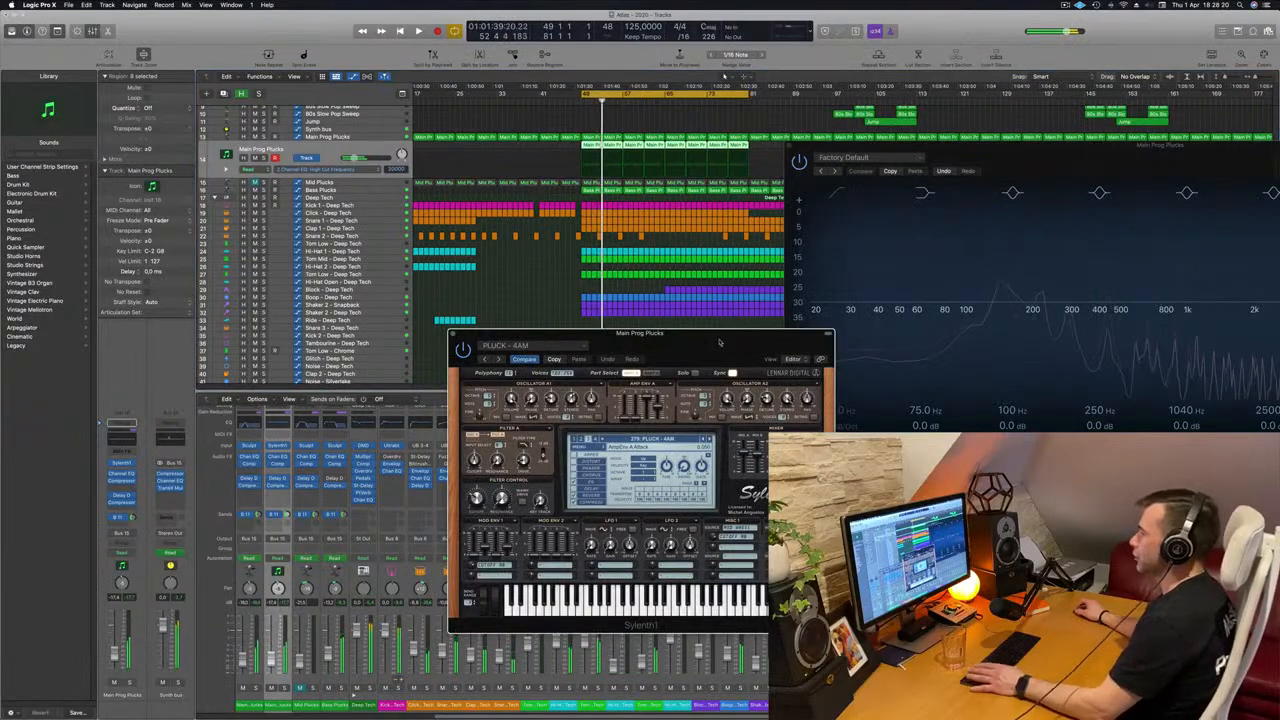
Advance Sylenth1 to PLUCK - Basic Progressive 2 and open the track's Delay Designer, placing it beside the Channel EQ window.
left_click(708, 440)
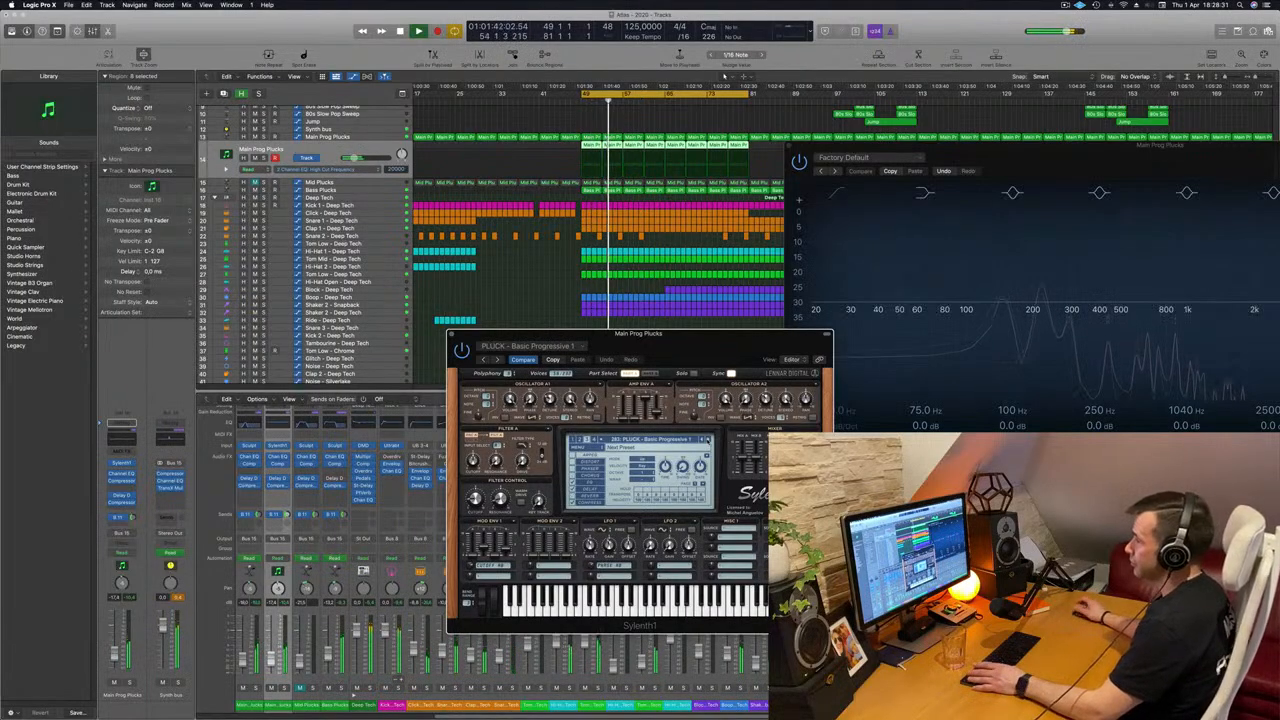
left_click(122, 496)
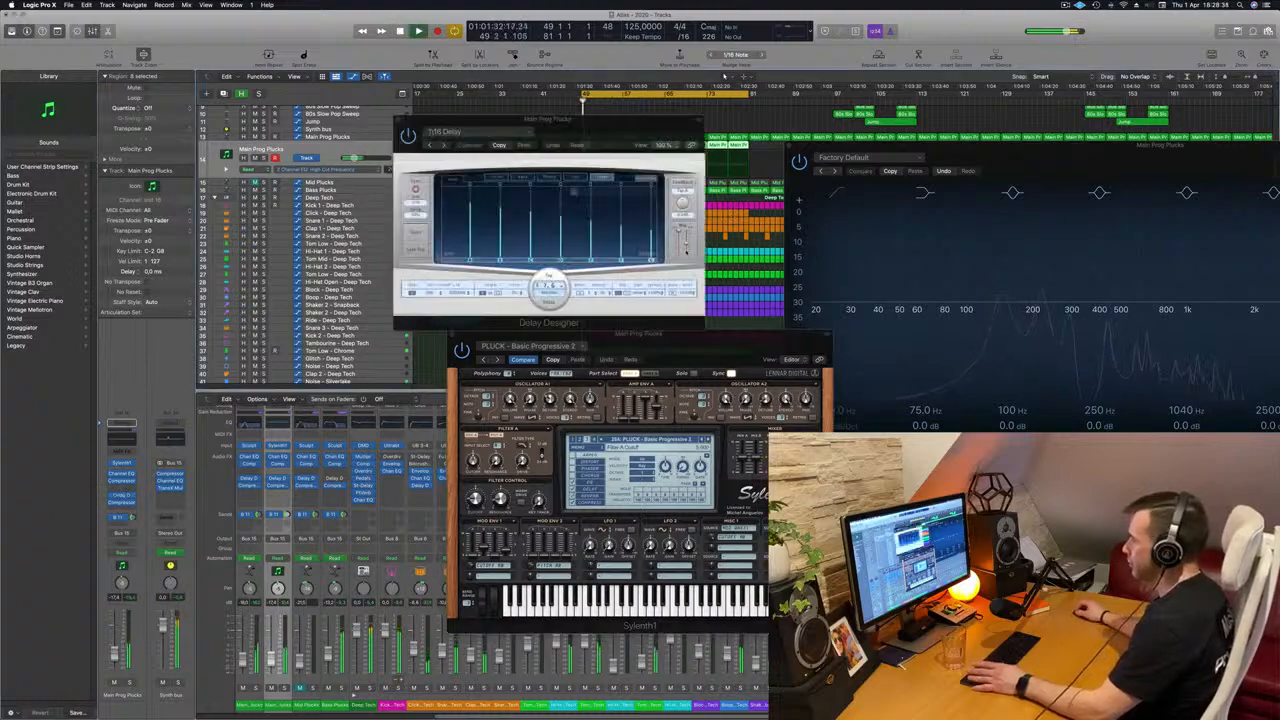
left_click_drag(615, 137, 1279, 144)
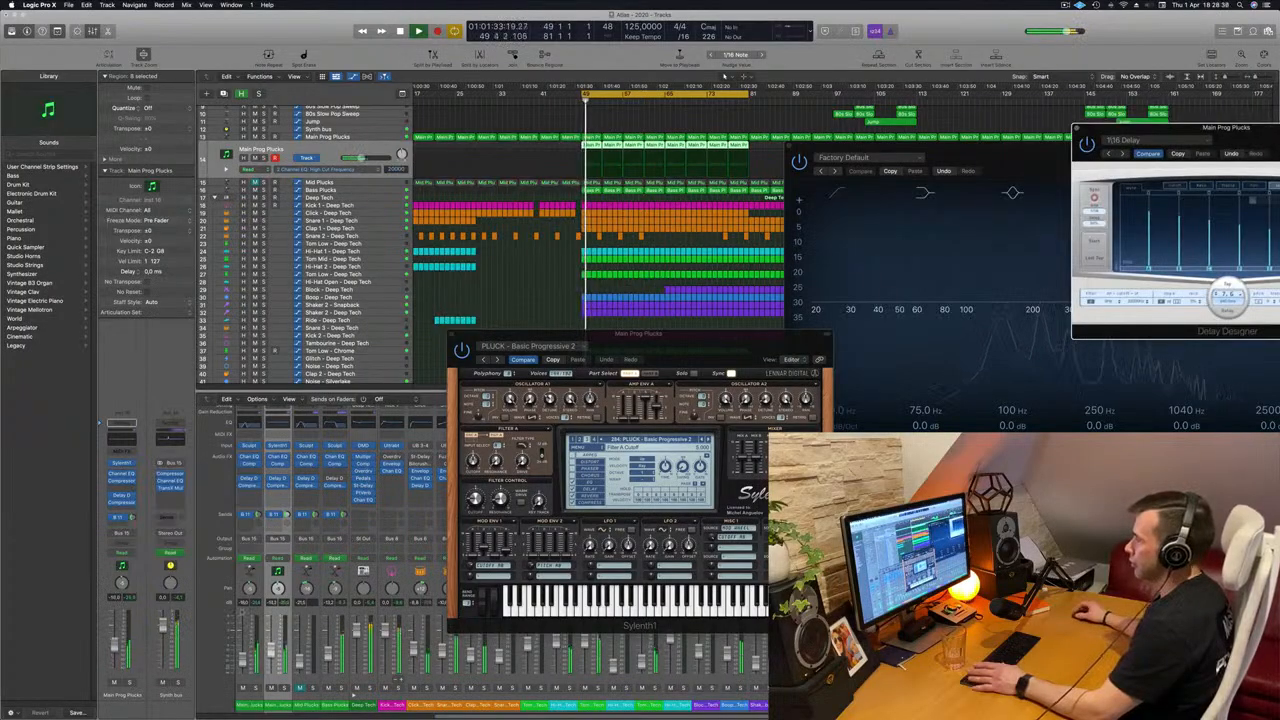
Audition the following Sylenth1 pluck presets up to PLUCK - Deadmau5 Thing 1 and lower the duplicated pluck track's volume.
left_click(538, 502)
left_click(708, 440)
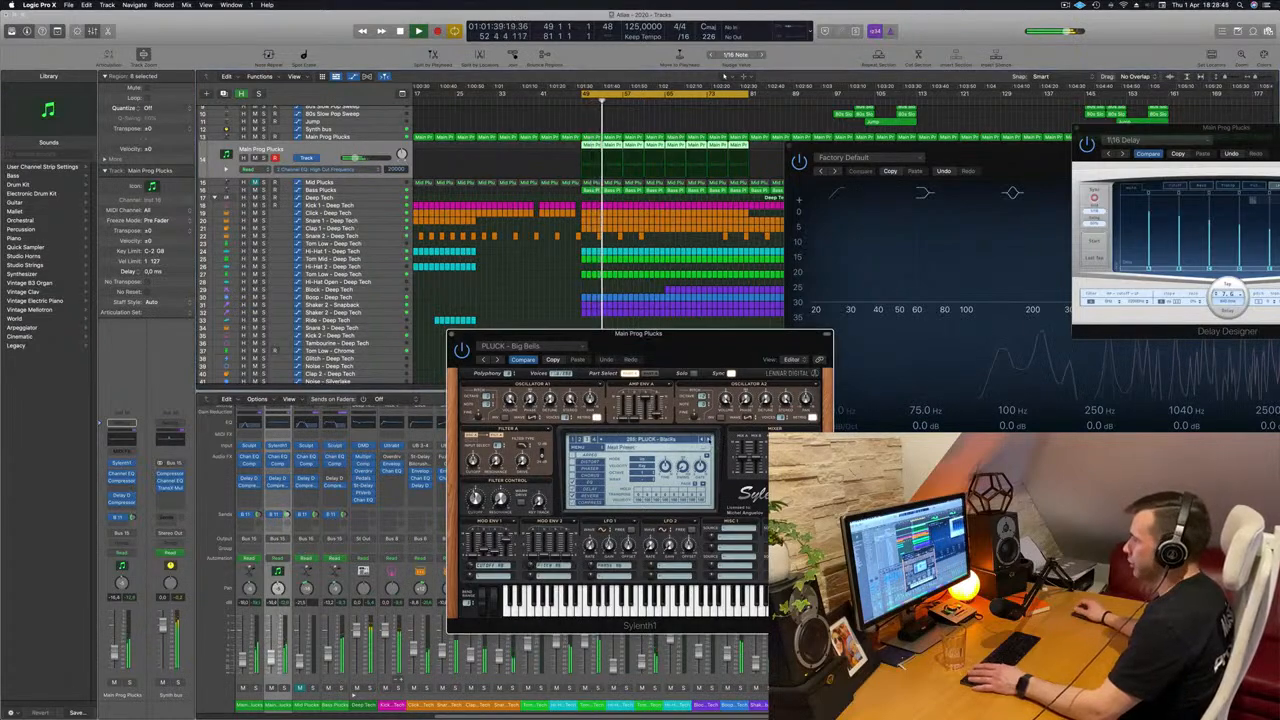
left_click(708, 440)
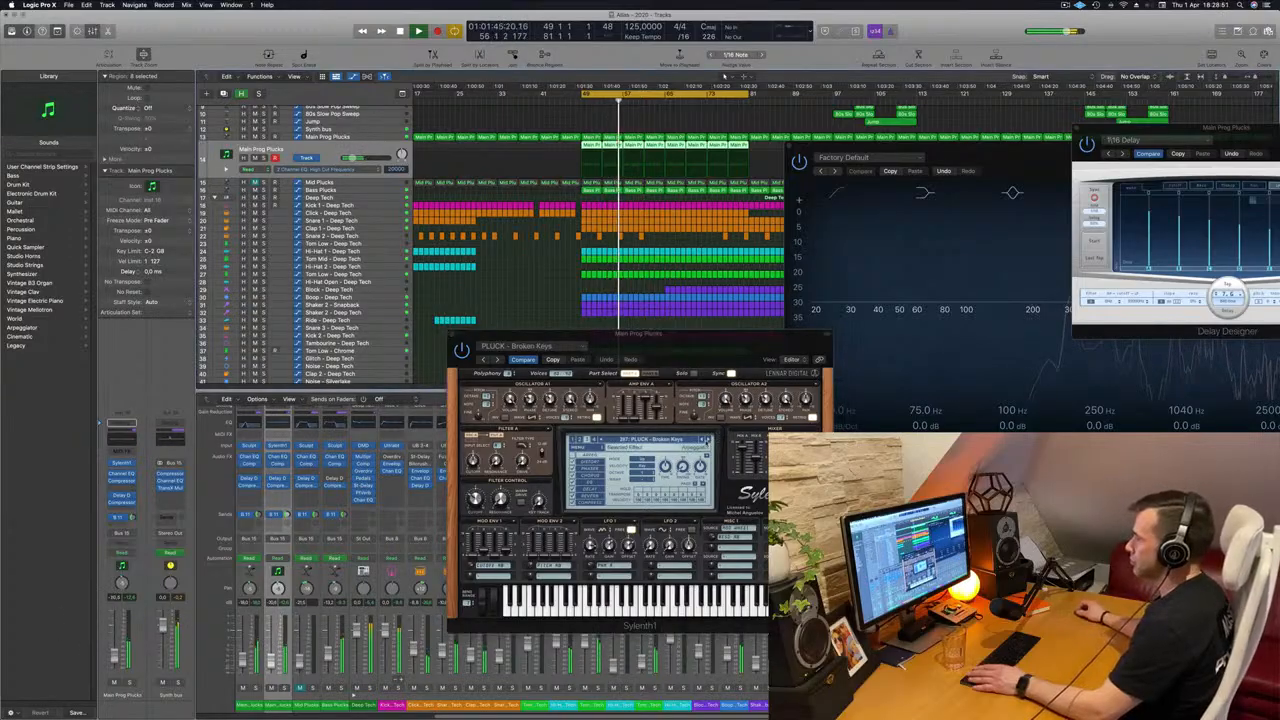
left_click(708, 440)
left_click(708, 440)
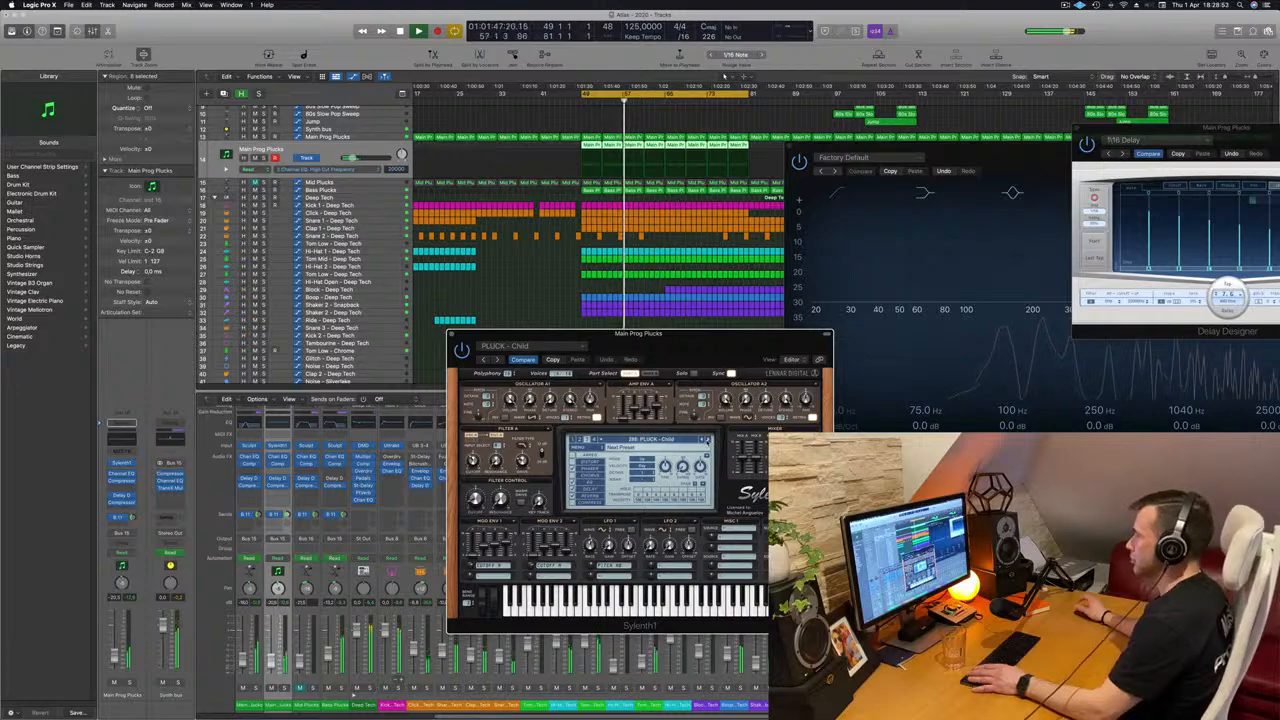
left_click(708, 440)
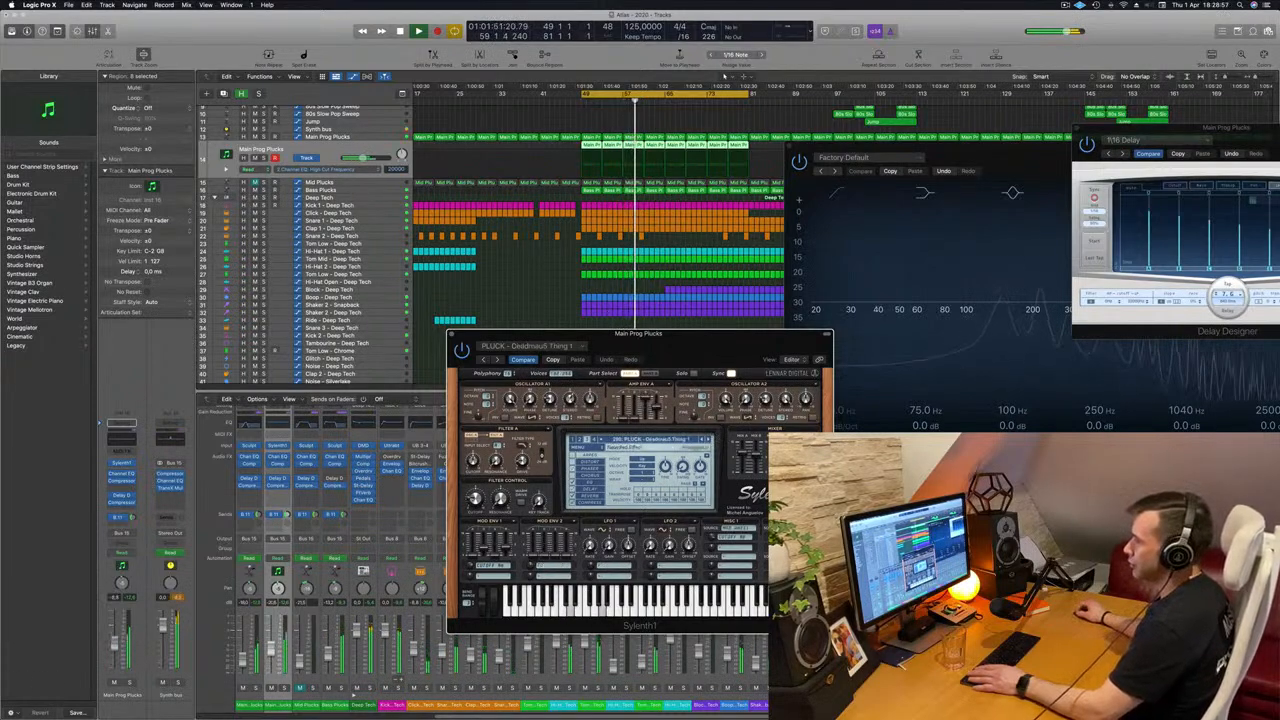
left_click_drag(115, 643, 115, 649)
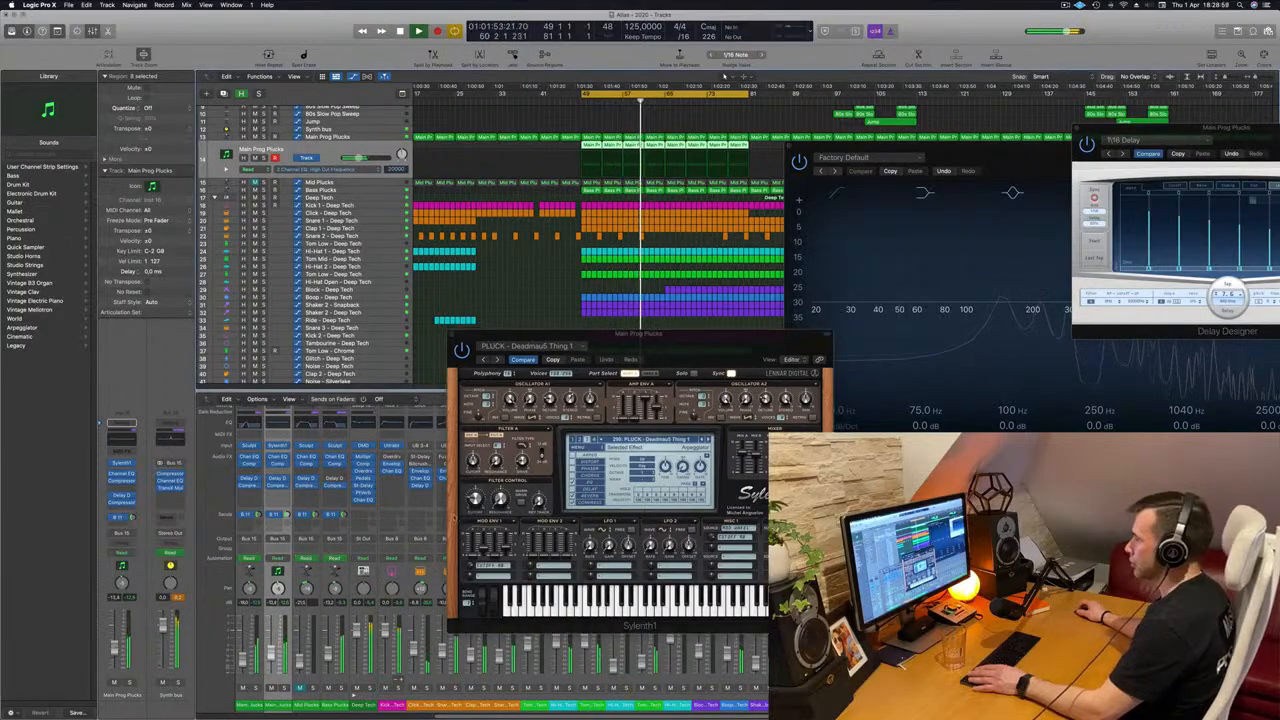
Audition the Sylenth1 pluck presets from PLUCK - Deadmau5 Thing 2 through PLUCK - House Dreams during playback.
left_click(709, 440)
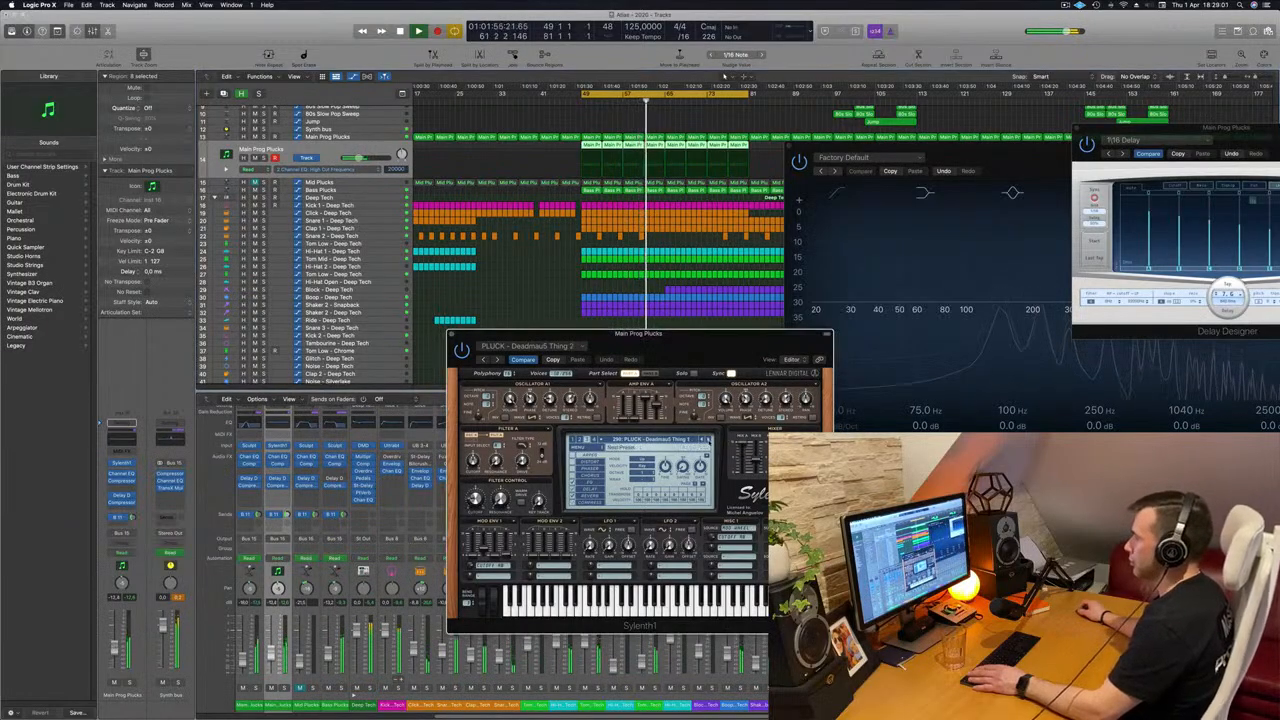
left_click(709, 440)
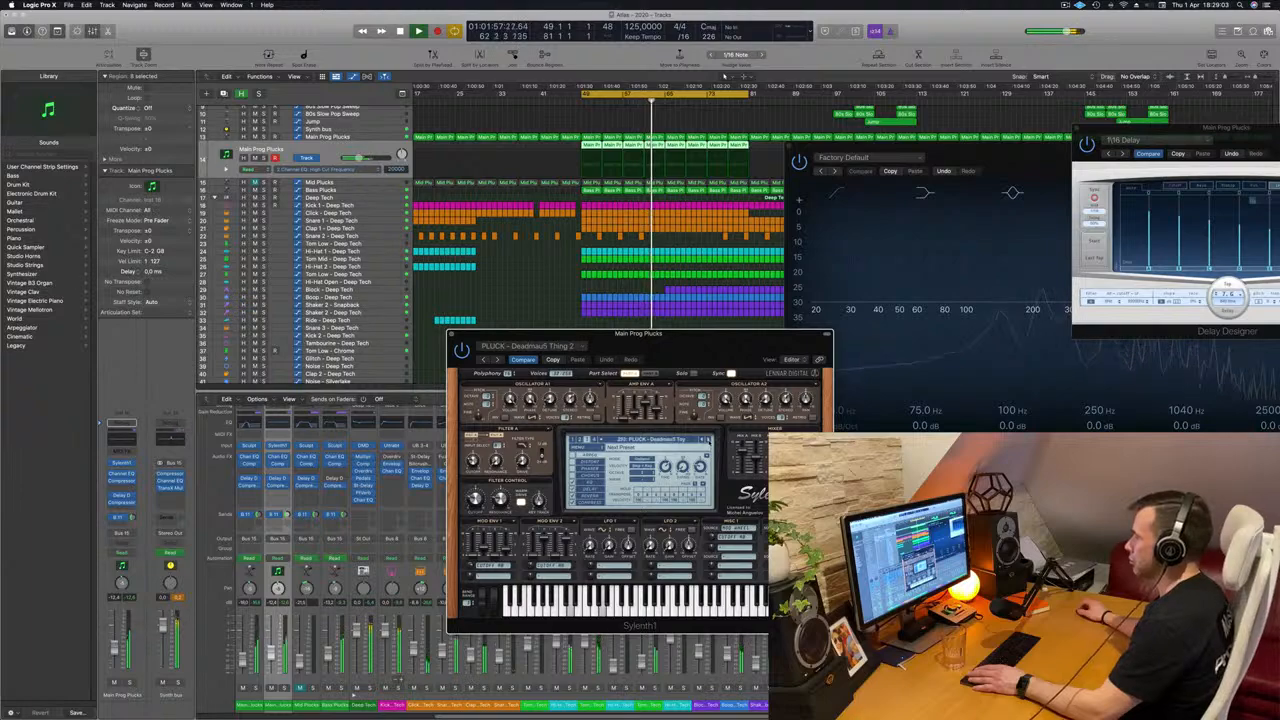
left_click(709, 441)
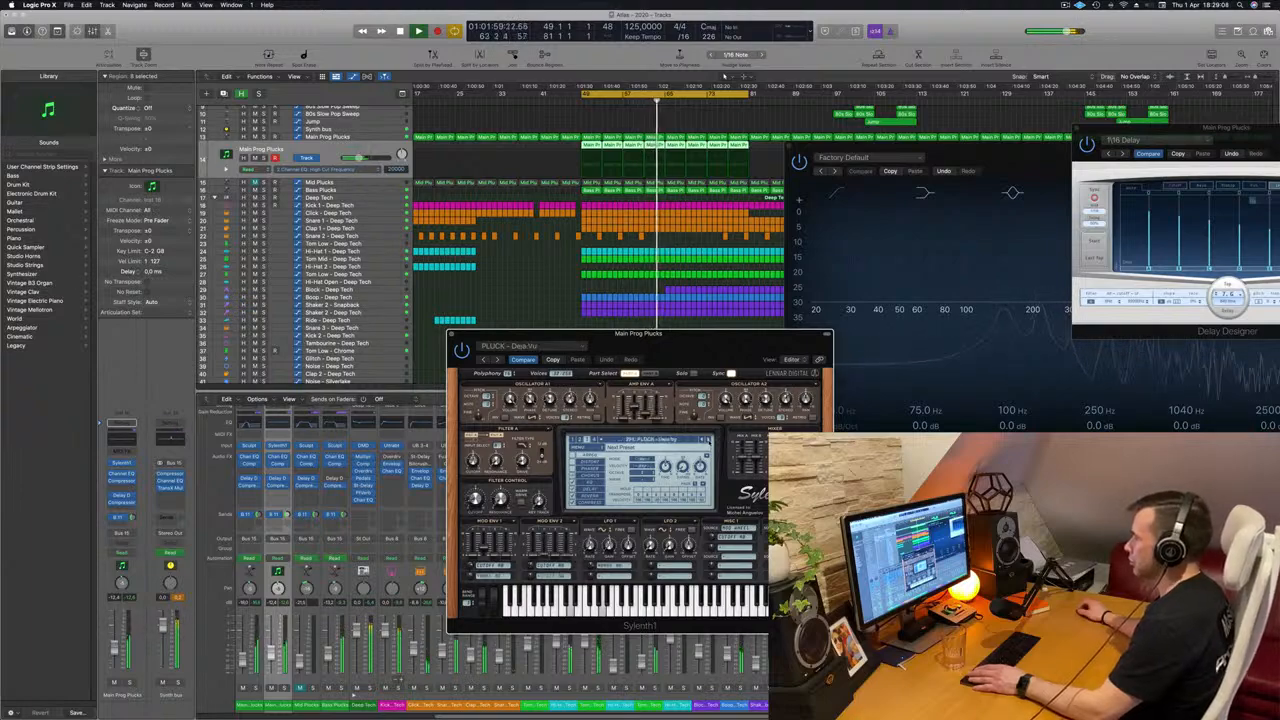
left_click(709, 441)
left_click(709, 441)
left_click(709, 441)
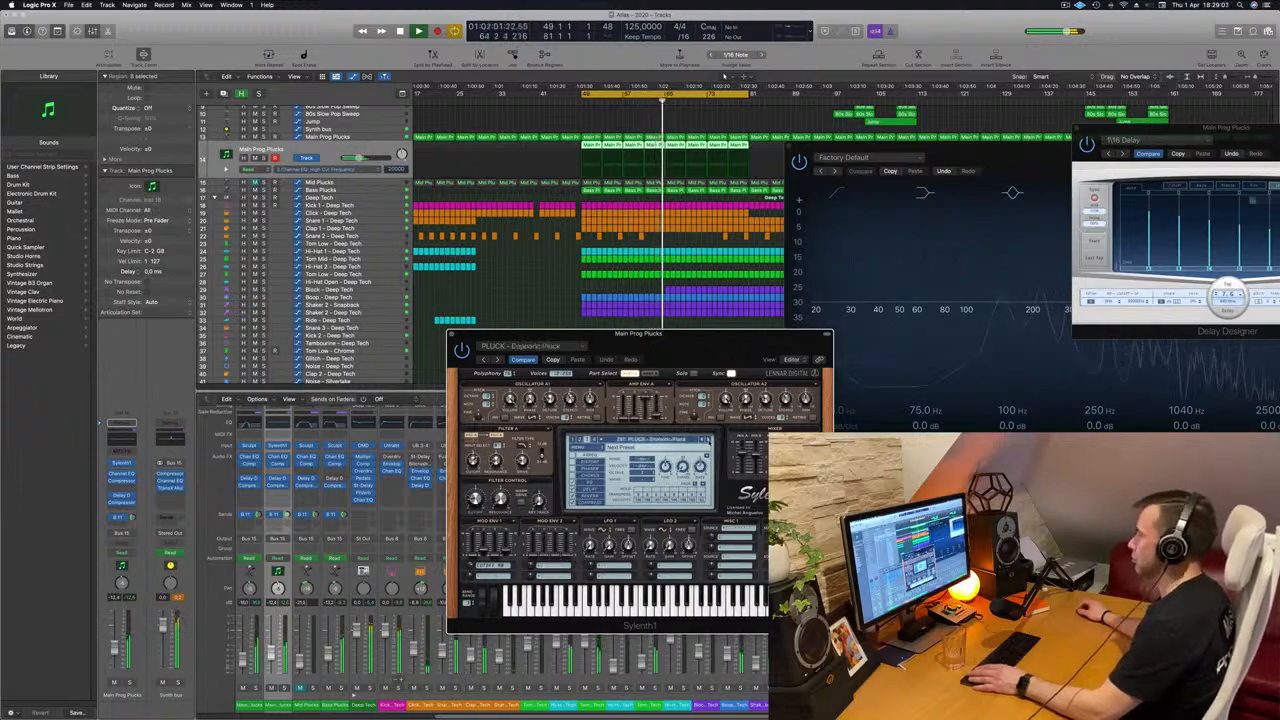
left_click(709, 441)
left_click(709, 441)
left_click(709, 441)
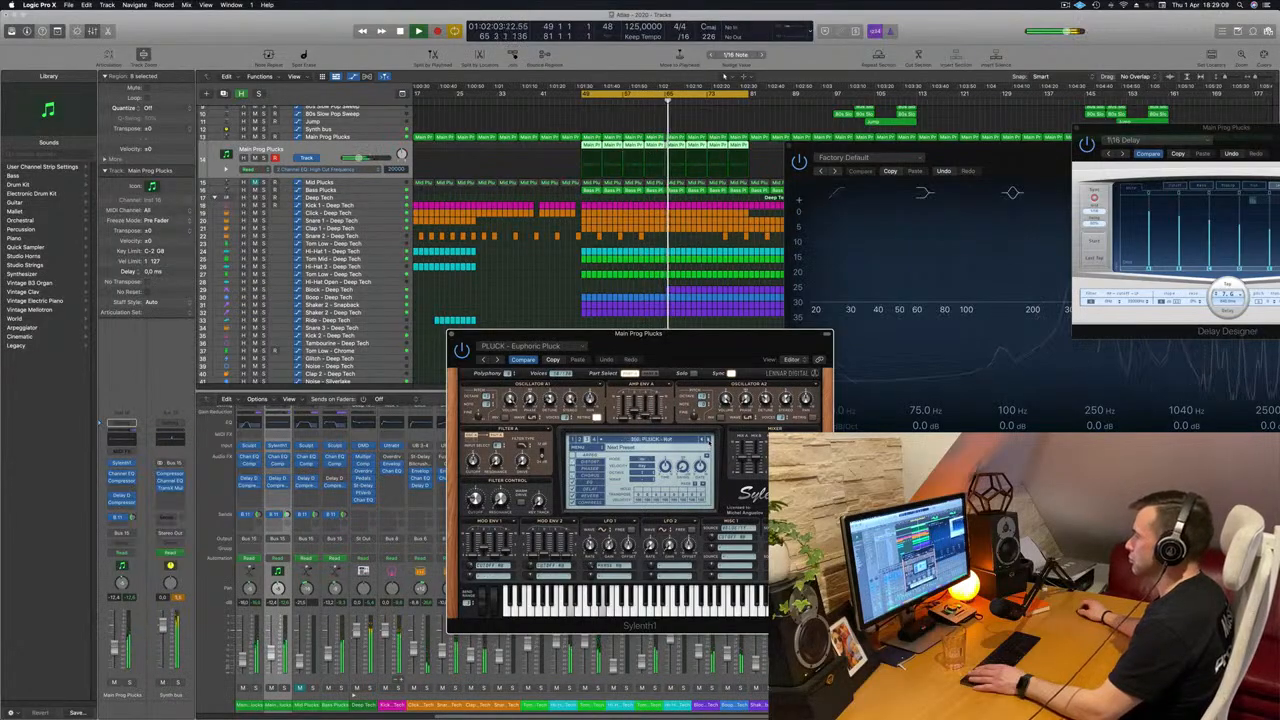
left_click(709, 441)
left_click(709, 441)
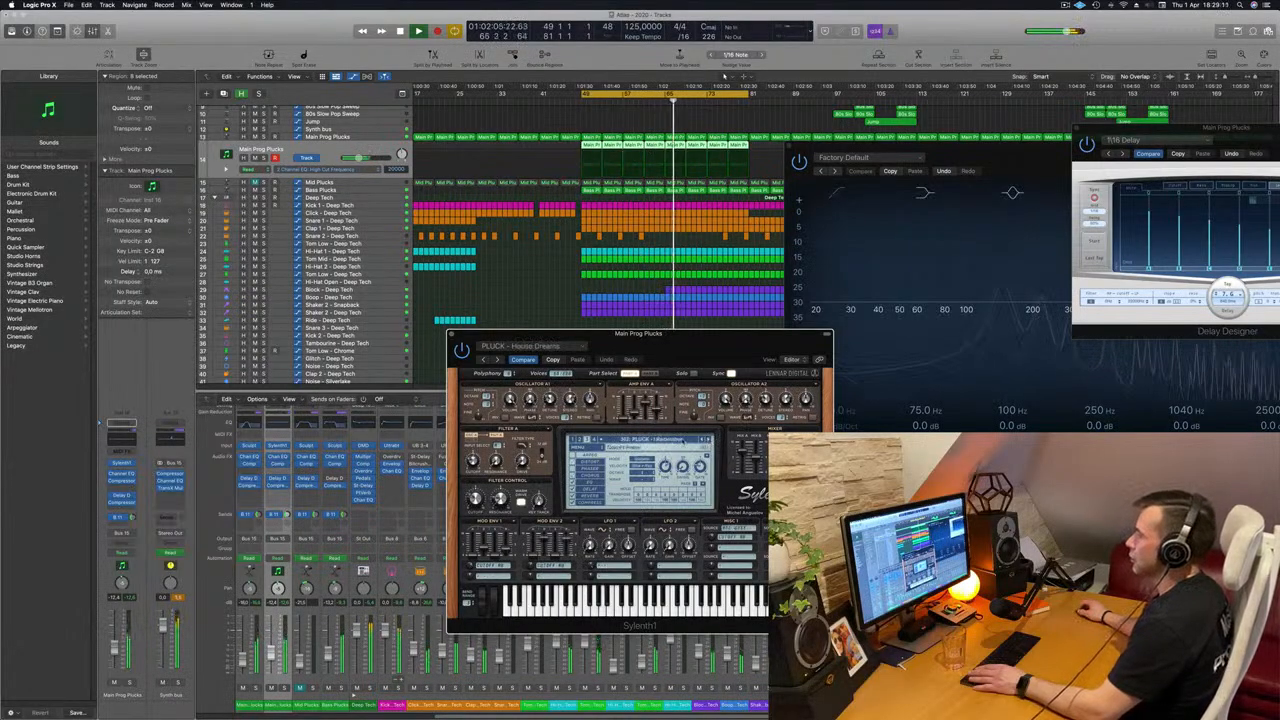
Reload the PLUCK - 4AM preset, restart the loop, and rebalance the duplicated pluck track's volume against the mix.
left_click(660, 440)
left_click(660, 606)
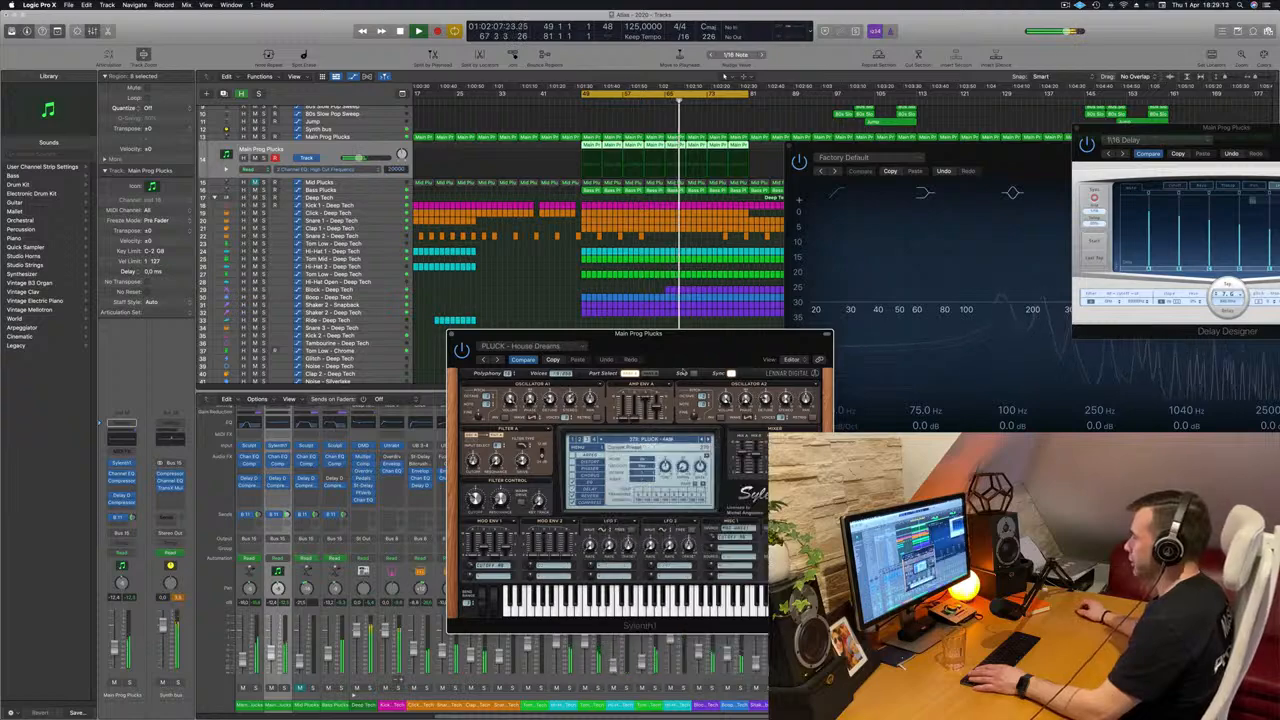
left_click_drag(640, 333, 696, 251)
key("space")
key("space")
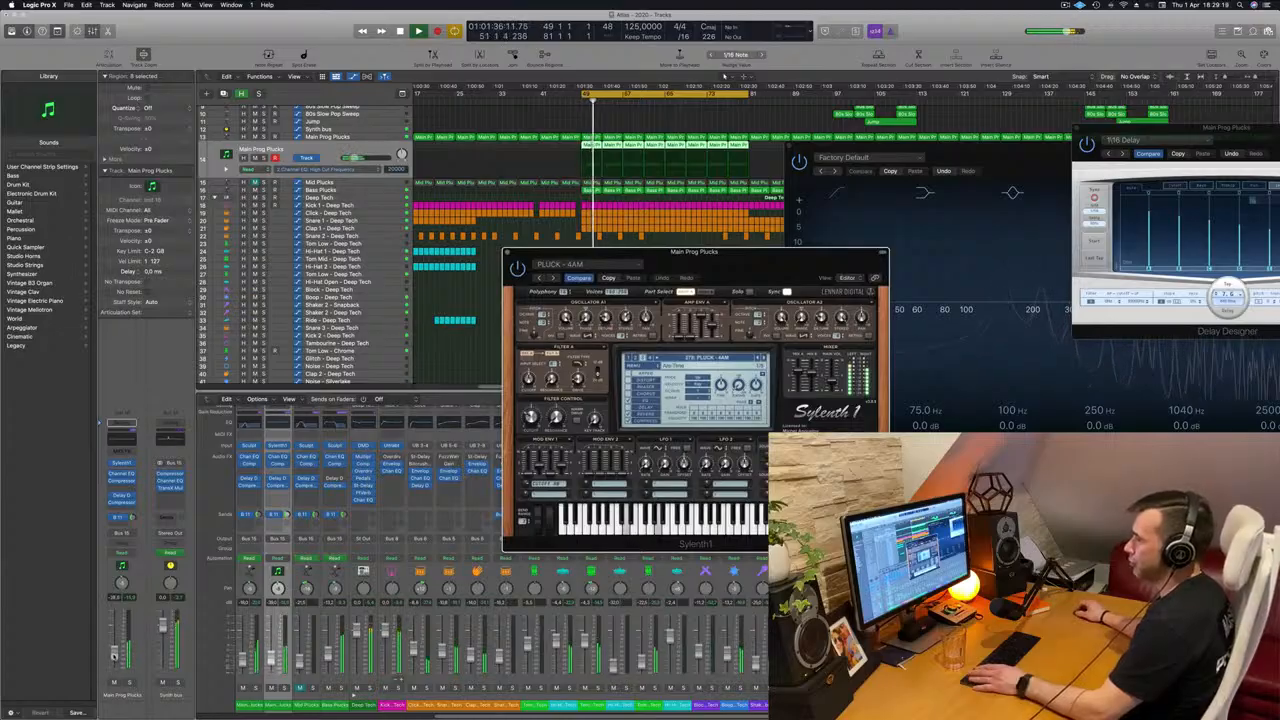
left_click(114, 656)
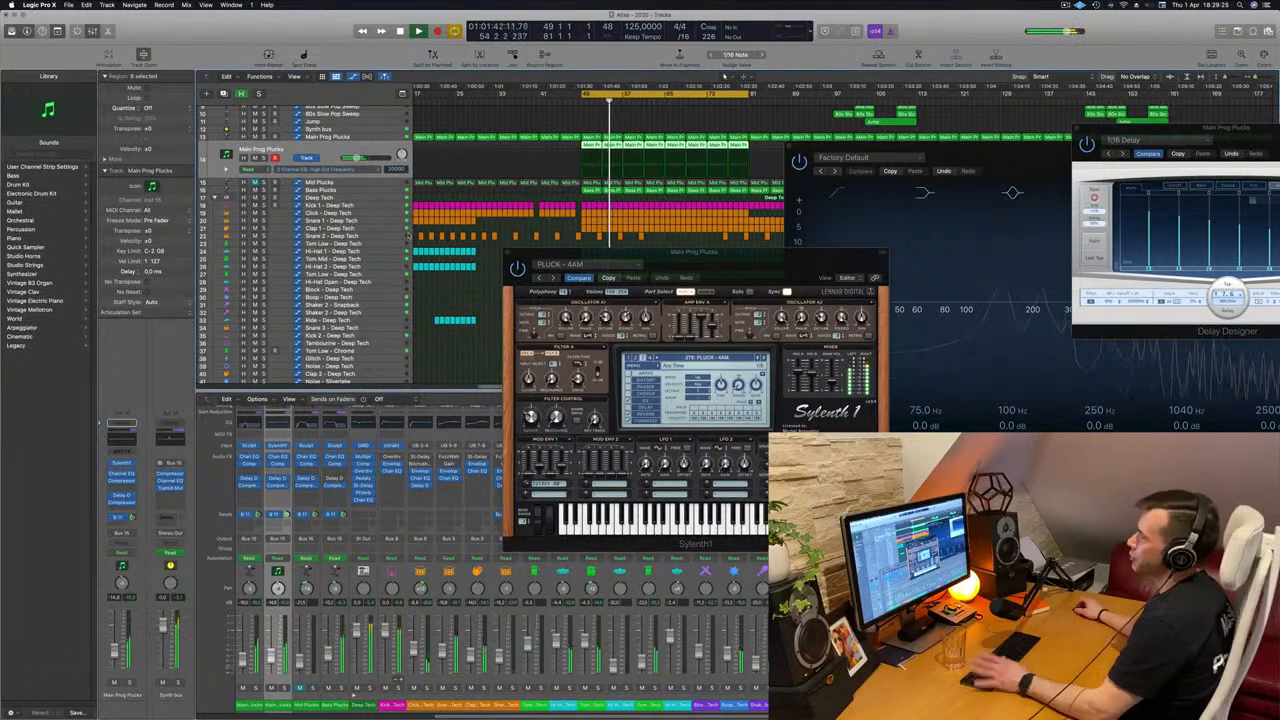
Show the Synth bus track's Channel EQ peak frequency automation and move the Sylenth1 window clear of the arrangement.
left_click(348, 122)
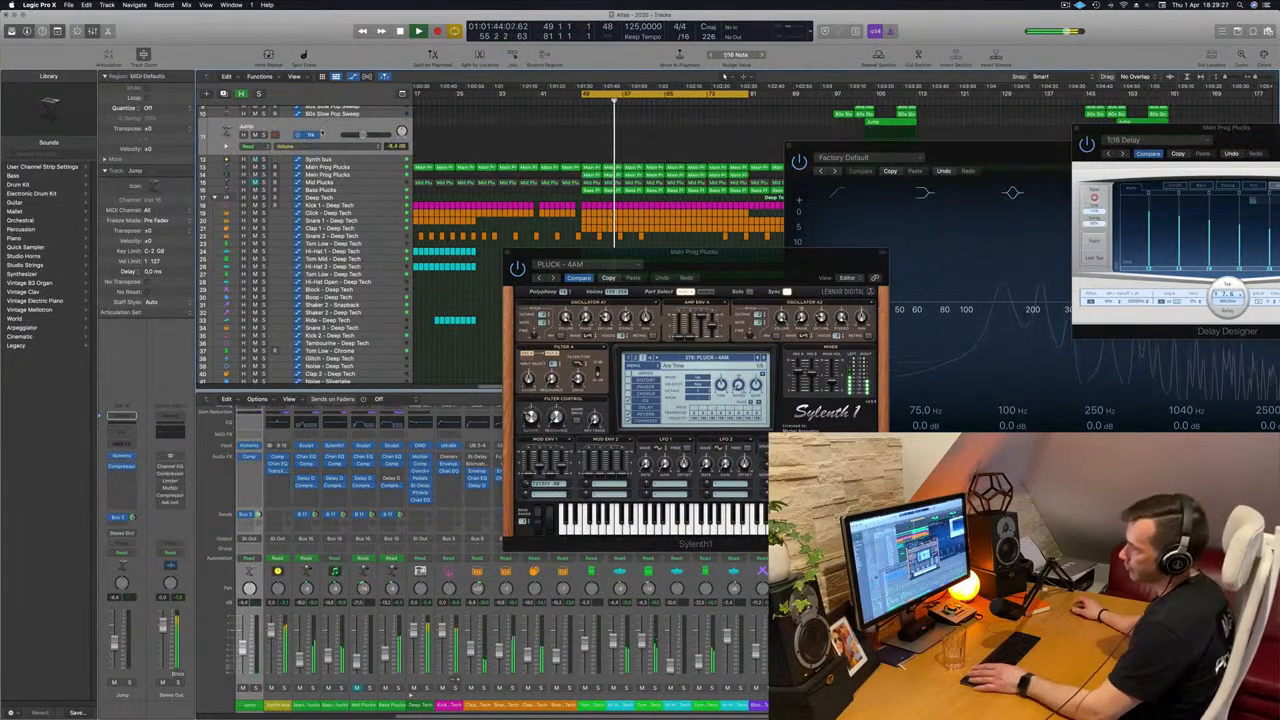
scroll(300, 240, "up", 2)
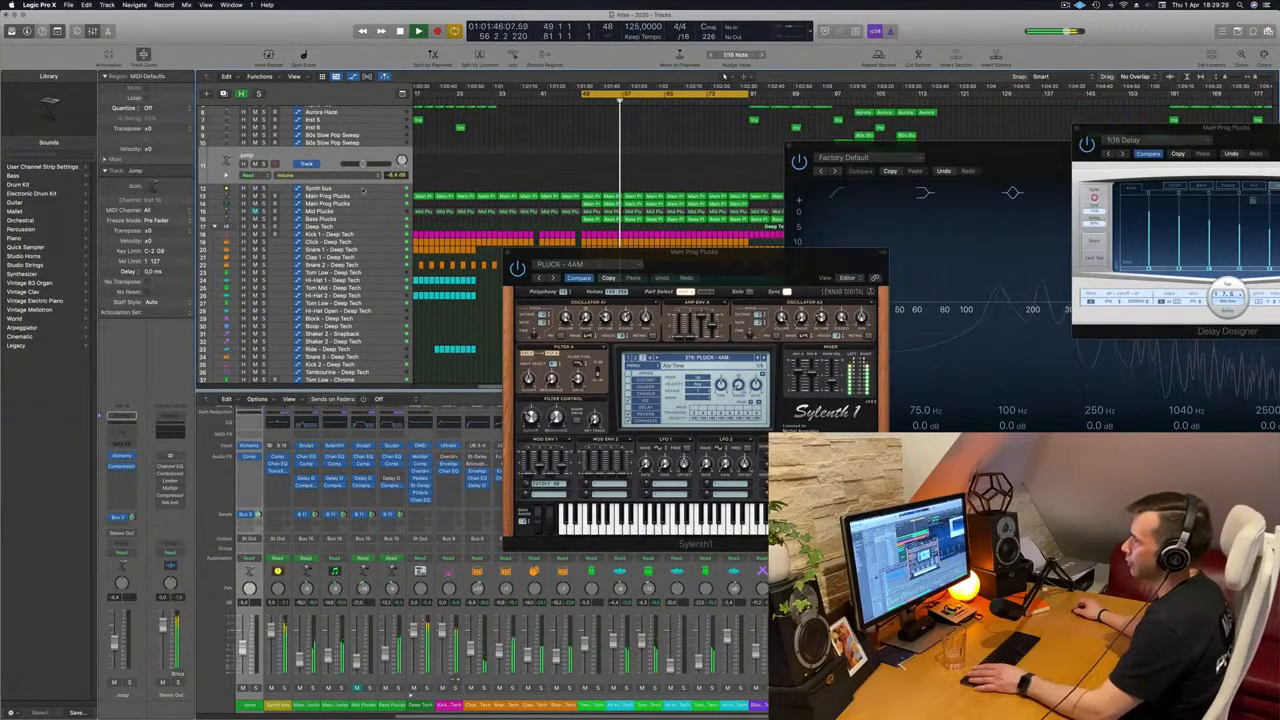
left_click(357, 188)
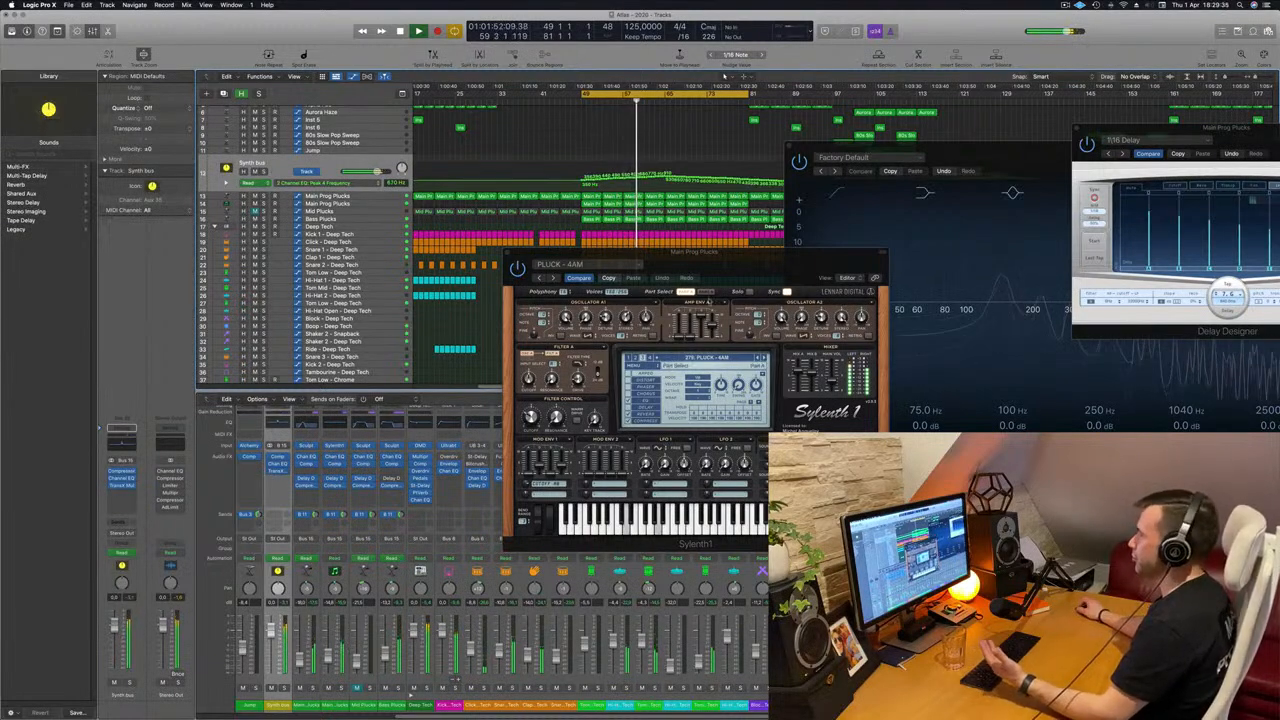
left_click_drag(749, 265, 701, 312)
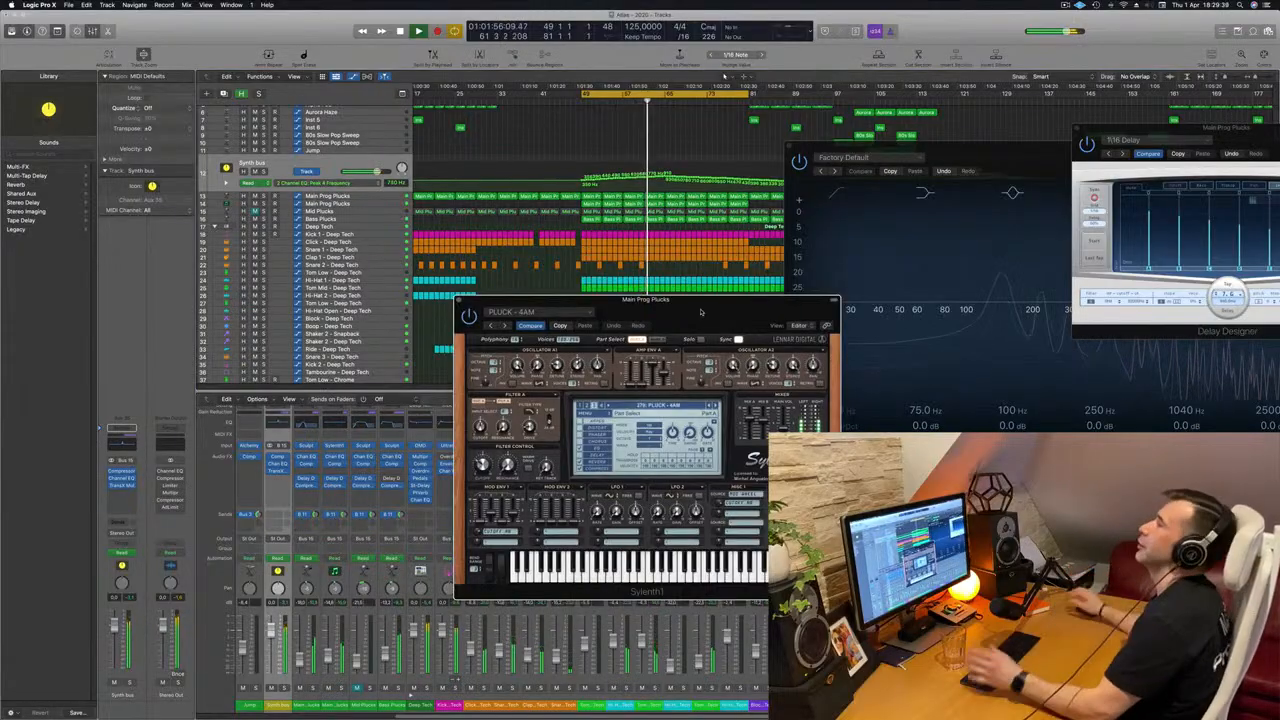
left_click_drag(743, 309, 624, 294)
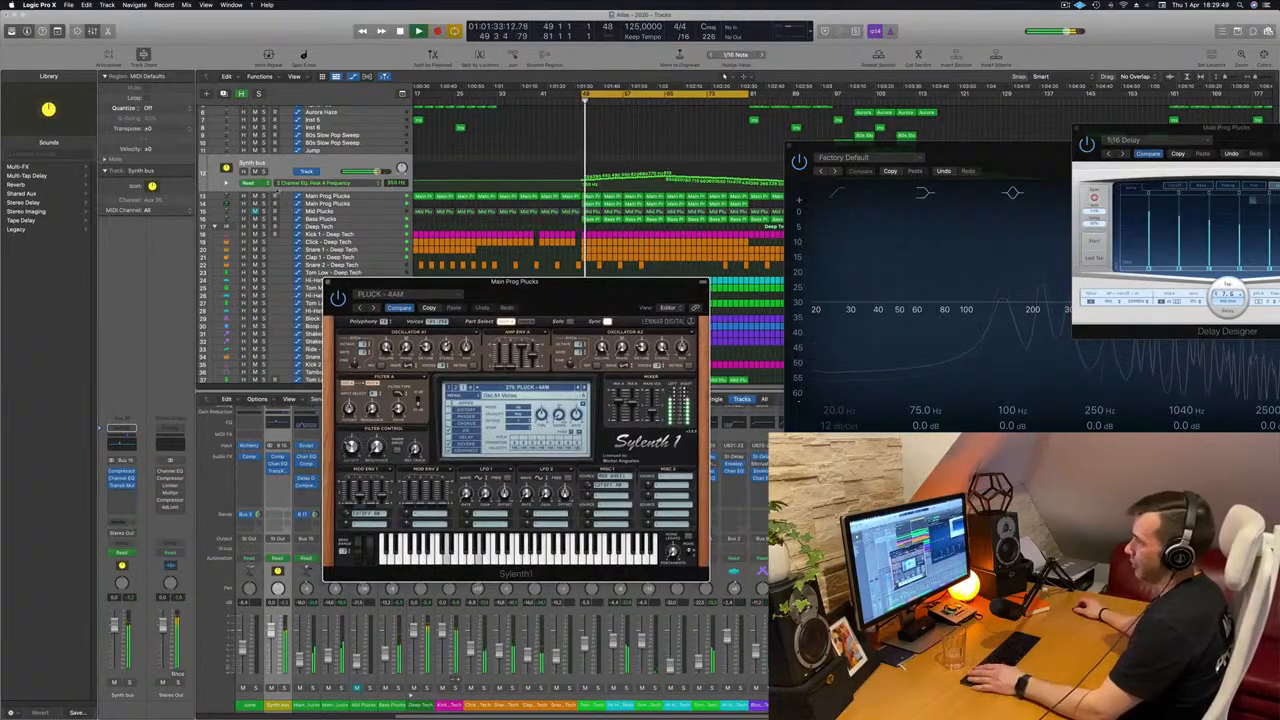
Reselect the duplicated Main Prog Plucks track, restart the loop, try a different Sylenth1 filter cutoff, and undo the last change.
left_click(363, 212)
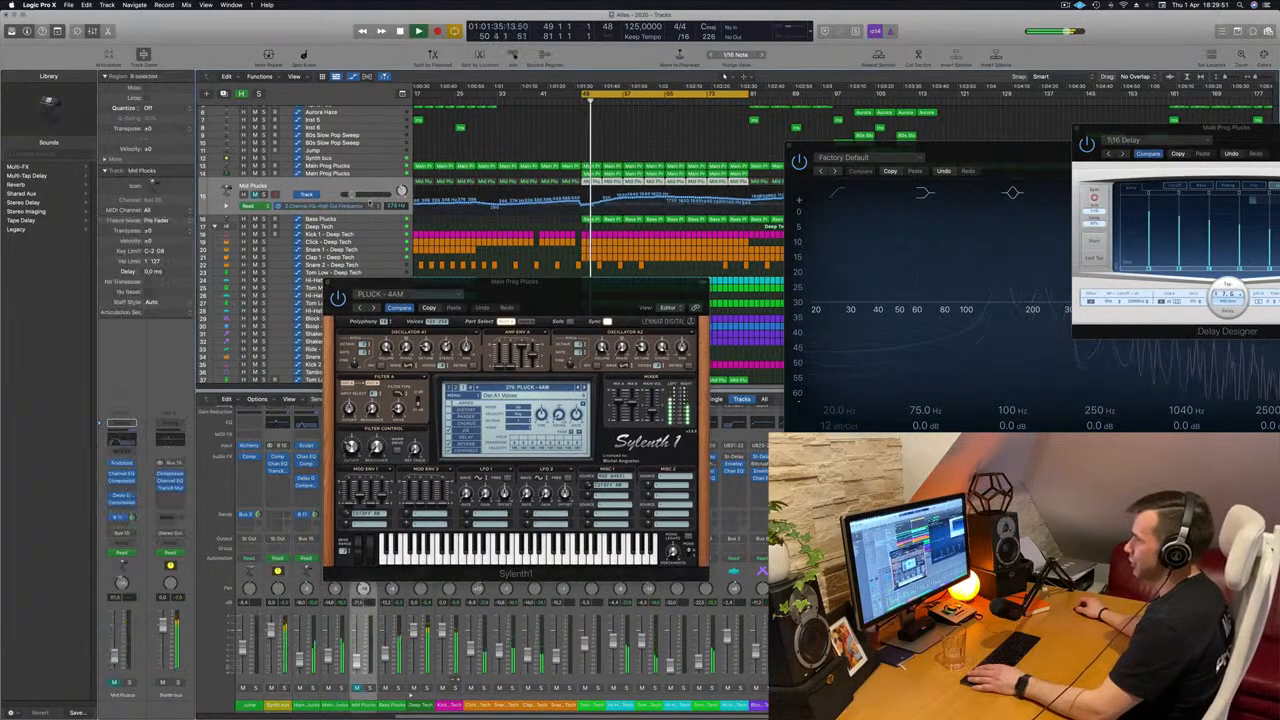
left_click(353, 174)
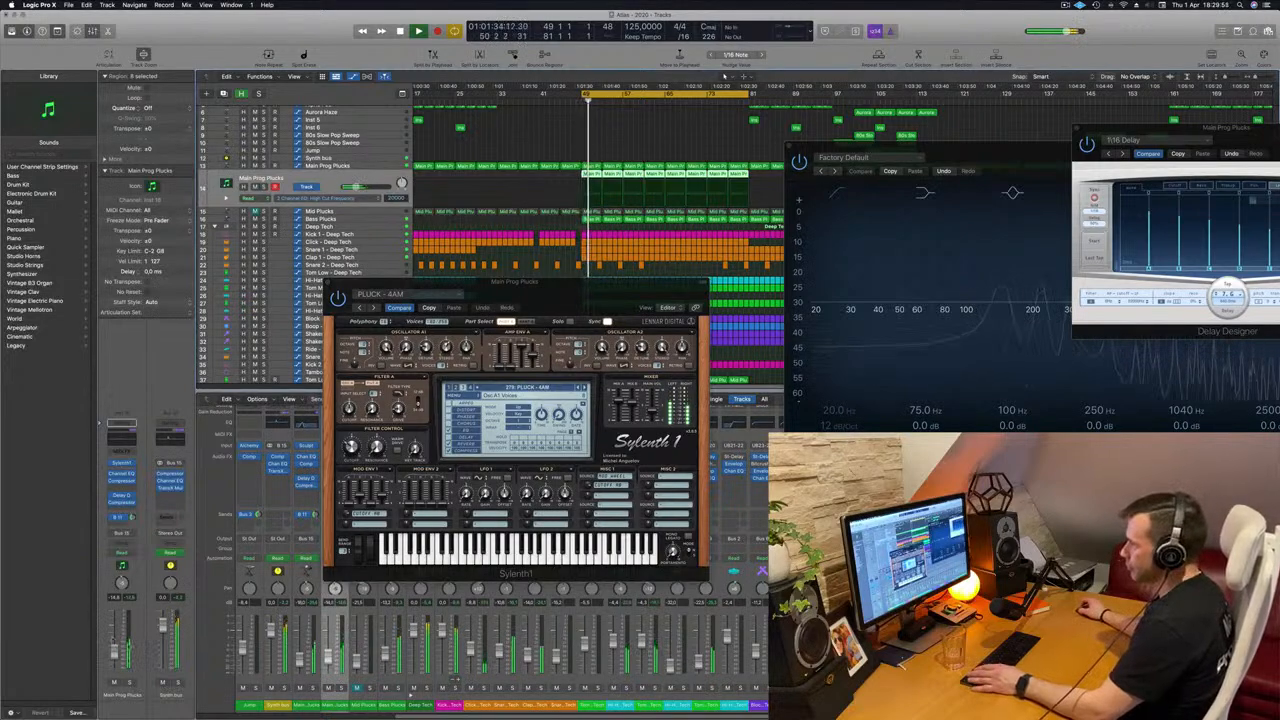
key("space")
key("space")
left_click(352, 447)
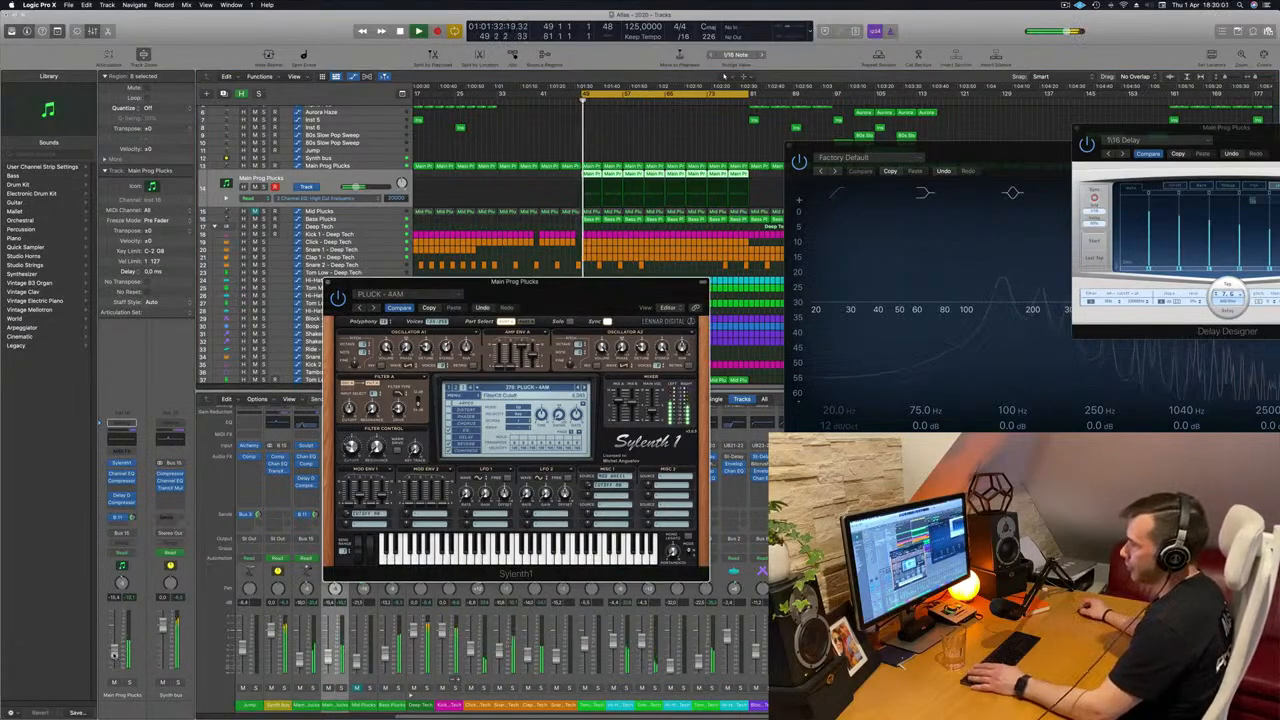
key("super+z")
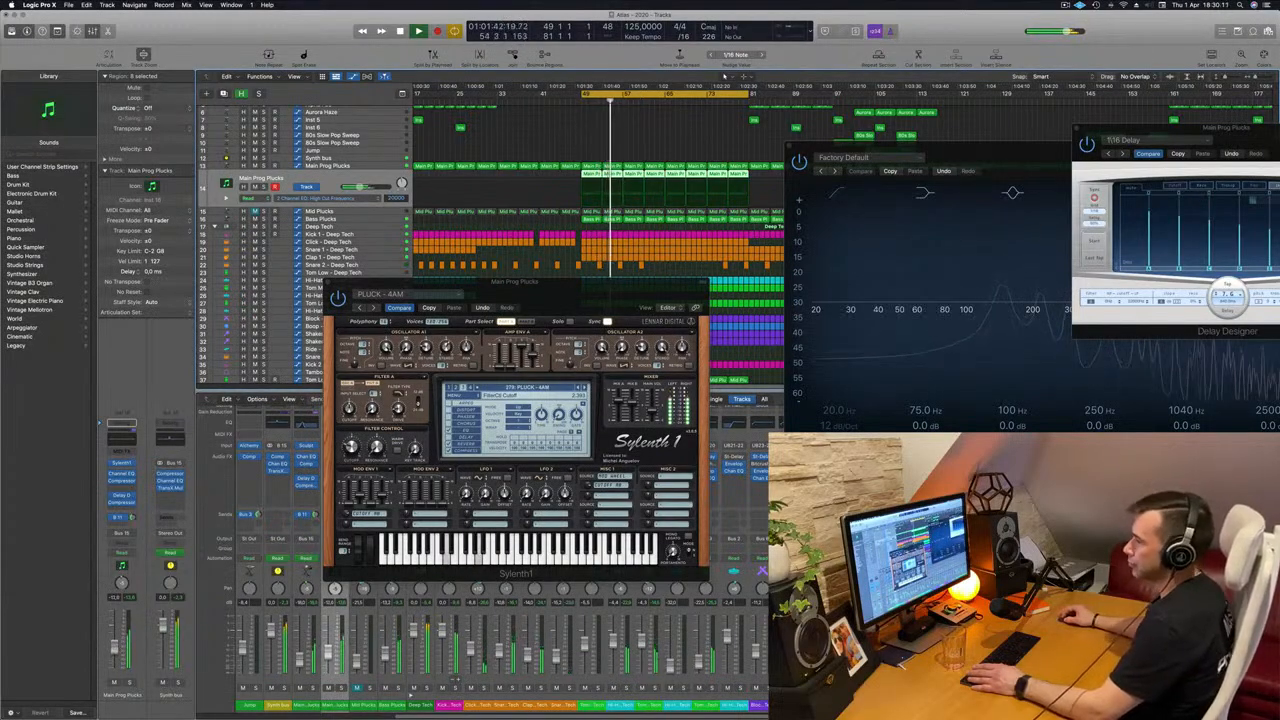
Close the Sylenth1 and Channel EQ windows of the duplicated Main Prog Plucks track to uncover the arrangement.
left_click_drag(592, 284, 501, 288)
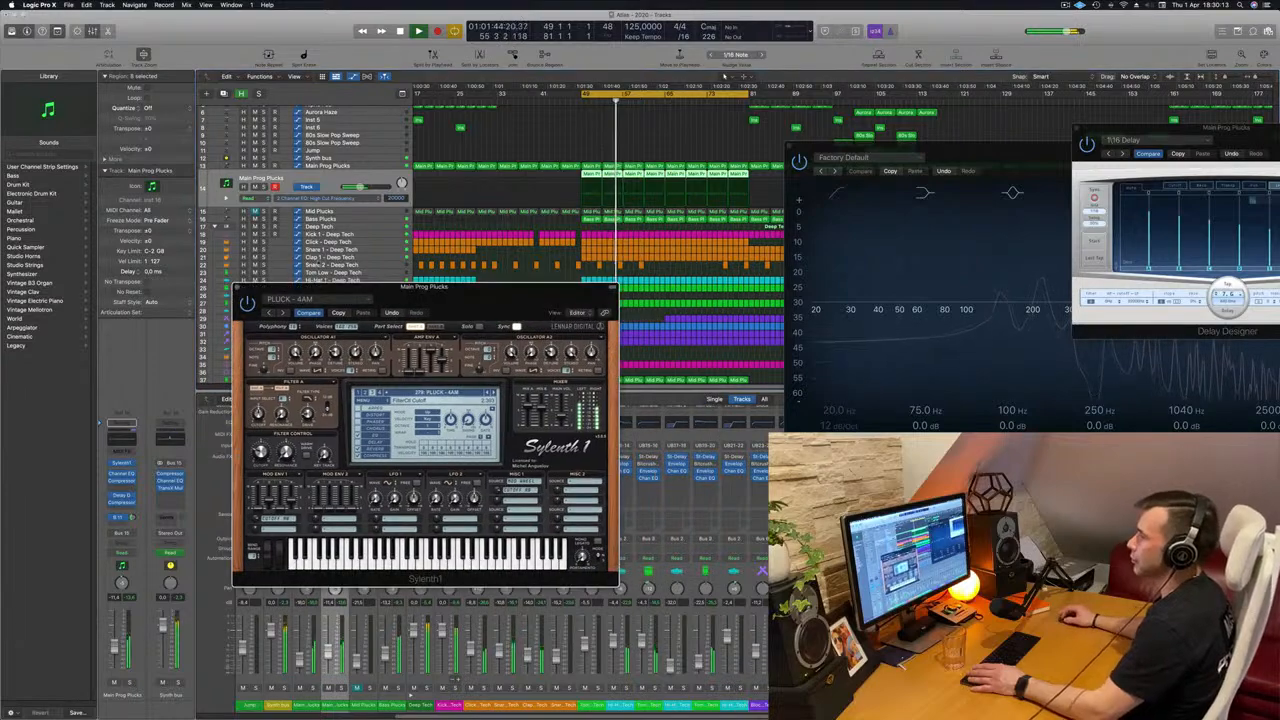
left_click(236, 287)
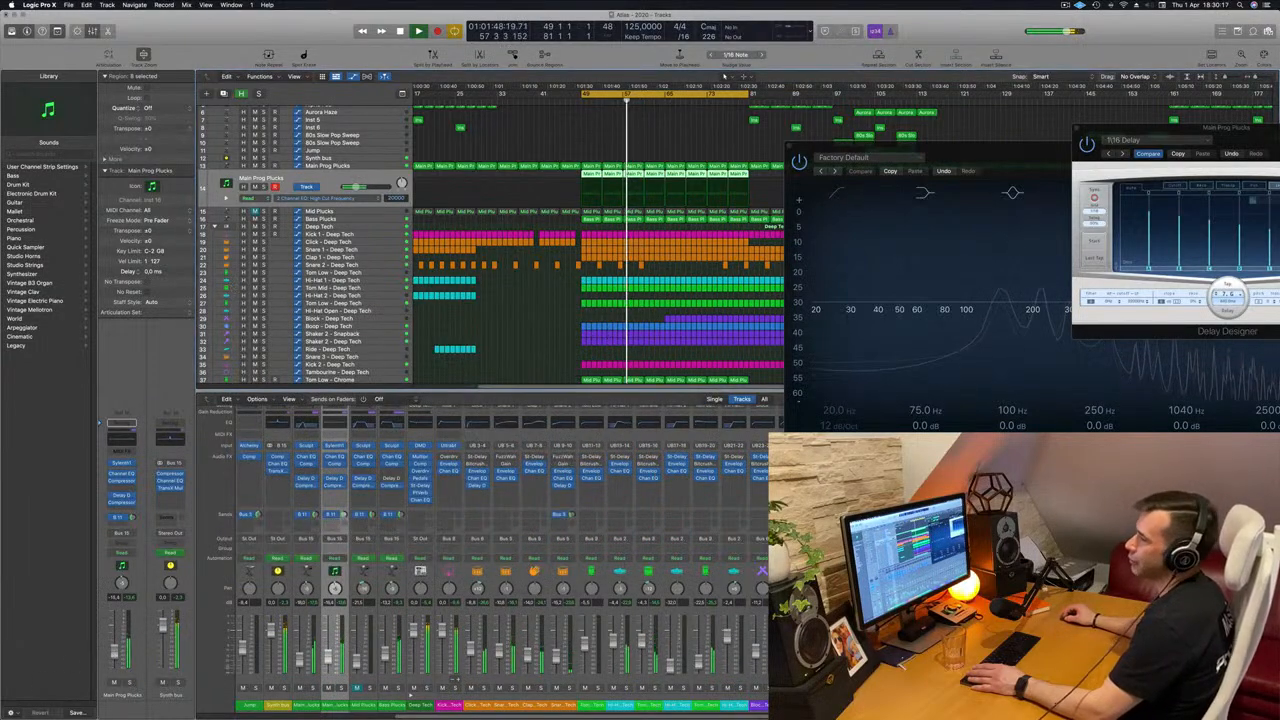
left_click_drag(980, 152, 618, 197)
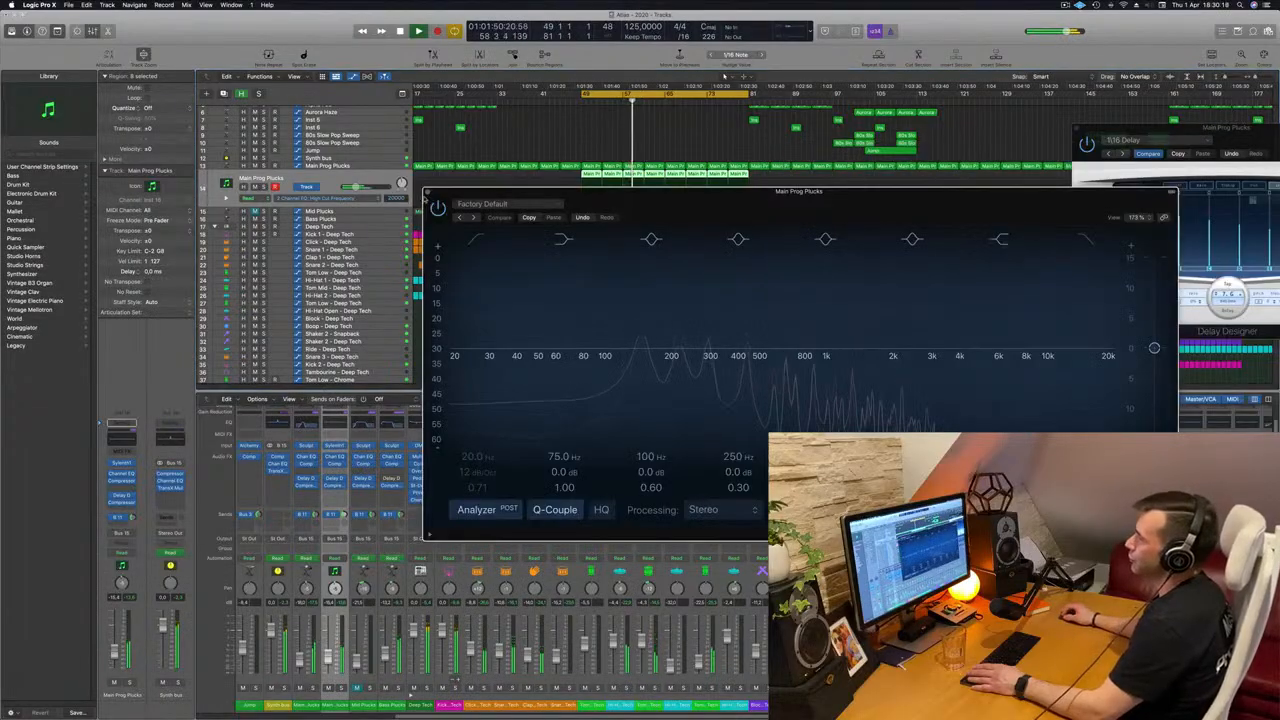
left_click(428, 190)
scroll(580, 194, "up", 1)
scroll(579, 194, "up", 4)
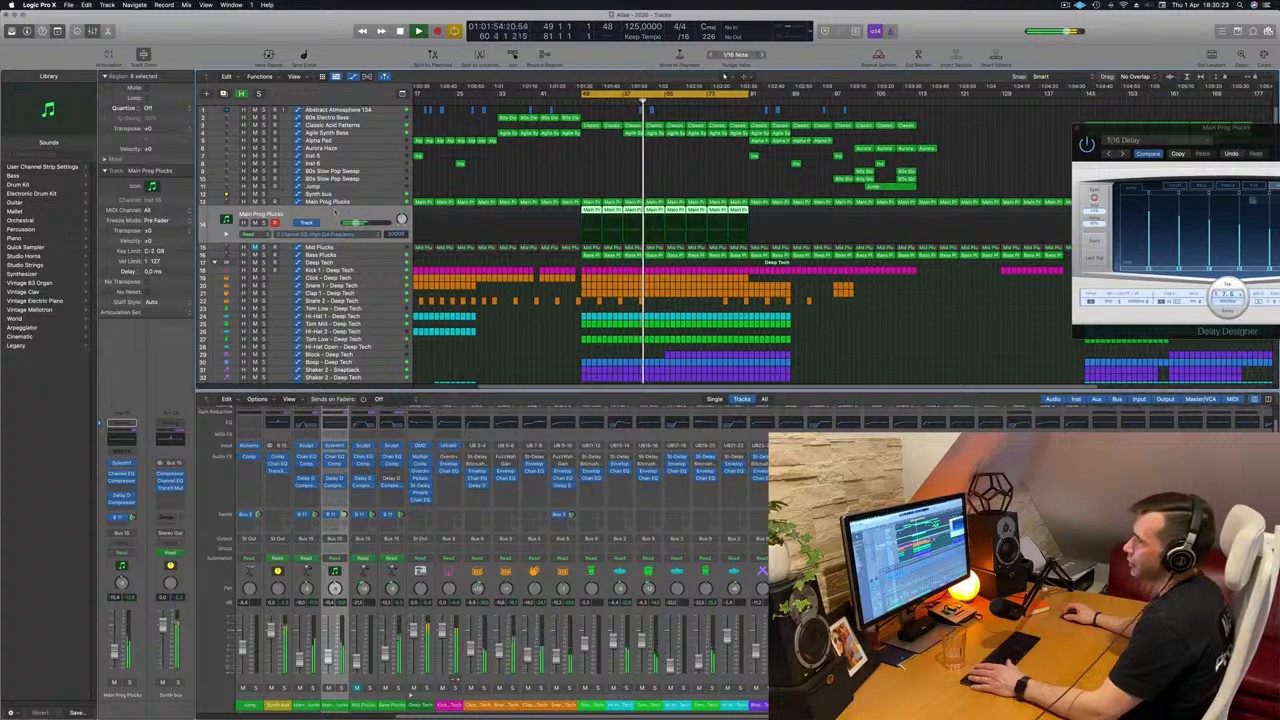
Restart the loop, set the duplicated Main Prog Plucks track's automation mode to Touch, and record a Sylenth1 filter cutoff move.
key("space")
key("space")
left_click(121, 552)
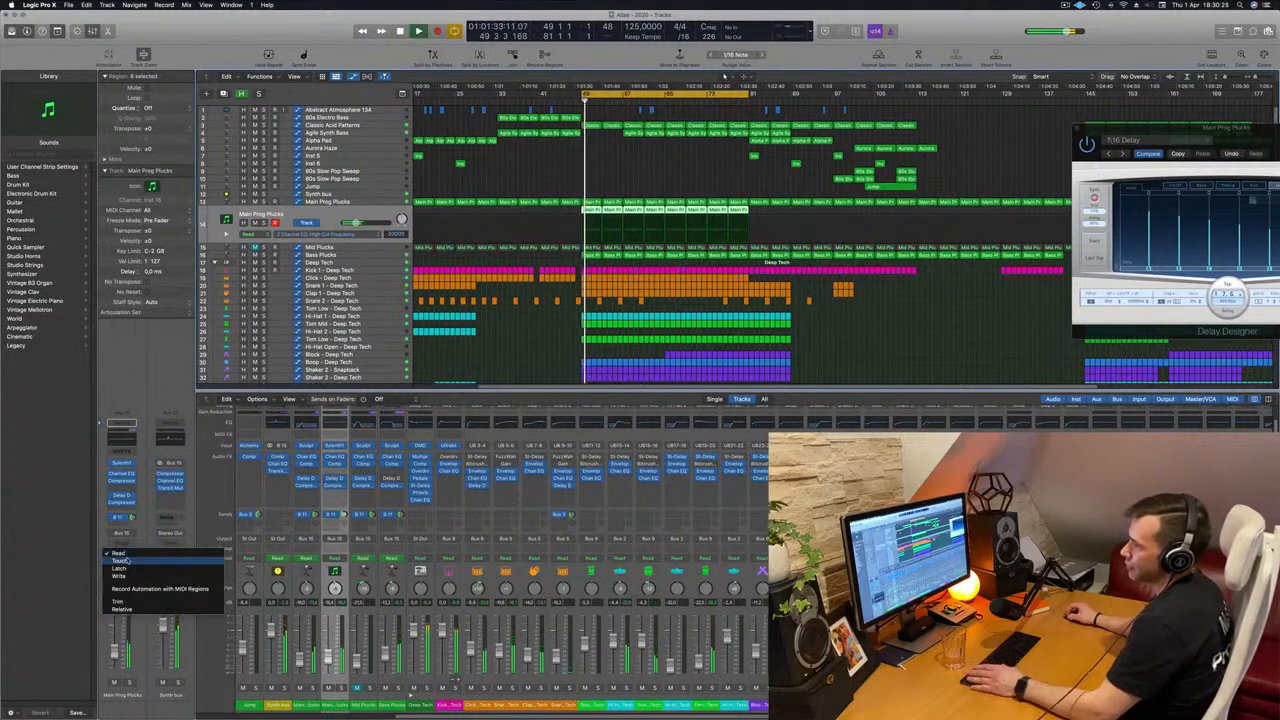
left_click(124, 563)
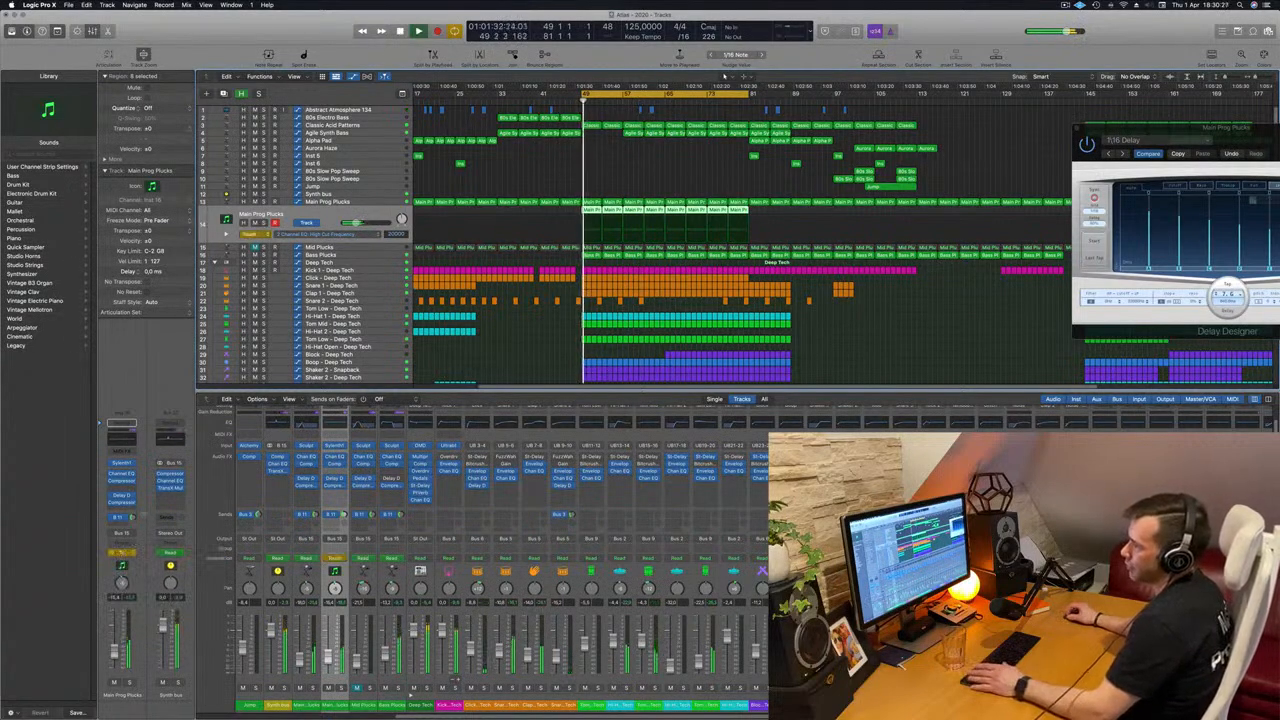
left_click(121, 464)
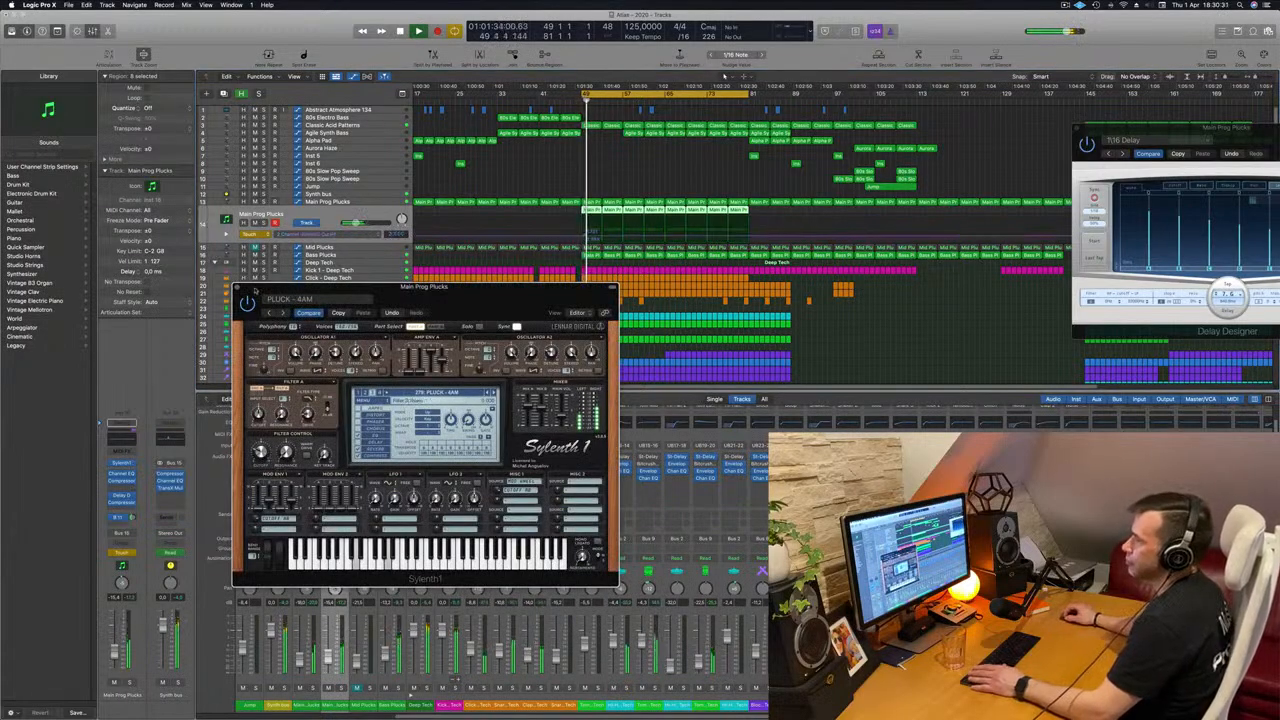
left_click(237, 288)
Edit the duplicated pluck track's filter cutoff automation across the looped section and select the Synth bus track.
left_click(584, 239)
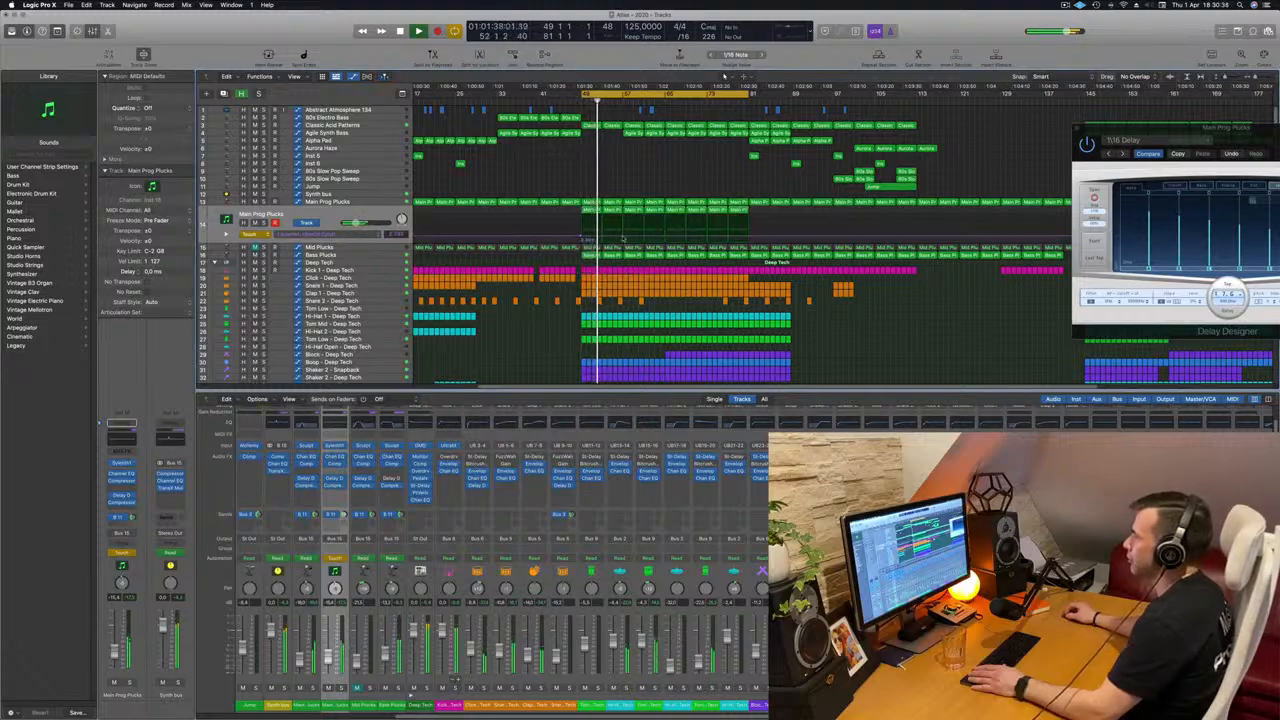
left_click_drag(622, 236, 749, 239)
left_click(321, 194)
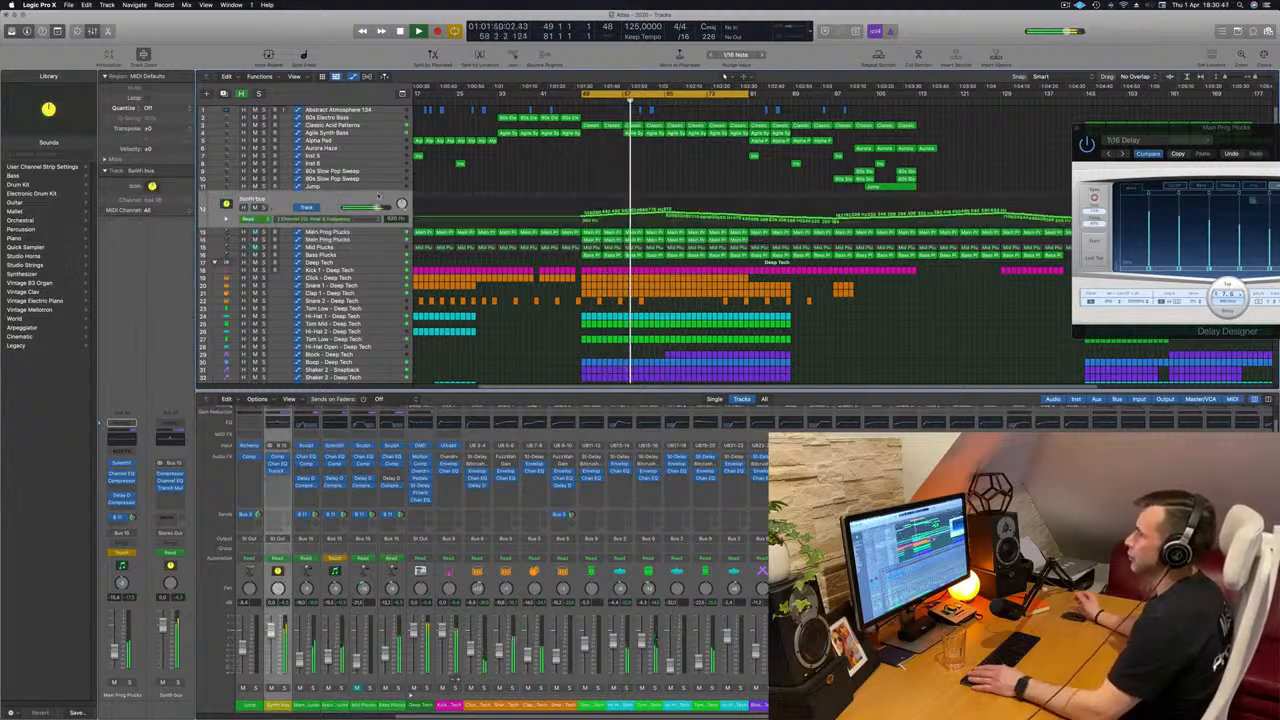